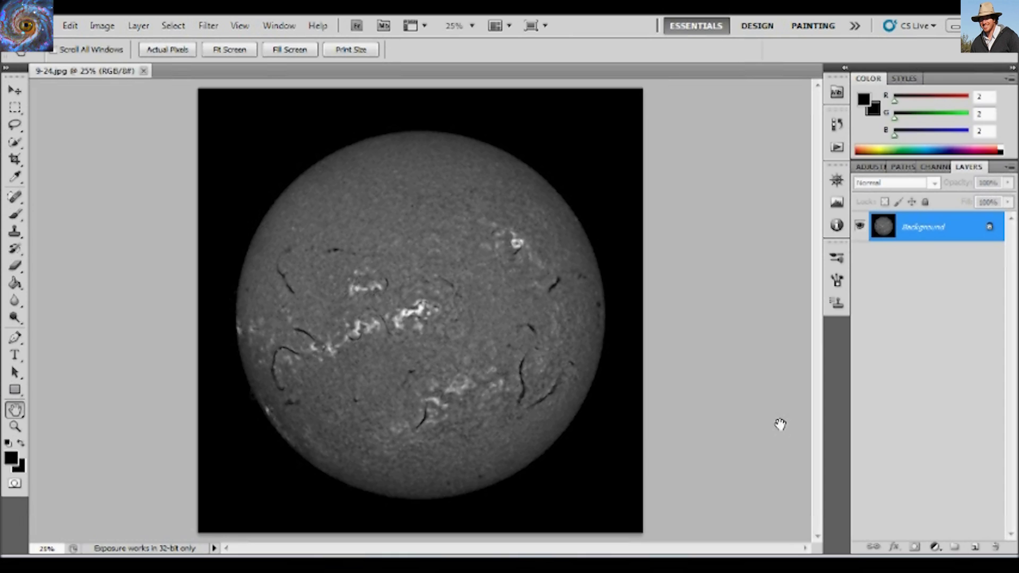
Examine the central chain of bright active regions and the dark filaments in the left half of the solar disk
key(ctrl+plus)
key(ctrl+plus)
key(ctrl+plus)
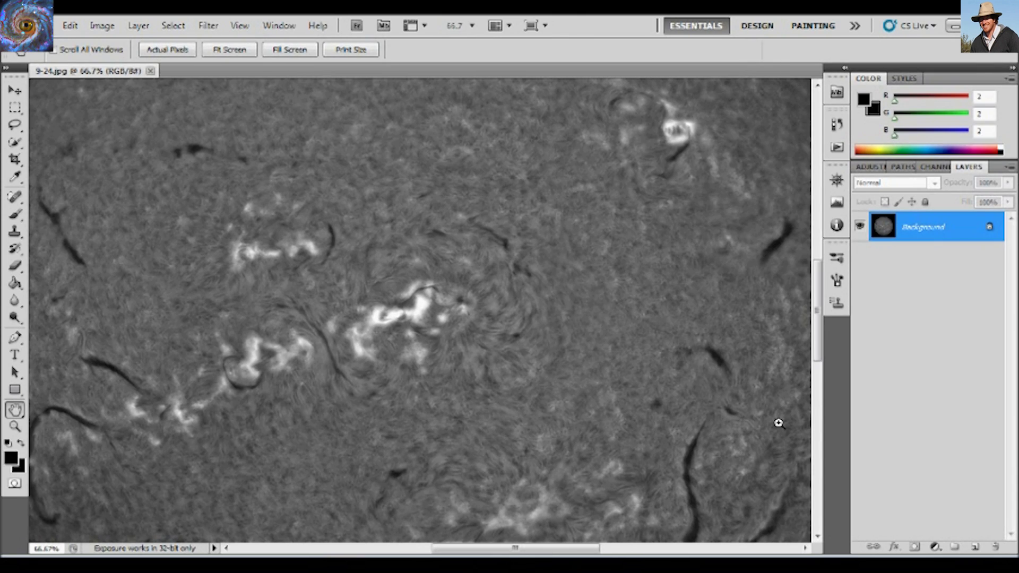
key(ctrl+plus)
key(ctrl+minus)
key(ctrl+minus)
key(ctrl+plus)
drag(477, 366, 532, 344)
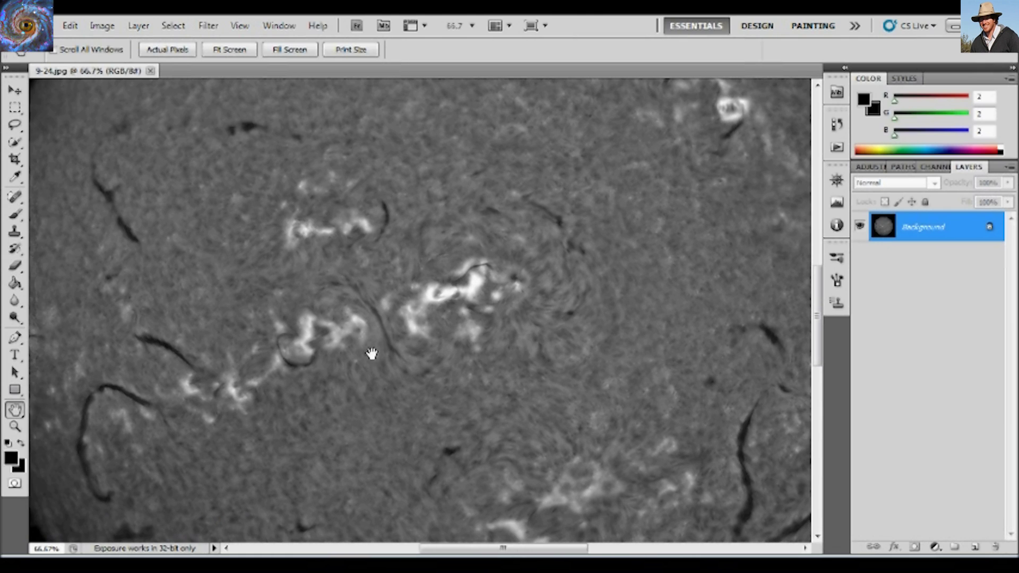
drag(357, 349, 469, 412)
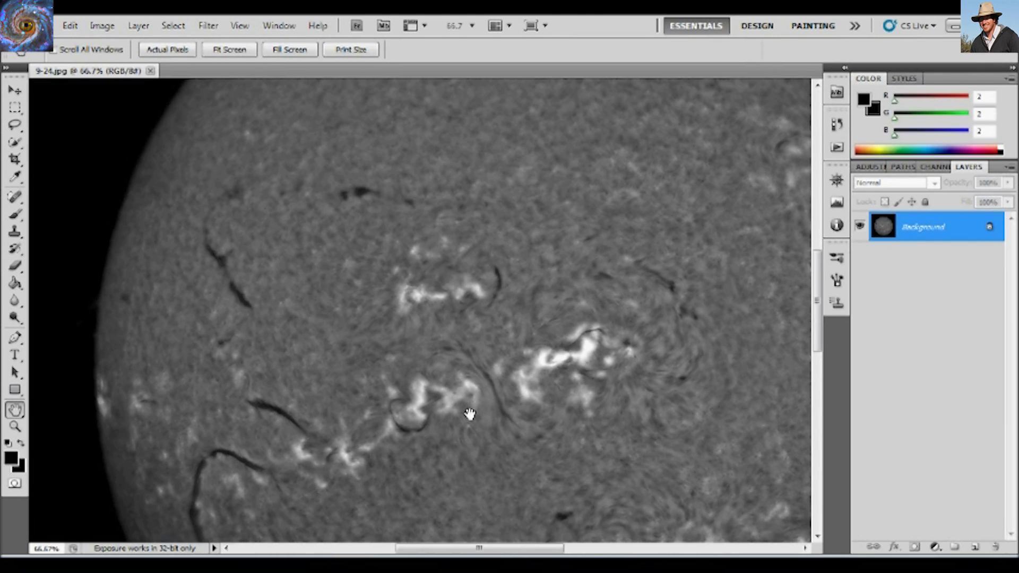
drag(460, 306, 371, 316)
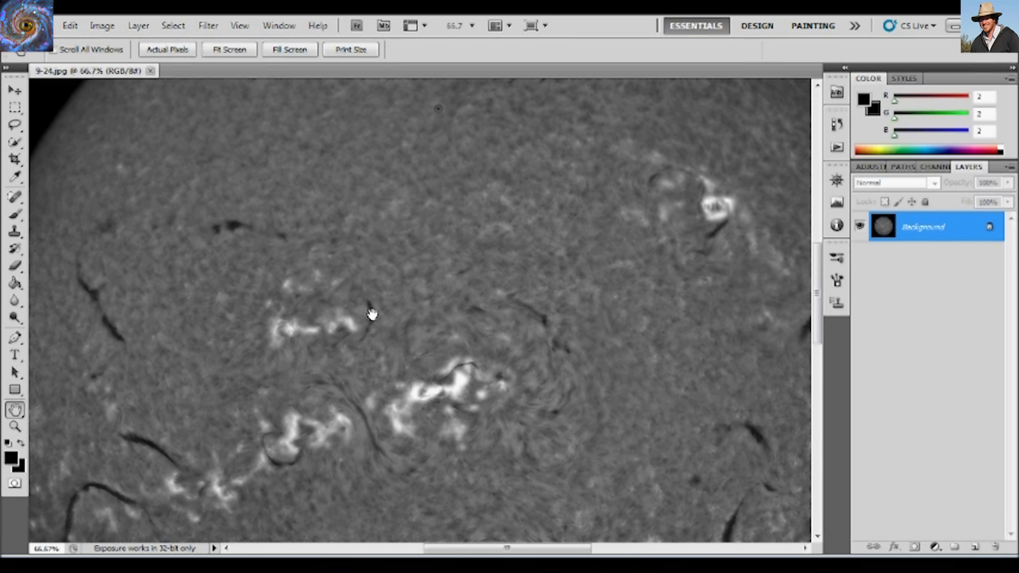
drag(561, 371, 477, 280)
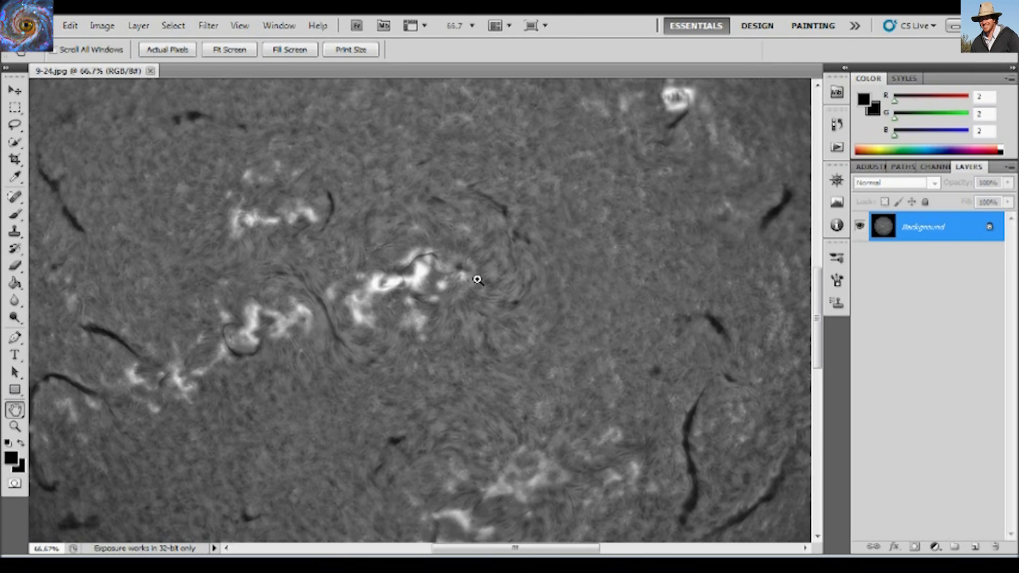
Inspect the bright active region and sunspot at the disk's centre at 200% magnification
key(ctrl+plus)
key(ctrl+plus)
drag(478, 280, 484, 399)
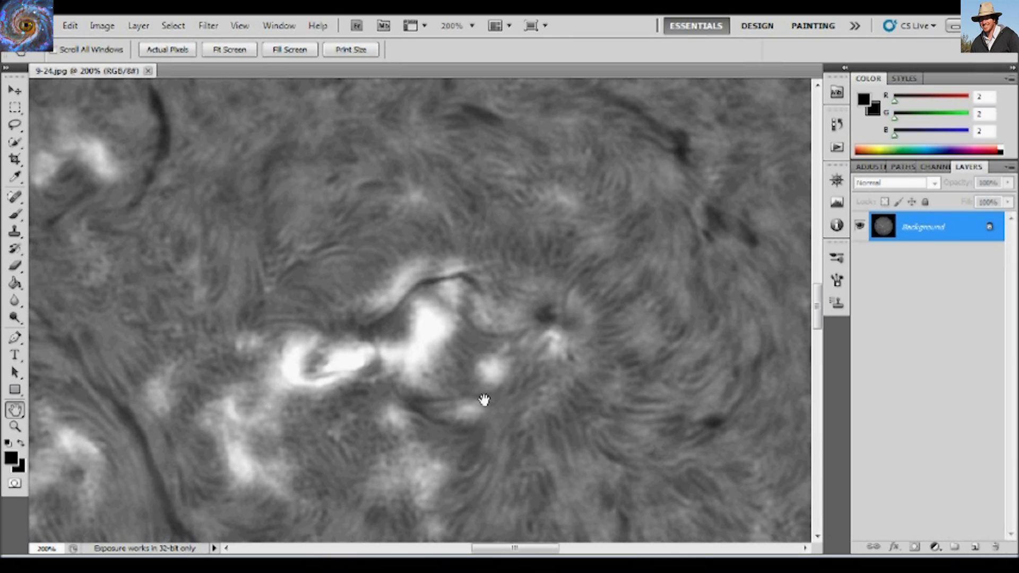
alt+click(482, 399)
alt+click(483, 399)
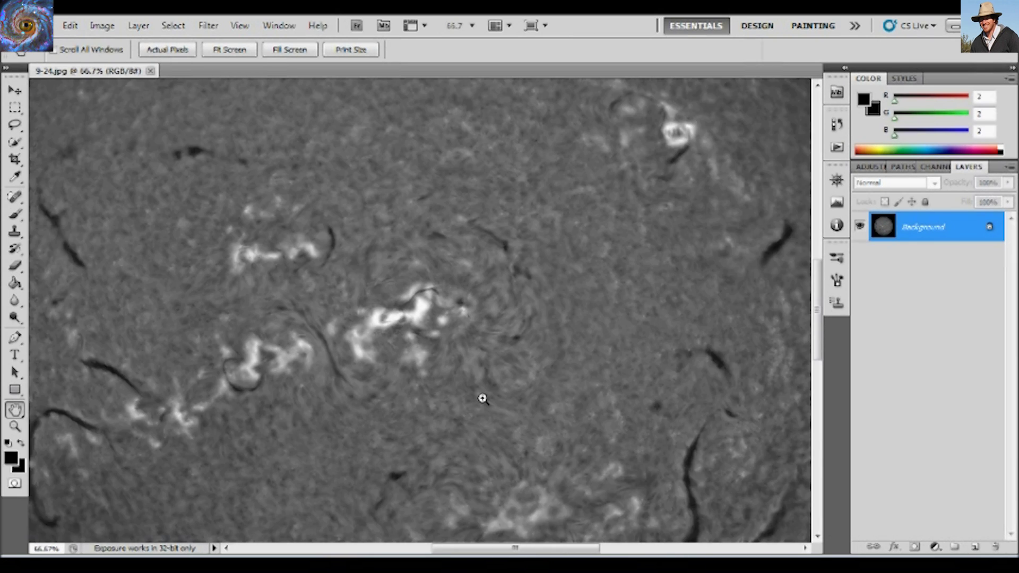
alt+click(482, 398)
alt+click(482, 398)
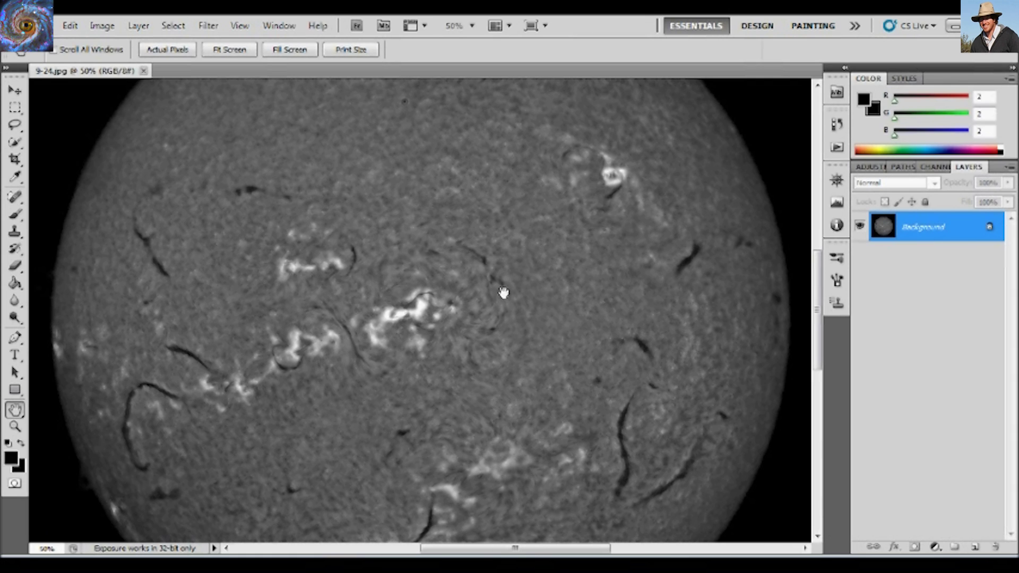
Inspect the bright ring-shaped active region in the upper right part of the solar disk at 100% magnification
drag(551, 228, 313, 403)
key(ctrl+plus)
key(ctrl+plus)
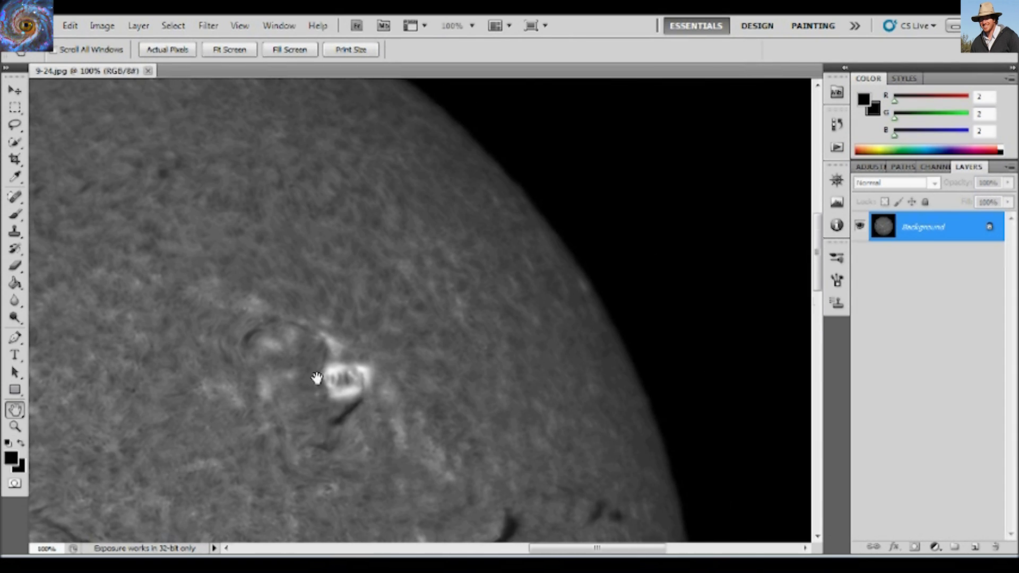
drag(317, 378, 352, 311)
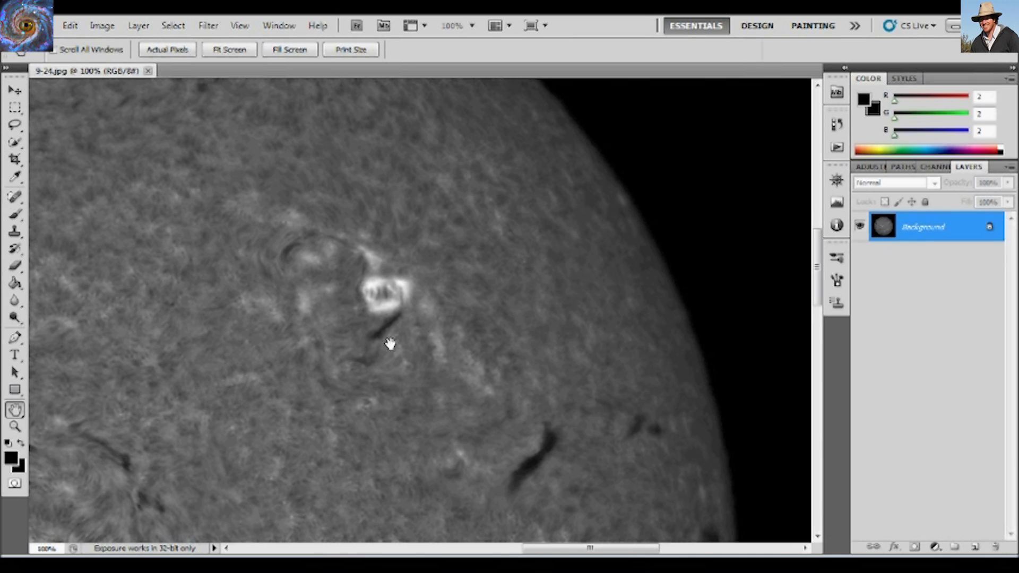
Examine the small dark spot on the upper disk, the filament and limb on the lower disk, and the full disk
drag(390, 343, 582, 390)
drag(302, 307, 462, 425)
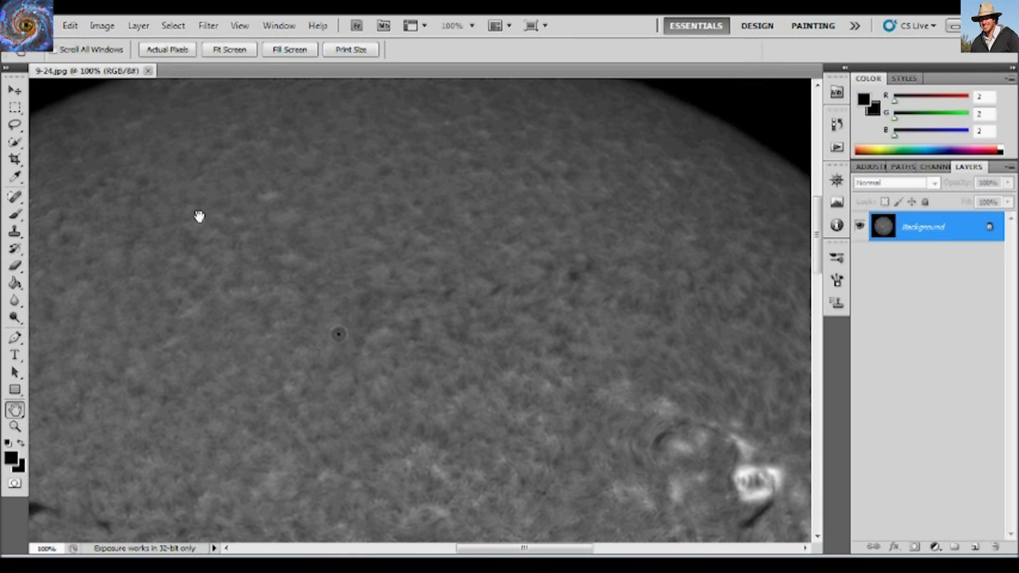
drag(401, 355, 399, 233)
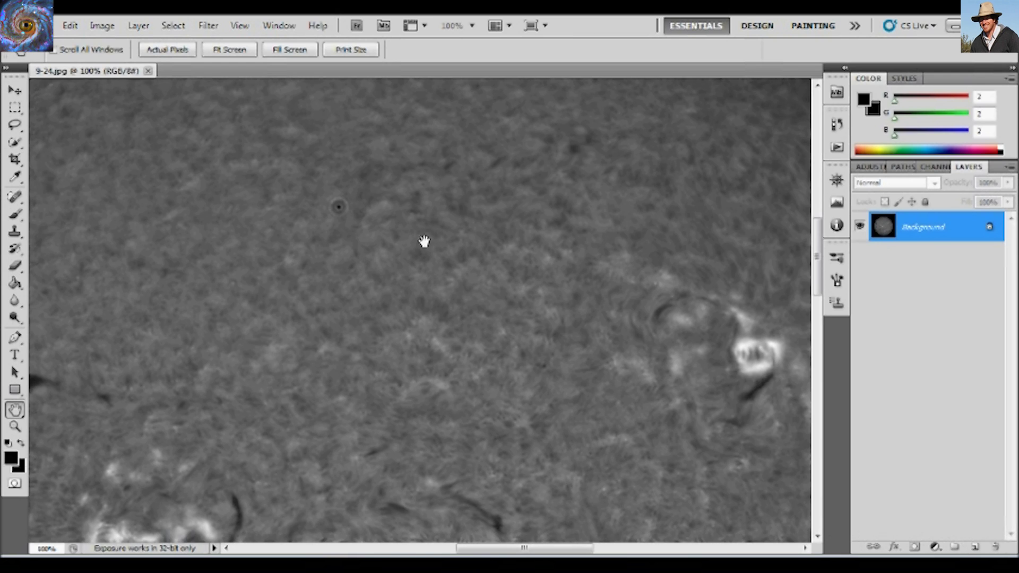
drag(427, 444, 435, 99)
drag(421, 318, 458, 54)
drag(467, 360, 498, 221)
drag(495, 282, 484, 145)
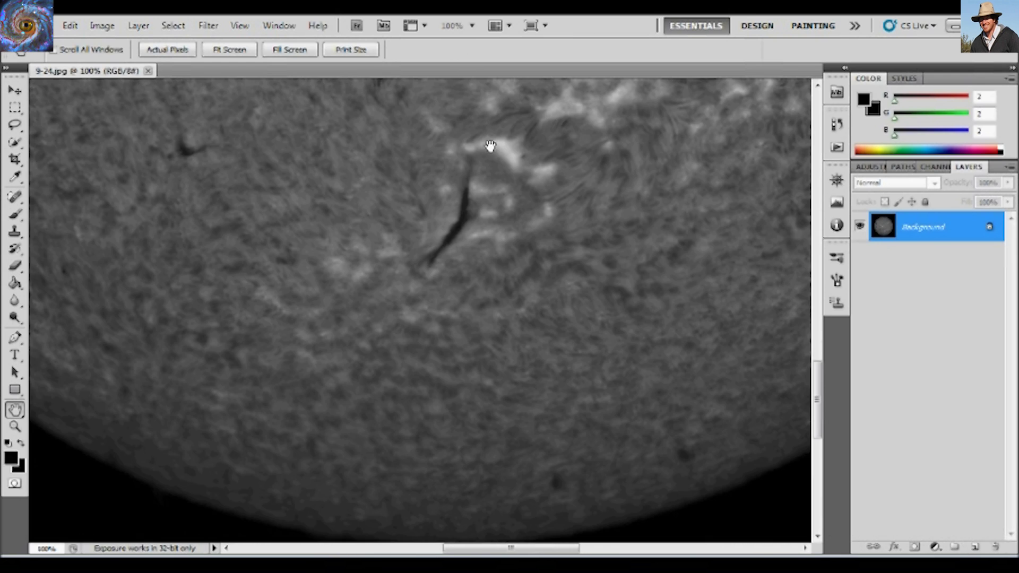
drag(469, 291, 625, 237)
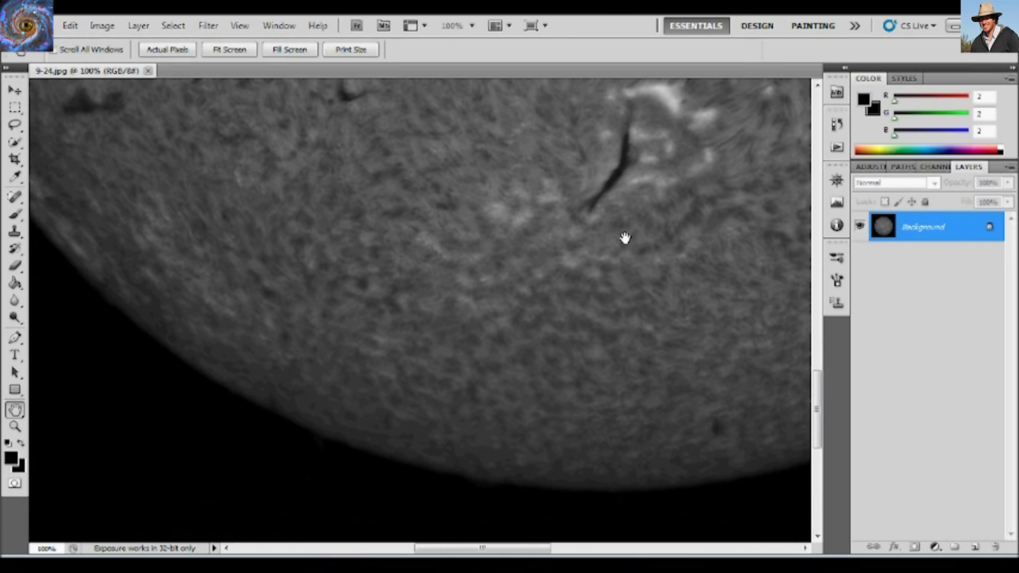
drag(493, 313, 465, 330)
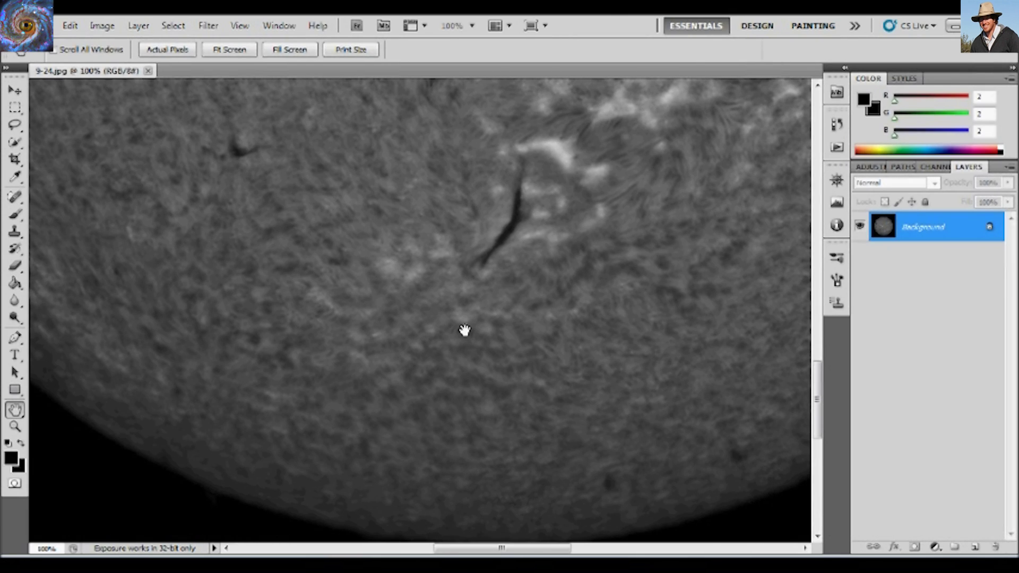
key(ctrl+0)
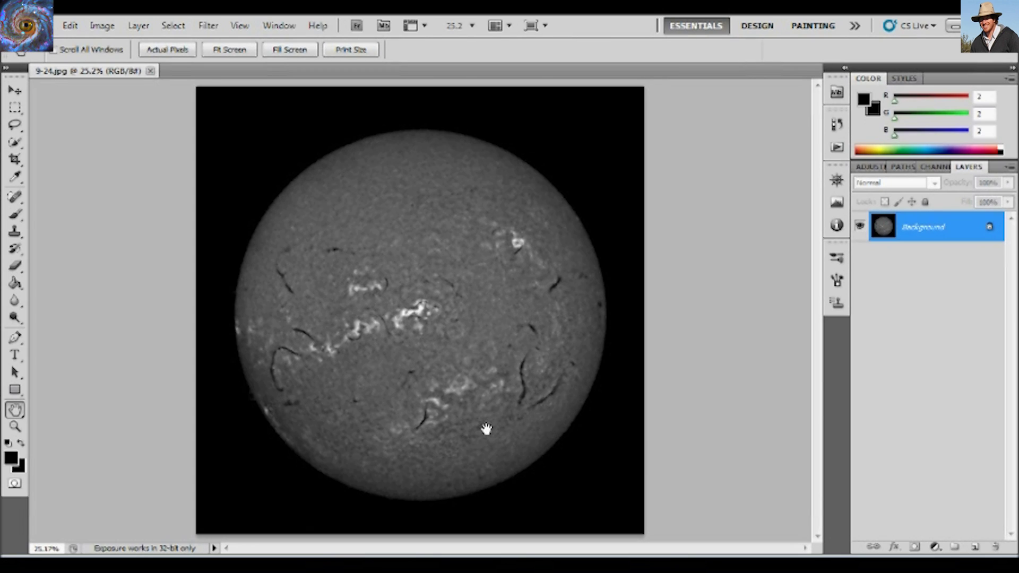
Review the filaments near the left limb and the active regions across the disk's centre at 66.7% magnification
key(ctrl+plus)
key(ctrl+plus)
key(ctrl+plus)
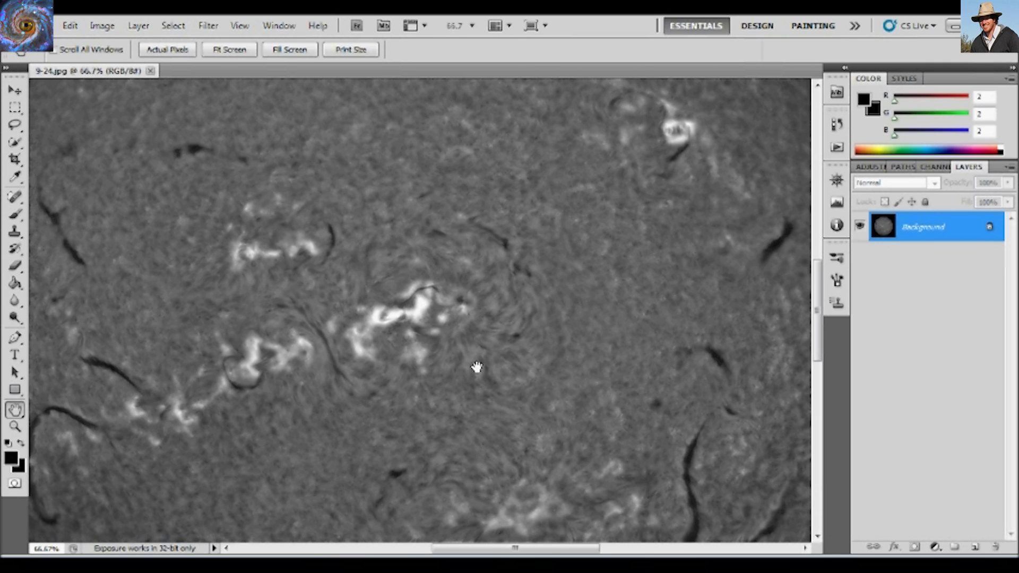
drag(477, 366, 584, 325)
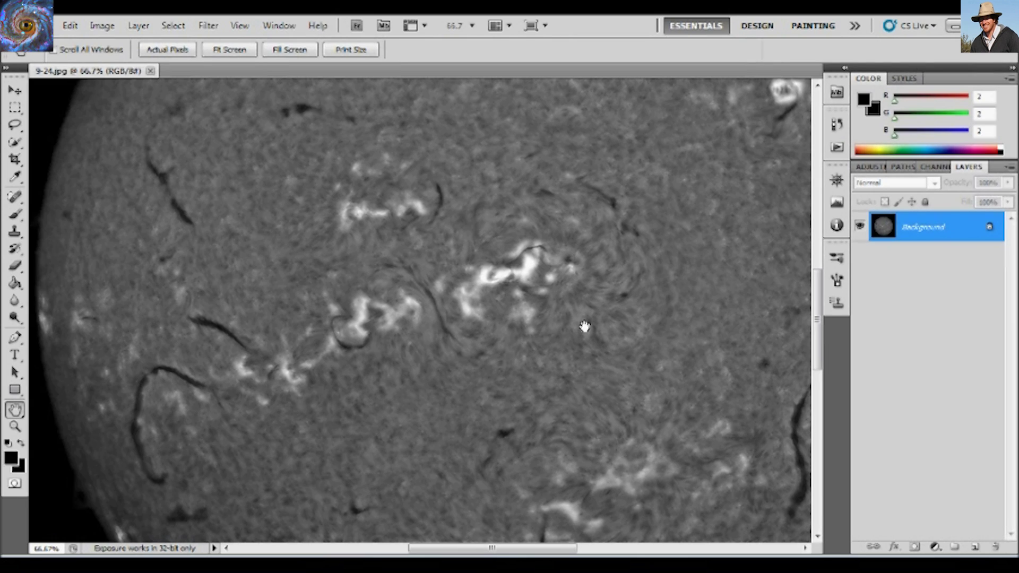
drag(650, 331, 551, 359)
drag(544, 310, 571, 232)
drag(566, 289, 503, 359)
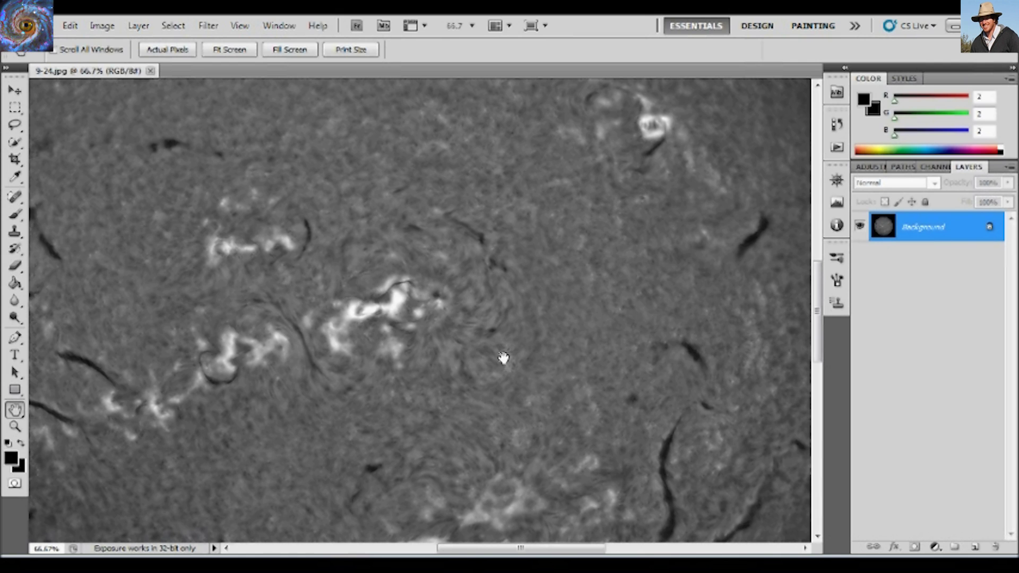
Switch to the SolarData folder in Windows Explorer and open its Prominence Data subfolder
click(927, 565)
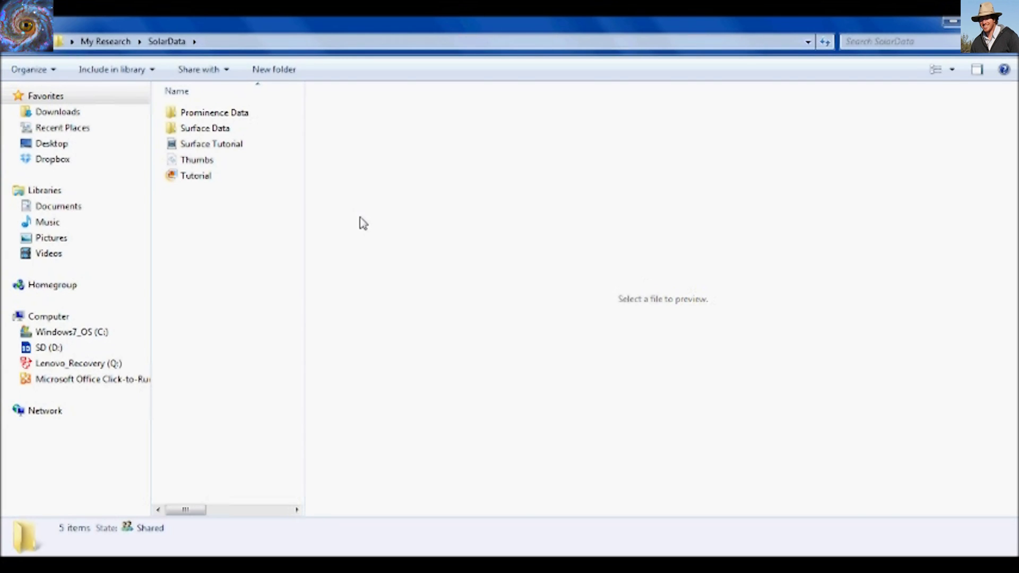
double_click(218, 134)
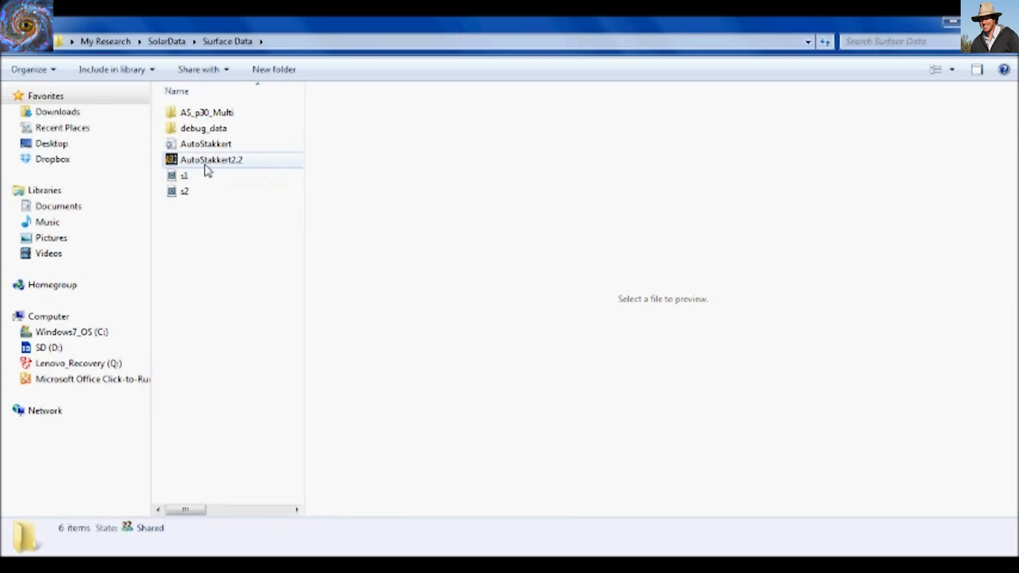
click(15, 56)
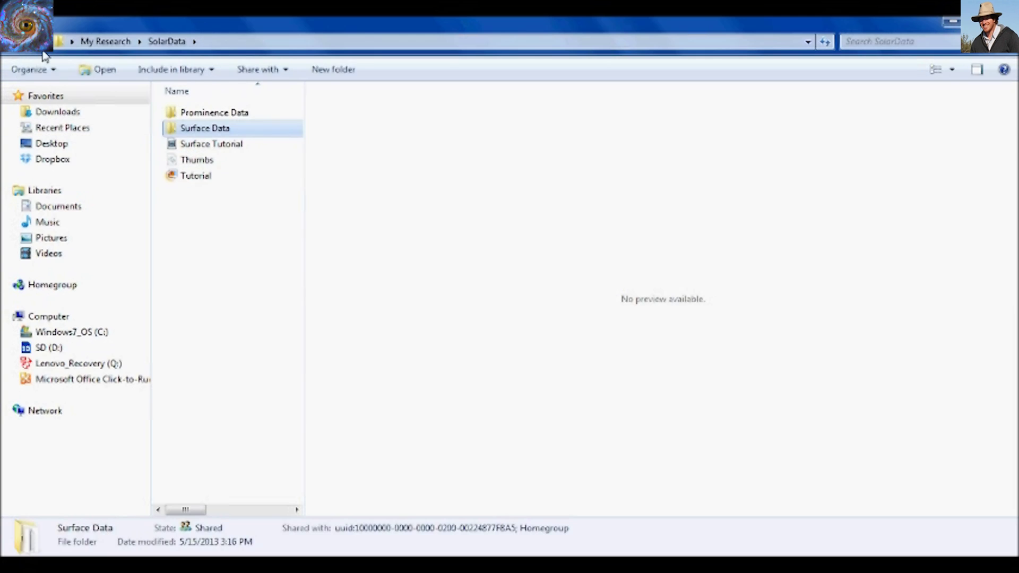
double_click(193, 114)
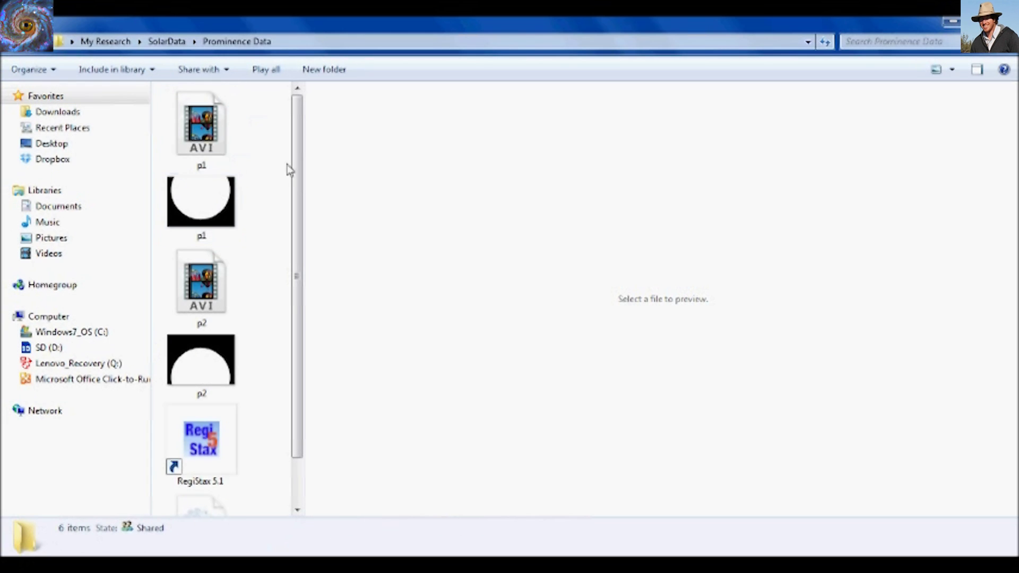
Delete the TIFF images p1 and p2 from the Prominence Data folder, keeping the AVI videos
scroll(257, 189, down, 1)
click(228, 201)
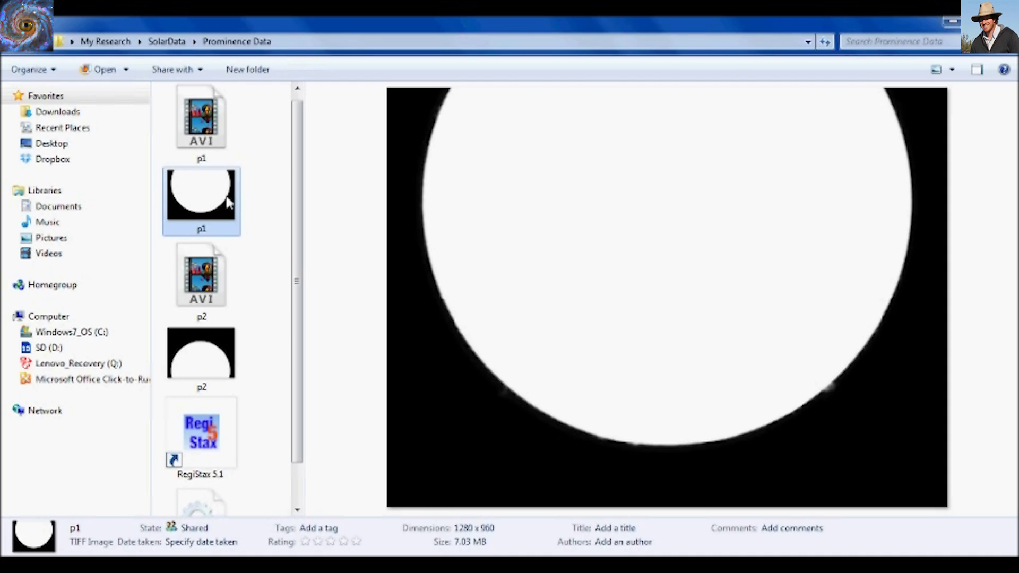
key(Delete)
key(Return)
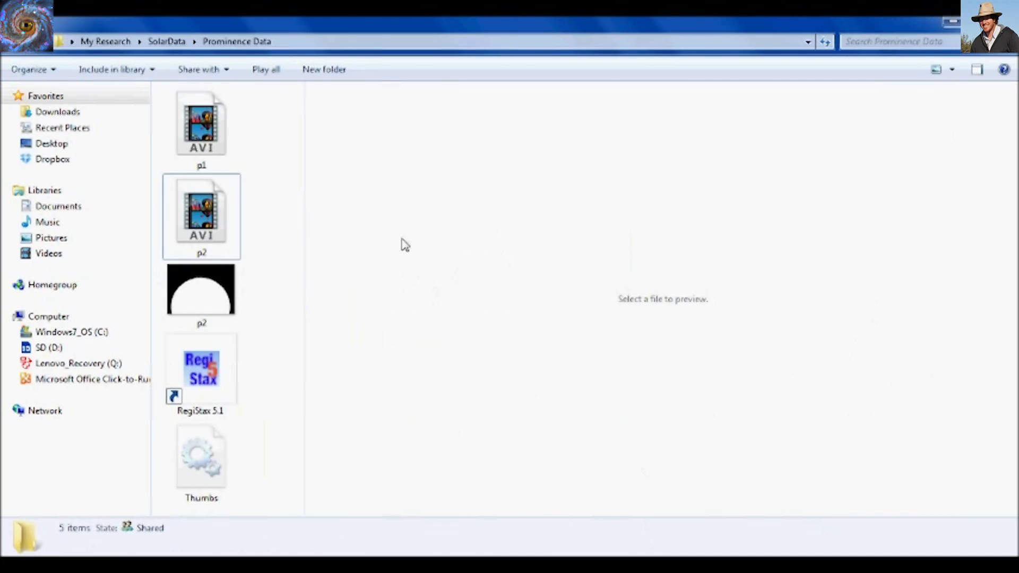
click(207, 296)
key(Delete)
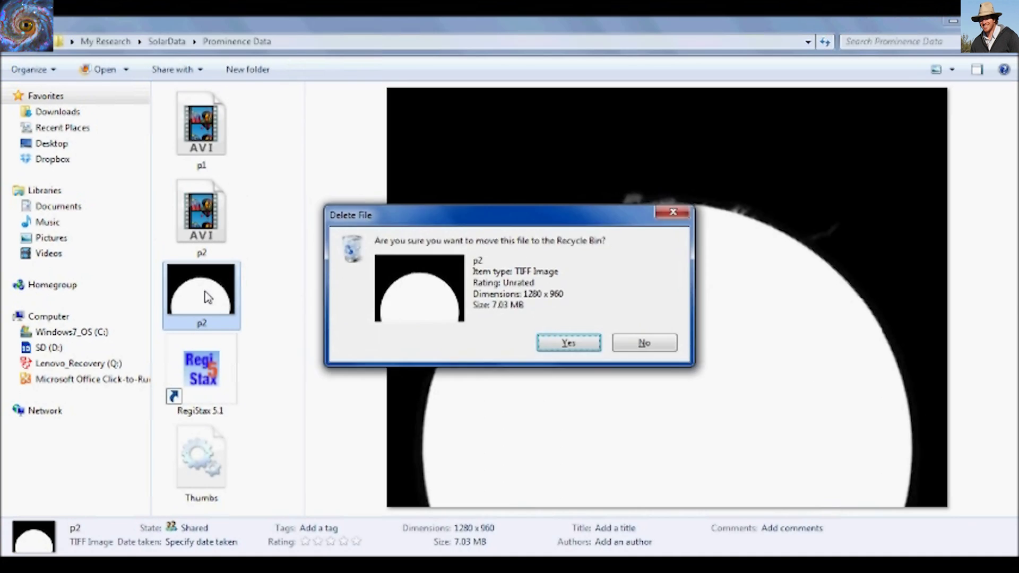
key(Return)
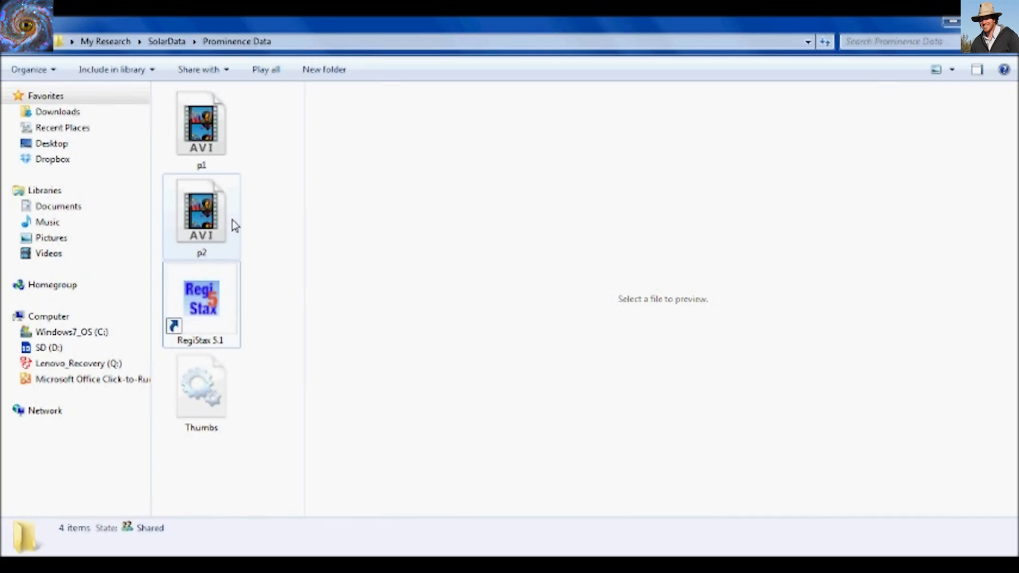
Preview the prominence videos p1 and p2 in the folder's preview pane
click(222, 148)
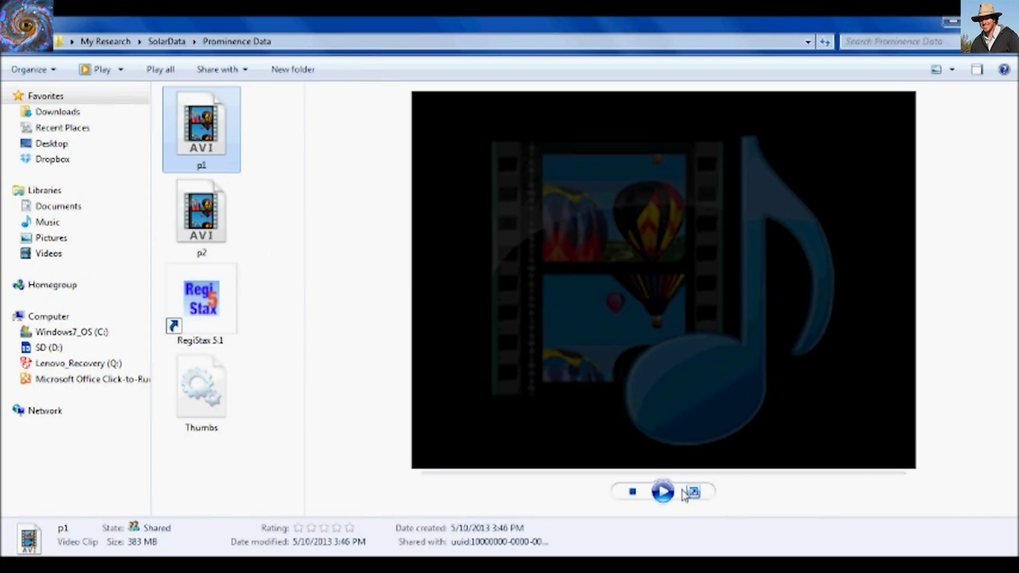
click(662, 493)
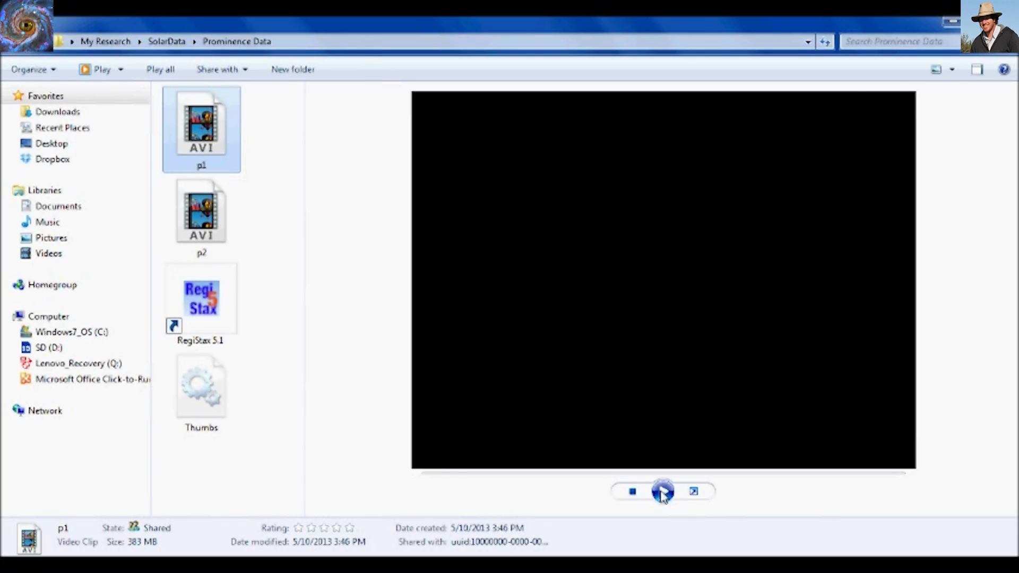
click(203, 230)
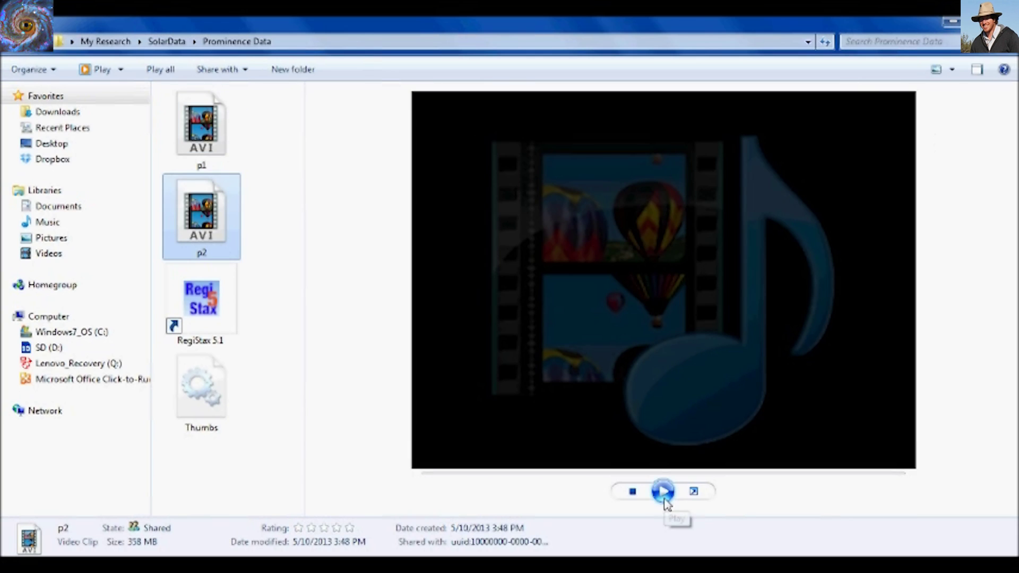
click(665, 500)
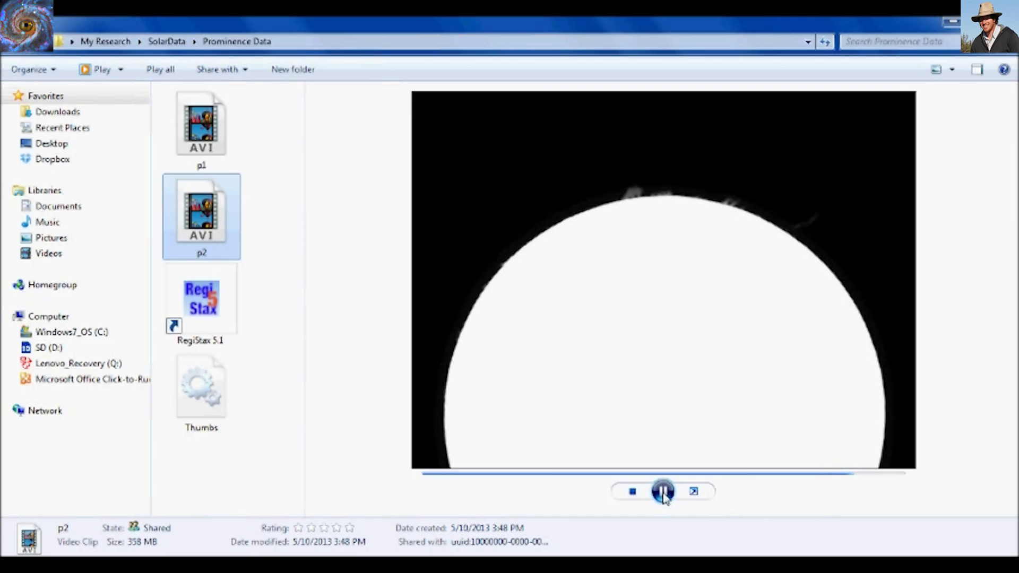
Launch RegiStax 5.1 and browse for files in My Research > SolarData > Prominence Data
double_click(185, 302)
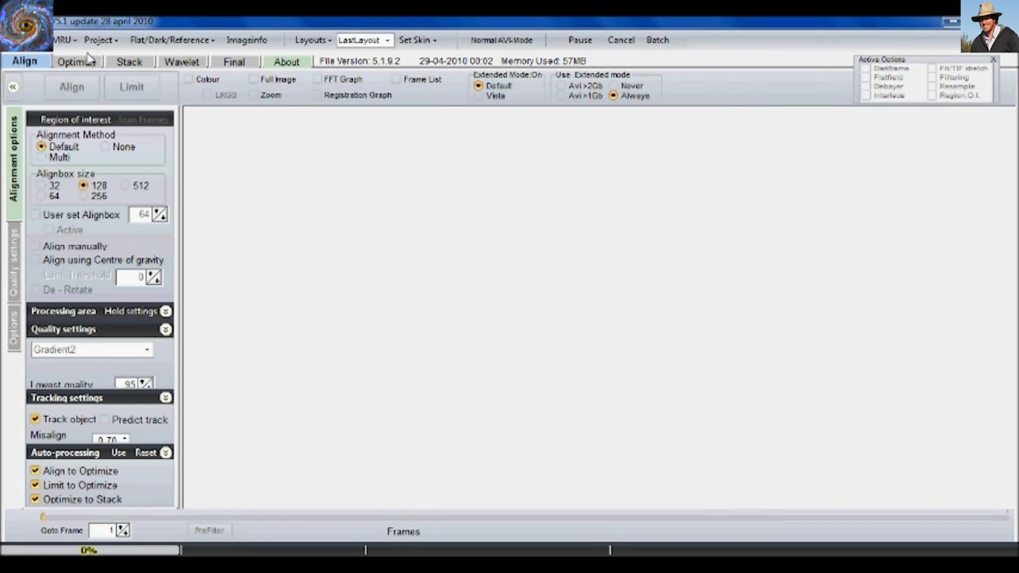
click(33, 51)
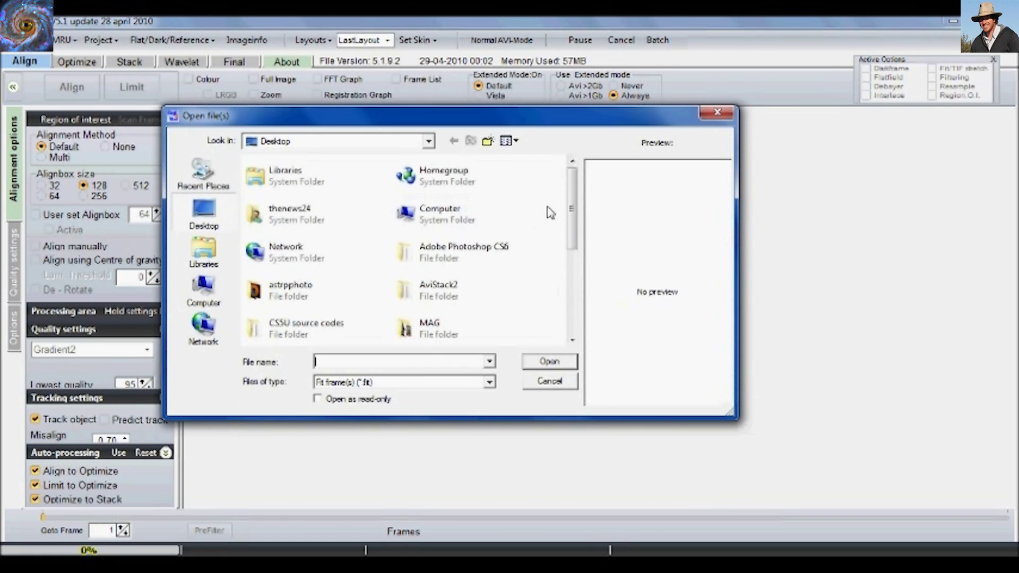
drag(569, 215, 580, 318)
scroll(584, 297, up, 1)
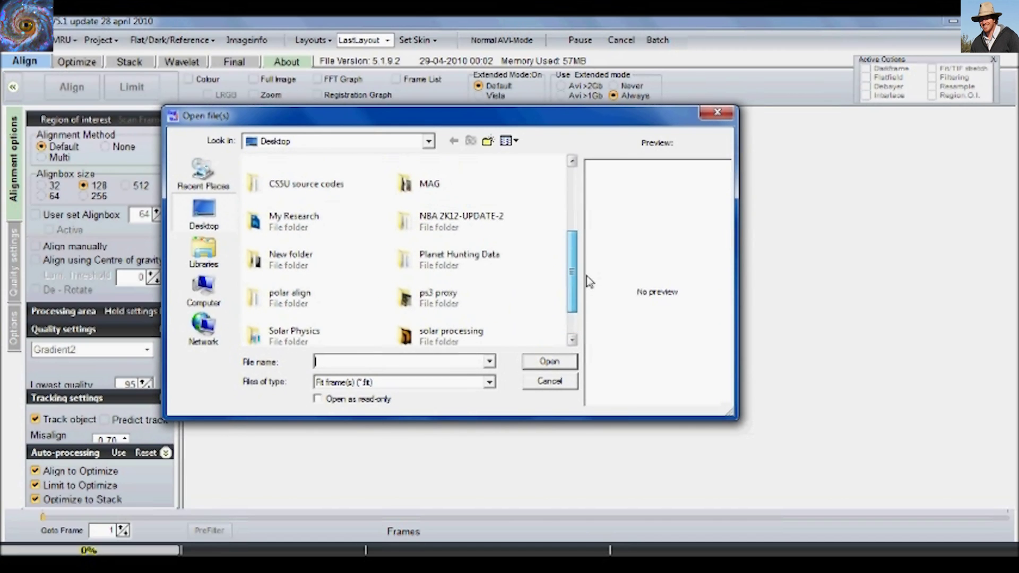
double_click(291, 219)
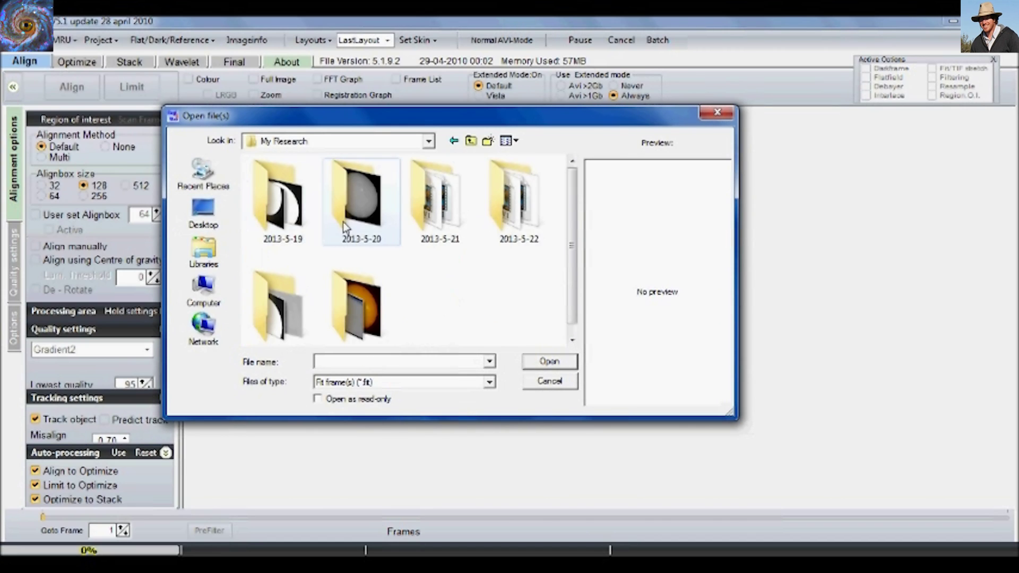
scroll(568, 199, down, 1)
double_click(372, 296)
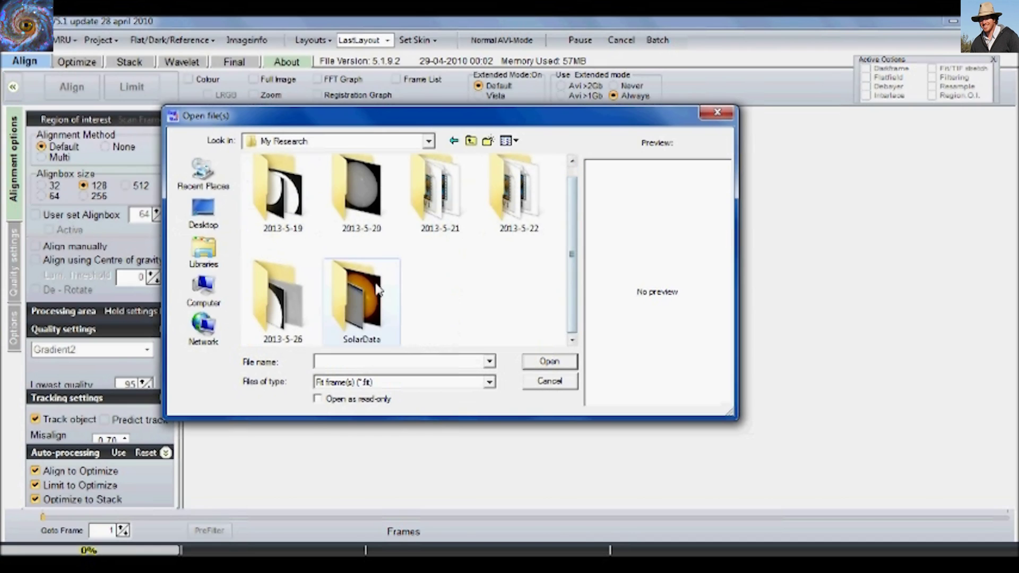
double_click(343, 181)
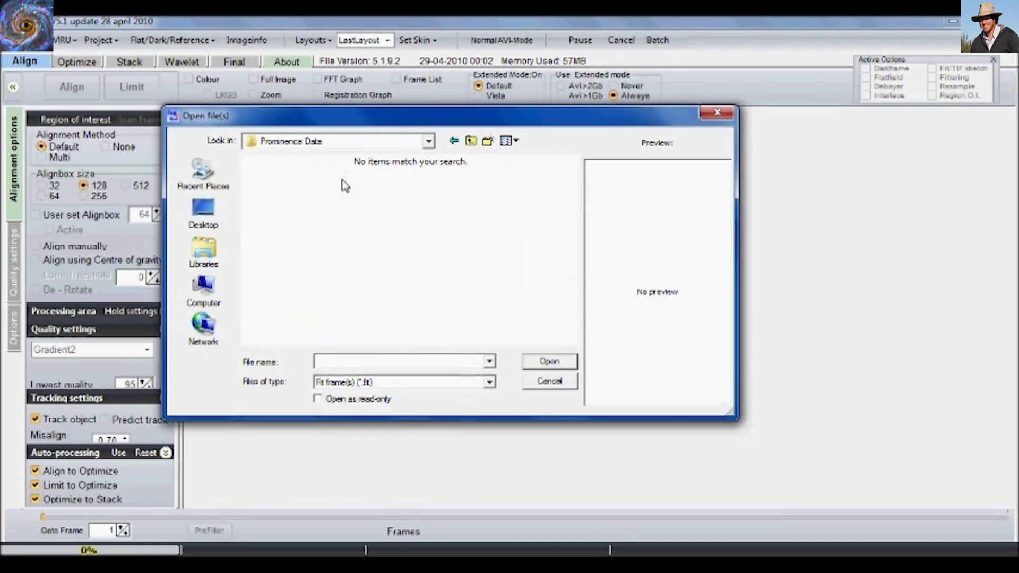
Filter the file list to Video and Mpeg files and load the p1 prominence video
click(489, 382)
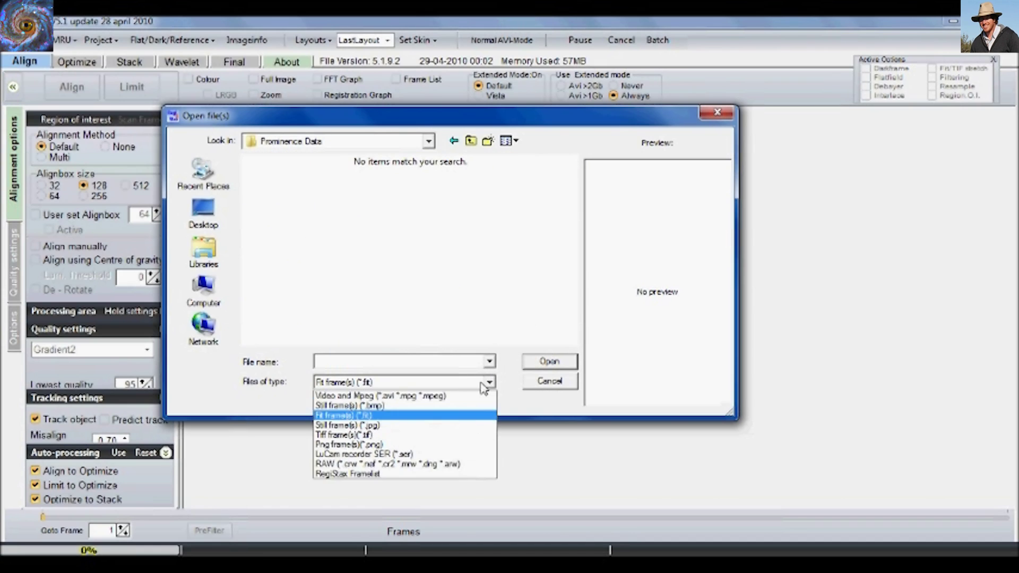
click(459, 395)
click(300, 215)
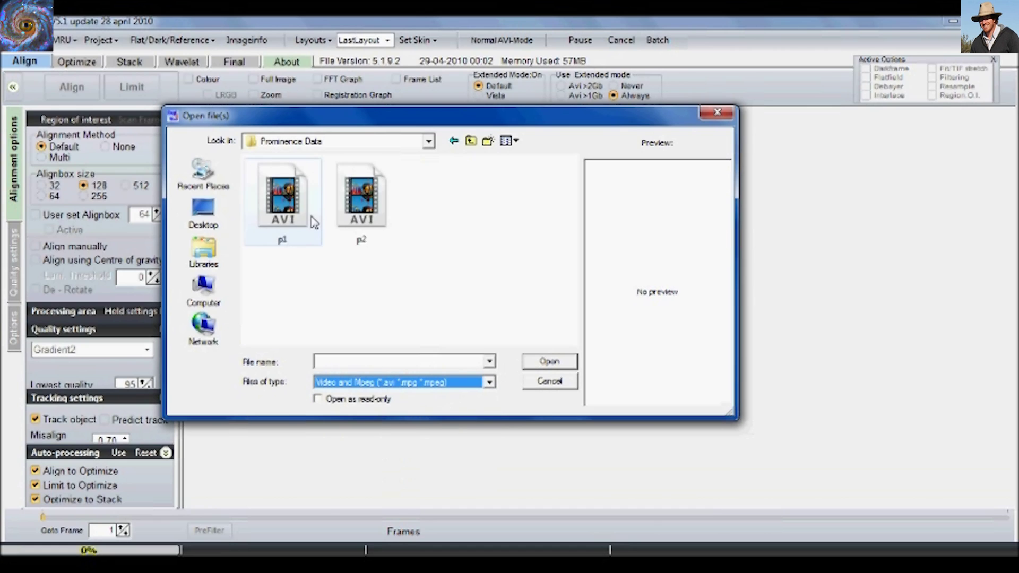
double_click(301, 215)
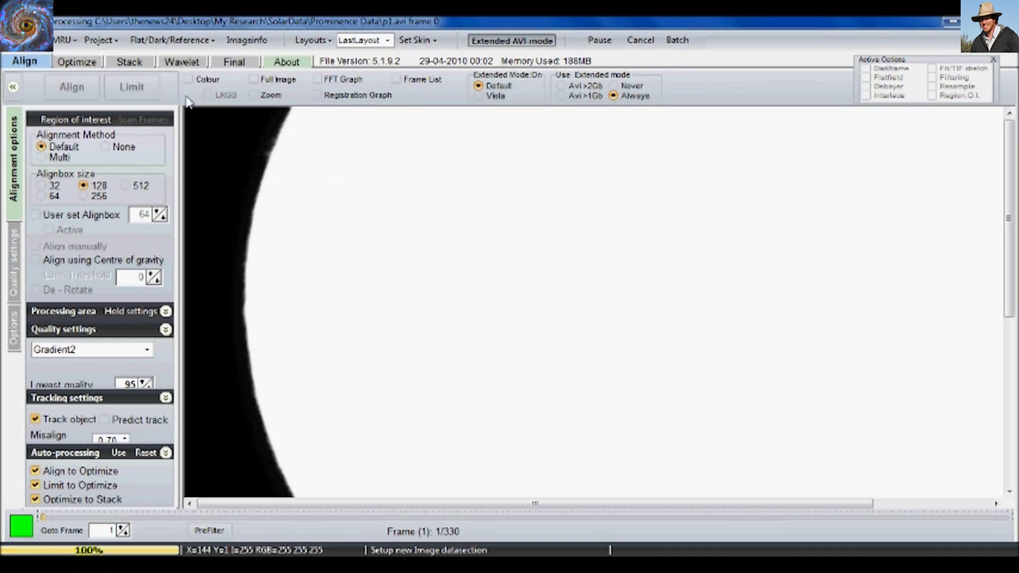
Show the full image of the p1 video and move to frame 167 as the reference frame
click(253, 80)
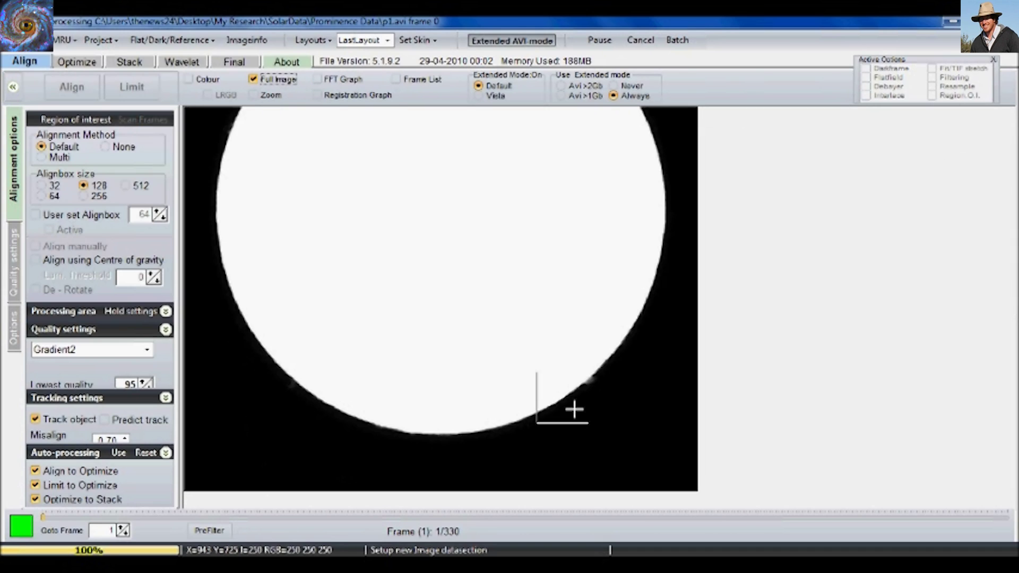
drag(45, 522, 524, 521)
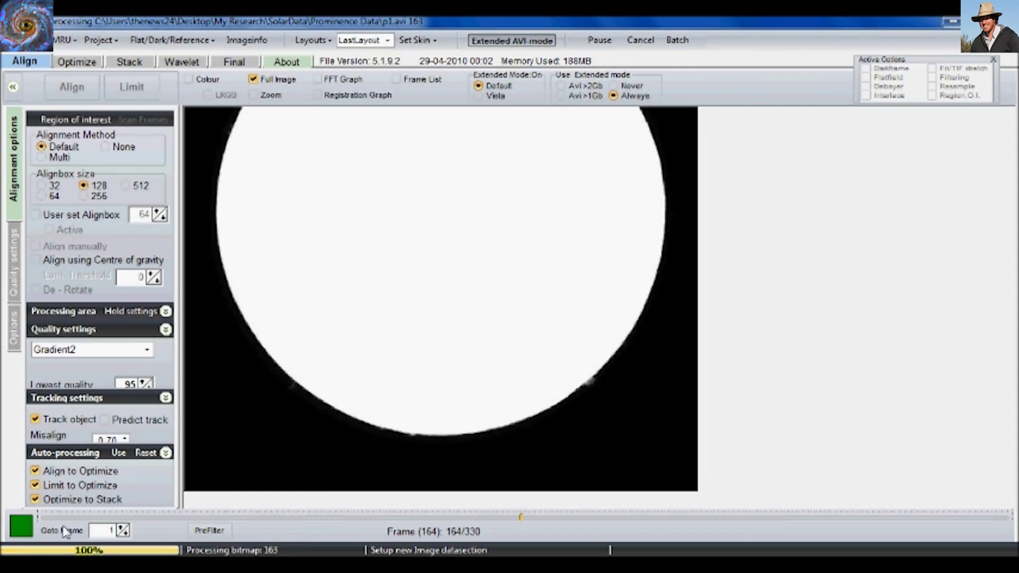
click(521, 521)
drag(521, 521, 529, 521)
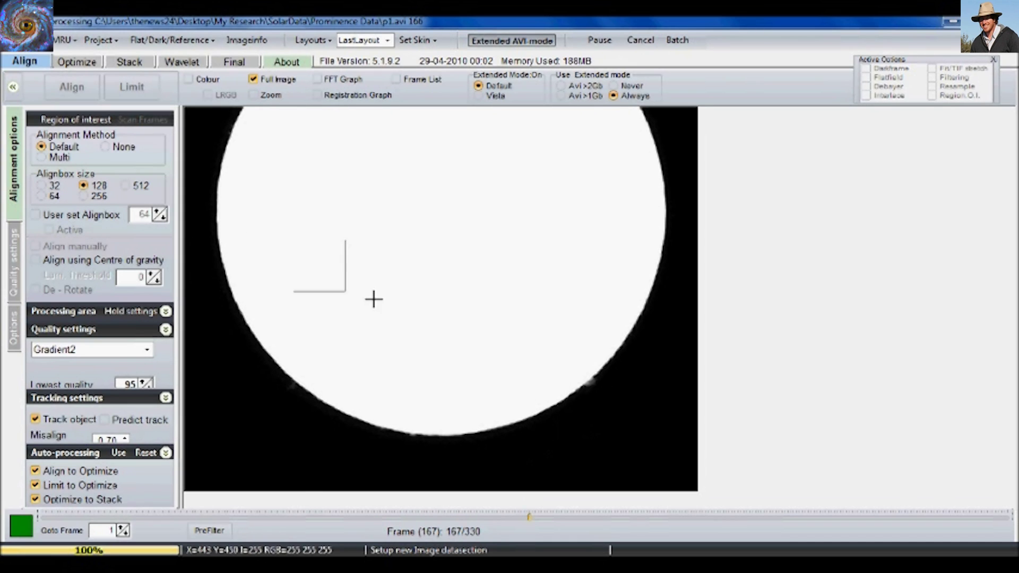
Place the alignment box on the small prominence at the disk's lower-right limb and align all p1 frames
click(601, 393)
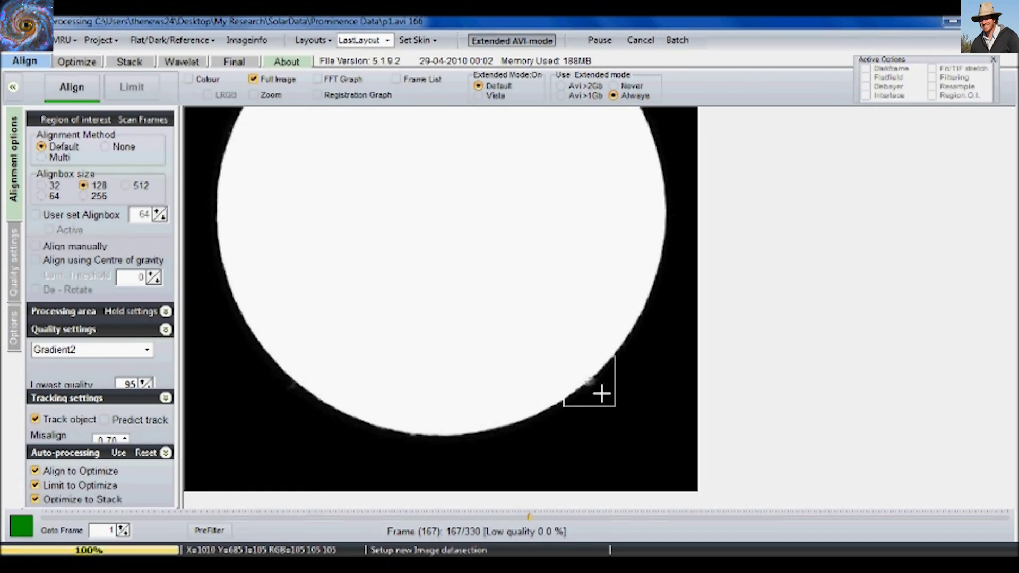
click(87, 95)
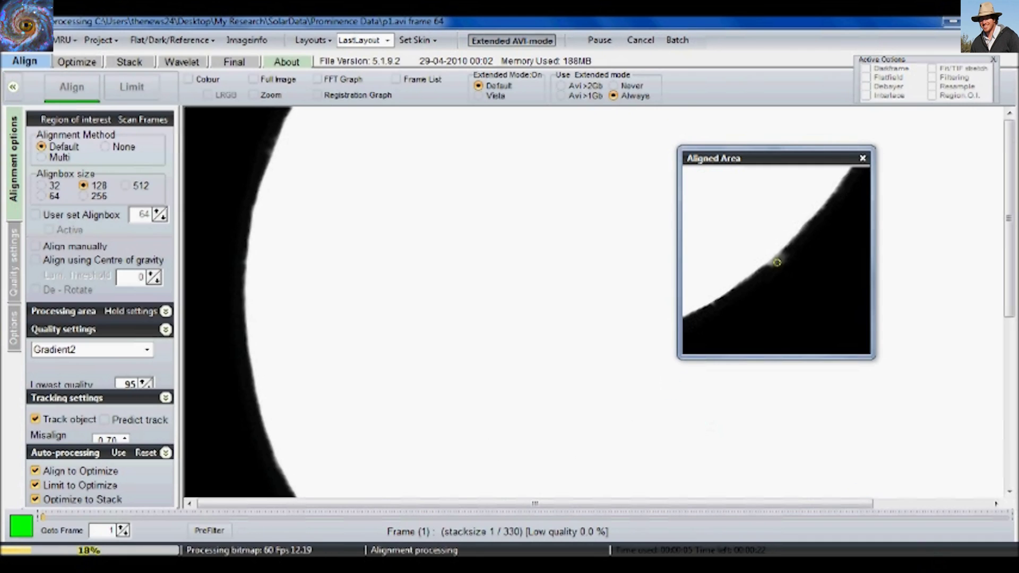
click(927, 563)
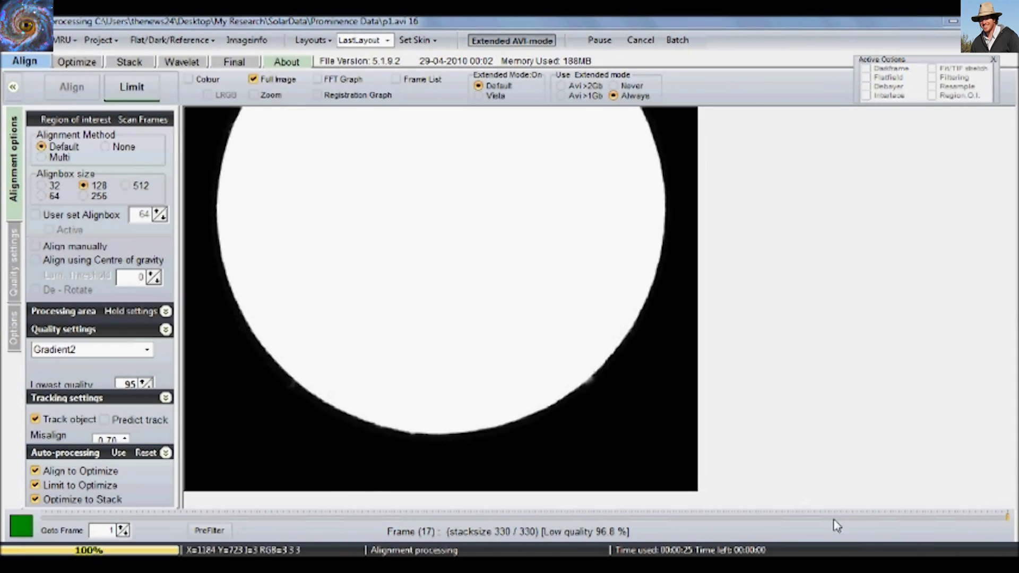
Limit, optimize and stack the aligned p1 frames, and save the fully processed result as the 16-bit TIFF p1 in Prominence Data
click(141, 88)
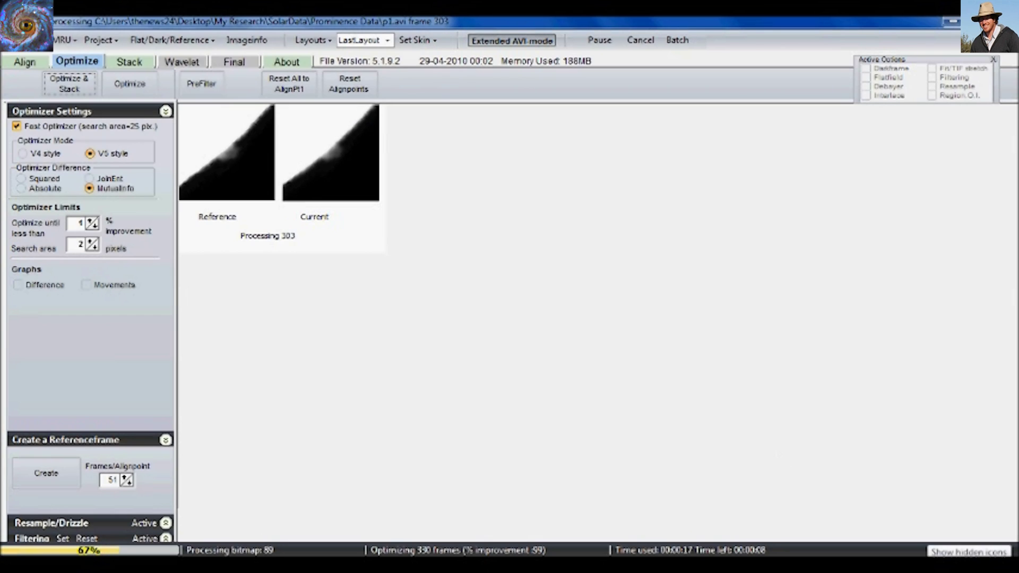
click(926, 564)
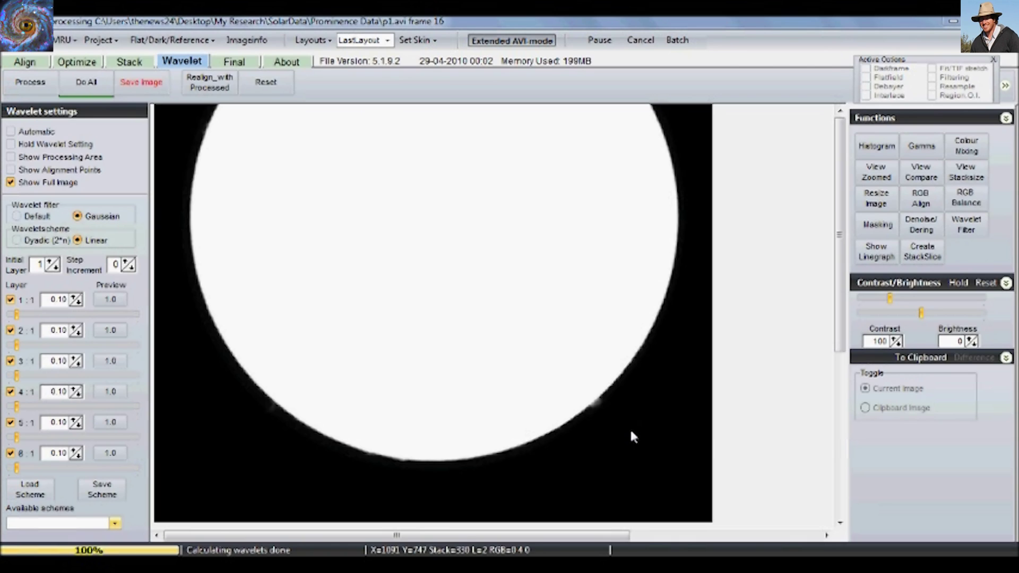
click(96, 85)
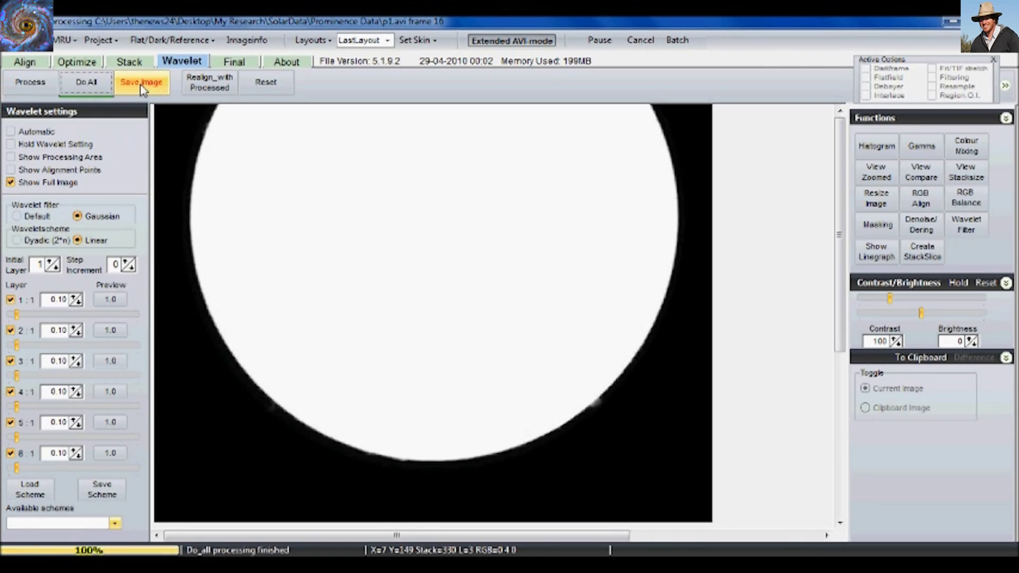
click(141, 84)
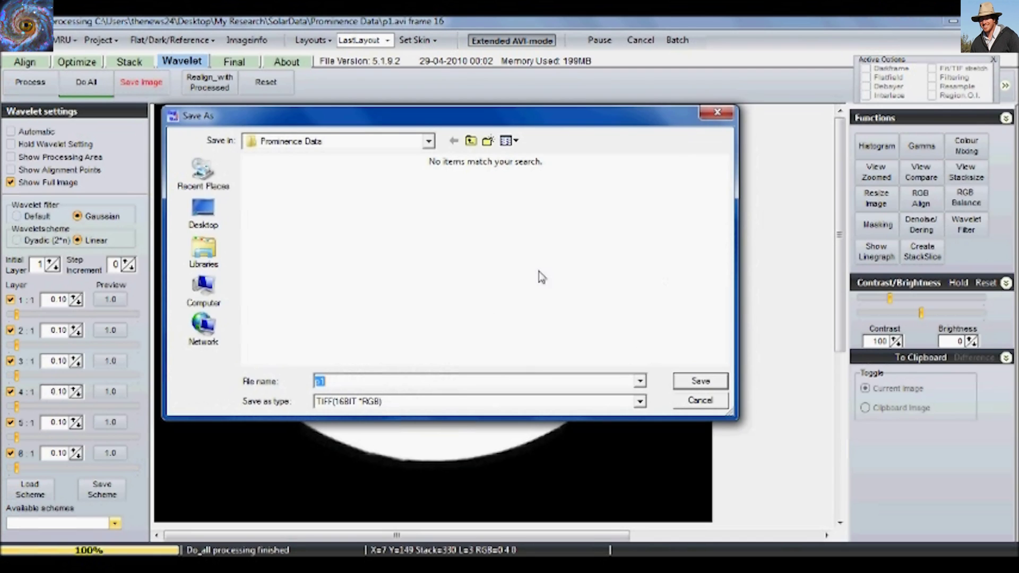
click(685, 382)
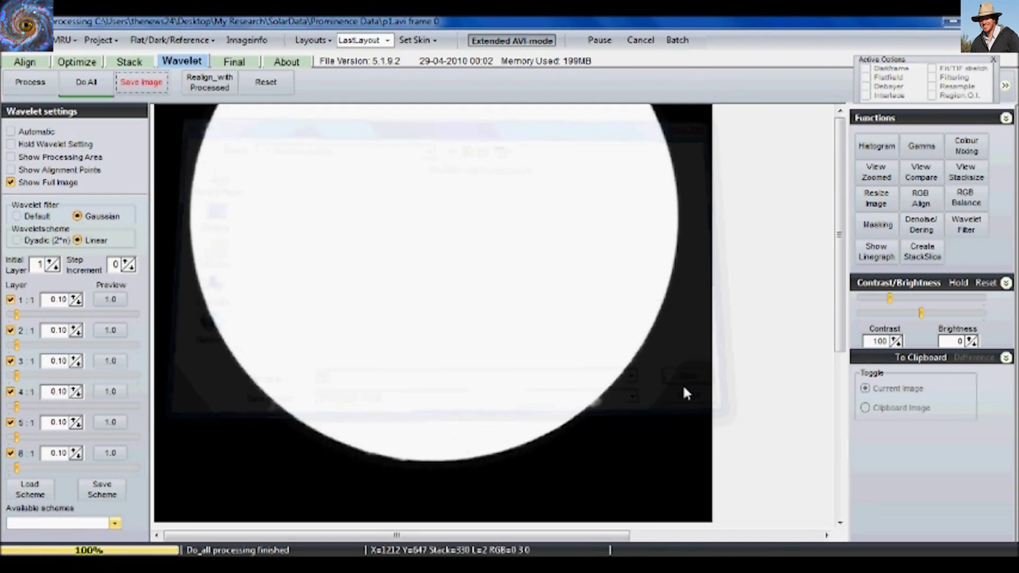
Load the p2 prominence video from the Prominence Data folder
click(38, 54)
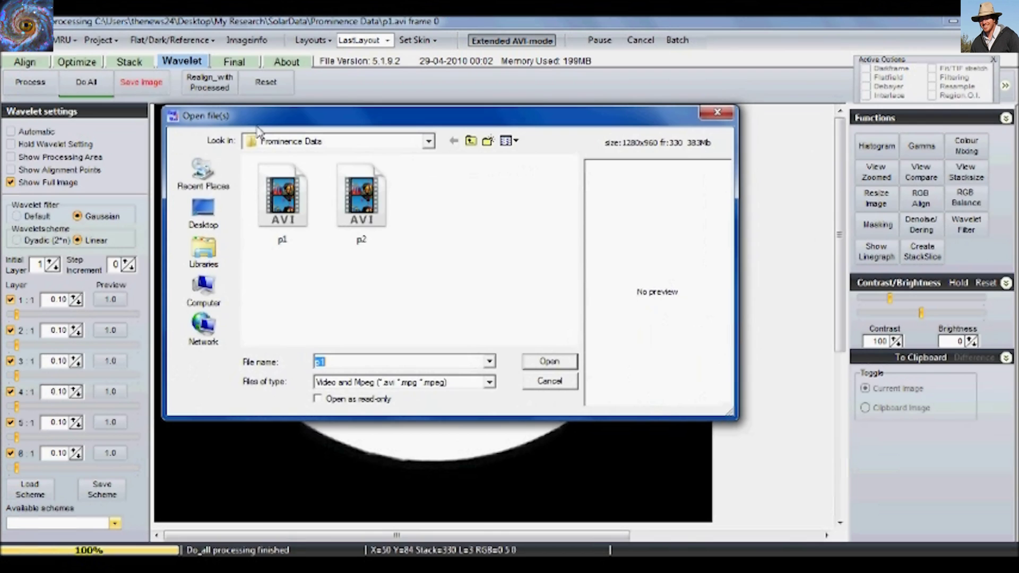
click(365, 208)
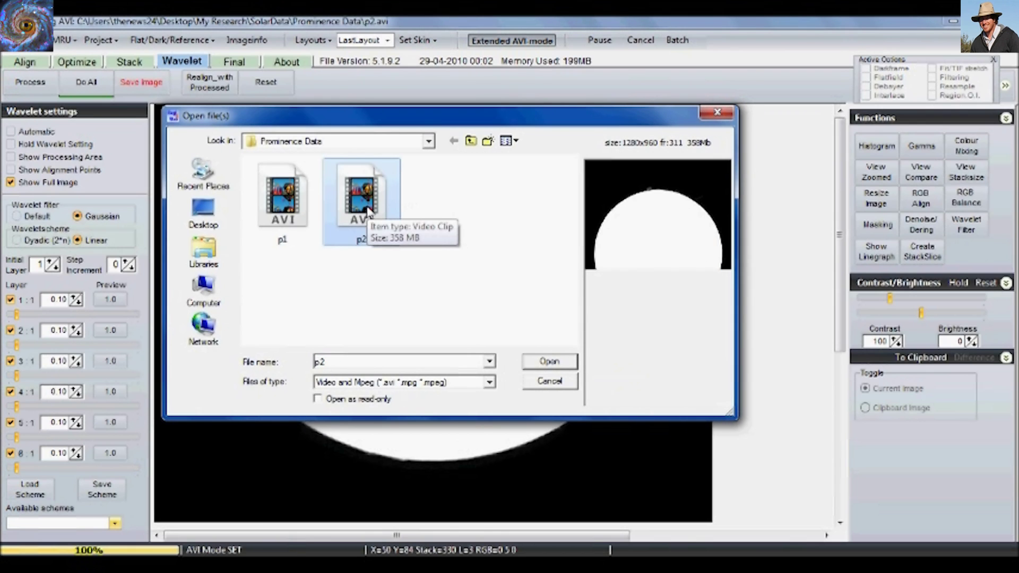
double_click(369, 211)
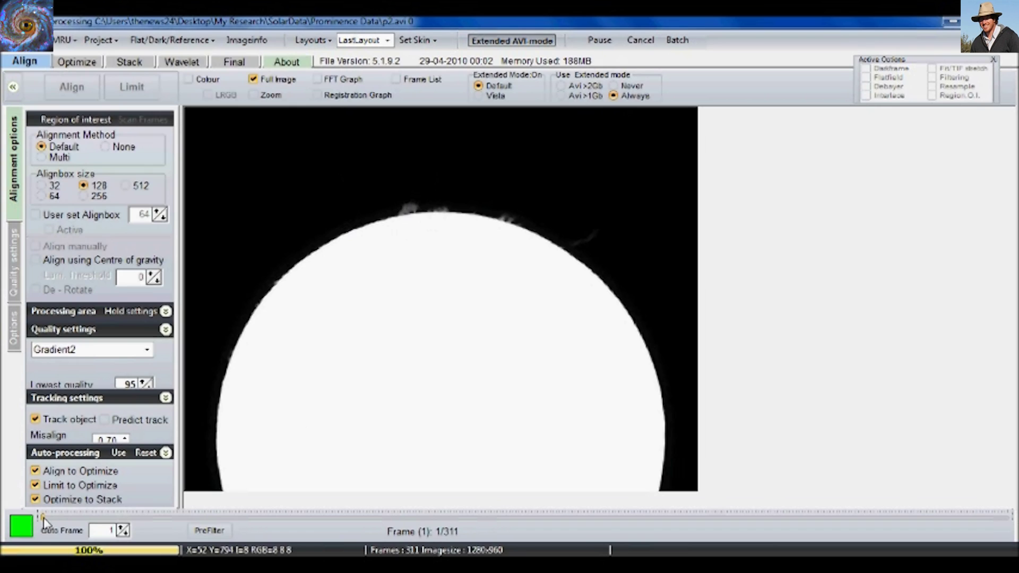
Move to frame 142 of the p2 video and align its frames on the bright prominence at the disk's upper limb
drag(43, 517, 483, 518)
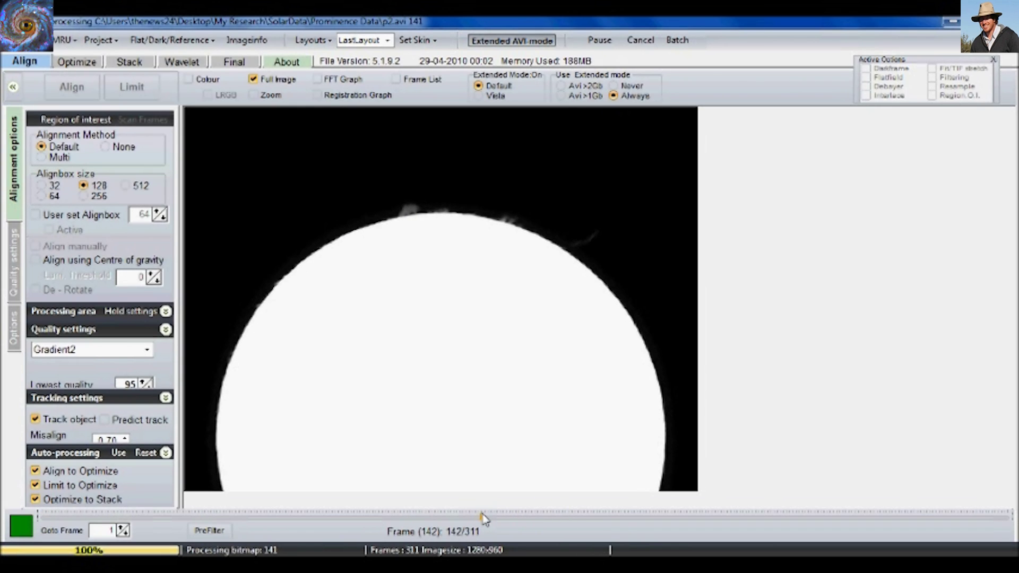
click(422, 223)
click(72, 86)
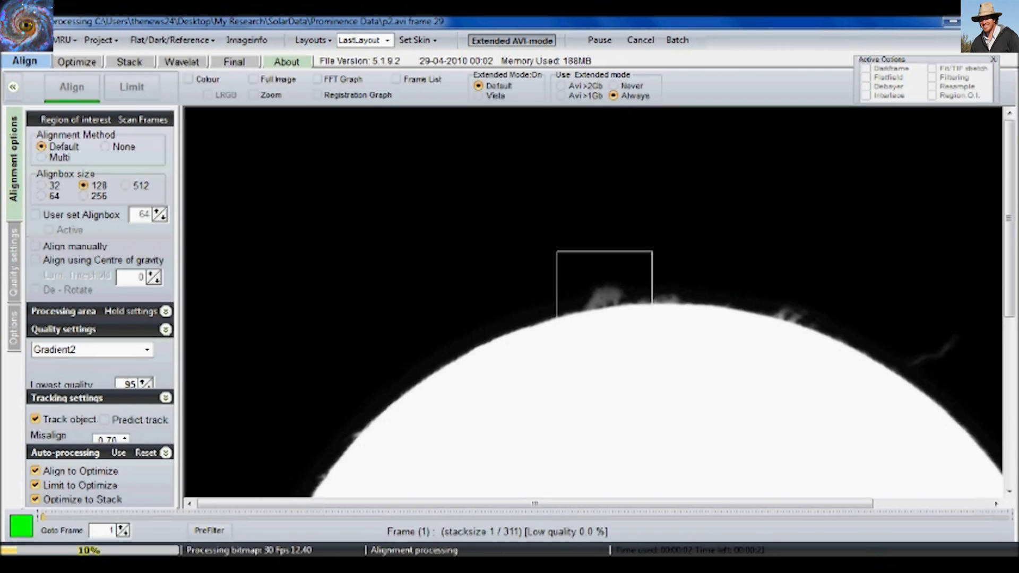
click(926, 564)
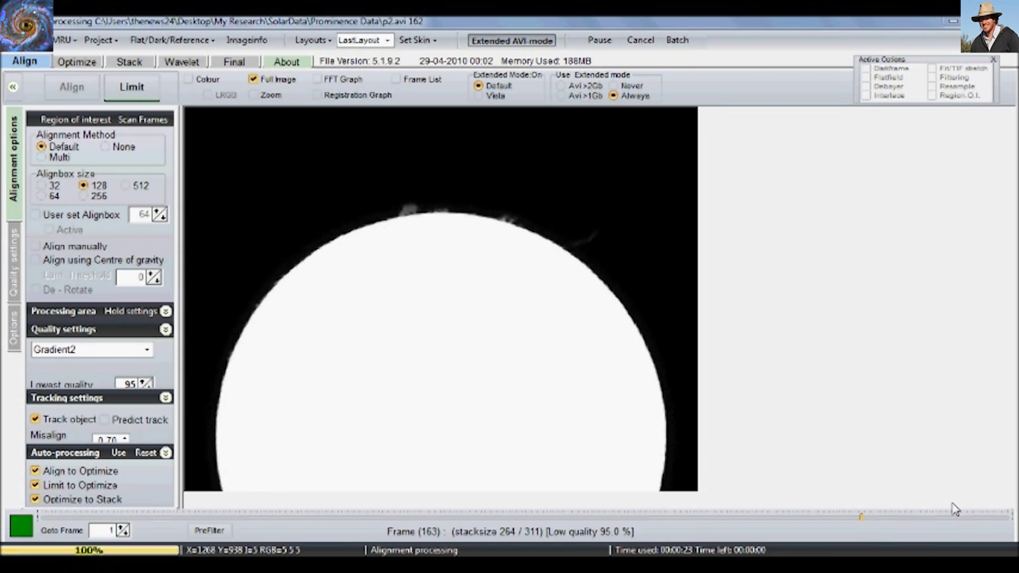
Limit, optimize and stack the aligned p2 frames, and save the fully processed result as the 16-bit TIFF p2 in Prominence Data
click(150, 95)
click(85, 86)
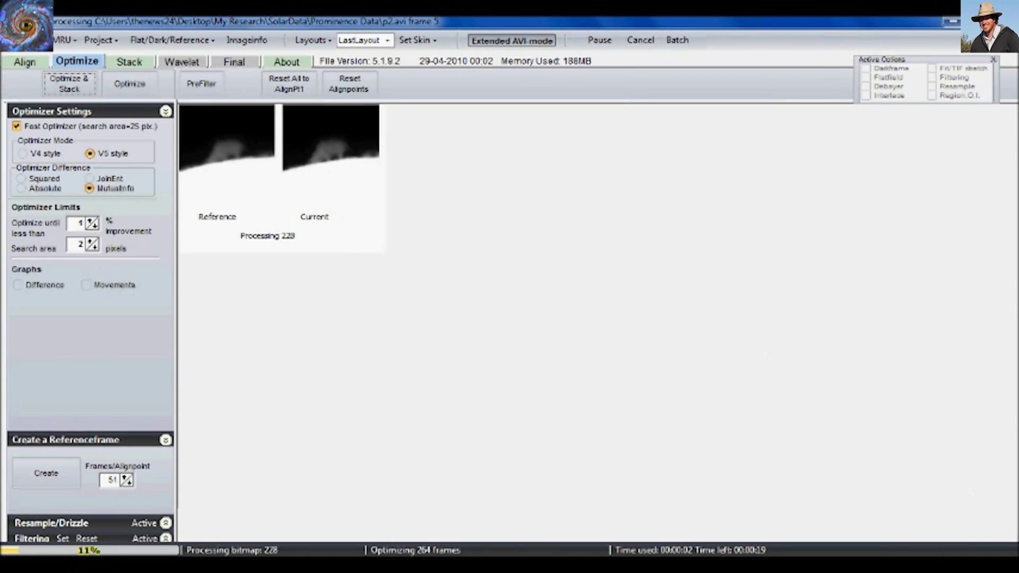
click(926, 565)
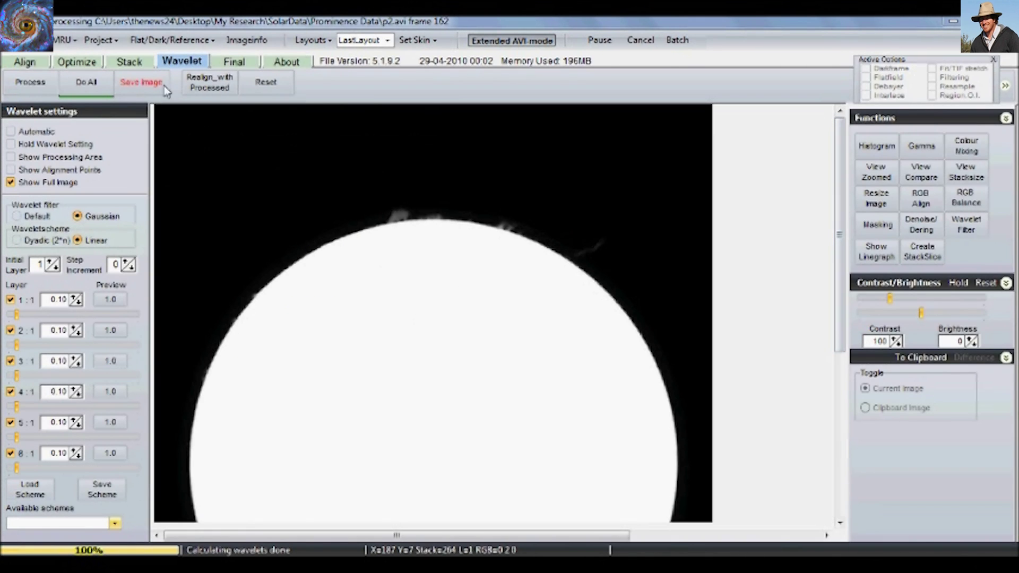
click(86, 83)
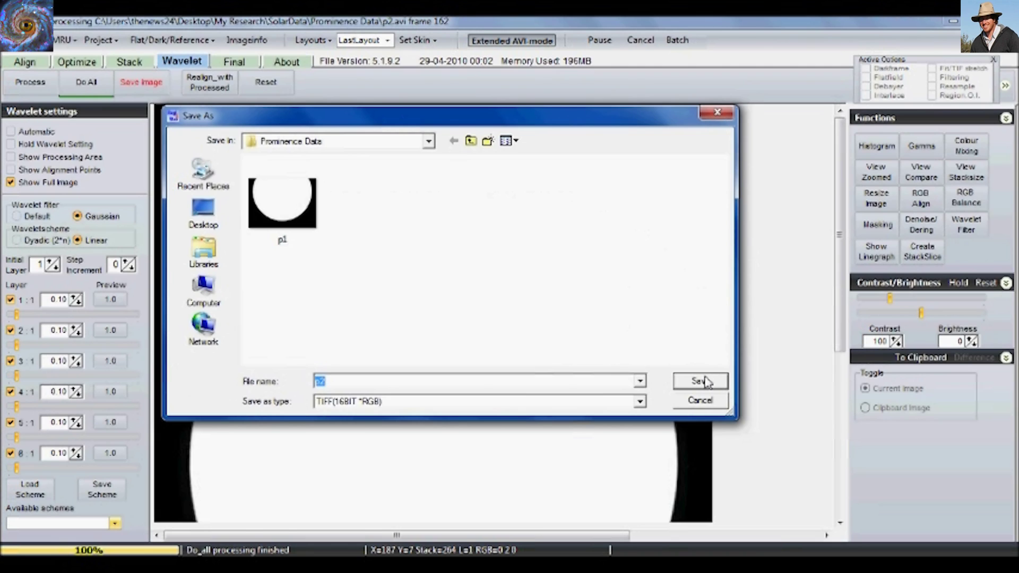
click(706, 381)
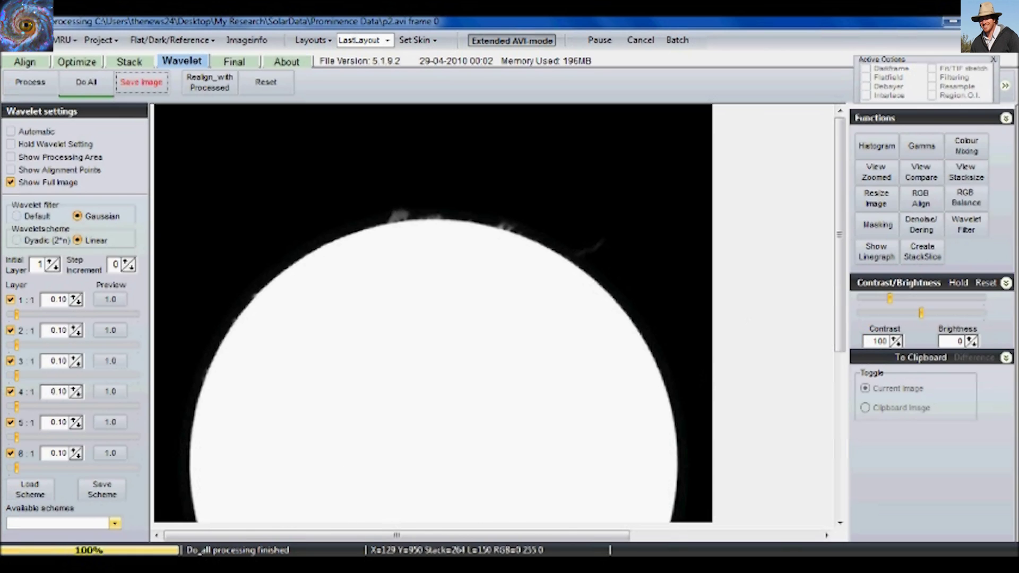
Switch to the Prominence Data folder in Windows Explorer and compare the stacked TIFF images p1 and p2 in the preview pane
click(79, 564)
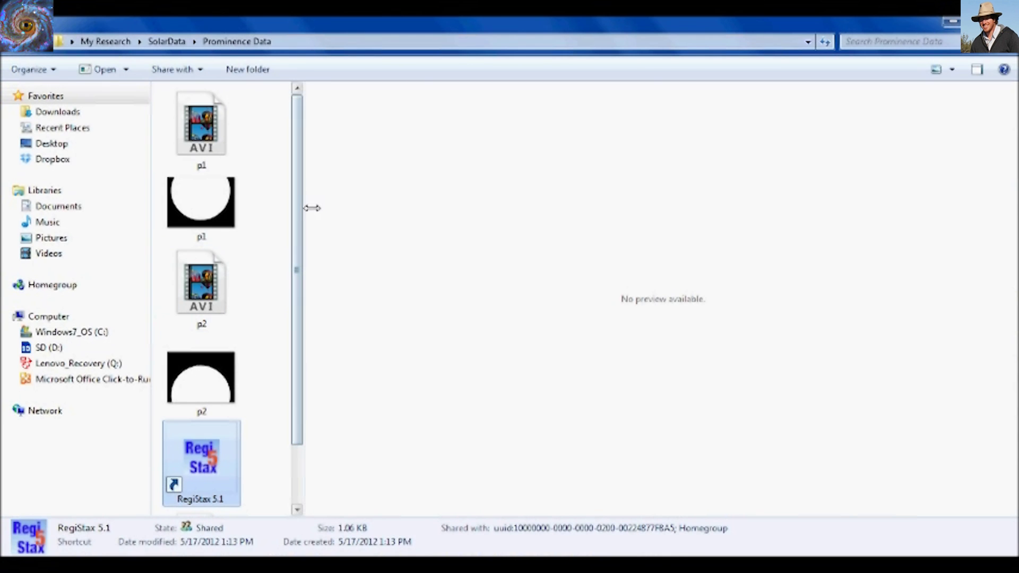
click(209, 202)
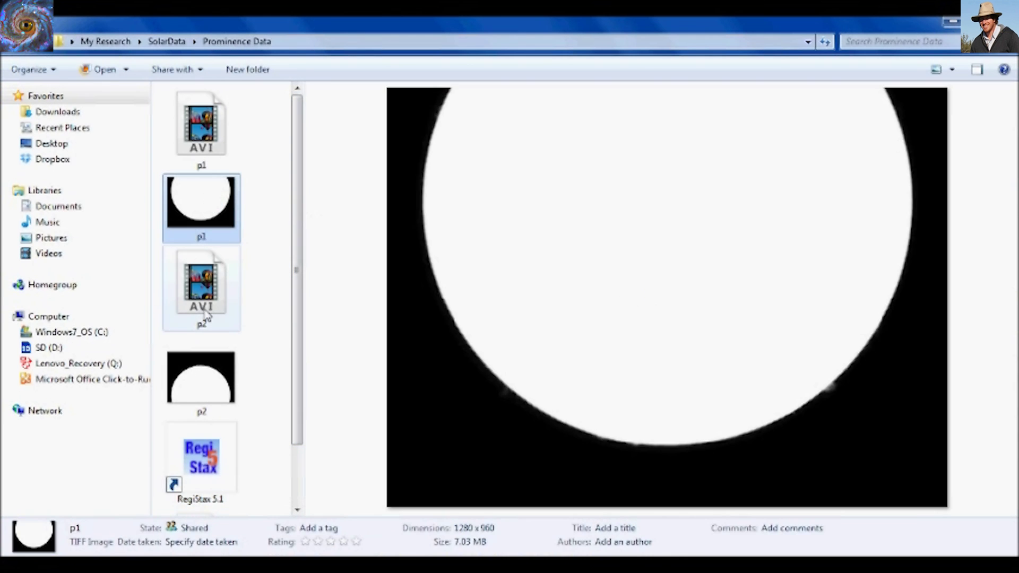
click(200, 382)
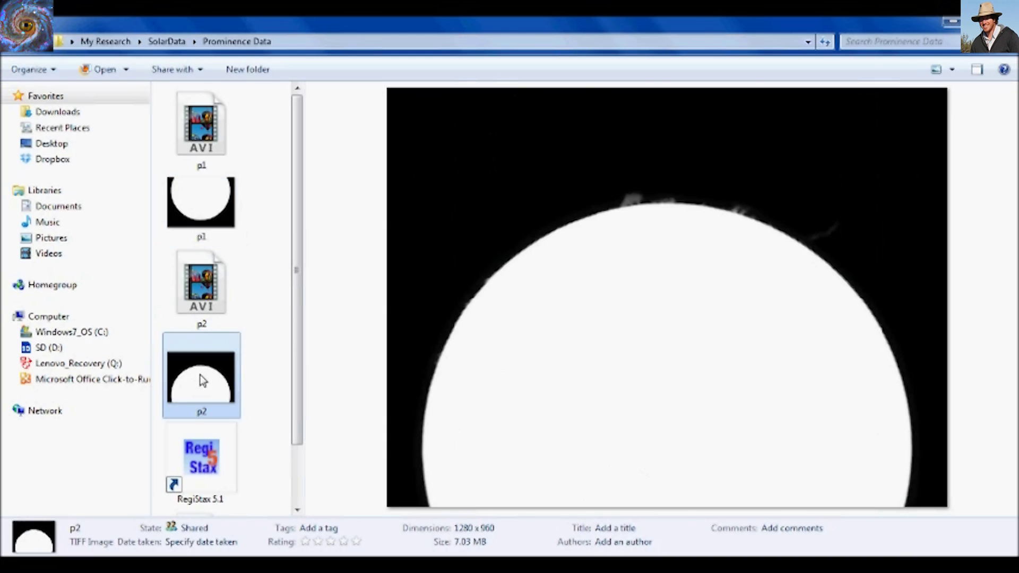
click(238, 195)
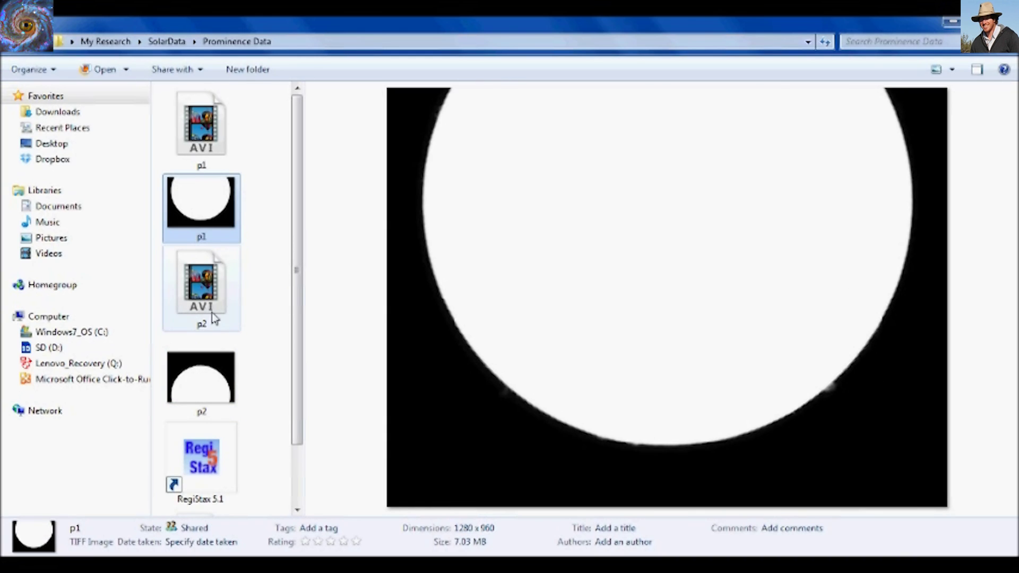
click(210, 379)
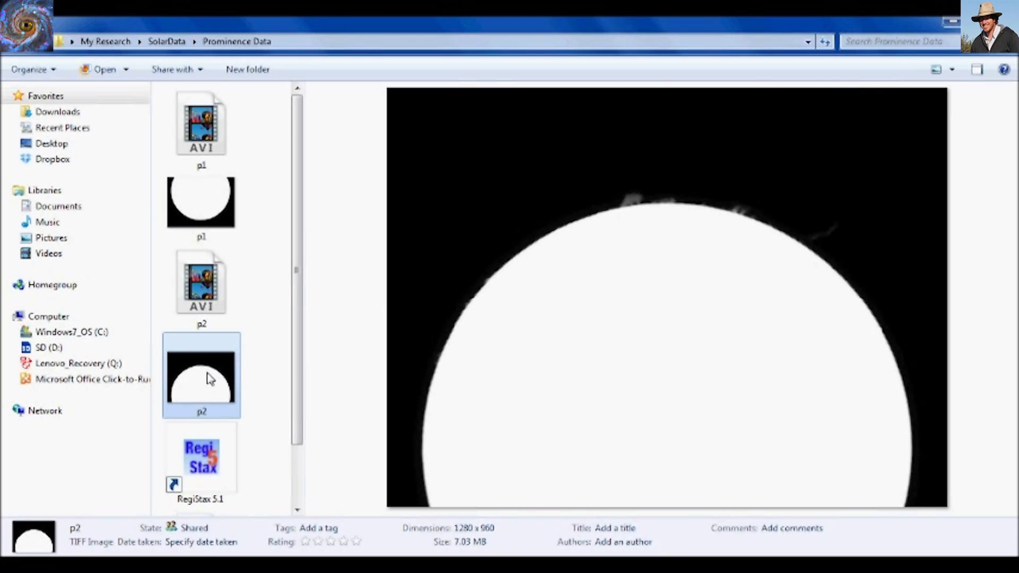
Switch repeatedly between the previews of the stacked p1 and p2 TIFFs to examine which part of the solar limb each covers
mouse_move(297, 273)
mouse_down()
mouse_move(302, 301)
mouse_move(307, 266)
mouse_up()
click(207, 207)
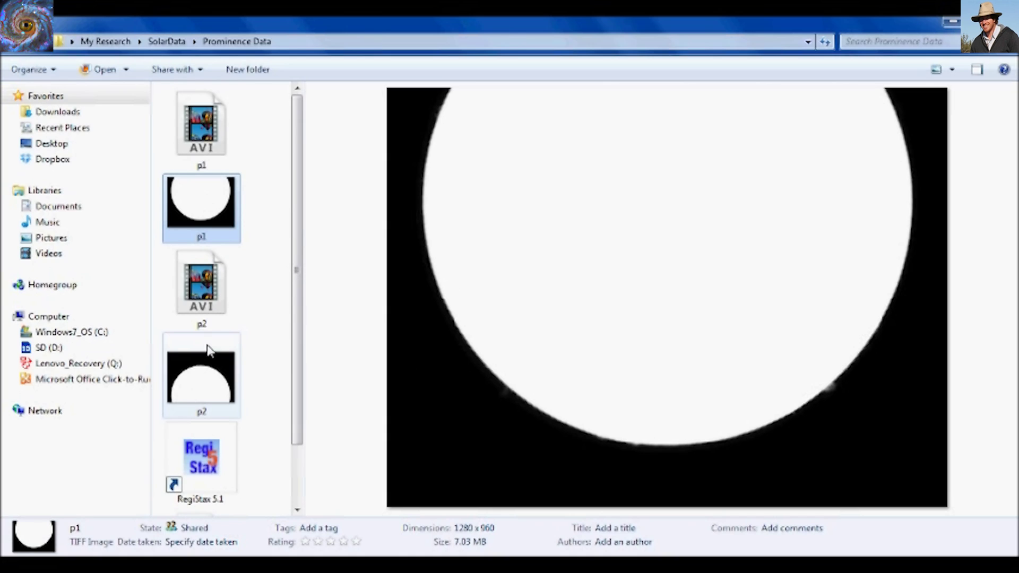
click(201, 394)
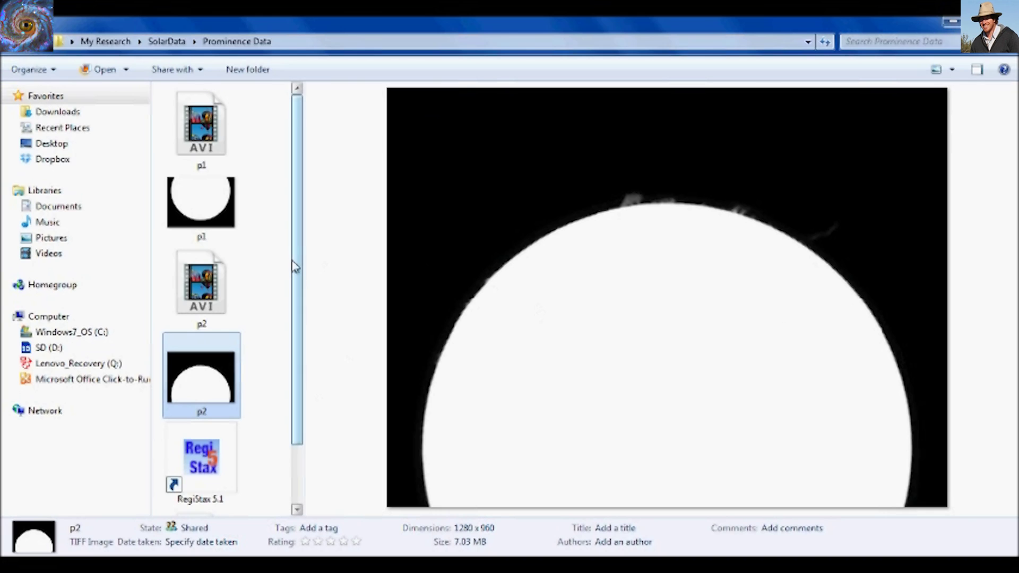
mouse_move(295, 264)
mouse_down()
mouse_move(297, 283)
mouse_move(291, 252)
mouse_up()
click(239, 223)
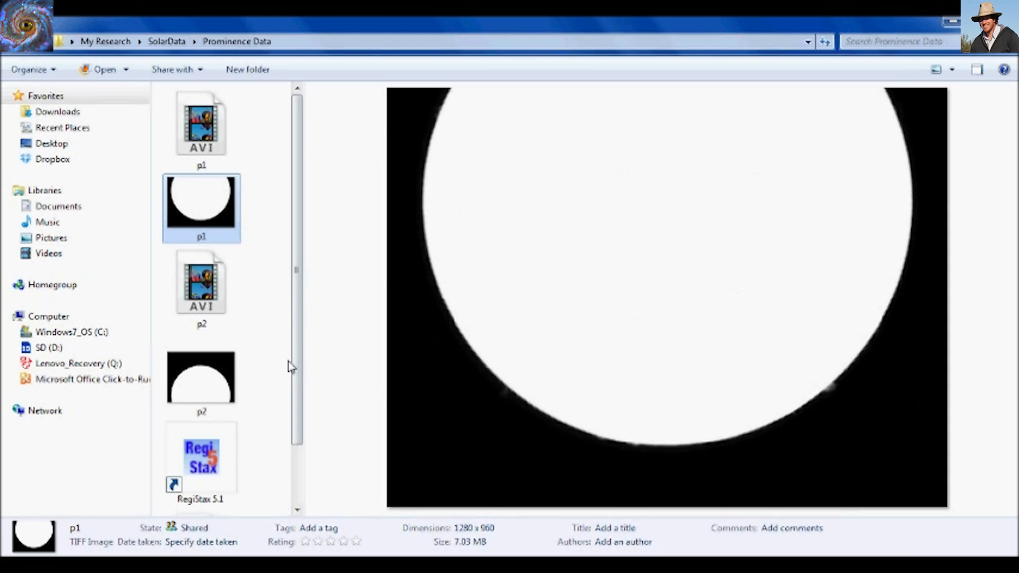
click(207, 402)
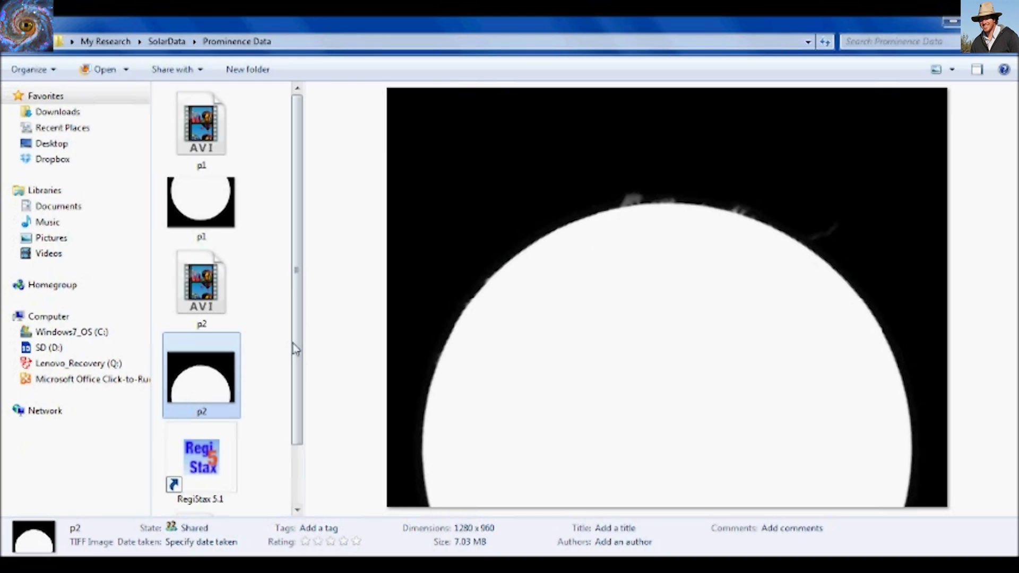
mouse_move(296, 351)
mouse_down()
mouse_move(301, 410)
mouse_move(301, 346)
mouse_up()
click(222, 232)
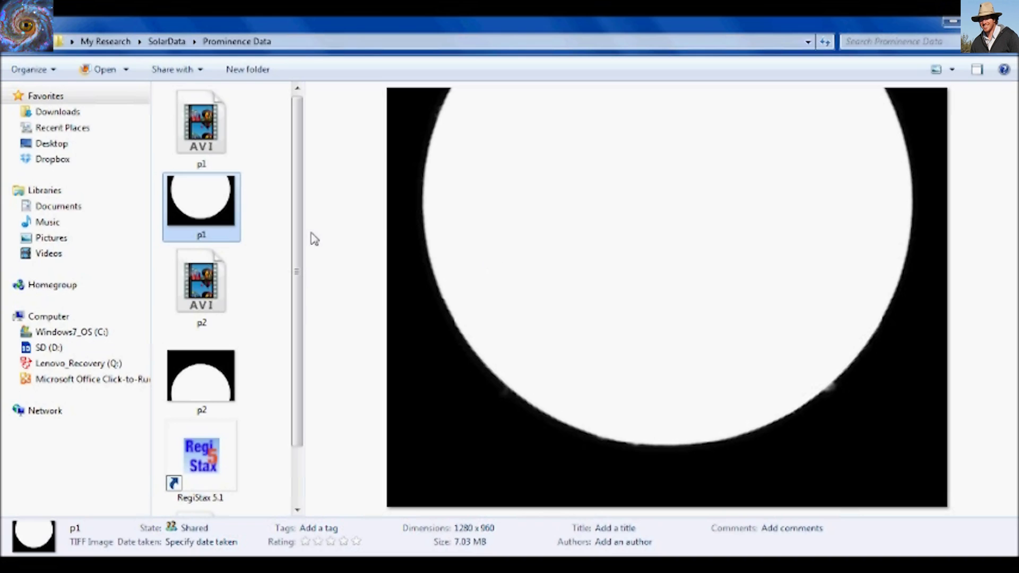
drag(297, 241, 312, 221)
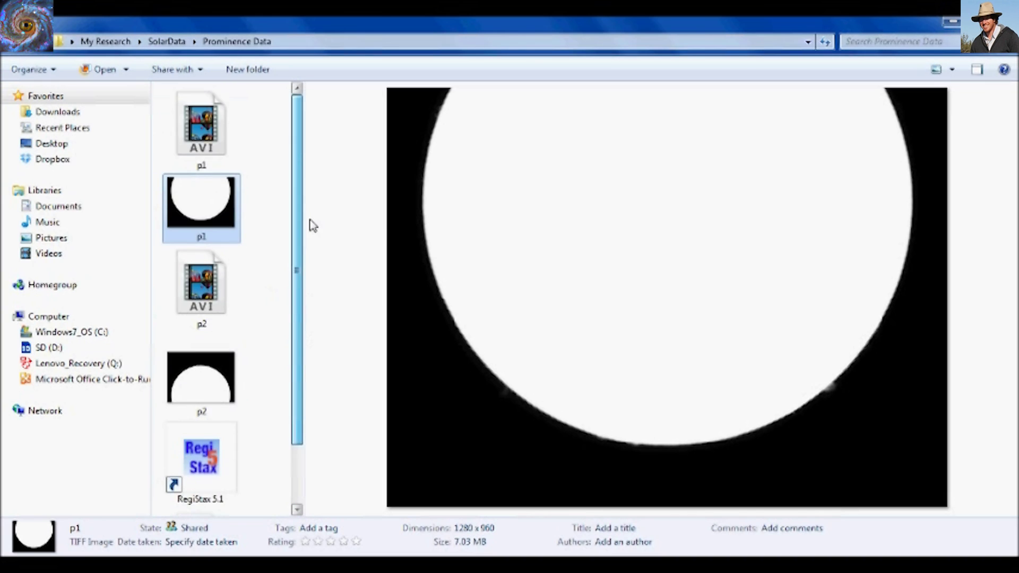
click(200, 385)
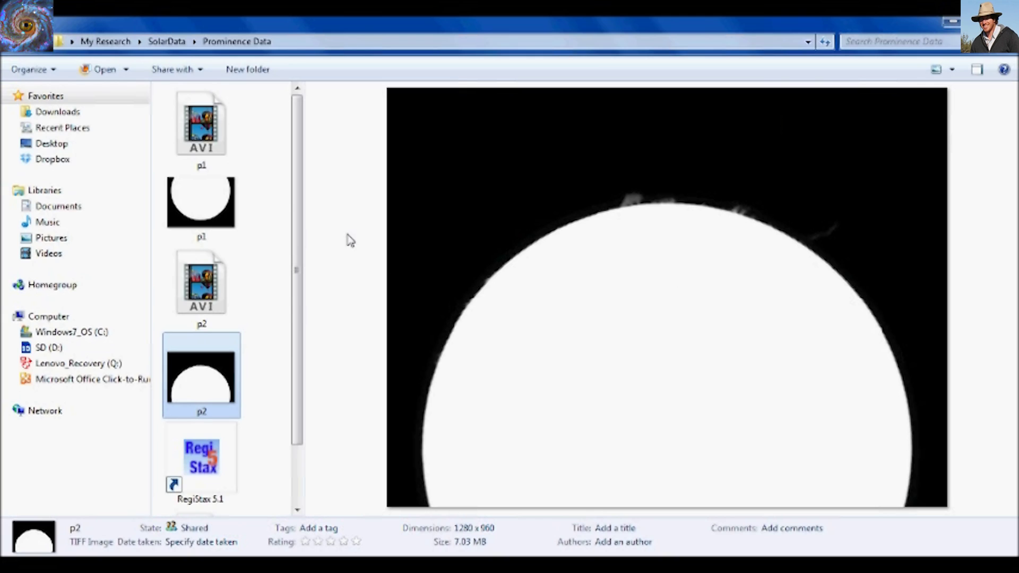
mouse_move(298, 245)
mouse_down()
mouse_move(295, 285)
mouse_move(300, 242)
mouse_up()
drag(300, 300, 289, 345)
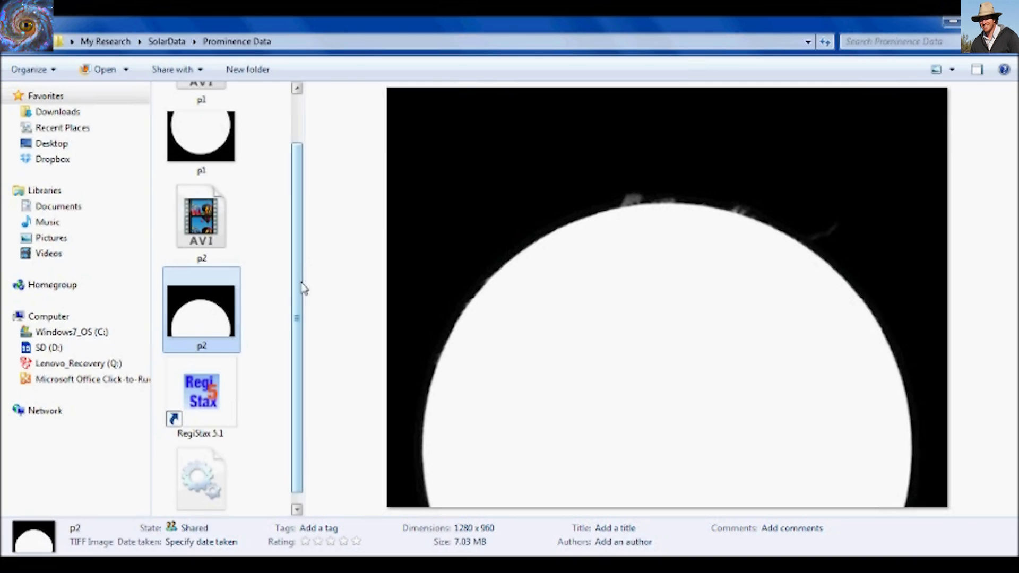
drag(300, 286, 302, 238)
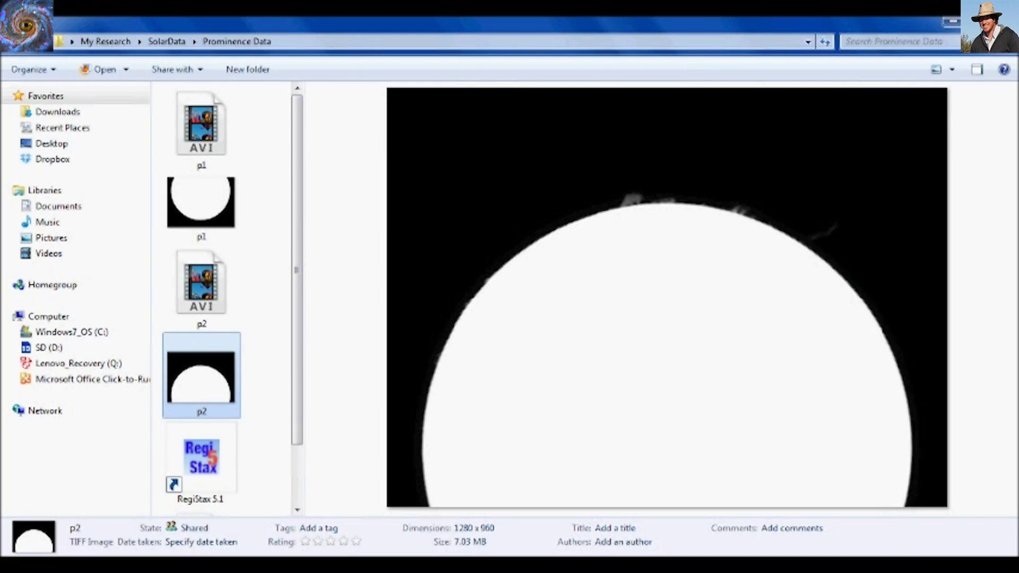
Switch to Photoshop, close 9-24.jpg, and open p1.tif and p2.tif together from the Prominence Data folder in SolarData
click(342, 493)
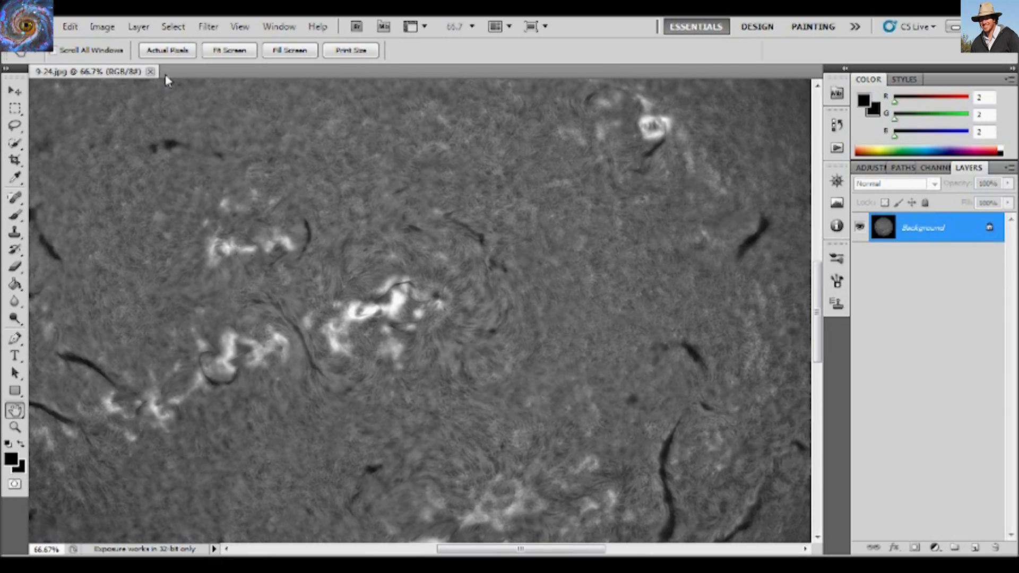
click(151, 71)
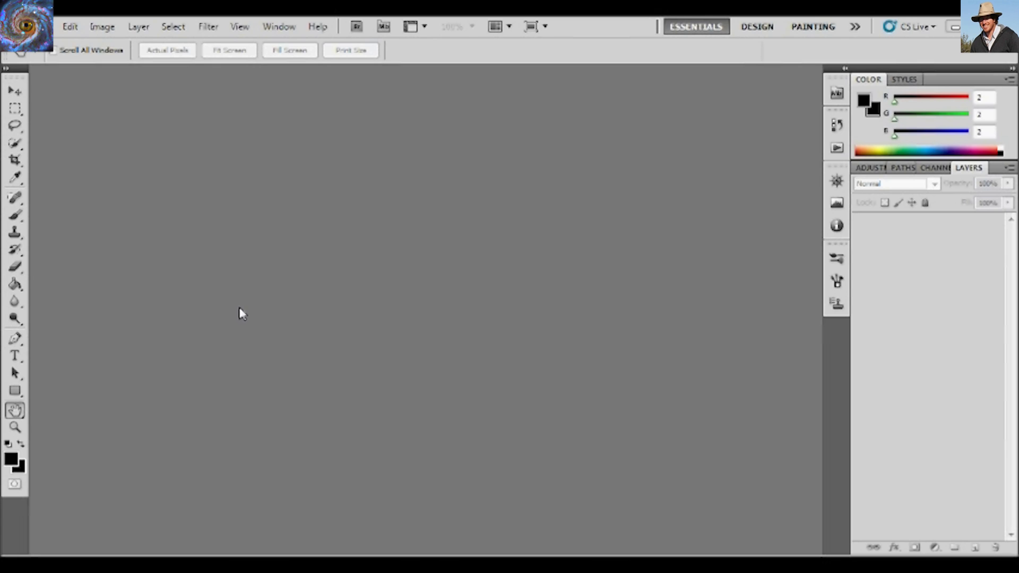
click(55, 34)
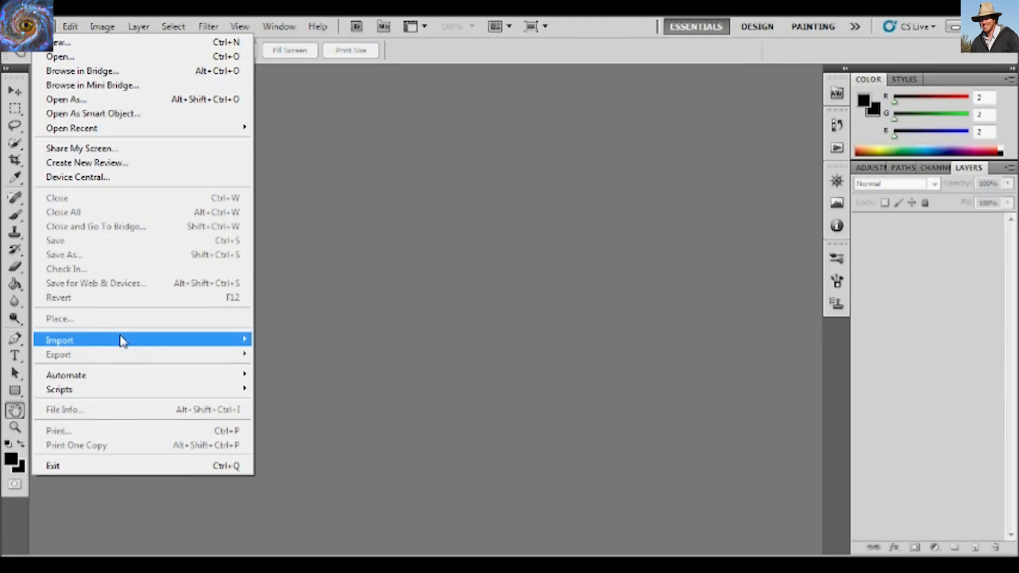
mouse_move(112, 382)
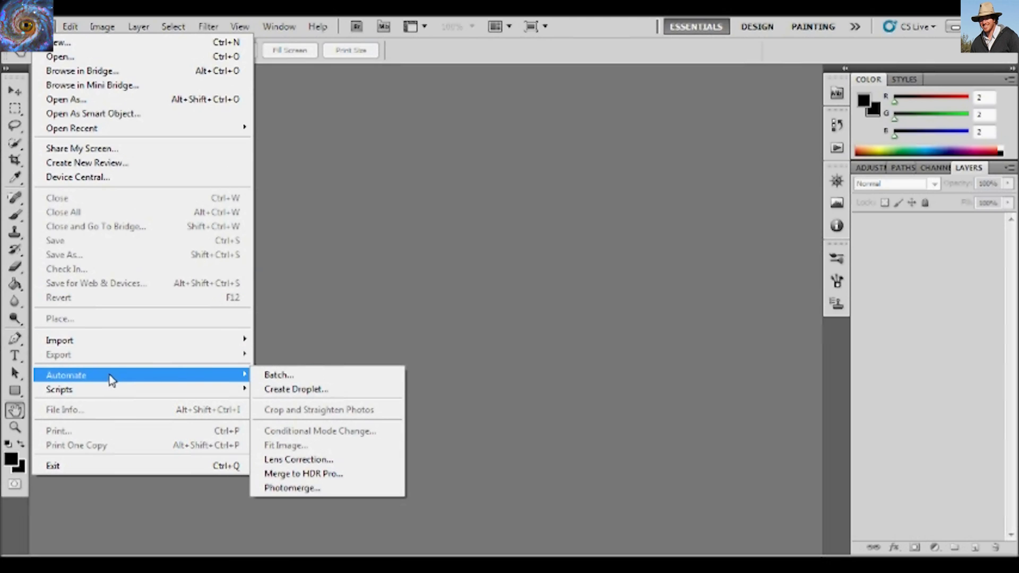
click(132, 60)
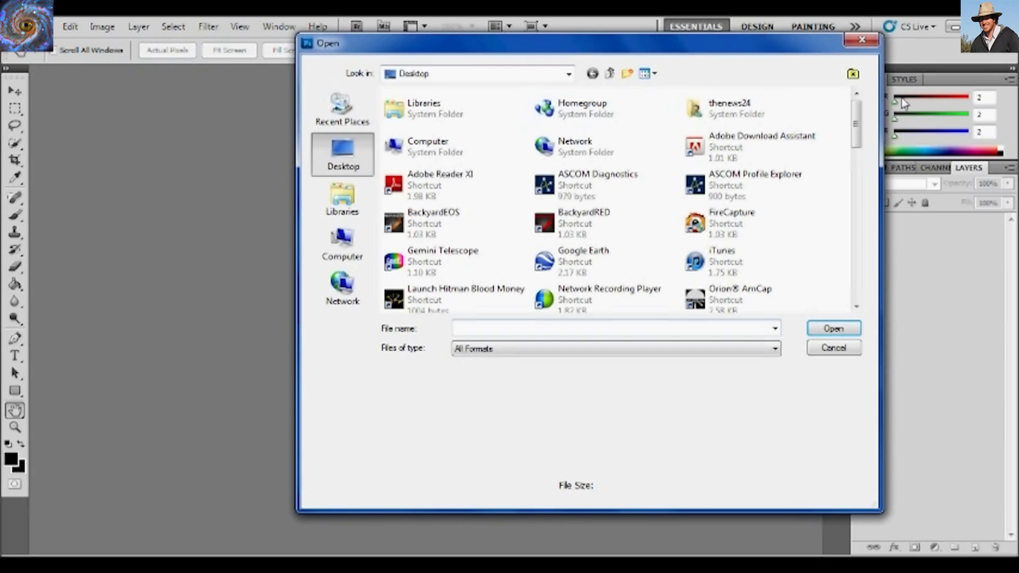
drag(856, 116, 857, 181)
double_click(743, 209)
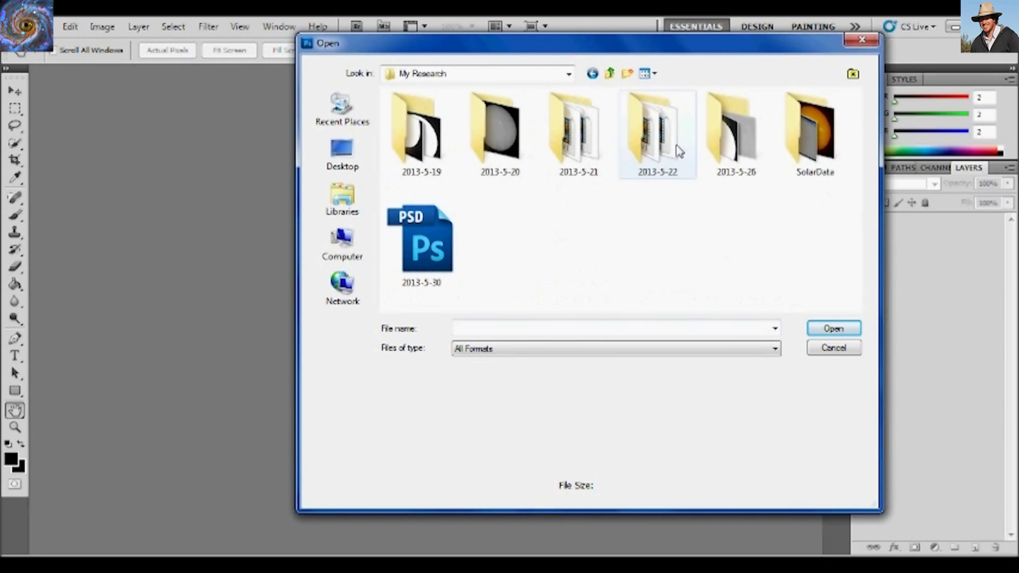
double_click(801, 159)
double_click(460, 111)
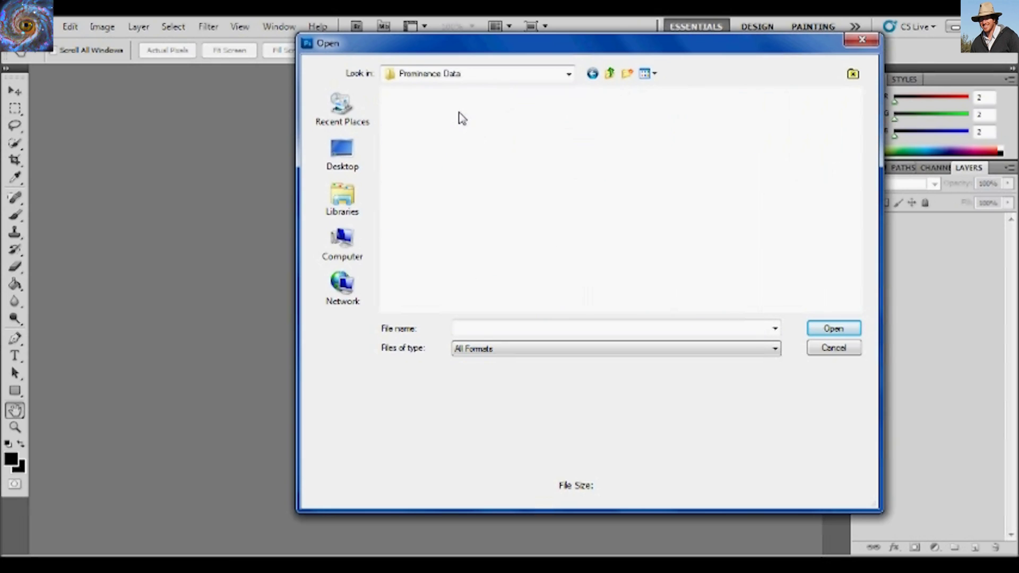
click(493, 140)
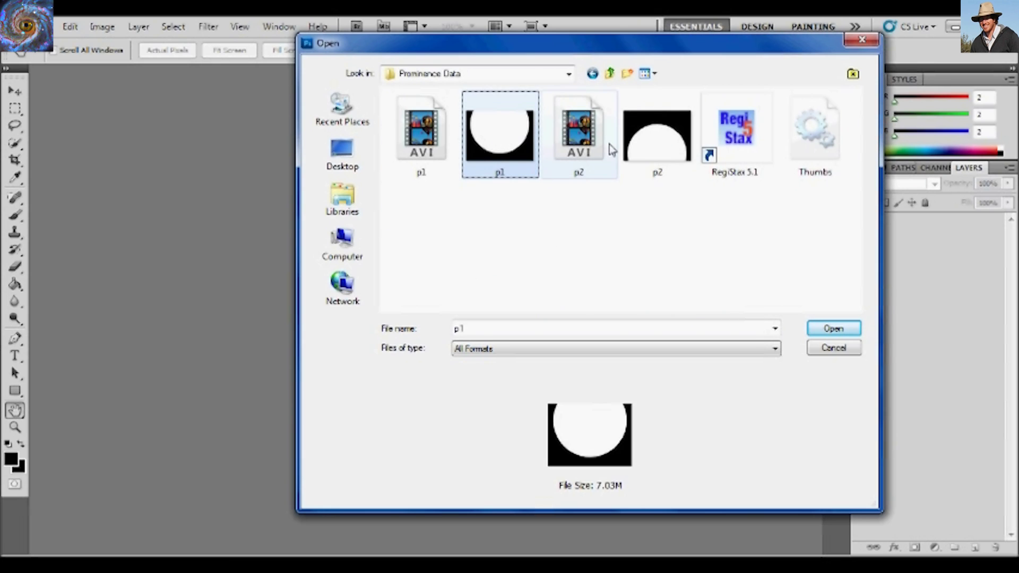
ctrl+click(658, 148)
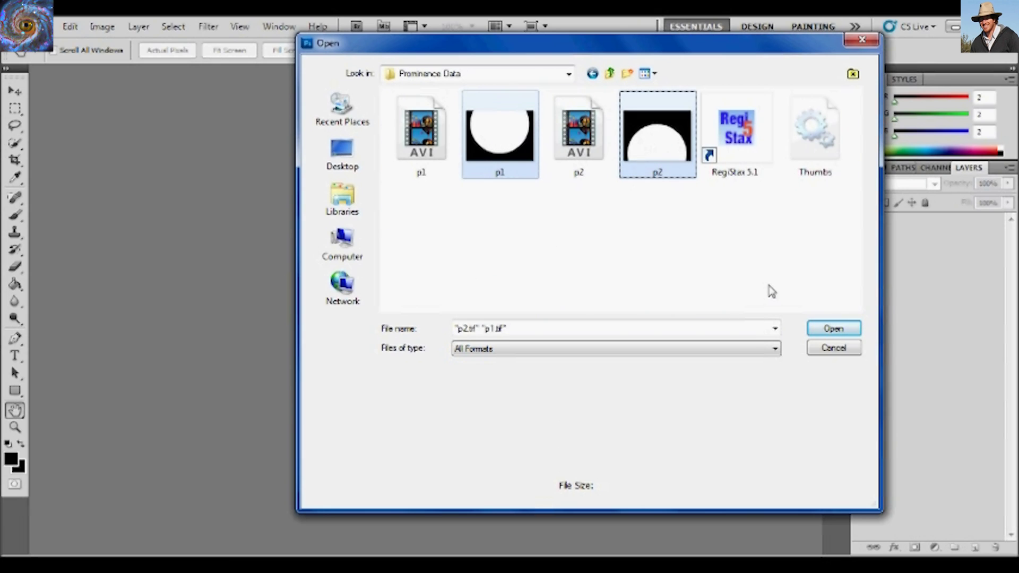
click(855, 328)
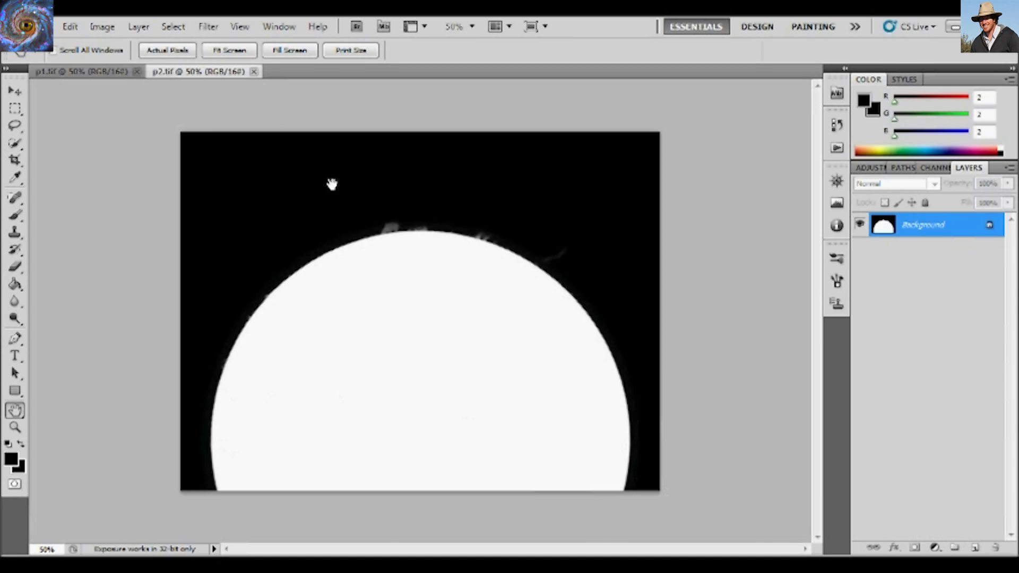
Extend the canvas of p1.tif by a relative height of 960 pixels in black, anchored at the bottom centre so the space is added above
click(90, 73)
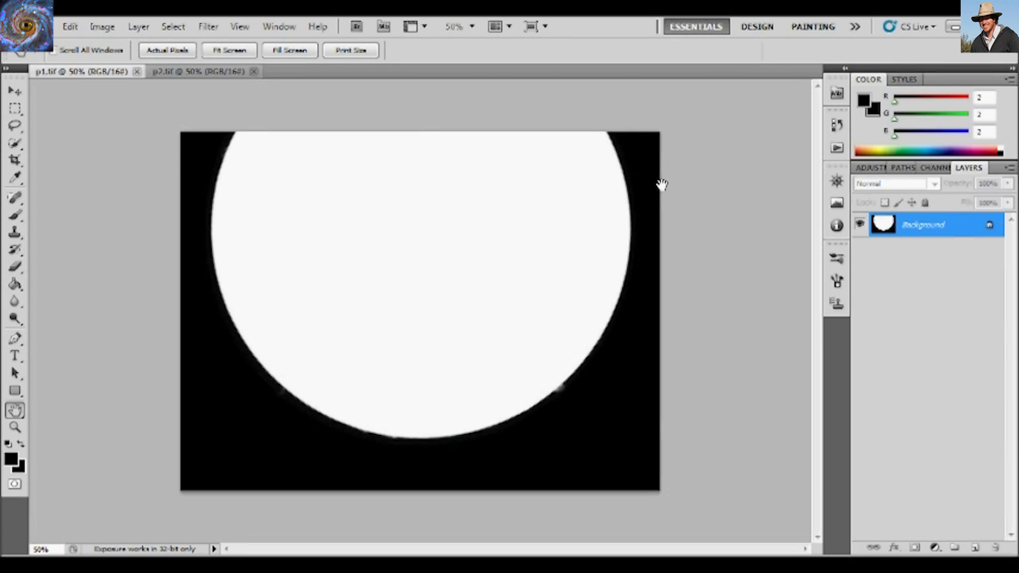
click(220, 72)
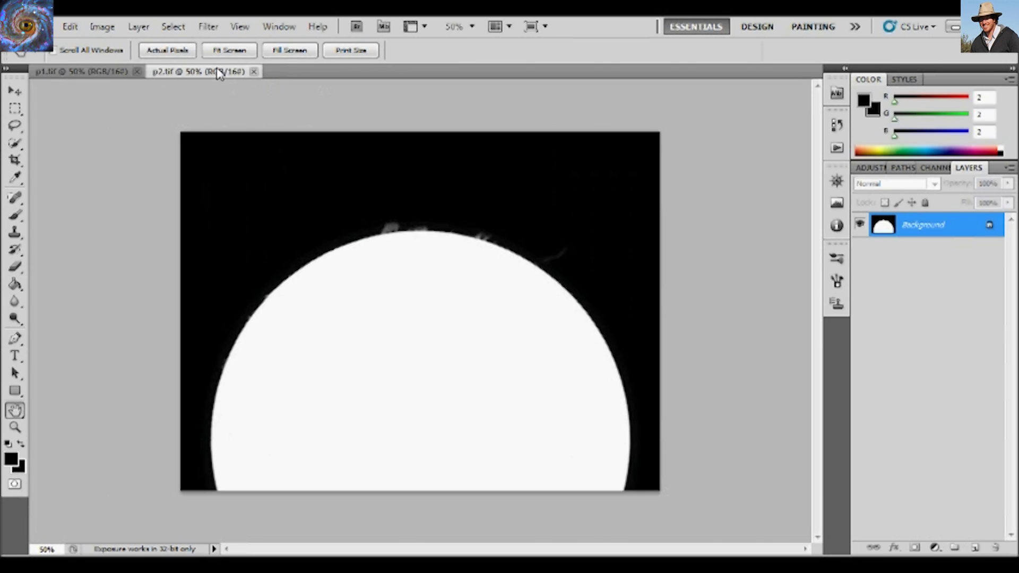
click(112, 74)
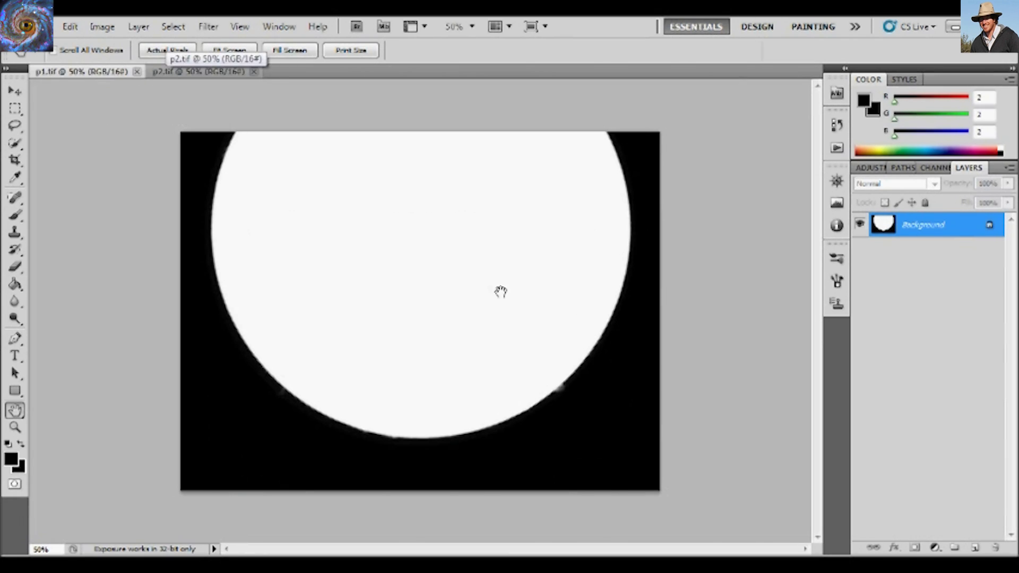
click(103, 26)
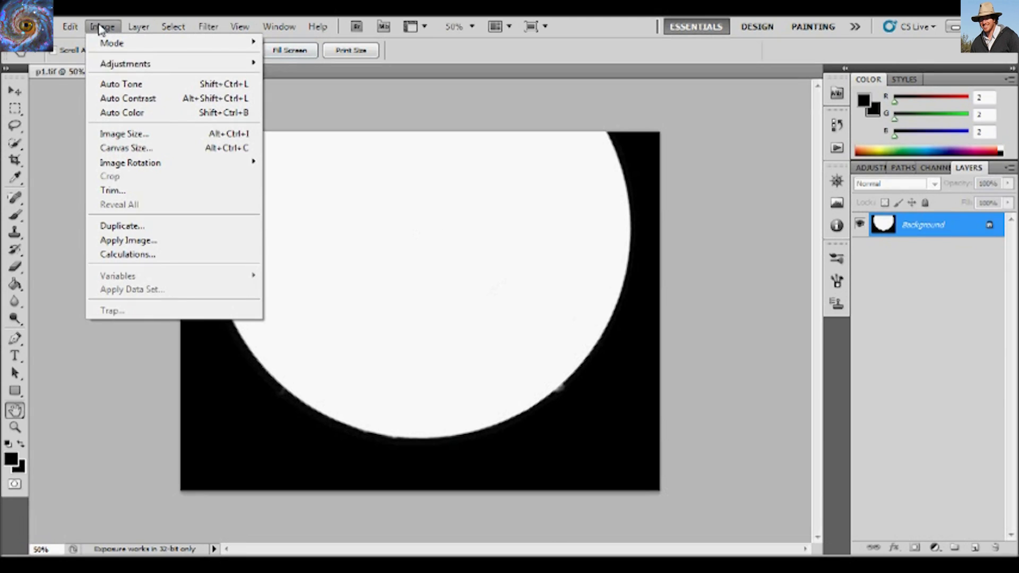
click(114, 149)
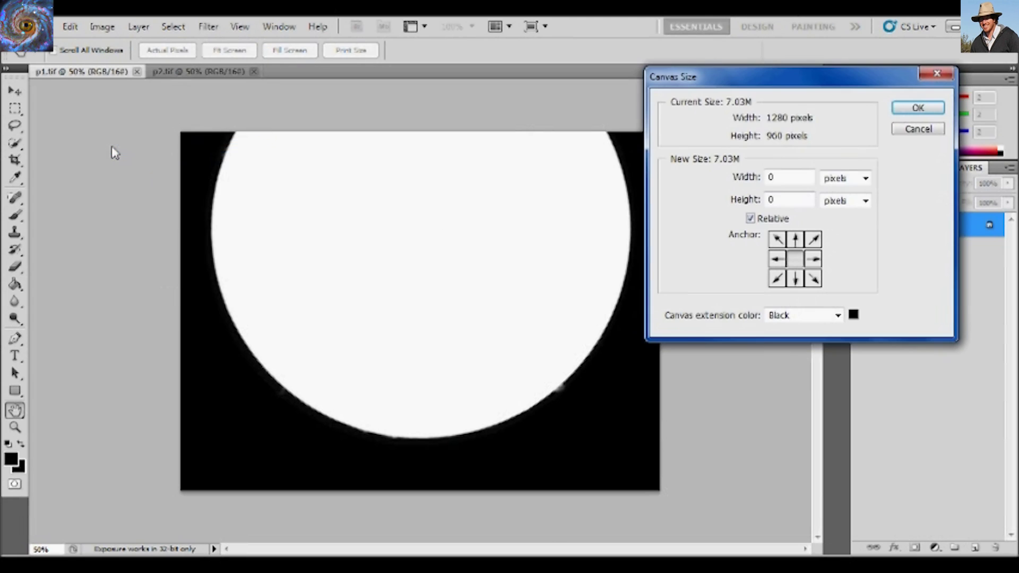
click(796, 201)
double_click(793, 200)
text(960)
click(795, 280)
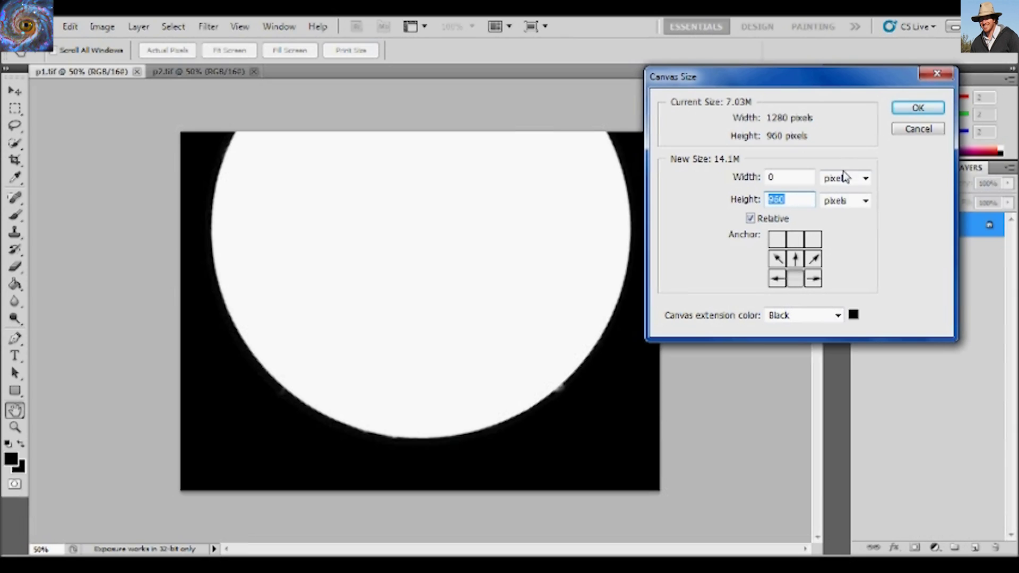
click(917, 109)
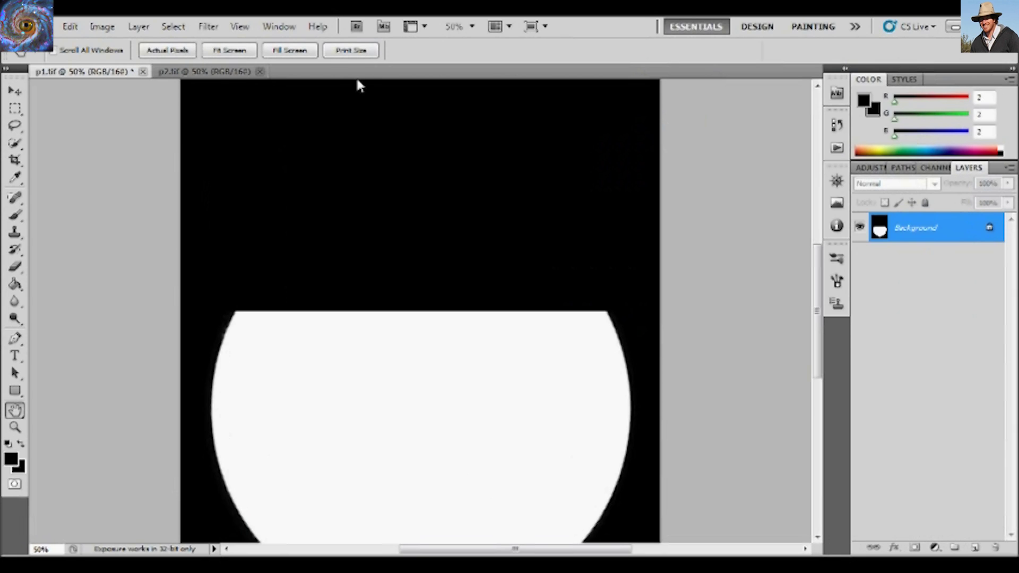
Copy the entire p2.tif image and paste it into p1.tif as a new layer
click(214, 71)
key(ctrl+a)
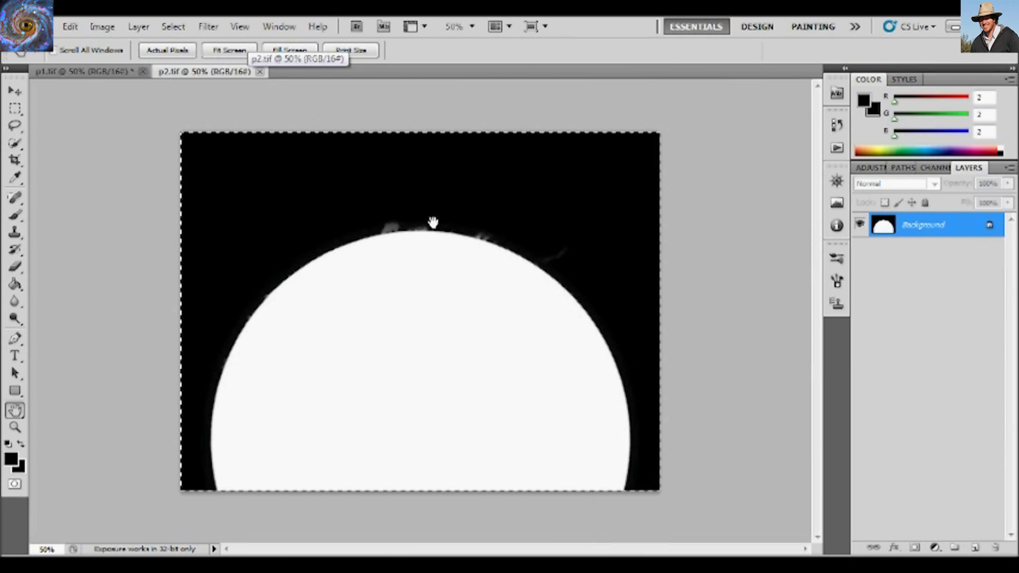
click(115, 72)
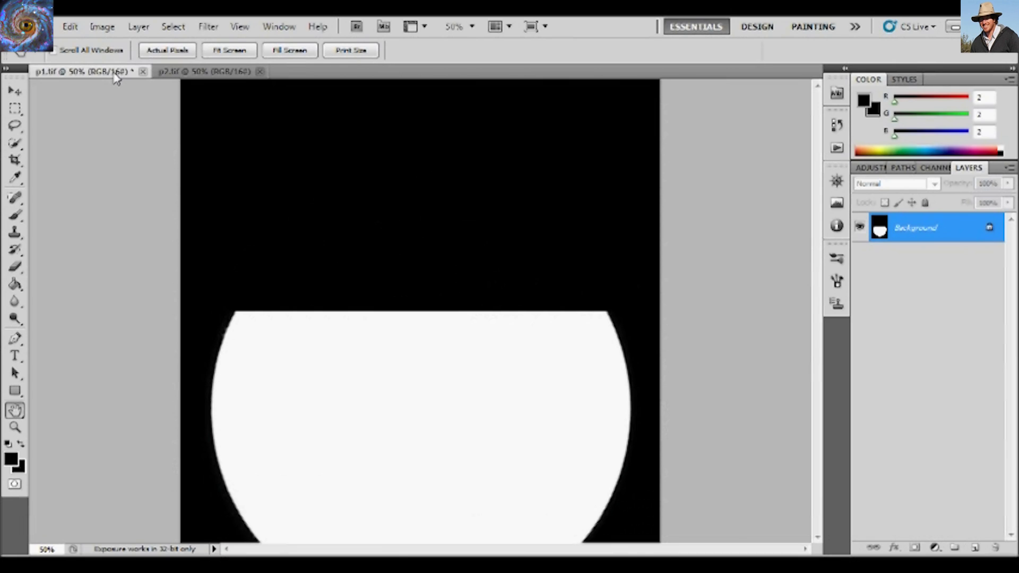
key(ctrl+v)
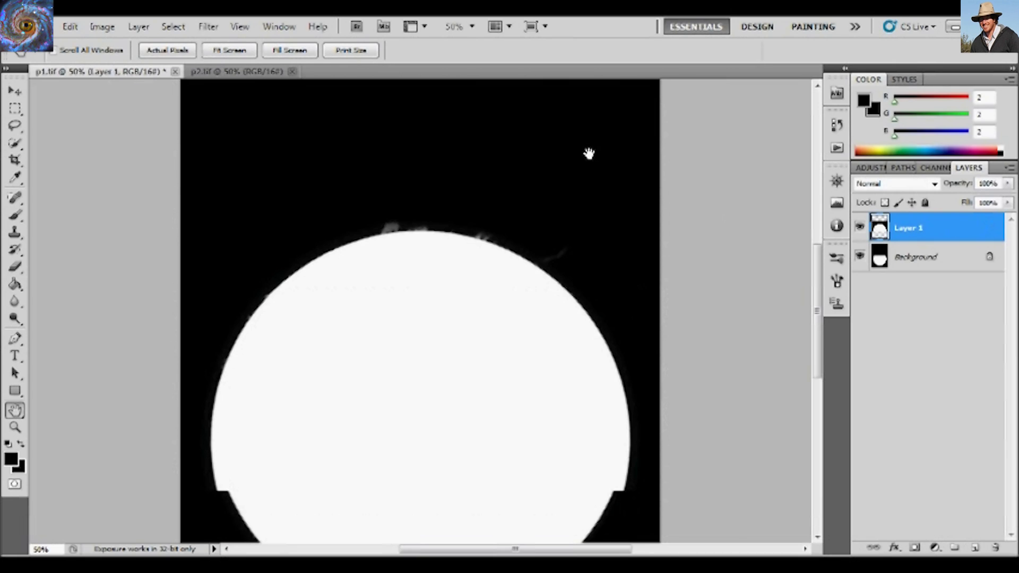
Move the pasted p2 layer upward with the Move tool until its disk edges roughly meet those of the p1 half
mouse_move(820, 321)
mouse_down()
mouse_move(819, 339)
mouse_move(820, 329)
mouse_up()
click(14, 91)
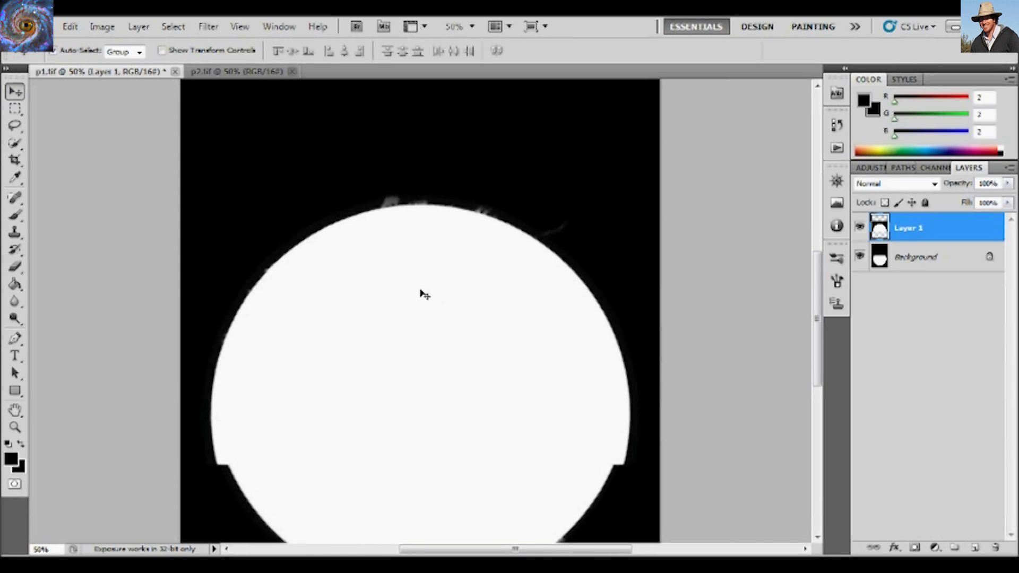
drag(422, 291, 430, 259)
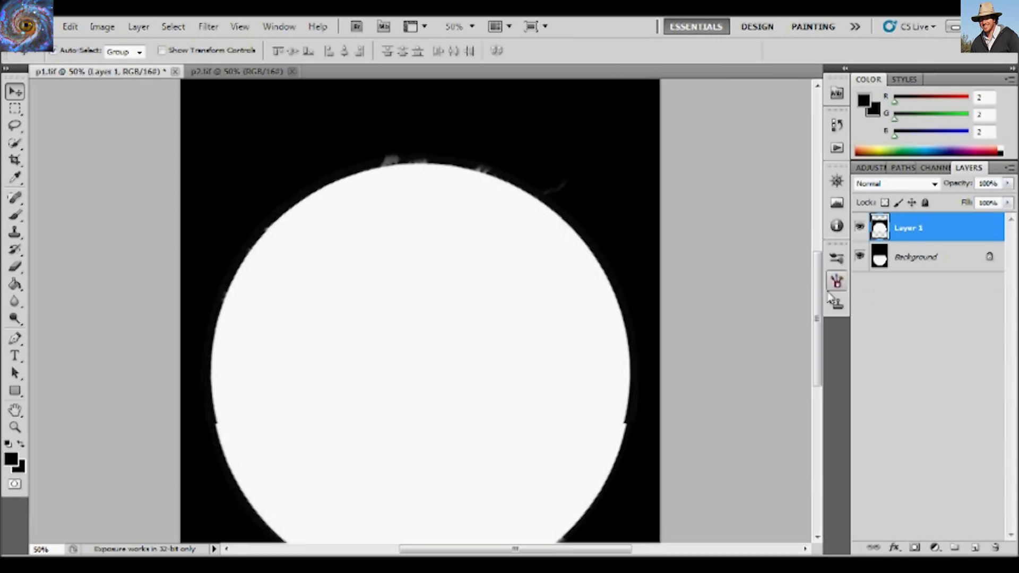
Nudge the p2 layer down and slightly to the right until the two halves form one continuous solar disk
scroll(819, 314, down, 3)
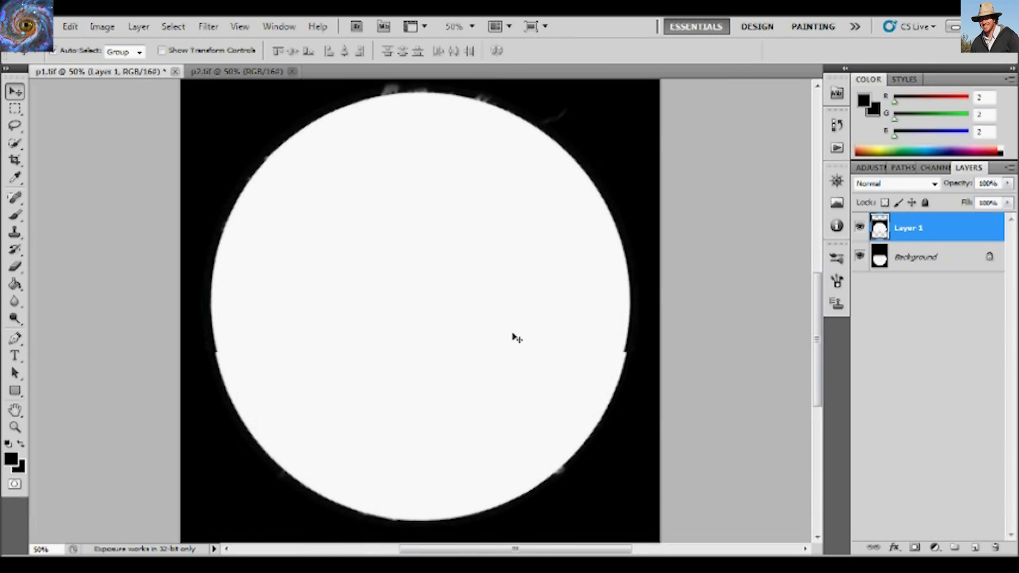
key(Down)
key(Down)
key(Down)
key(Down)
key(Down)
key(Down)
key(Down)
key(Down)
key(Down)
key(Down)
key(Down)
key(Down)
key(Down)
key(Down)
key(Down)
key(Down)
key(Down)
key(Down)
key(Down)
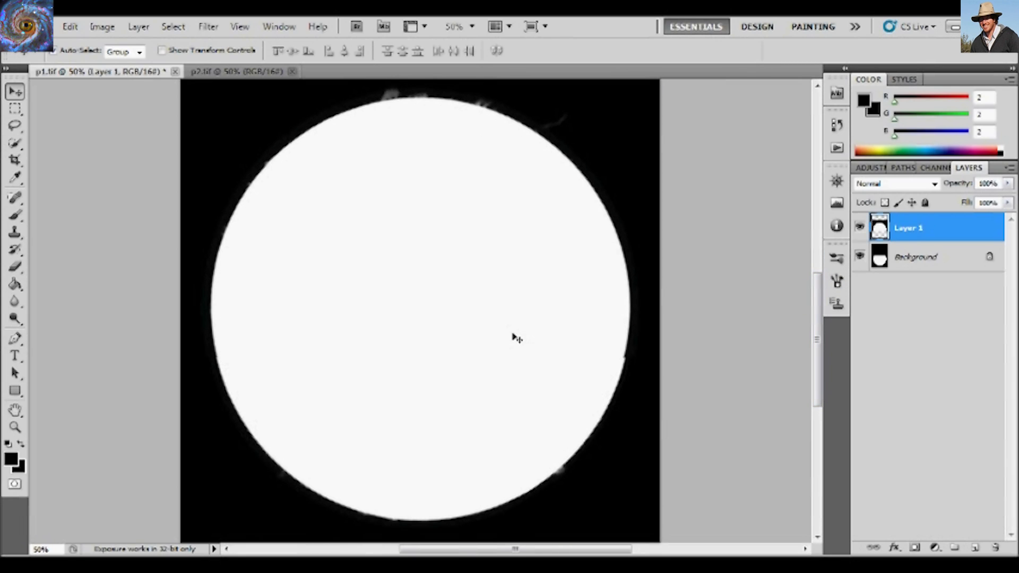
key(Down)
key(Right)
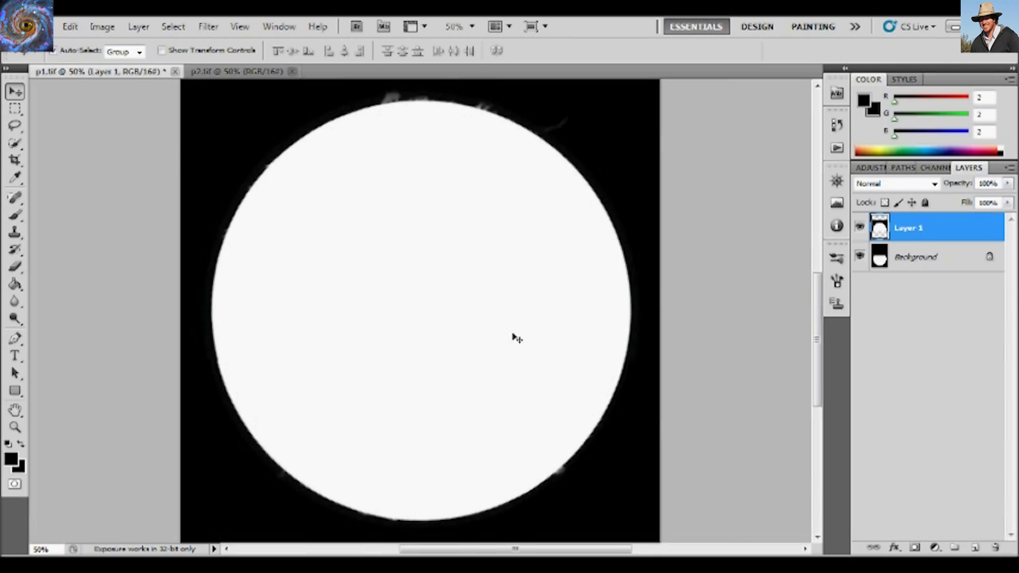
key(Down)
key(Left)
key(Right)
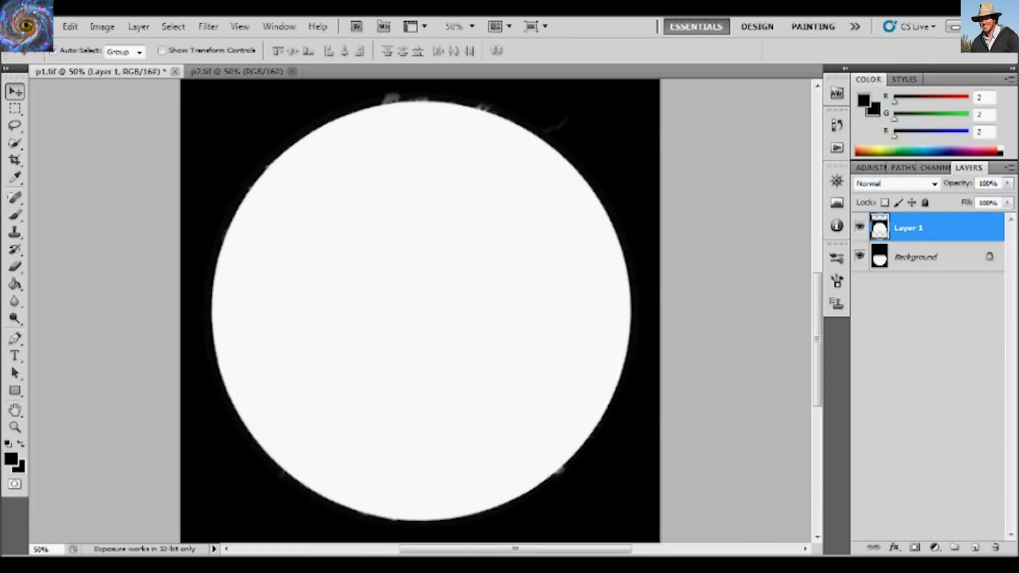
Lower Layer 1's opacity to 57% and shift the layer slightly against the Background disk while checking the left limb
click(1008, 184)
drag(1008, 199, 976, 204)
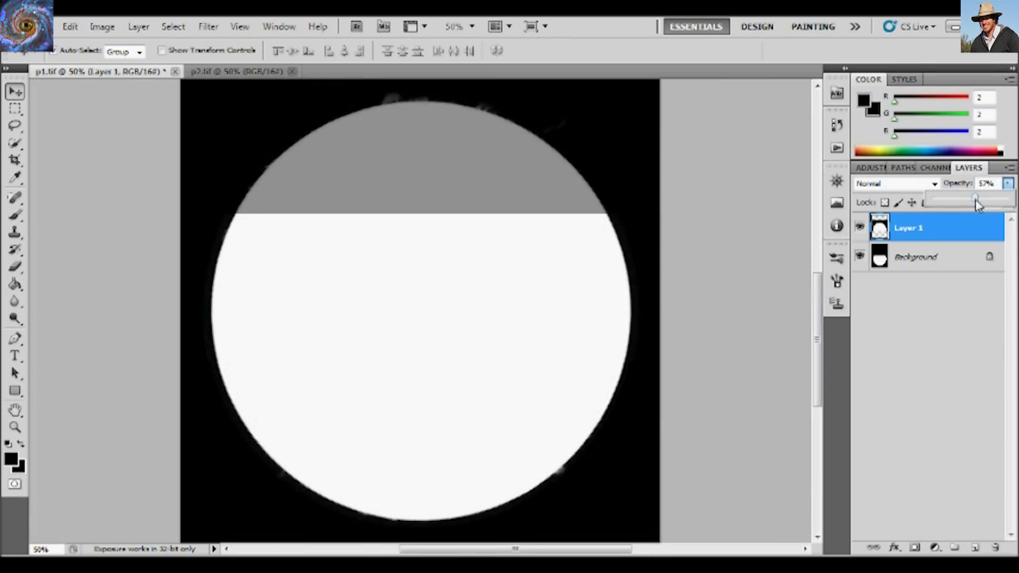
mouse_move(512, 221)
mouse_down()
mouse_move(520, 206)
mouse_move(491, 221)
mouse_move(521, 216)
mouse_move(507, 217)
mouse_up()
key(ctrl+plus)
key(ctrl+plus)
key(ctrl+plus)
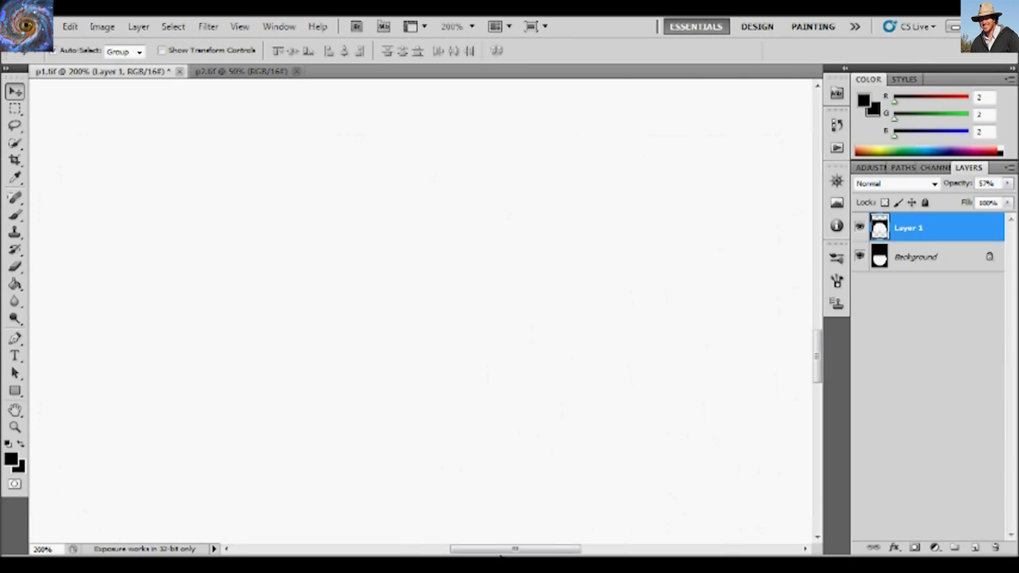
drag(510, 551, 390, 550)
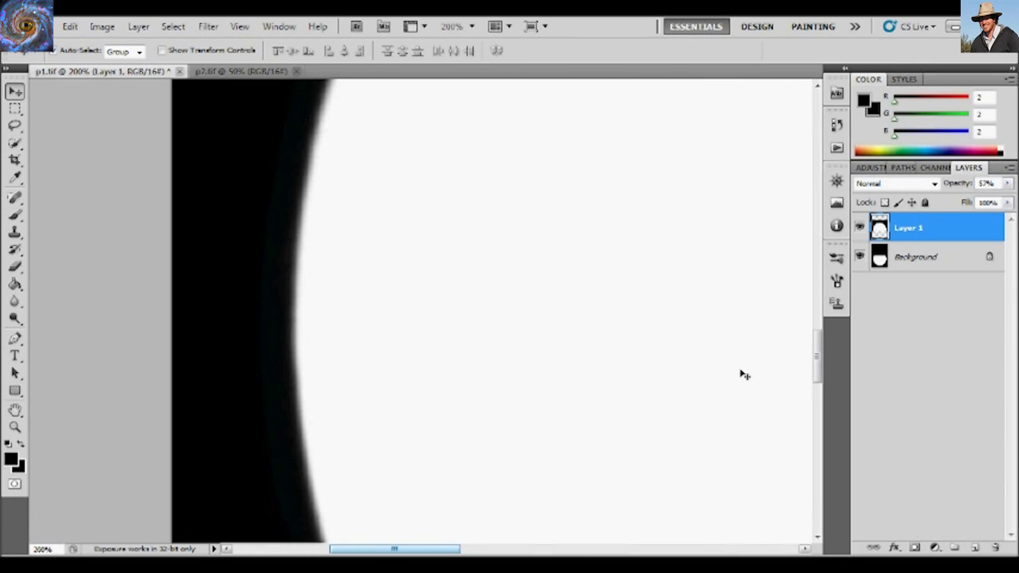
drag(817, 351, 817, 333)
mouse_move(578, 313)
mouse_down()
mouse_move(609, 316)
mouse_move(590, 314)
mouse_up()
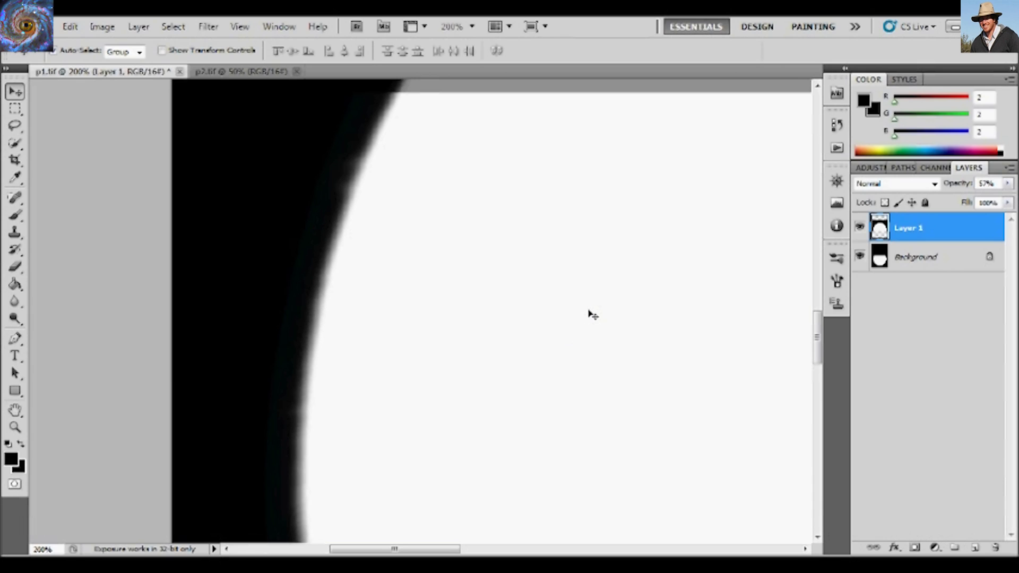
key(ctrl+0)
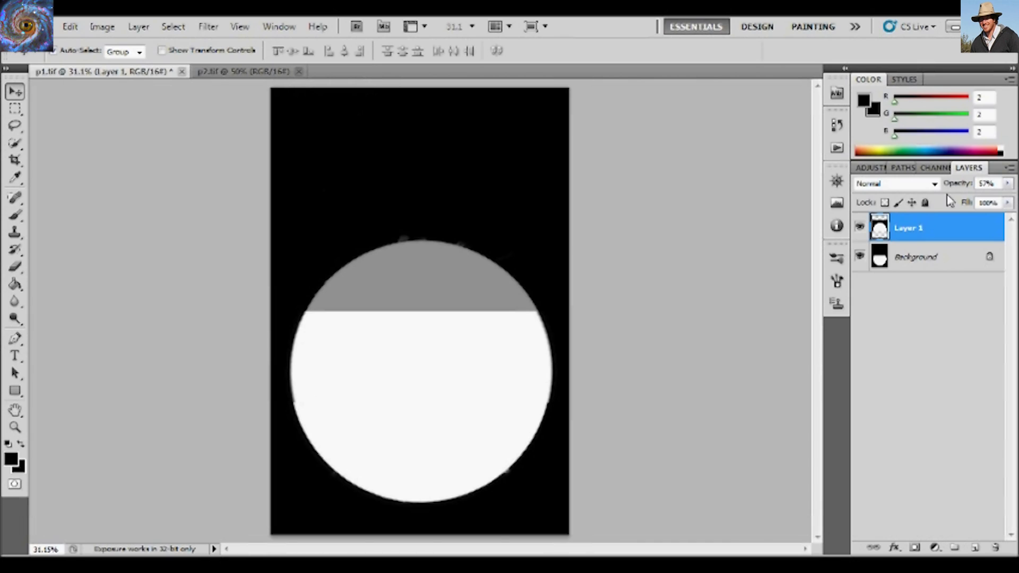
Restore Layer 1's opacity to 100%
click(1007, 183)
drag(975, 197, 1007, 198)
key(ctrl+plus)
key(ctrl+plus)
key(ctrl+plus)
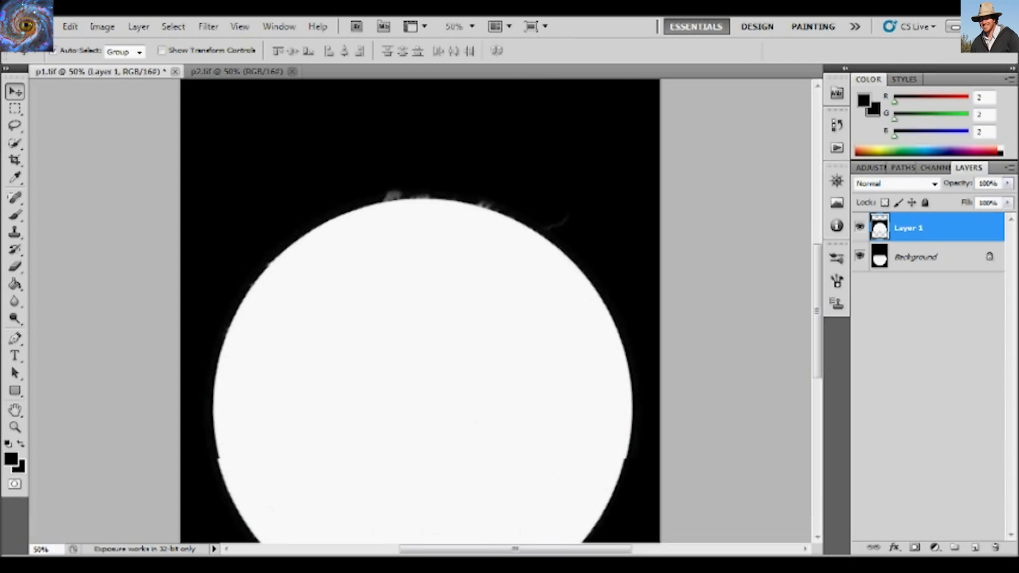
Nudge Layer 1 to the left in small steps until its disk edges line up with the Background half on both sides
drag(817, 284, 781, 332)
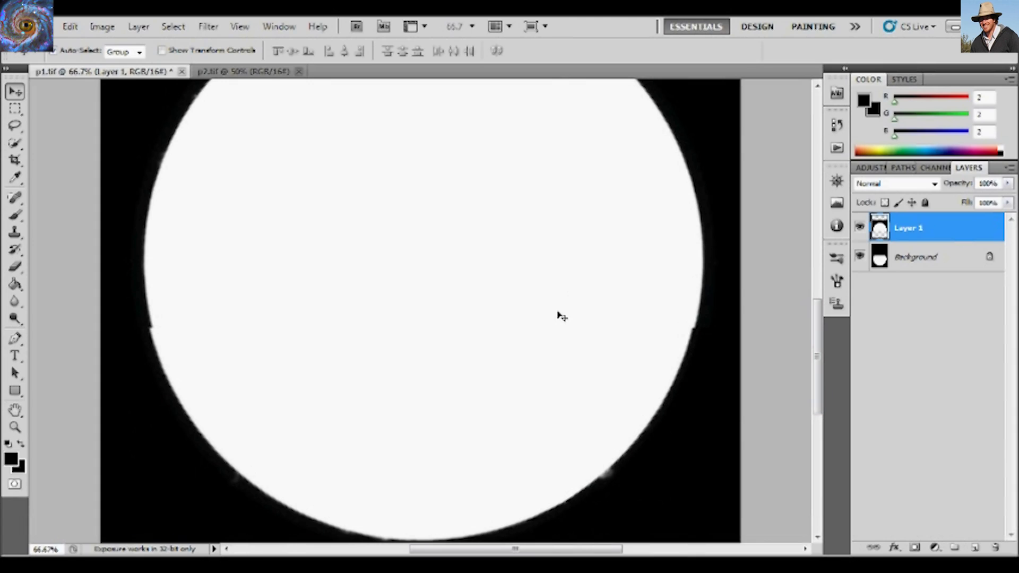
key(Left)
key(Left)
key(Left)
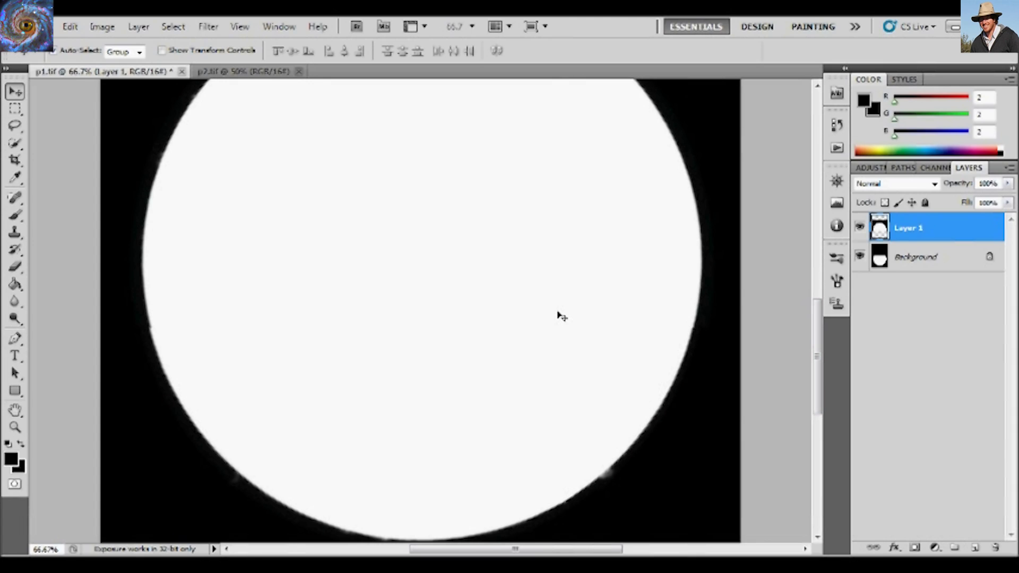
key(Left)
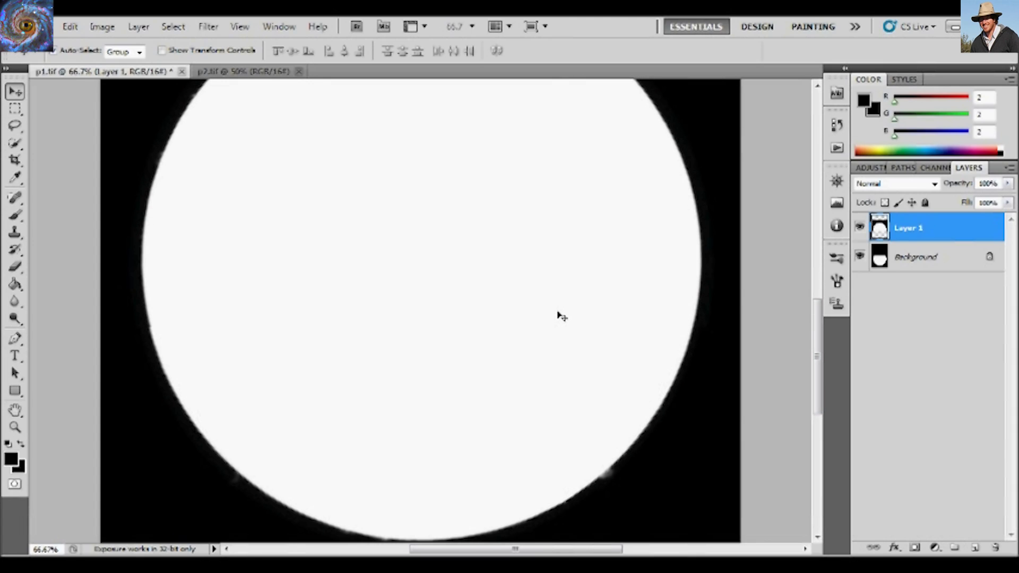
key(Left)
key(Right)
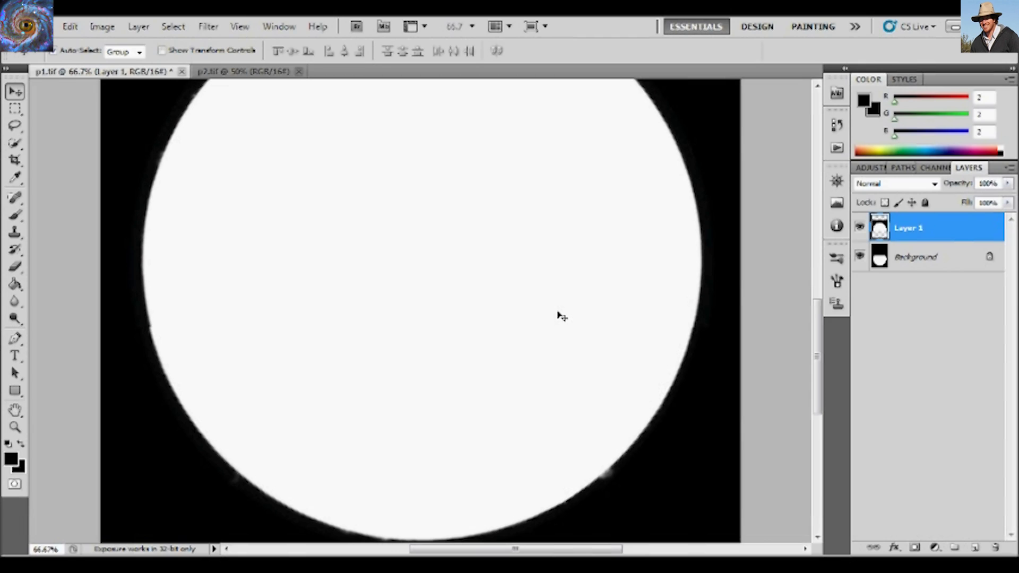
drag(817, 382, 808, 351)
key(Left)
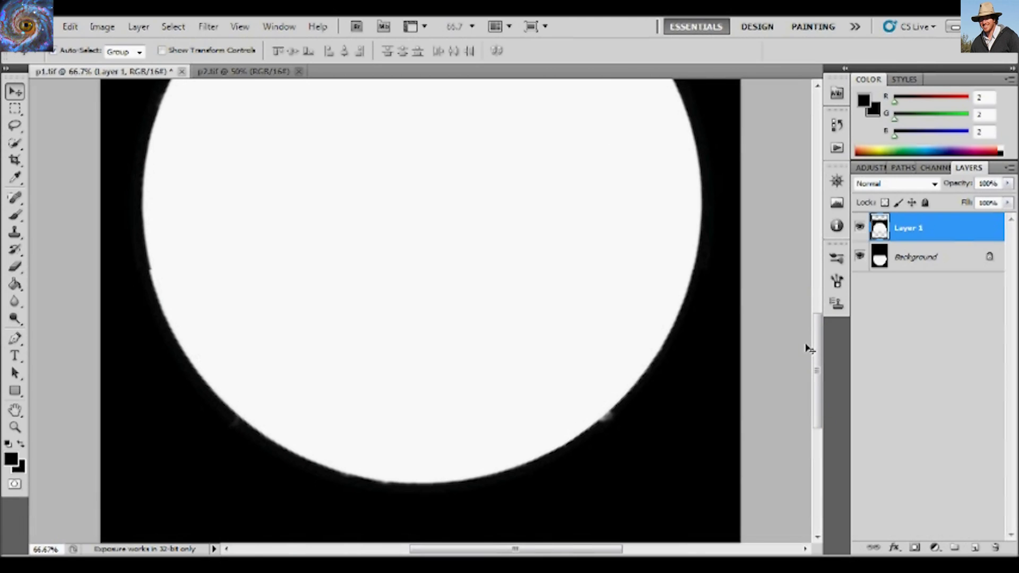
key(Left)
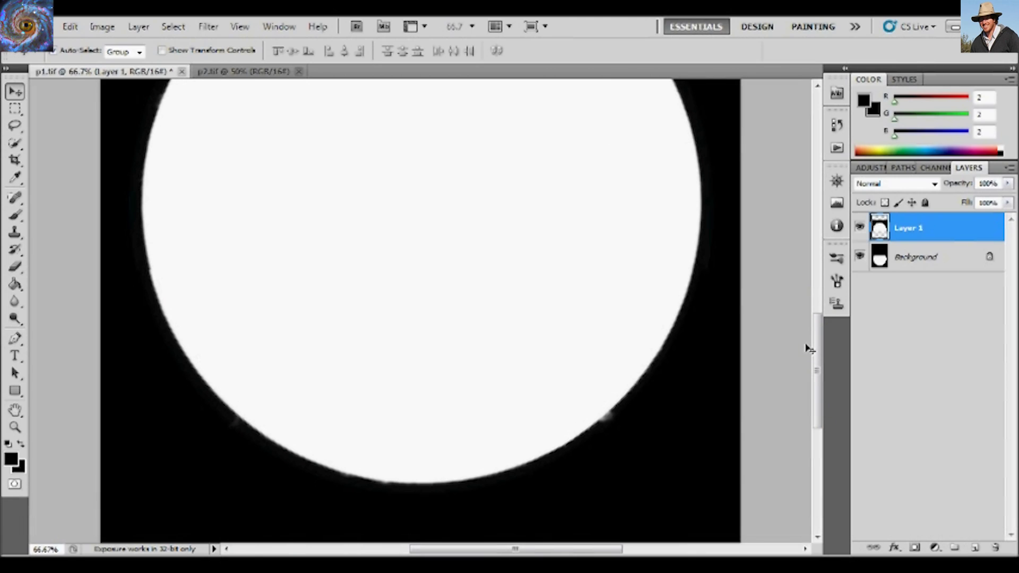
key(Left)
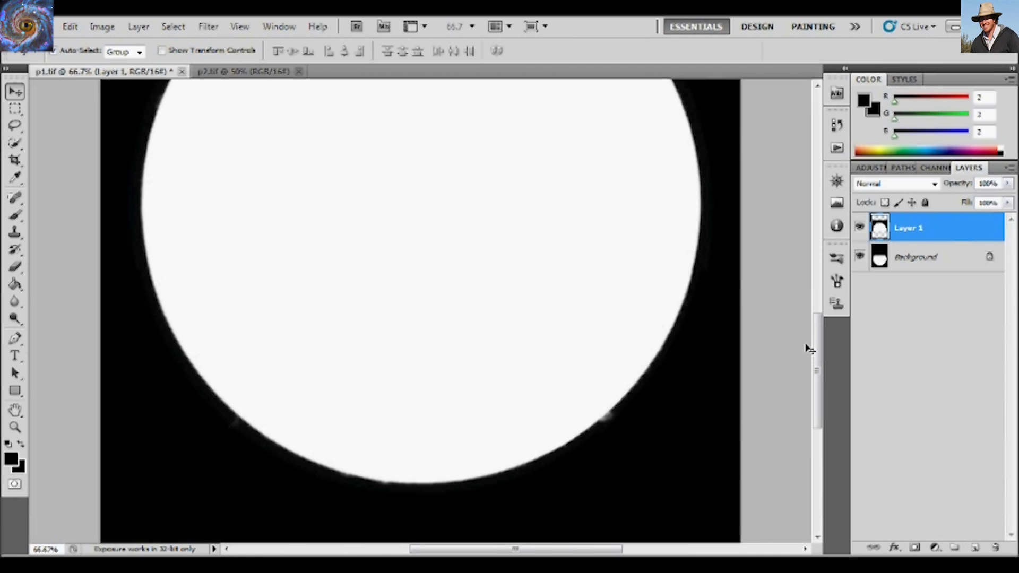
key(Right)
key(Left)
key(Right)
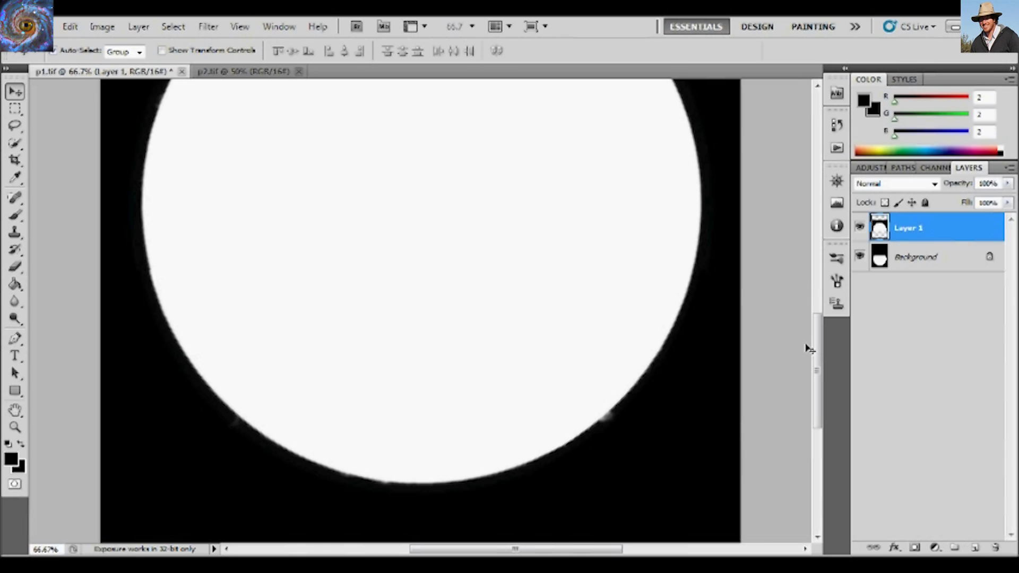
Examine the seam at the disk's left limb by toggling Layer 1's visibility off and on
scroll(816, 353, up, 1)
scroll(813, 354, down, 3)
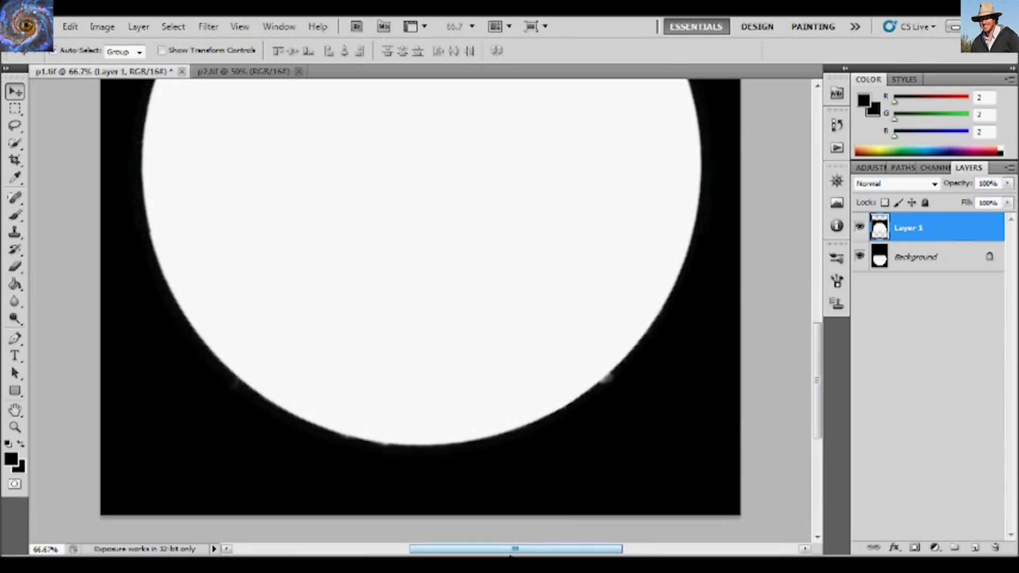
drag(511, 550, 457, 550)
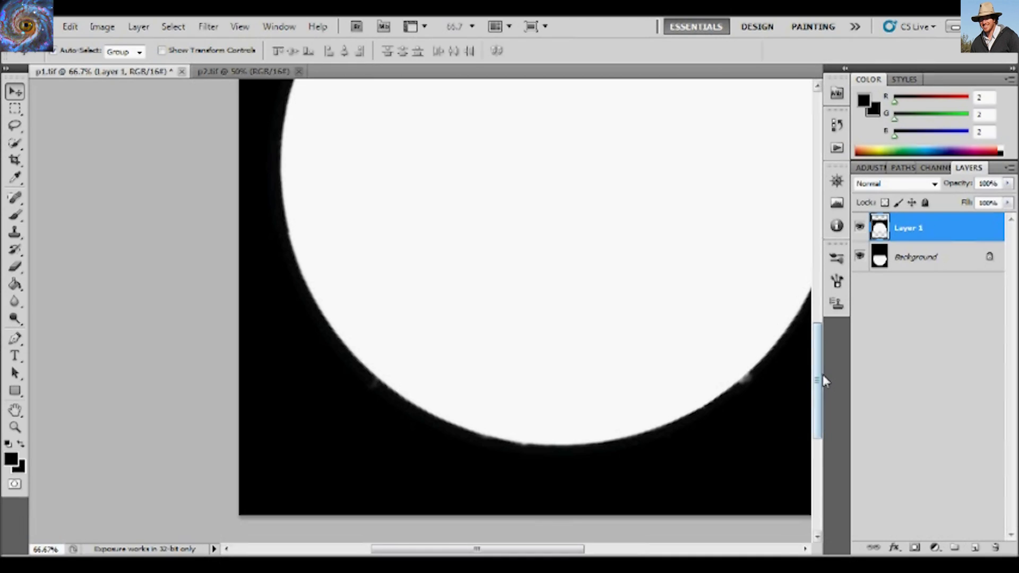
drag(823, 381, 822, 340)
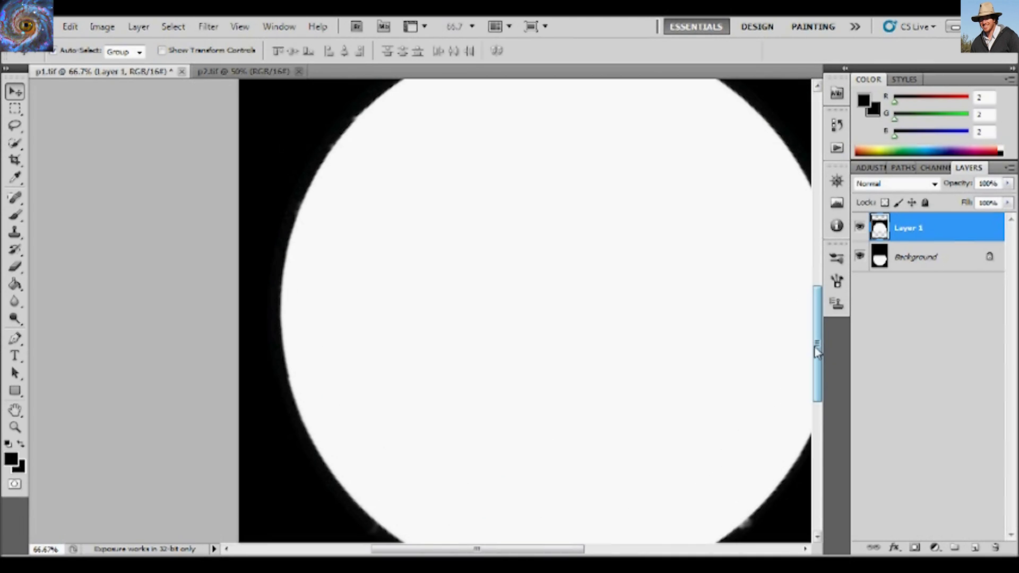
key(ctrl+plus)
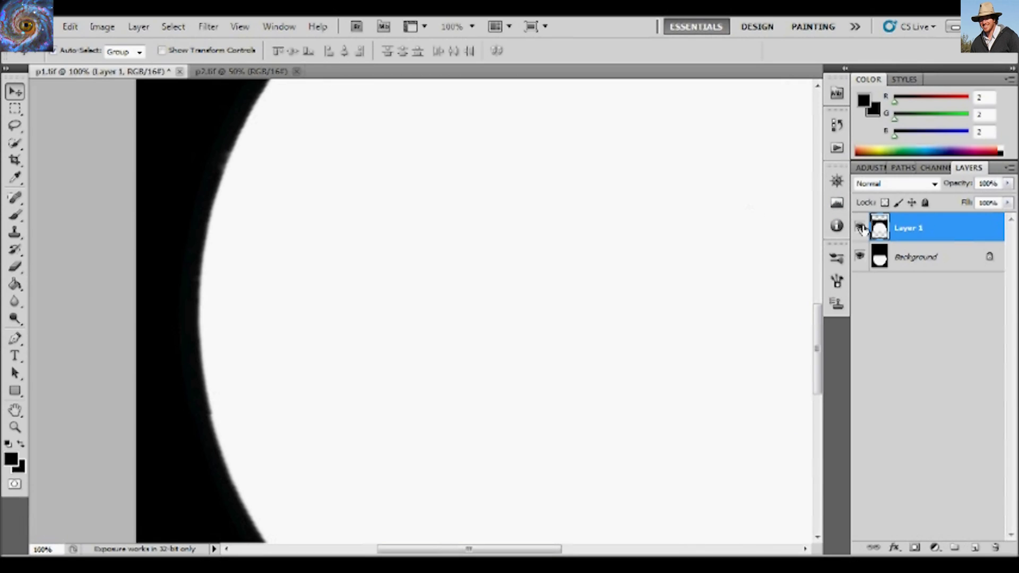
click(860, 228)
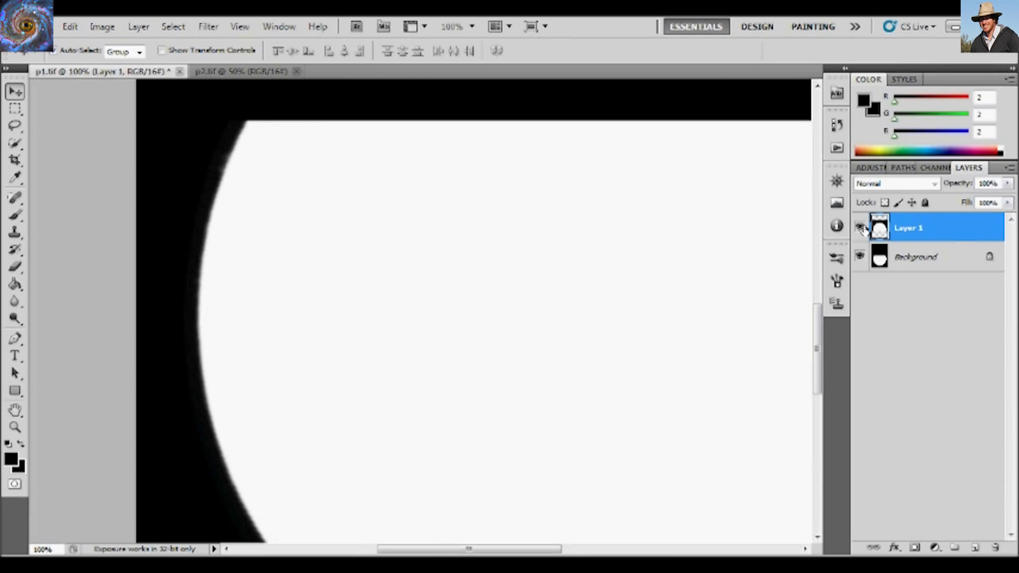
click(860, 228)
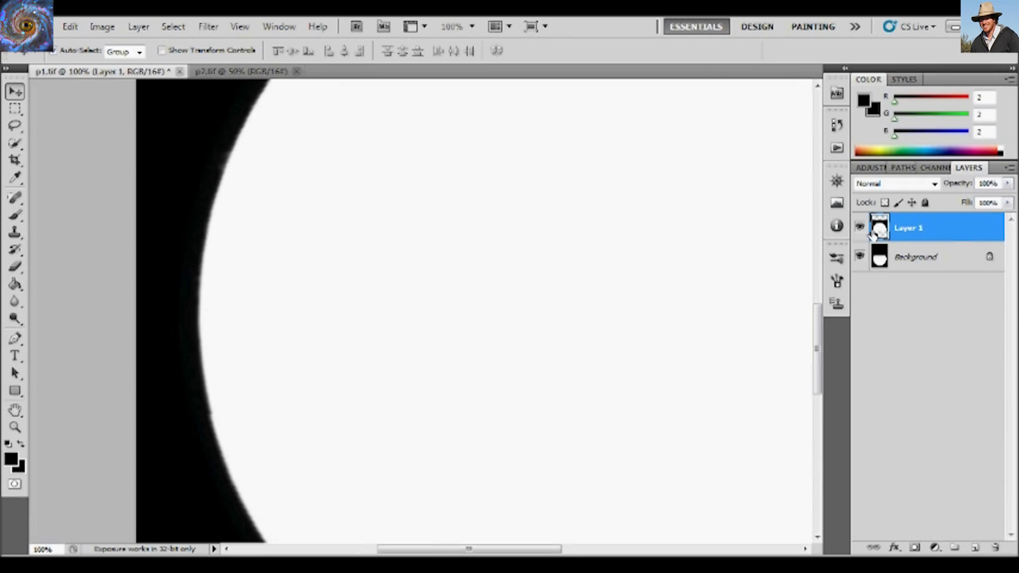
click(865, 228)
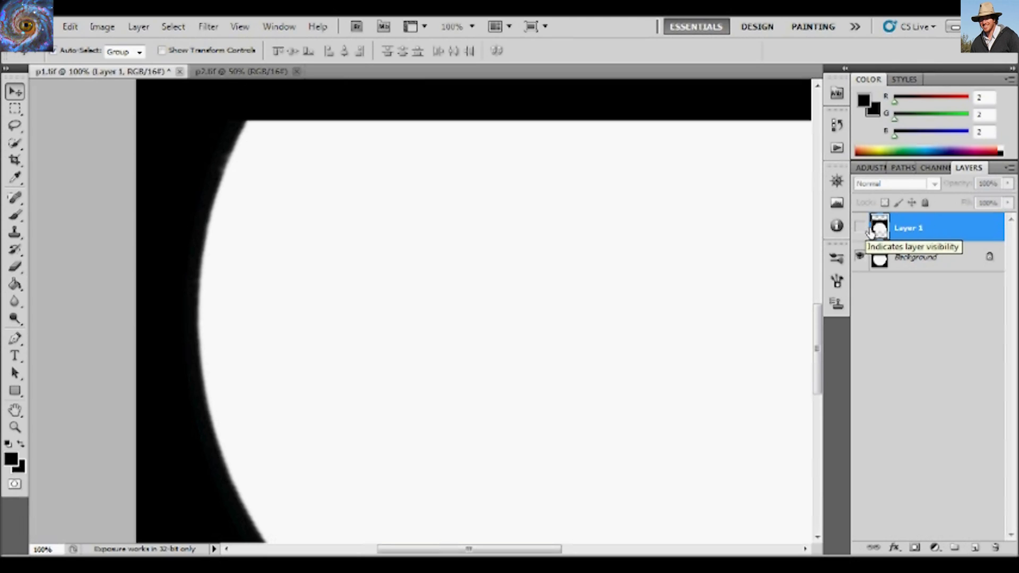
click(862, 228)
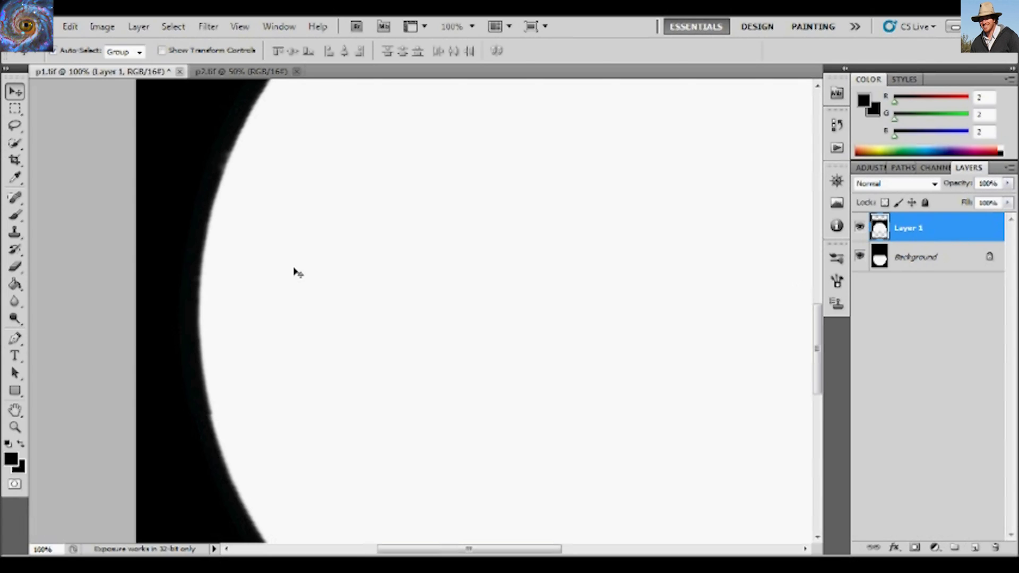
Erase the overlapping edge of Layer 1 along the disk's left limb at the seam with the Eraser tool
click(19, 270)
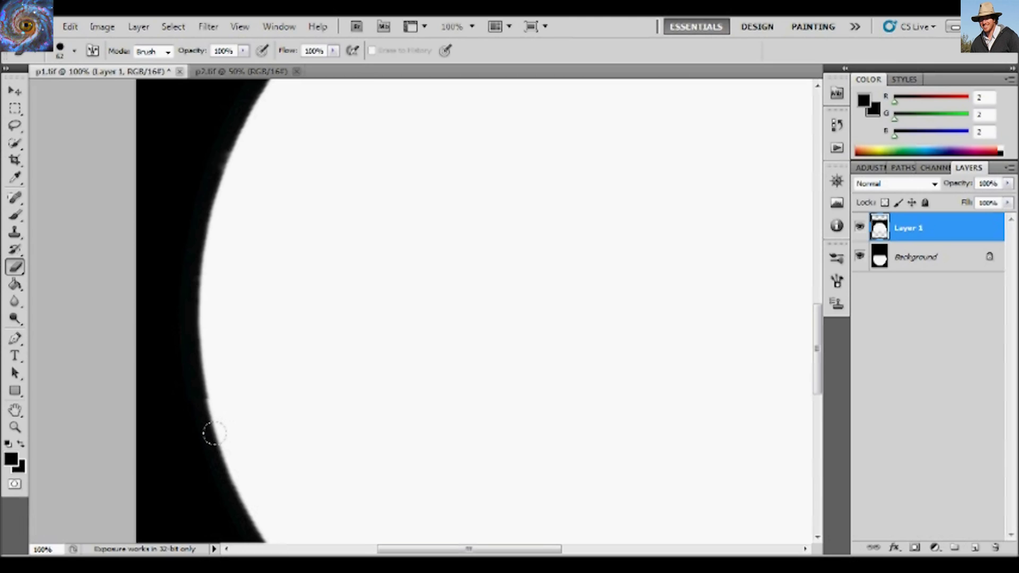
mouse_move(214, 417)
mouse_down()
mouse_move(235, 439)
mouse_move(222, 382)
mouse_move(209, 435)
mouse_move(218, 360)
mouse_move(191, 539)
mouse_move(223, 346)
mouse_move(210, 428)
mouse_move(223, 326)
mouse_move(200, 306)
mouse_up()
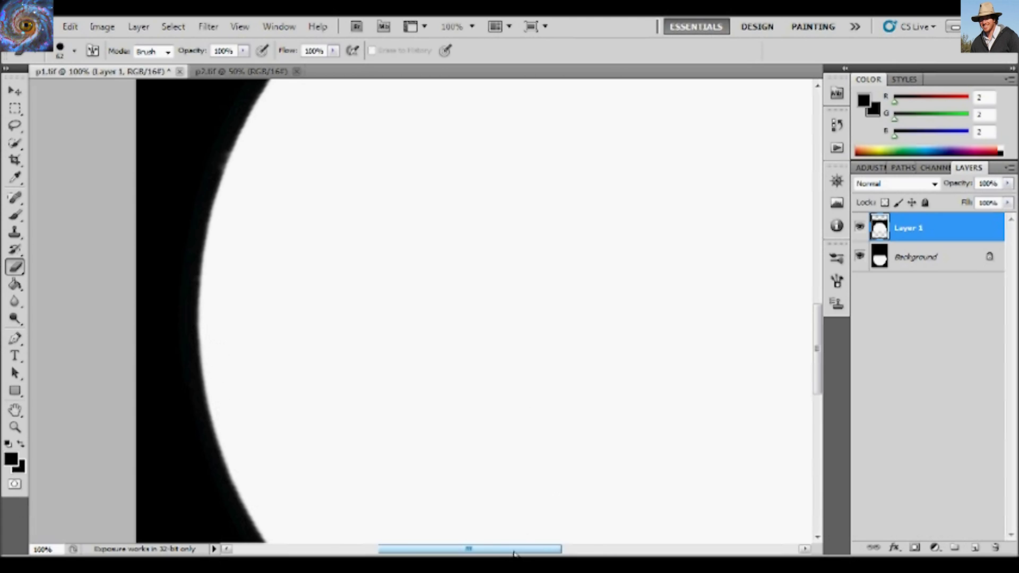
Examine the disk's right limb and the whole combined disk for remaining seams between the two halves
drag(513, 553, 633, 552)
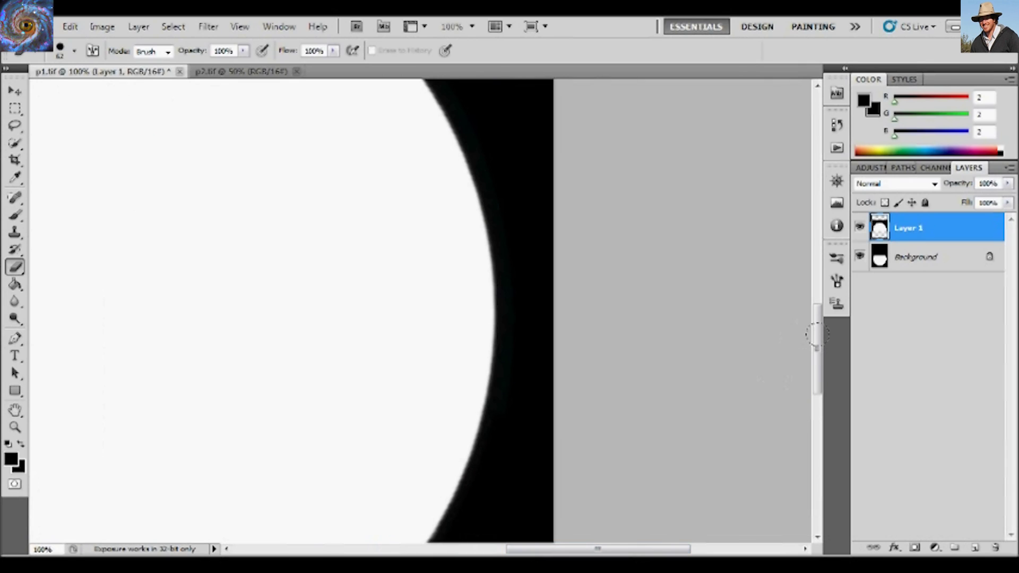
mouse_move(817, 336)
mouse_down()
mouse_move(817, 366)
mouse_move(821, 342)
mouse_up()
key(ctrl+plus)
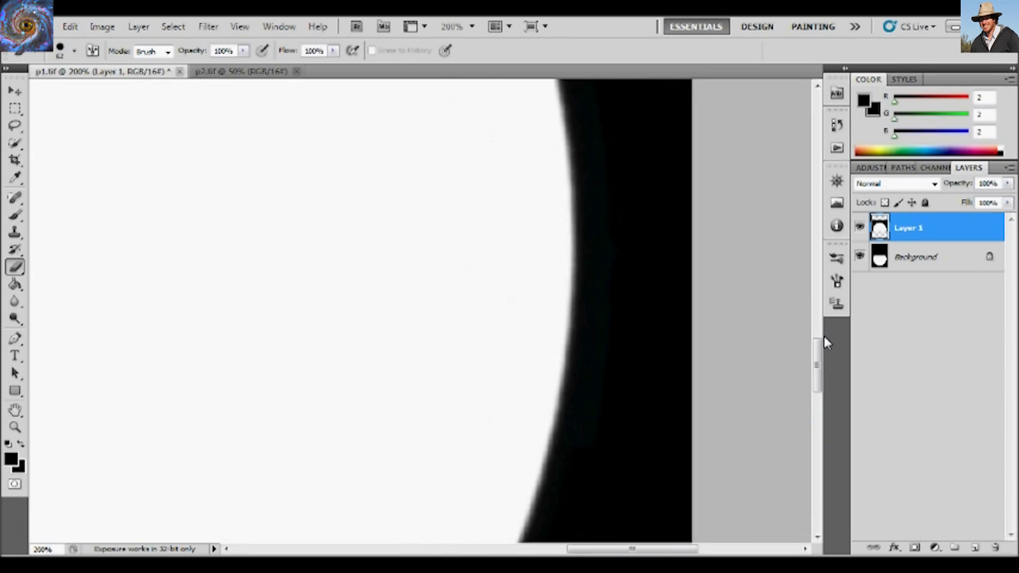
key(ctrl+0)
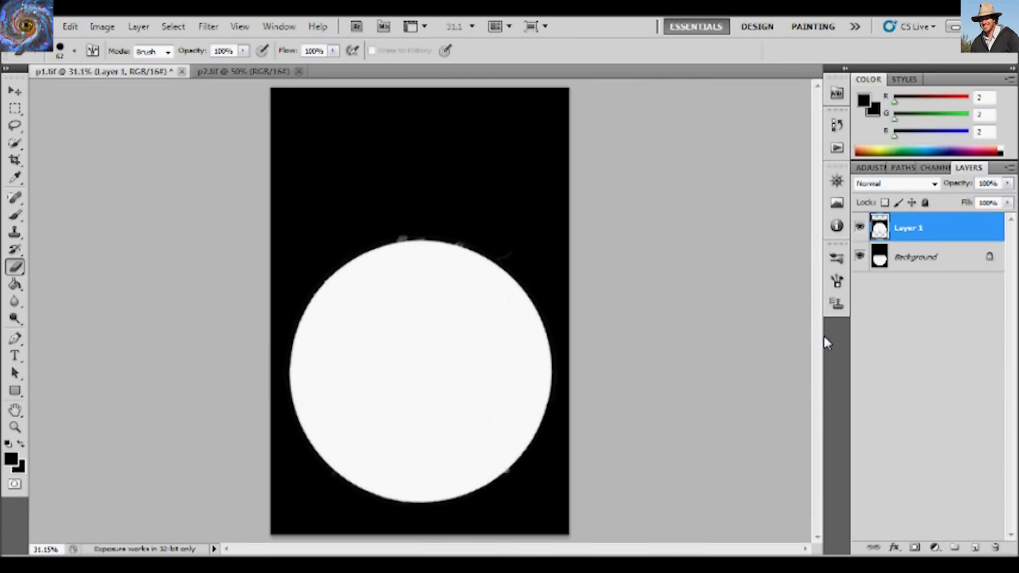
key(ctrl+plus)
key(ctrl+plus)
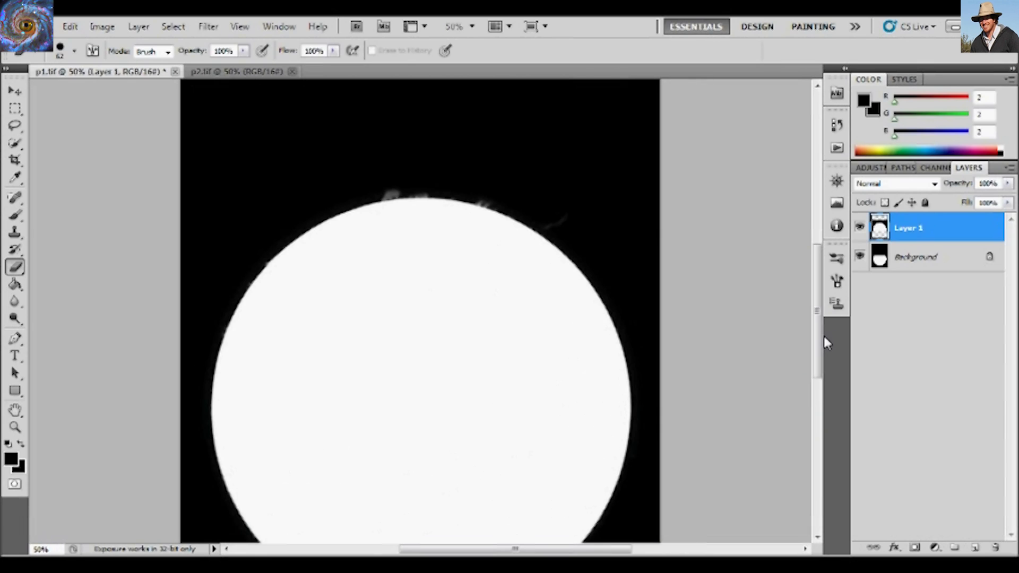
key(ctrl+0)
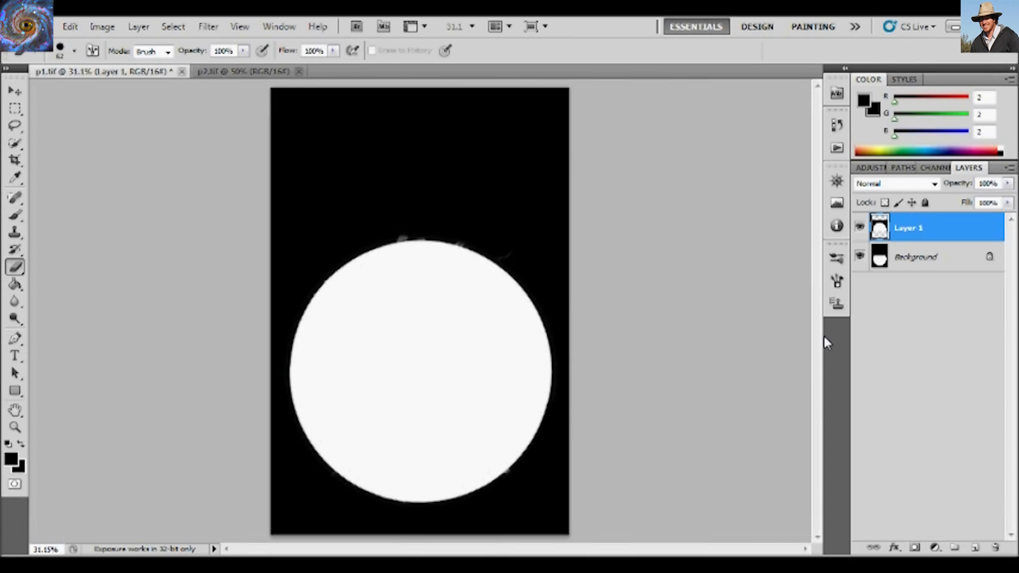
key(ctrl+plus)
key(ctrl+plus)
key(ctrl+plus)
drag(817, 338, 820, 380)
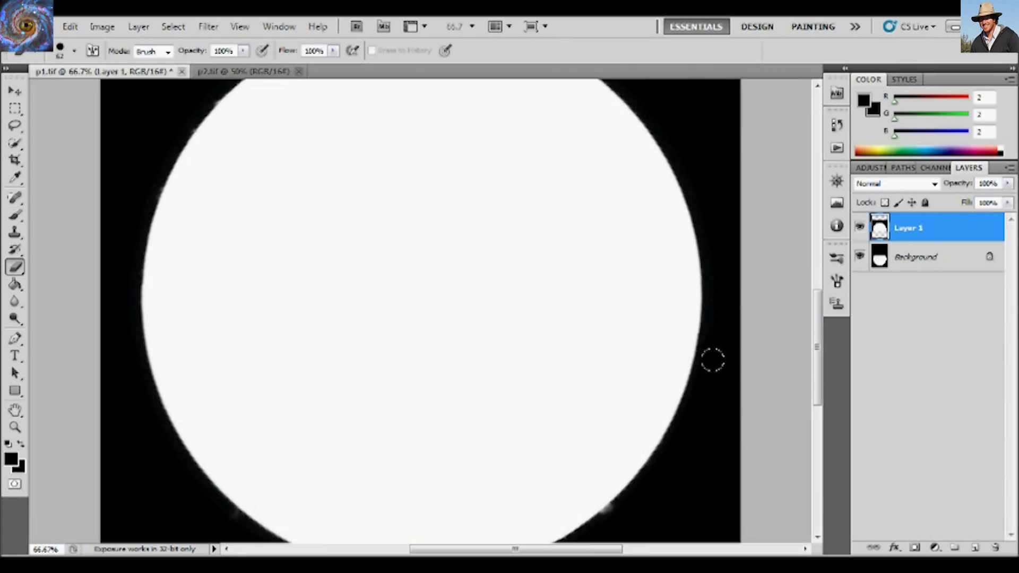
Try to erase Layer 1's edge along the disk's right limb, and undo the strokes
drag(717, 337, 717, 371)
mouse_move(720, 319)
mouse_down()
mouse_move(709, 382)
mouse_move(722, 276)
mouse_move(679, 189)
mouse_up()
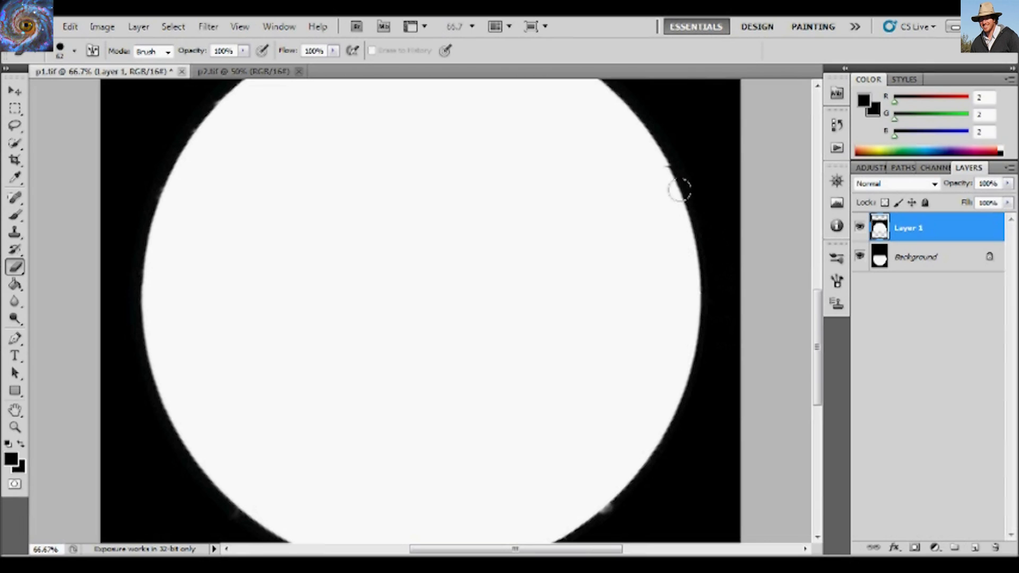
key(ctrl+alt+z)
key(ctrl+alt+z)
key(ctrl+alt+z)
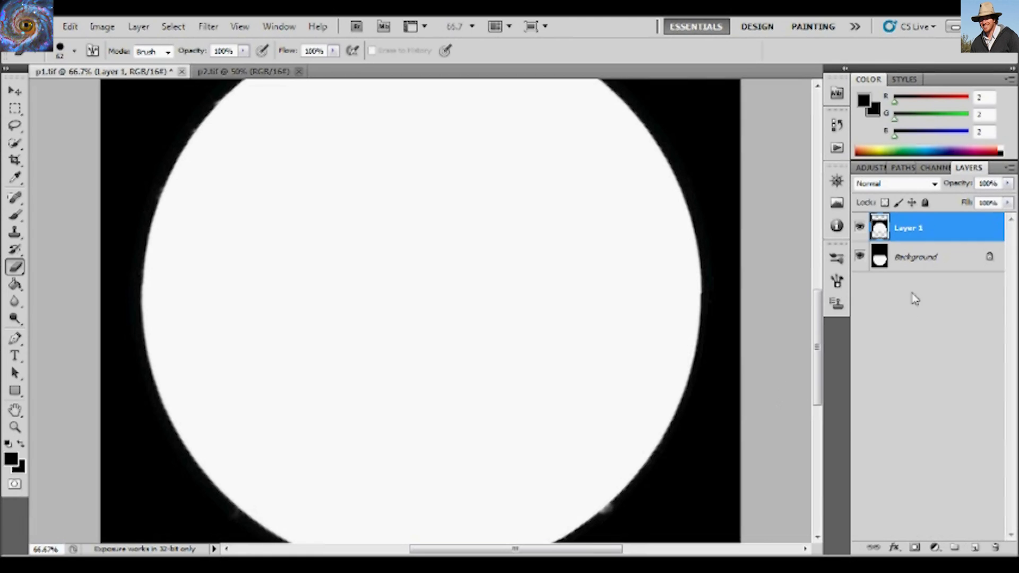
Try erasing the Background layer at the disk's right limb, and undo the attempt
click(922, 261)
click(713, 304)
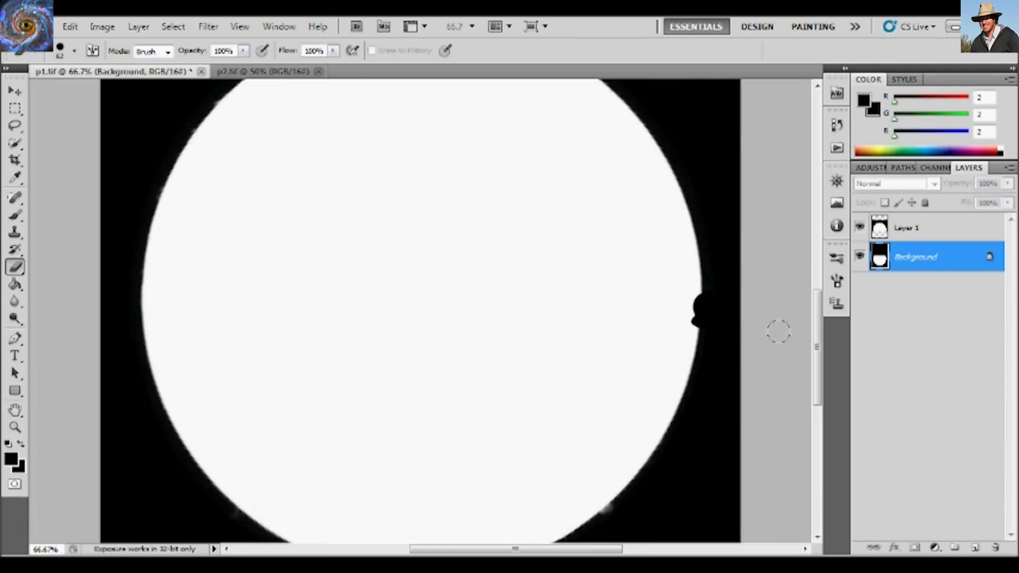
key(alt+bracketright)
key(ctrl+z)
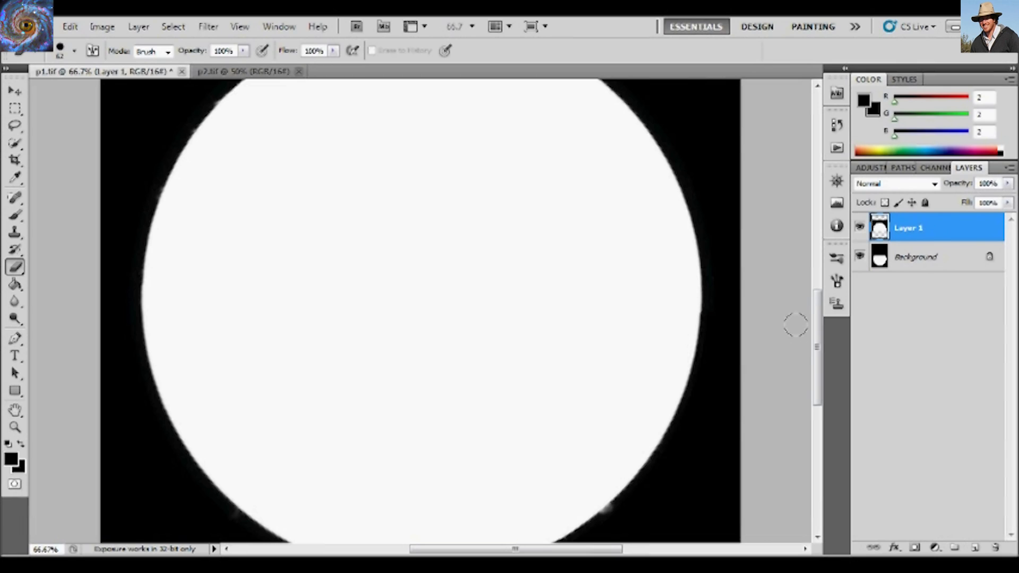
Test the eraser on the Background layer at the disk's right limb and hide that layer
click(921, 265)
key(ctrl+z)
click(865, 263)
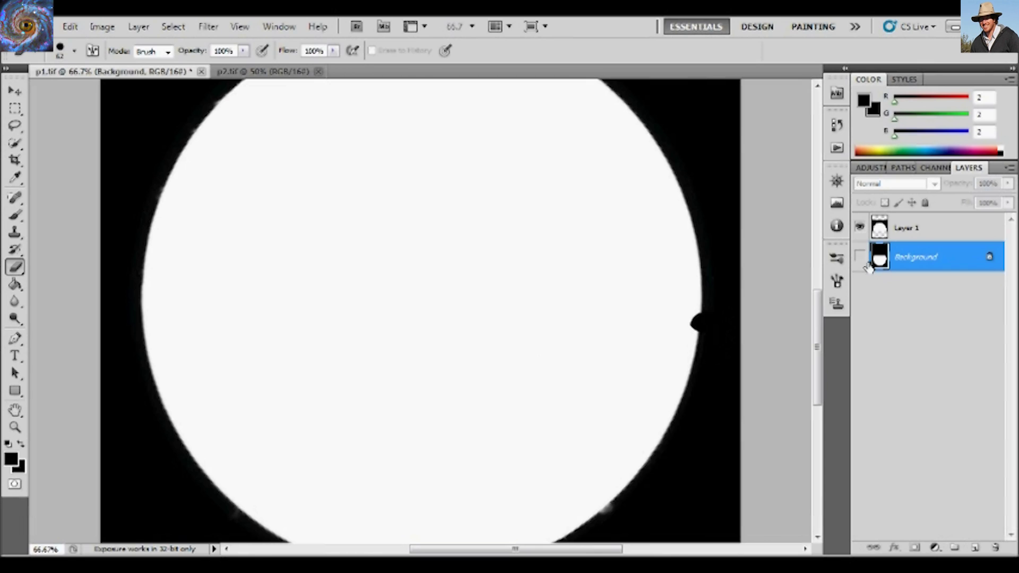
Show the Background layer again and undo the test erasure at the disk's right limb, leaving Layer 1 active
click(865, 263)
key(alt+bracketright)
key(ctrl+z)
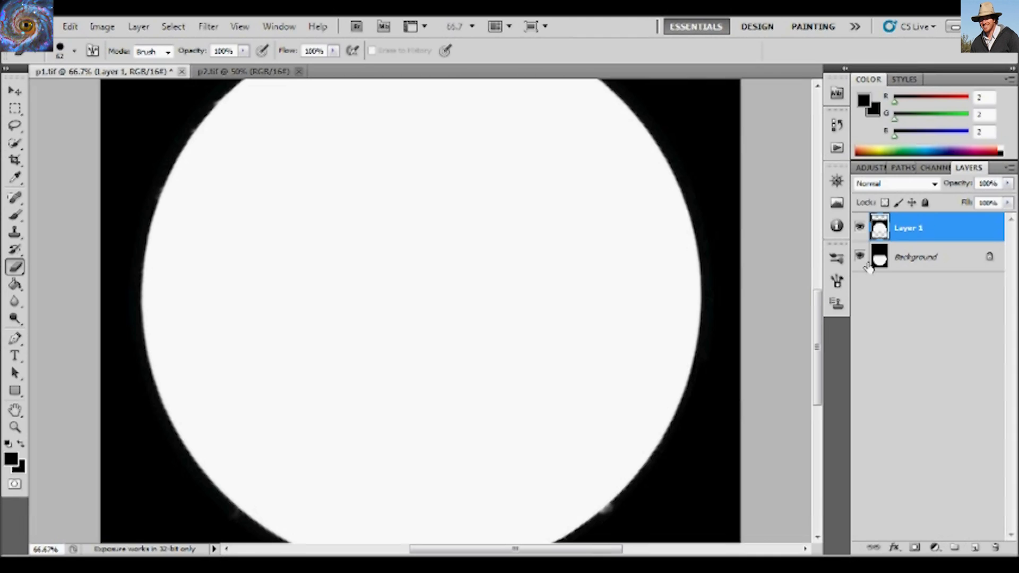
Check the whole combined disk and combine Layer 1 with the Background into a single layer
key(ctrl+0)
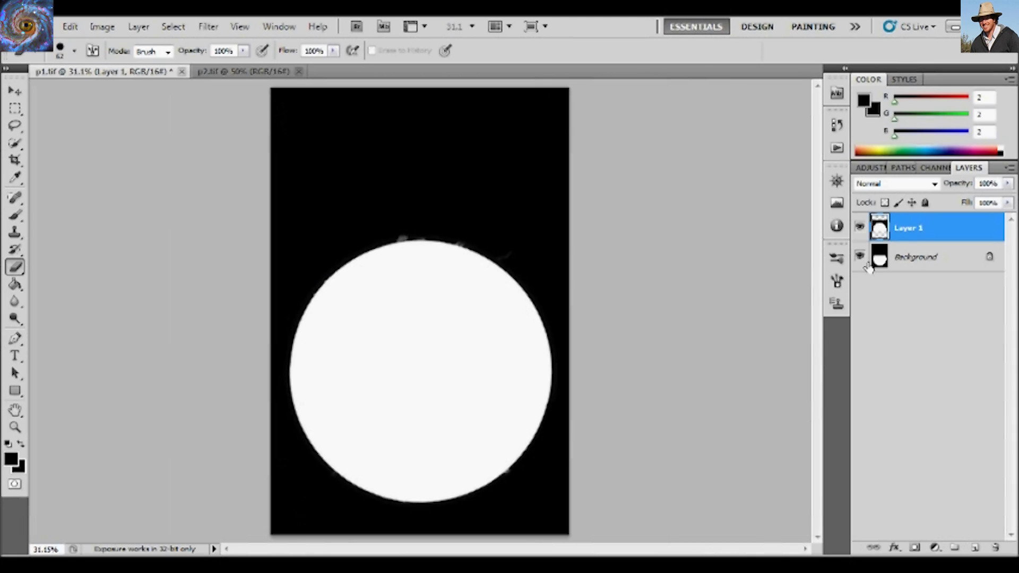
key(ctrl+plus)
key(ctrl+plus)
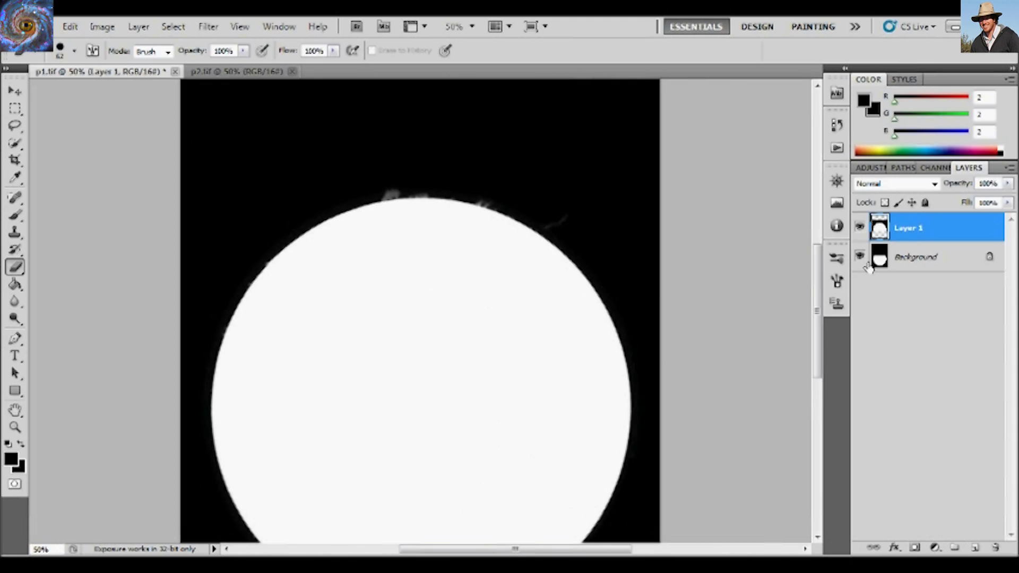
key(ctrl+0)
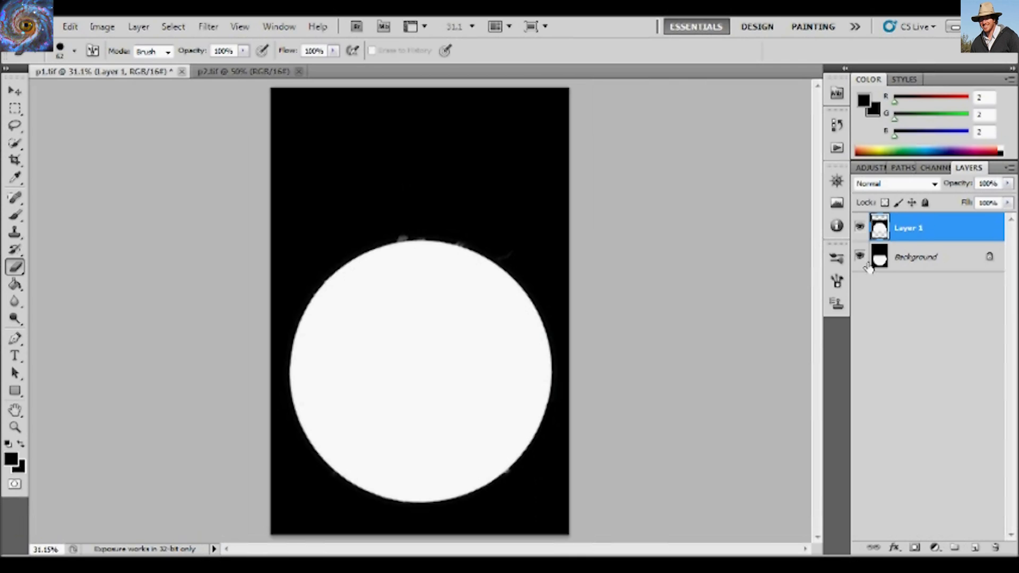
right_click(919, 264)
click(906, 393)
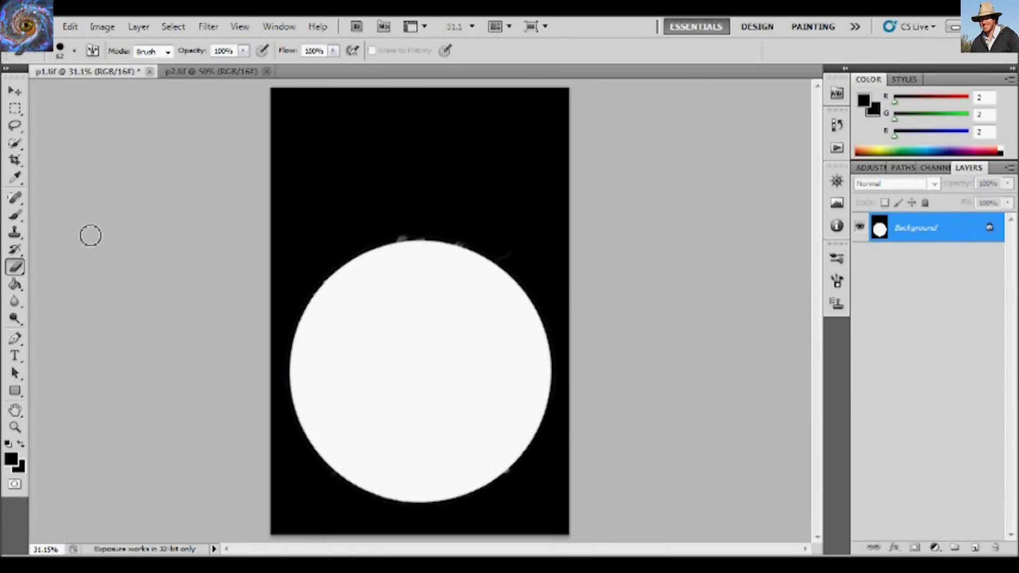
Crop away the empty black area above the disk, keeping the full image width and a margin above the upper prominences
click(15, 160)
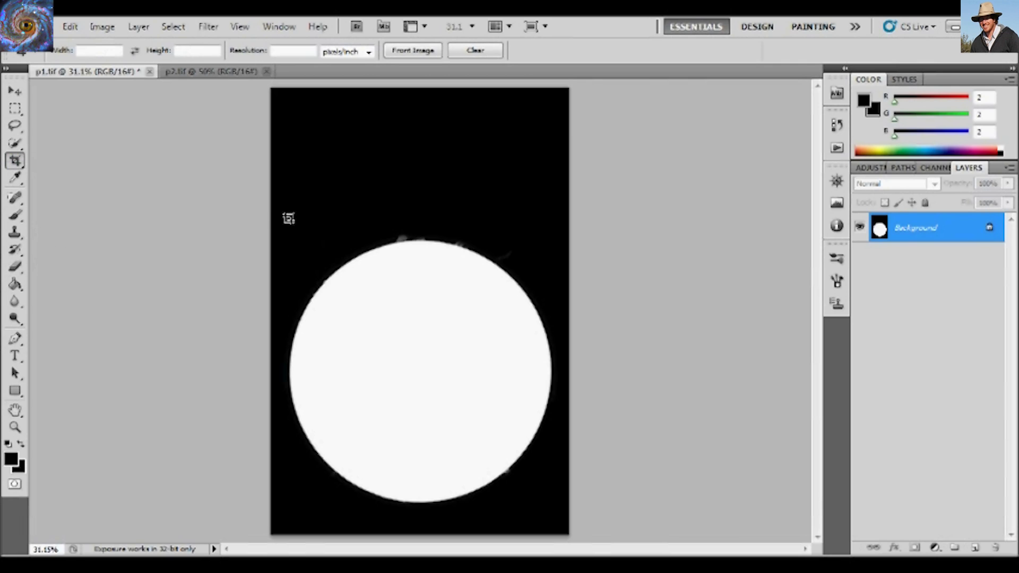
drag(268, 202, 594, 534)
right_click(547, 432)
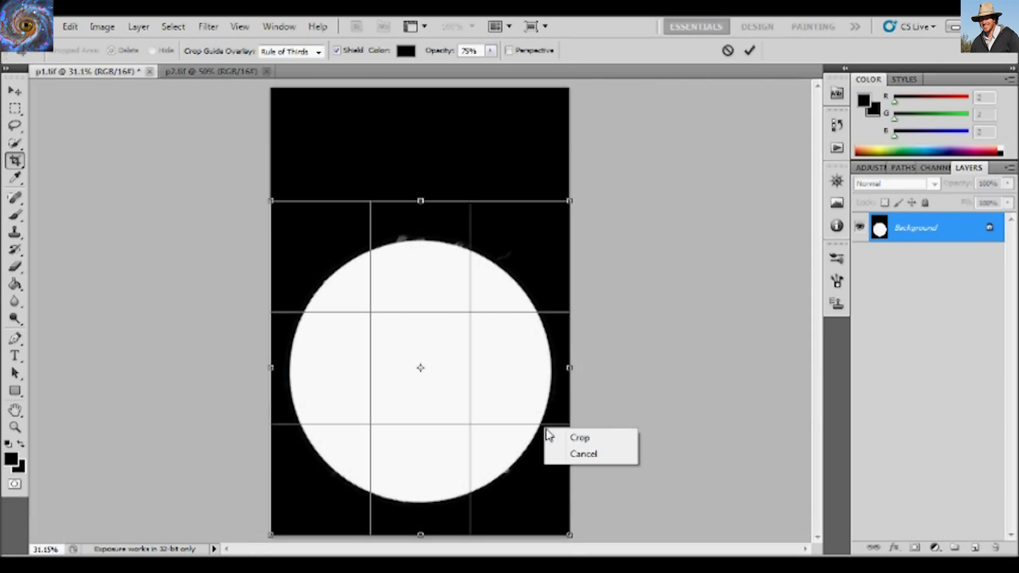
click(563, 439)
key(ctrl+0)
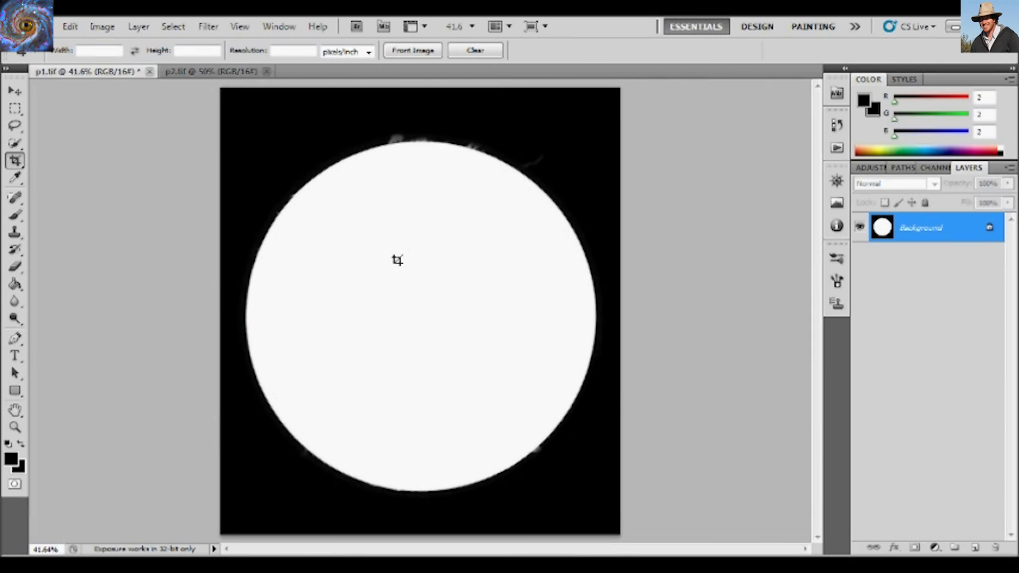
Close p2.tif and open the full-disk image FD from the AS_p30_Multi folder inside Surface Data
click(227, 73)
click(265, 71)
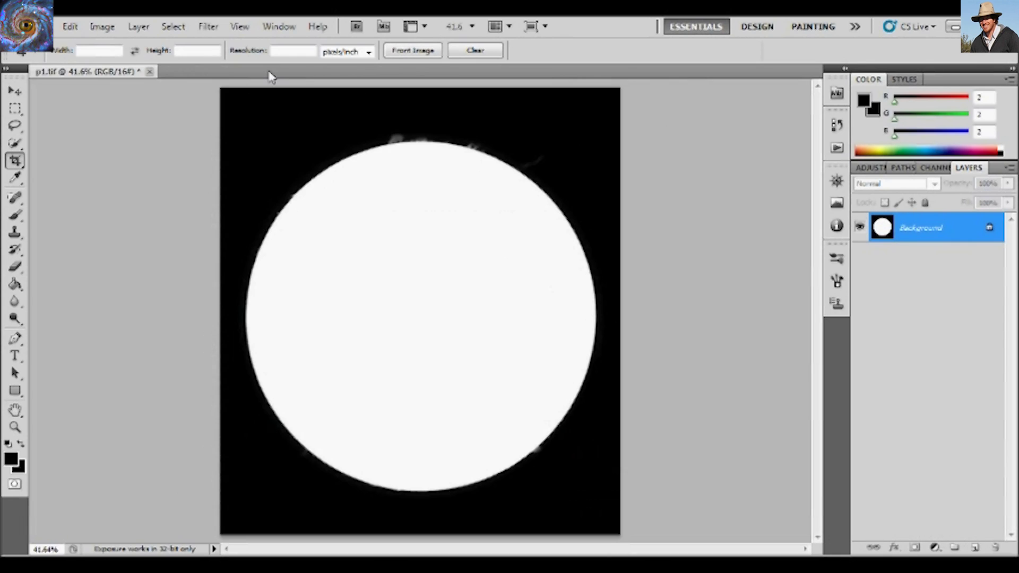
click(42, 27)
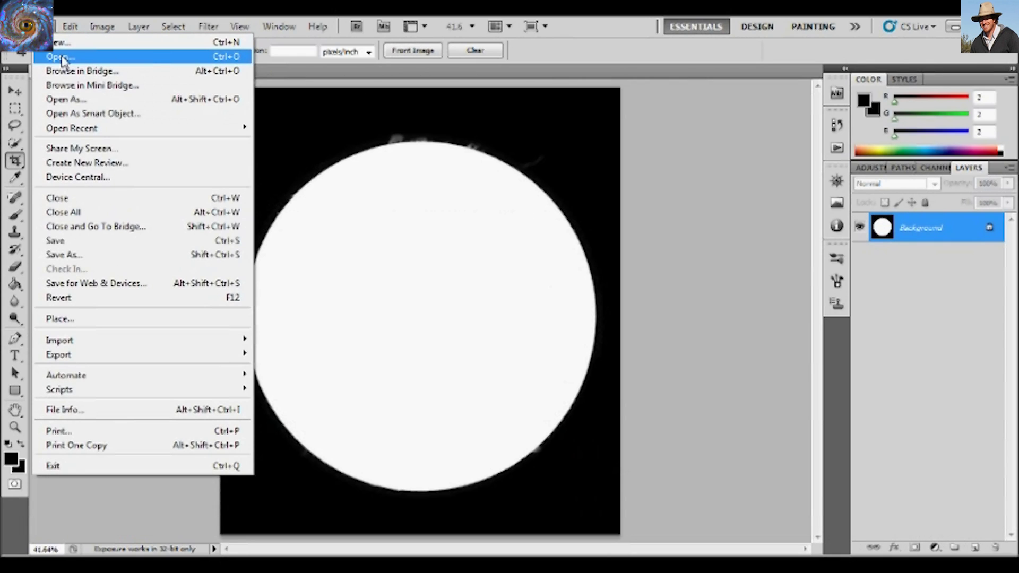
click(62, 55)
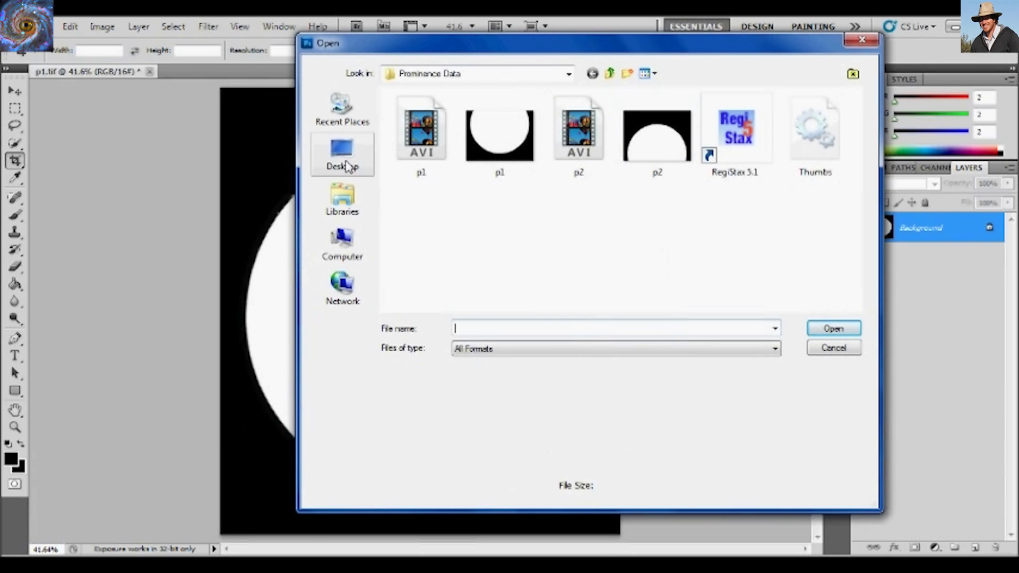
click(609, 74)
double_click(465, 131)
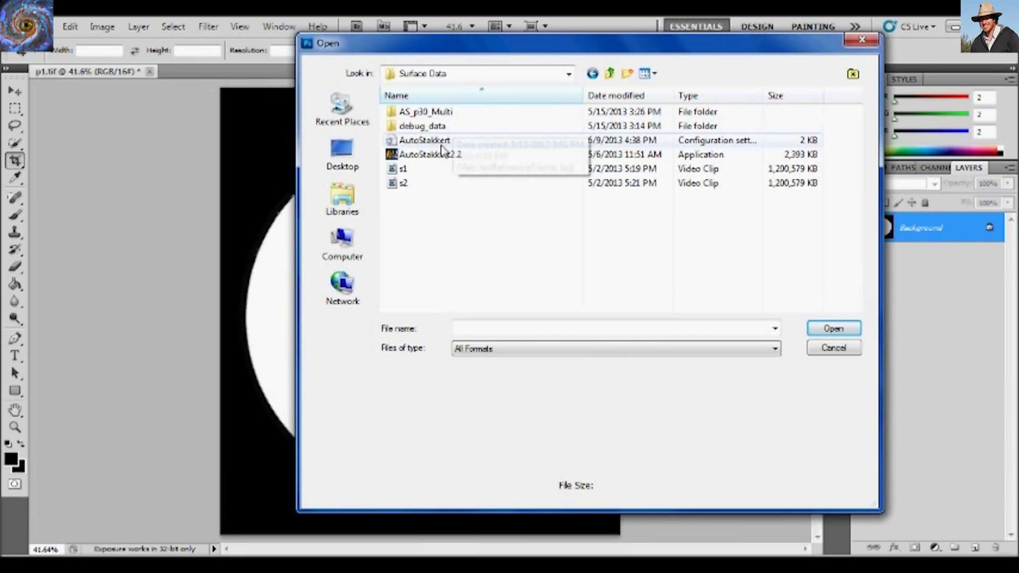
double_click(451, 112)
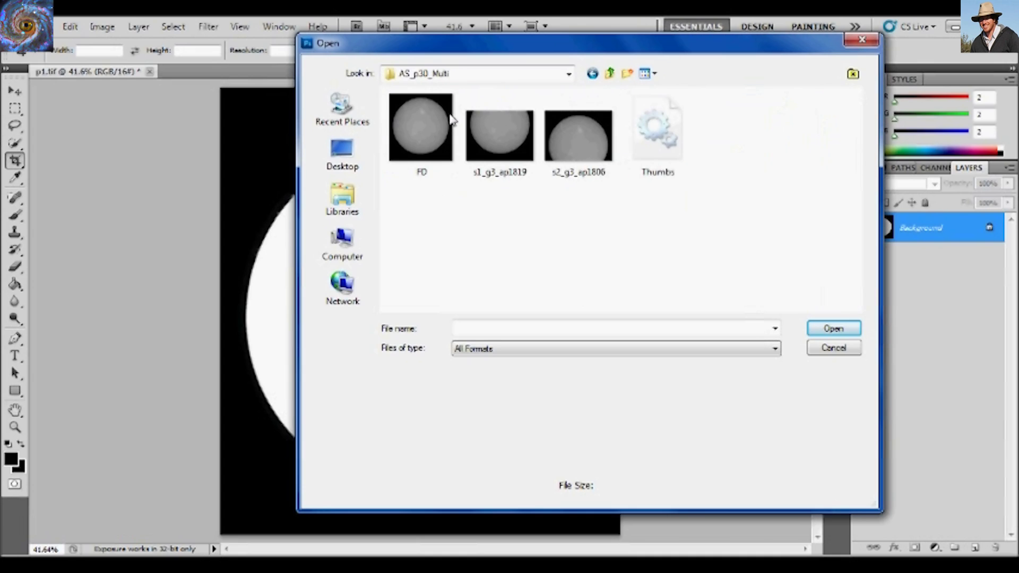
click(424, 136)
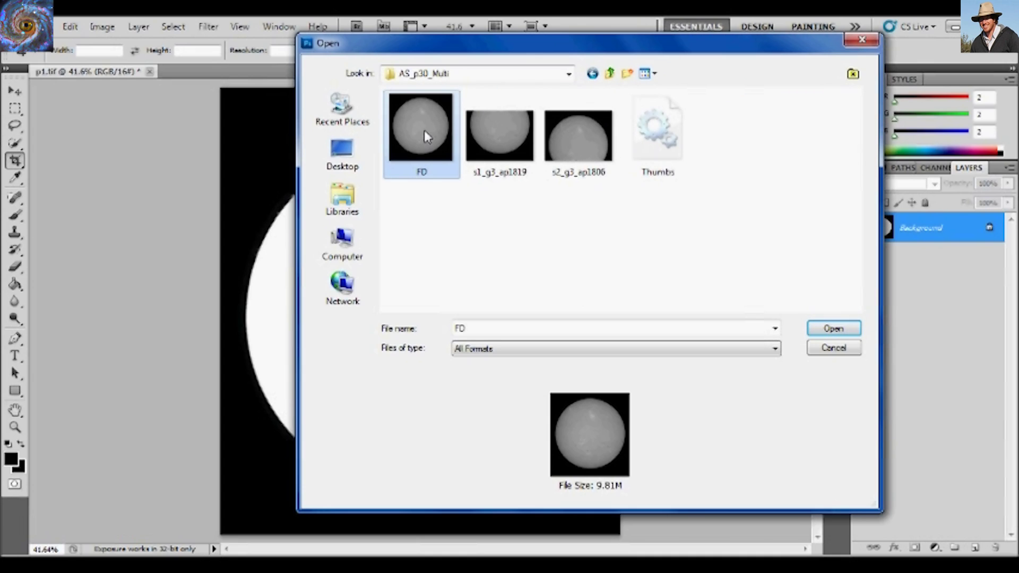
double_click(424, 131)
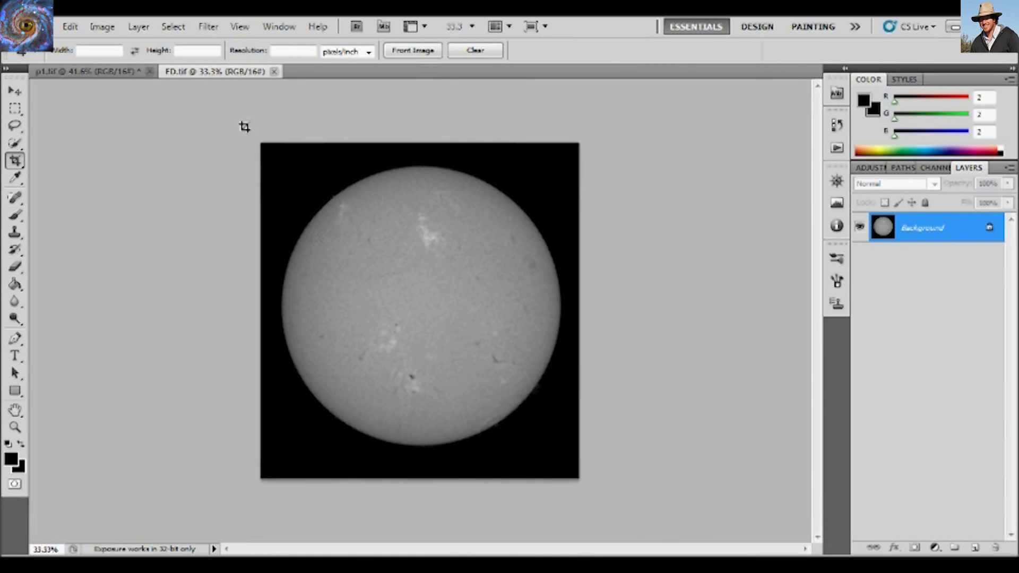
Inspect the surface detail in FD.tif, copy the entire image, and paste it into p1.tif as a new layer
key(ctrl+plus)
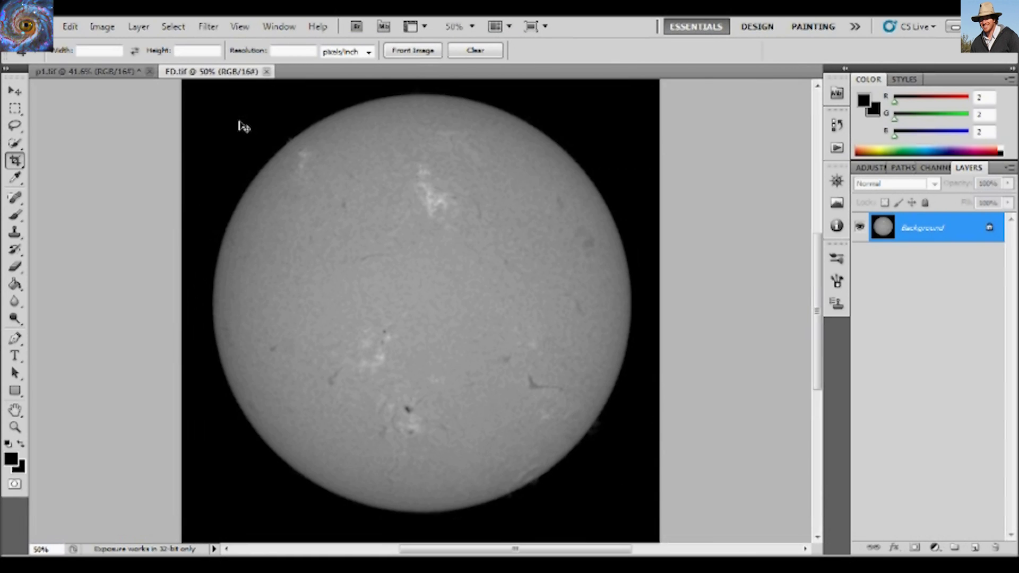
key(ctrl+plus)
key(ctrl+plus)
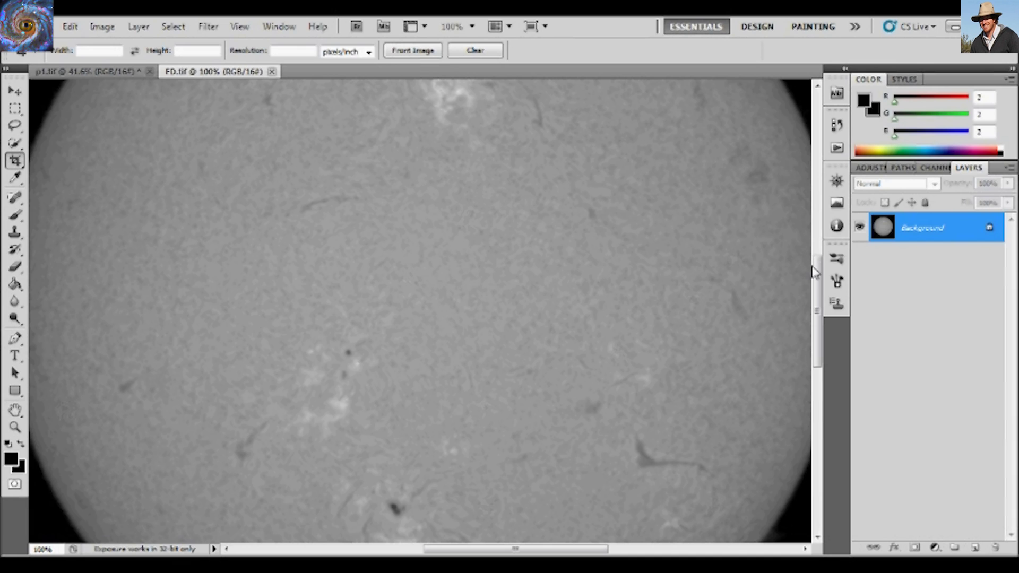
mouse_move(815, 269)
mouse_down()
mouse_move(821, 329)
mouse_move(837, 217)
mouse_move(825, 297)
mouse_move(819, 261)
mouse_up()
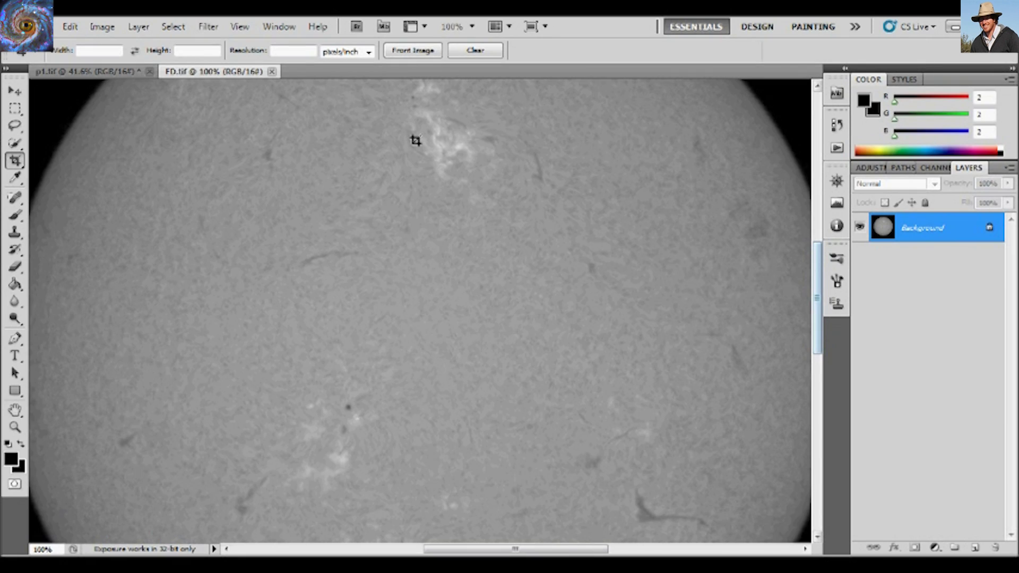
key(ctrl+0)
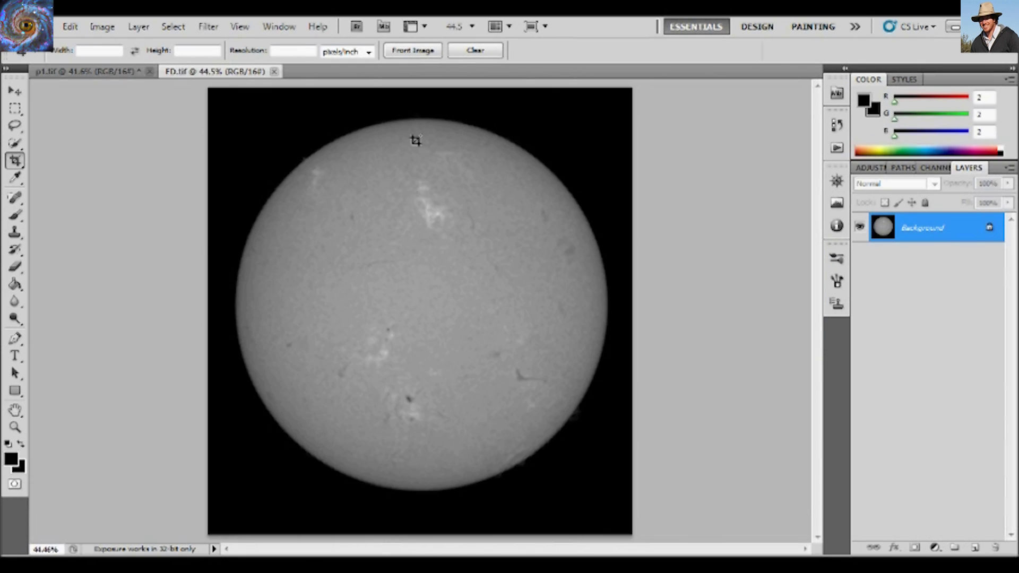
key(ctrl+a)
click(101, 71)
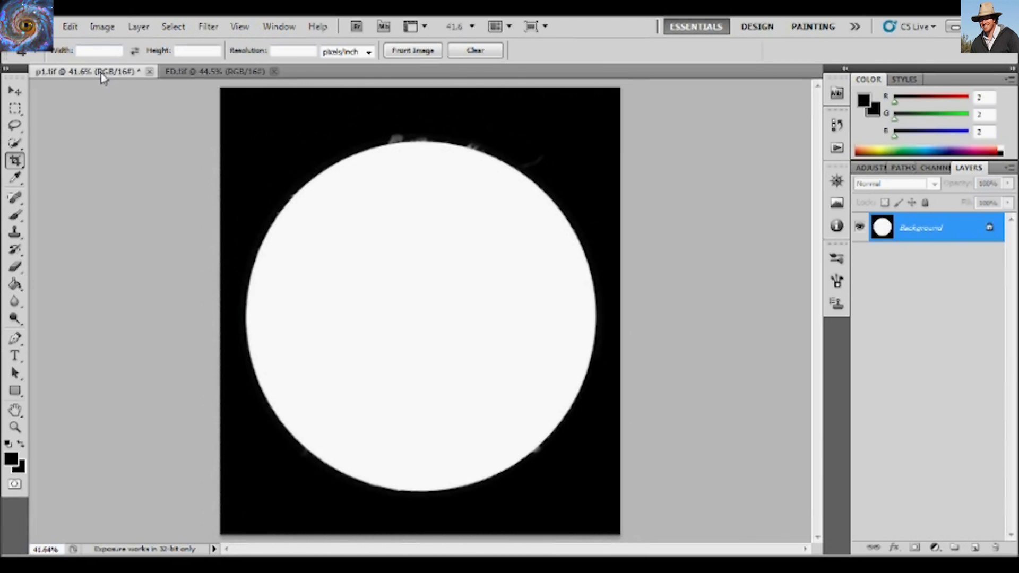
key(ctrl+v)
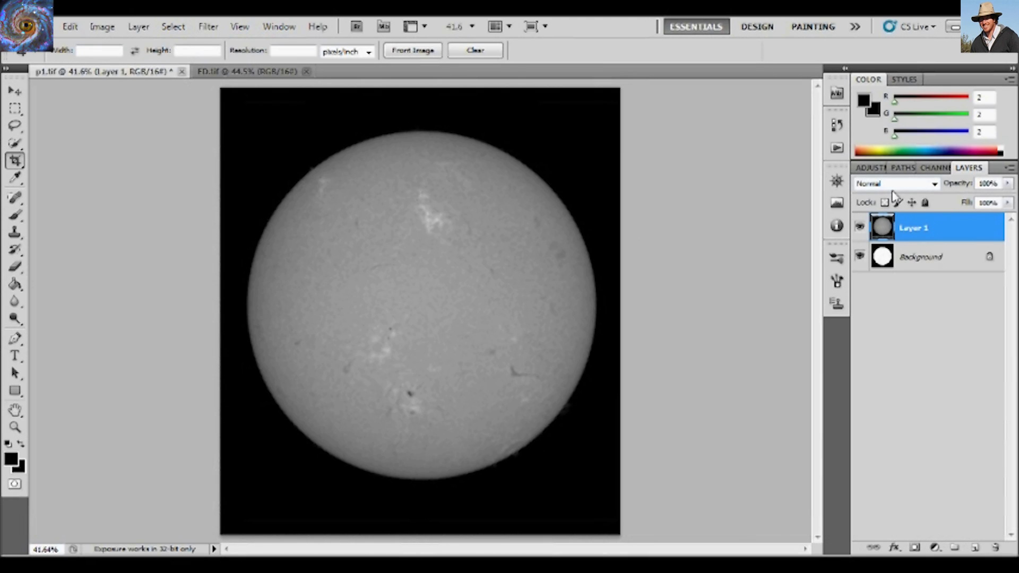
Set the pasted surface layer's blend mode to Difference and move it down roughly onto the white prominence disk
click(934, 183)
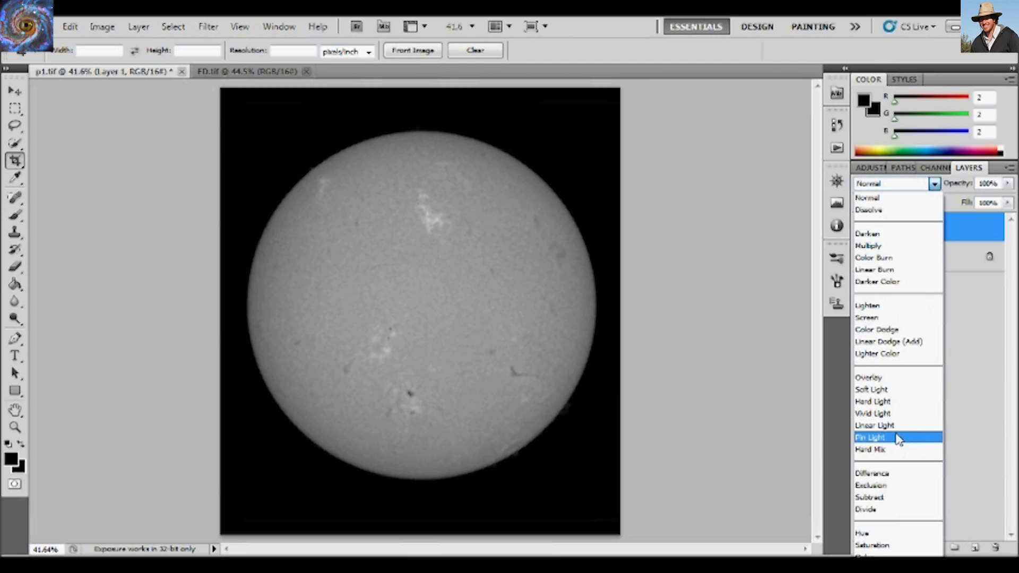
click(891, 473)
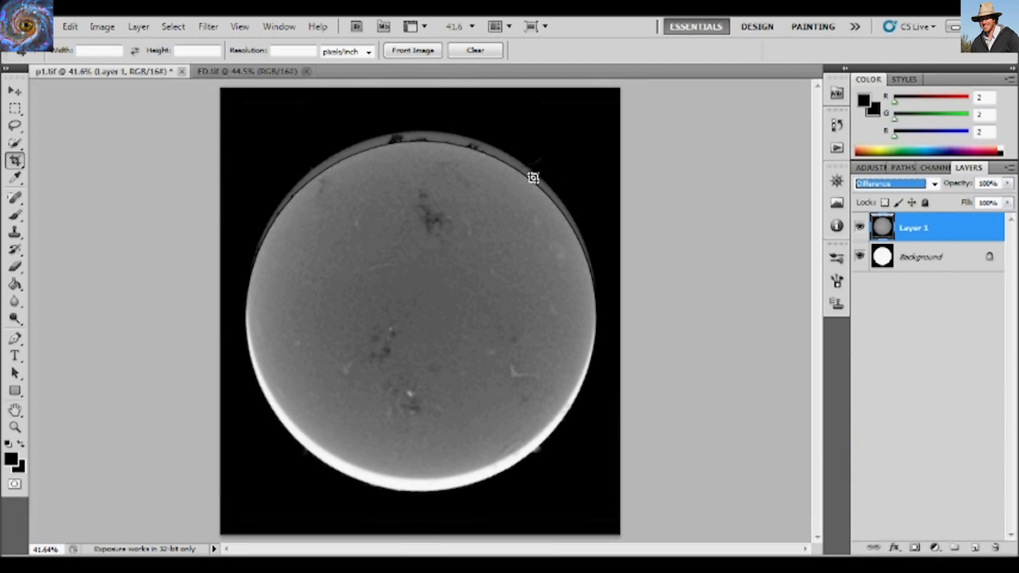
click(15, 91)
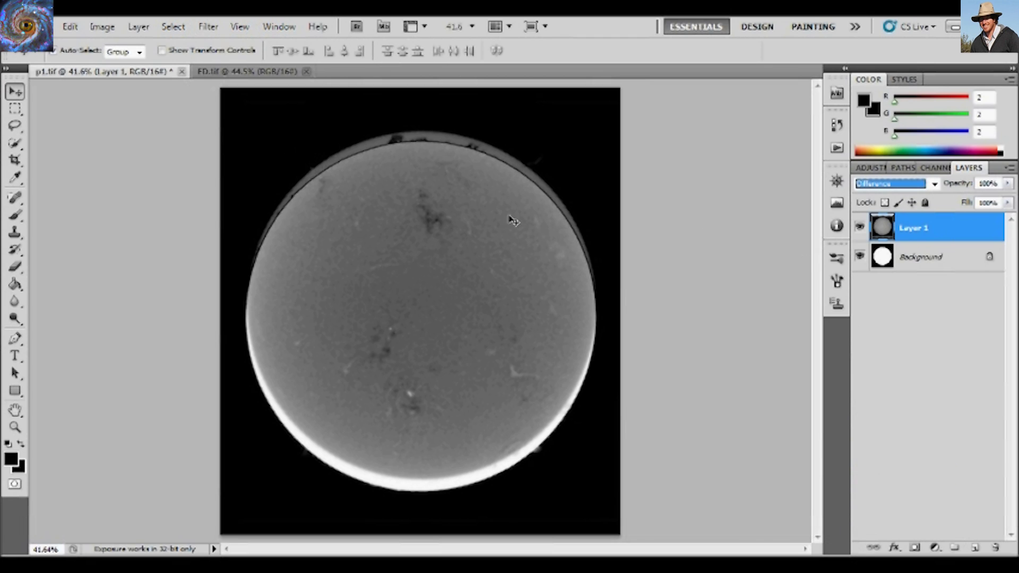
drag(476, 215, 478, 225)
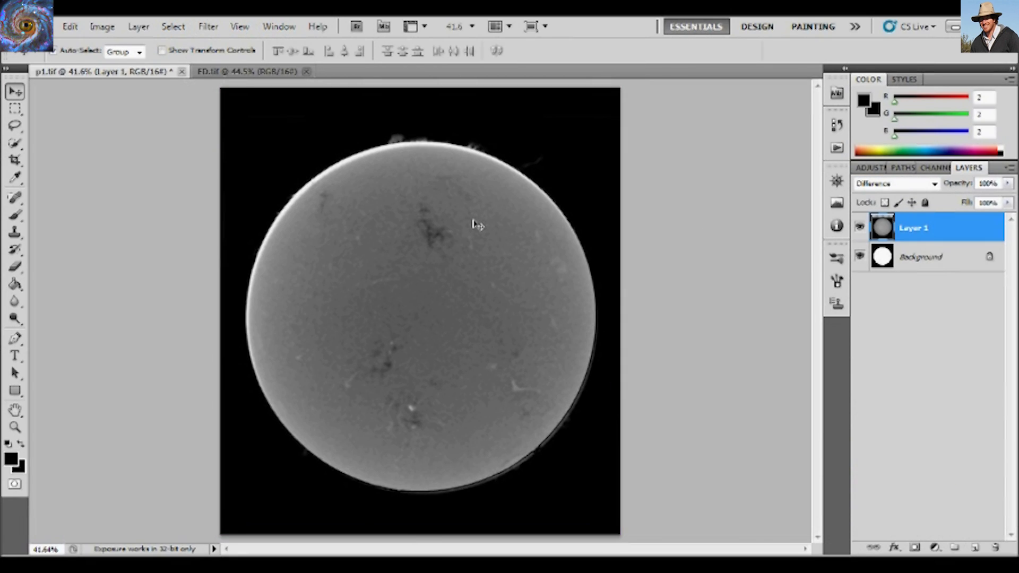
Nudge the surface layer in small vertical and leftward increments until its limb lines up evenly with the white disk
key(Up)
key(Up)
key(Up)
key(Left)
key(Left)
key(Down)
key(Down)
key(Up)
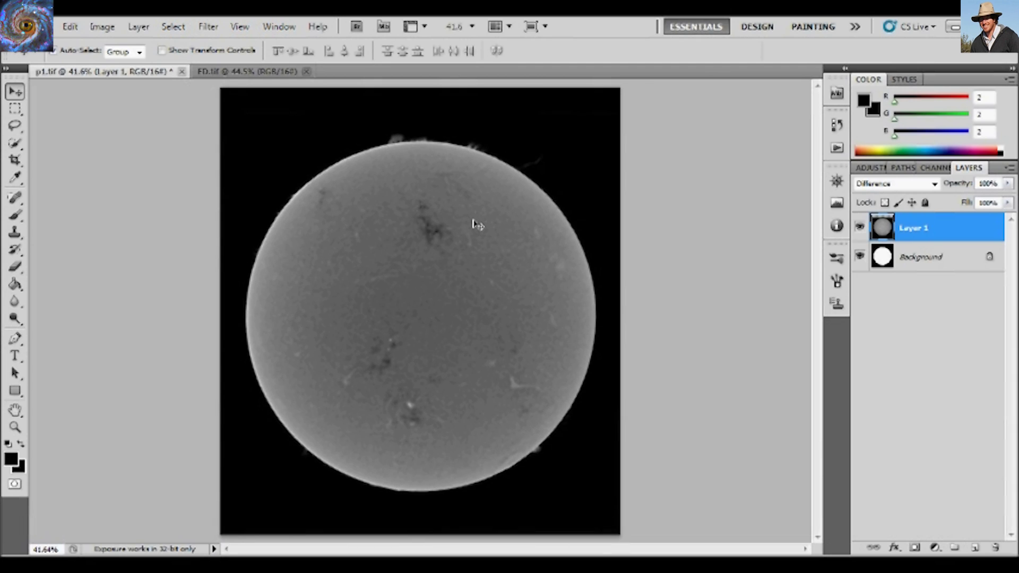
key(Left)
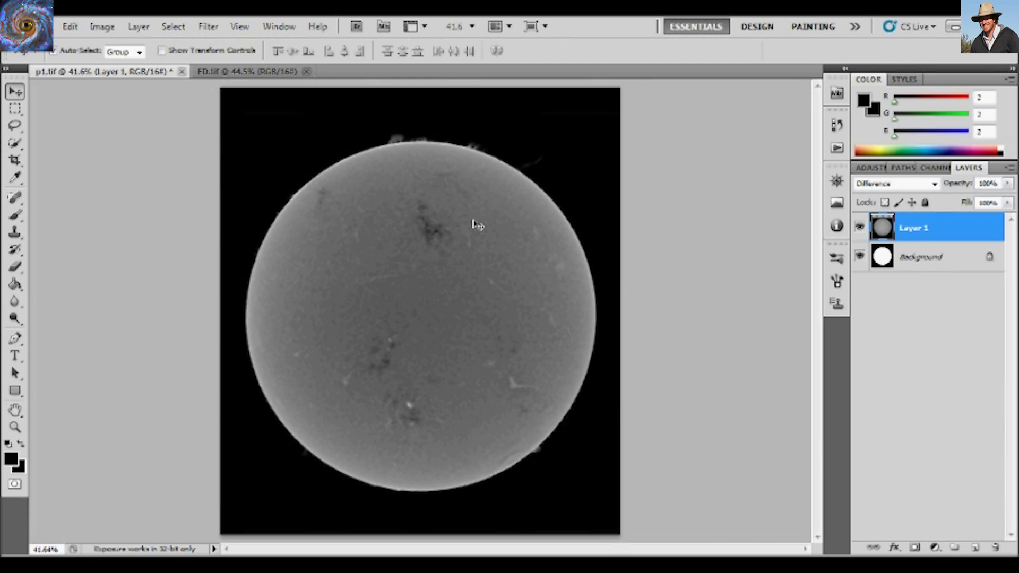
Examine the upper, lower and right limbs at 100% to check the alignment of the surface and prominence layers
key(ctrl+plus)
key(ctrl+plus)
key(ctrl+plus)
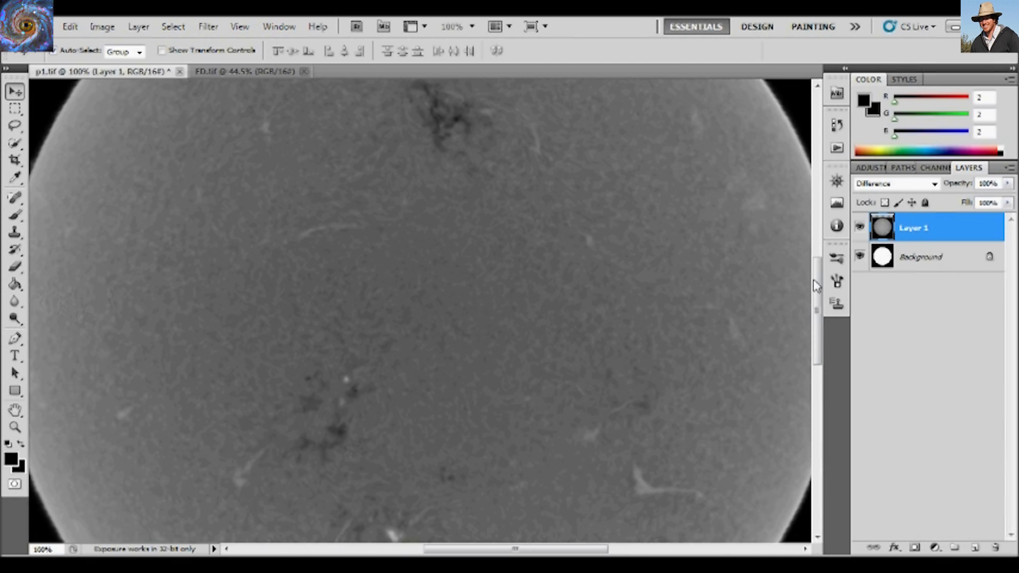
drag(816, 286, 821, 217)
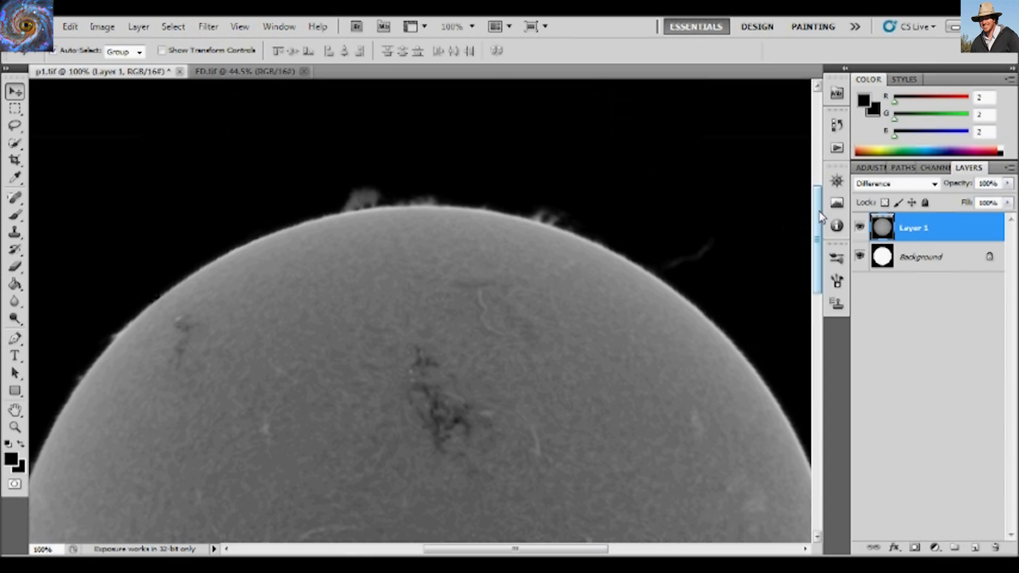
drag(819, 223, 830, 340)
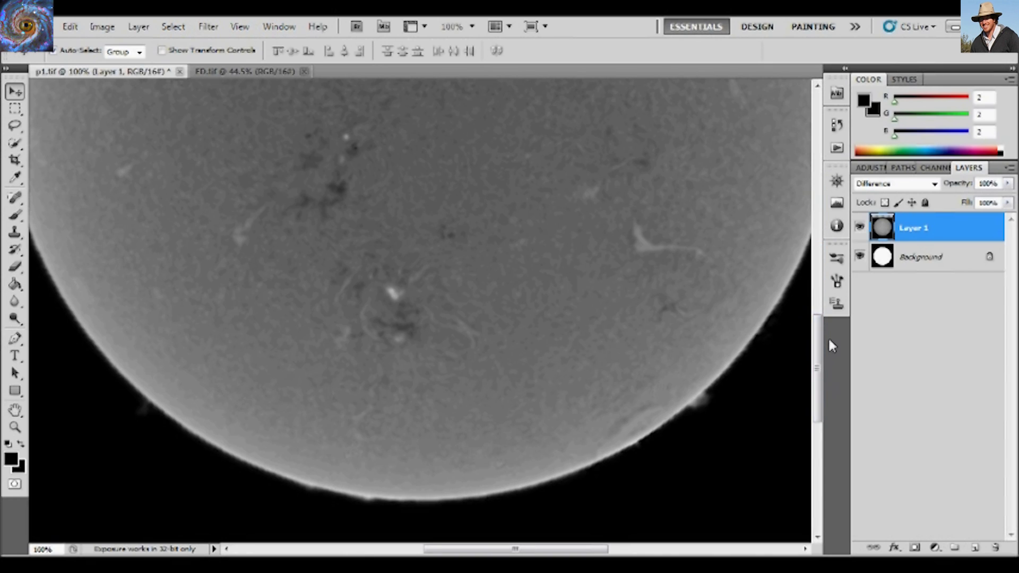
drag(594, 552, 633, 552)
drag(819, 366, 812, 267)
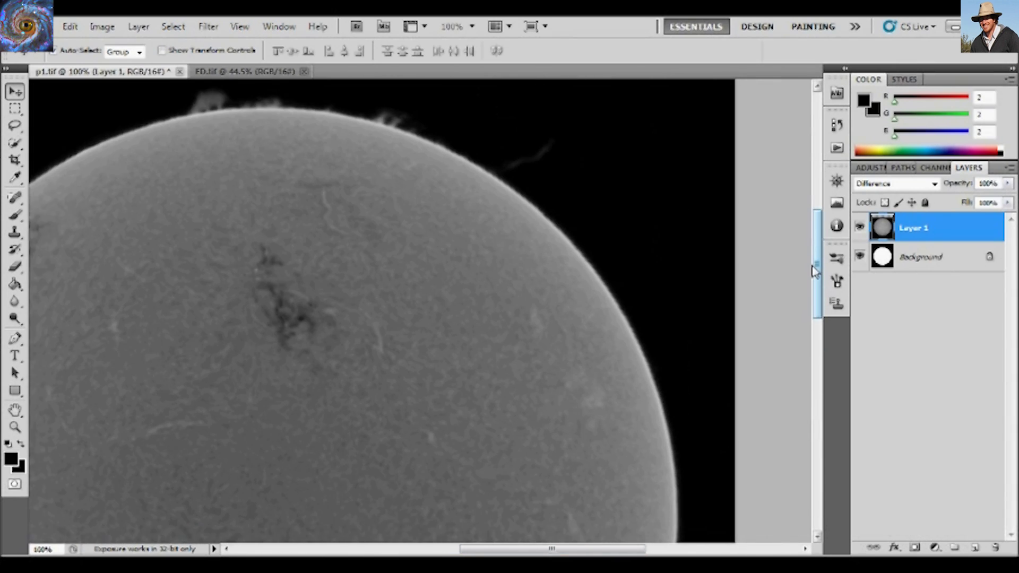
key(ctrl+0)
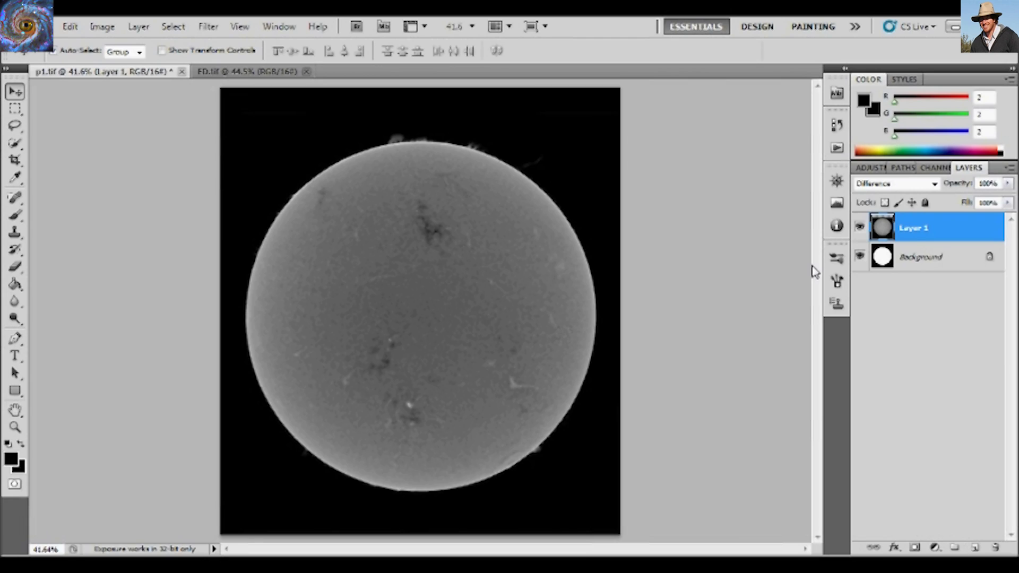
Hide and show Layer 1 to compare the blend with the prominence image alone, and make Layer 1 active again
click(902, 267)
click(866, 227)
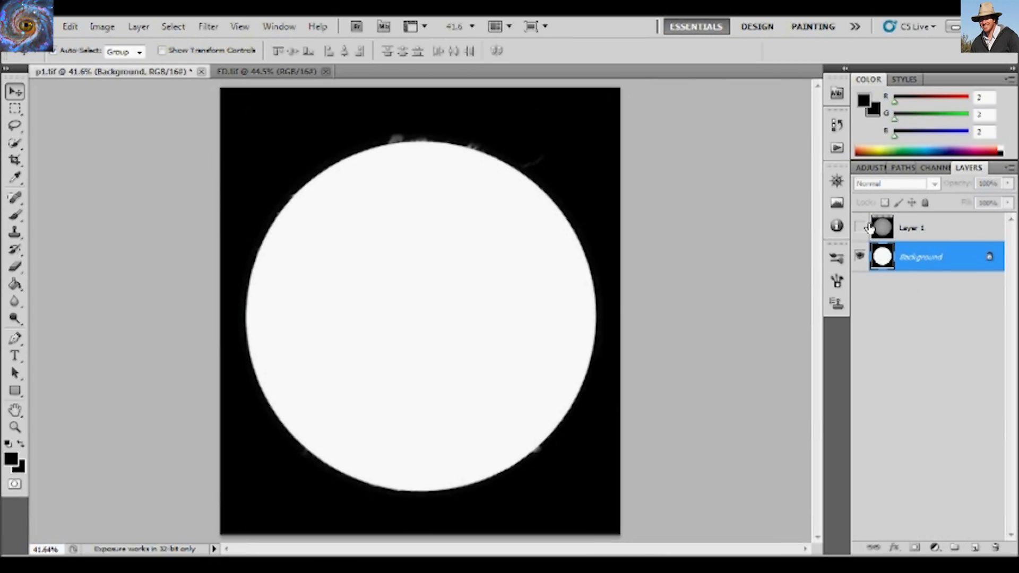
click(860, 227)
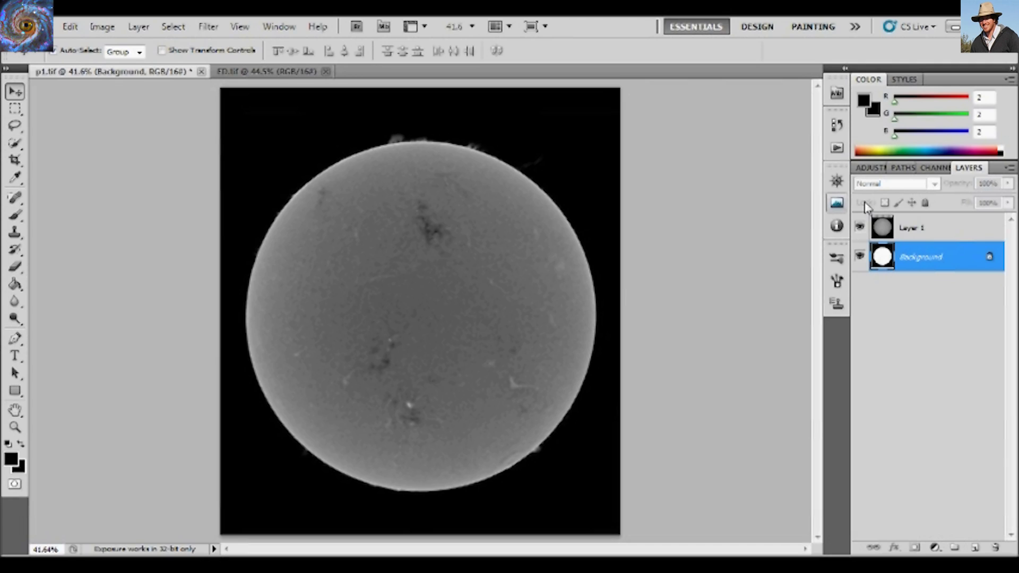
click(922, 229)
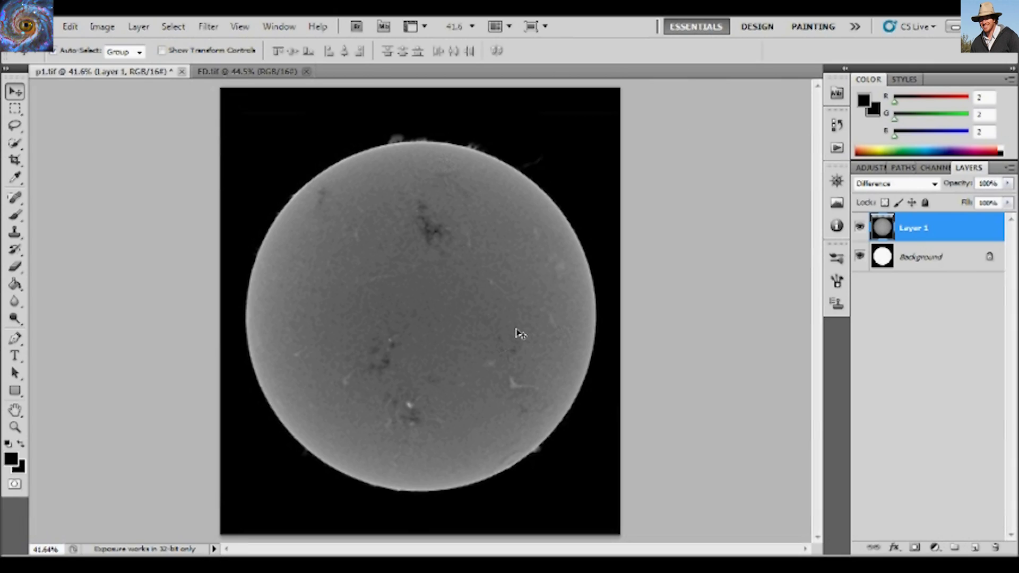
Set Layer 1's blend mode to Normal
key(ctrl+plus)
key(ctrl+plus)
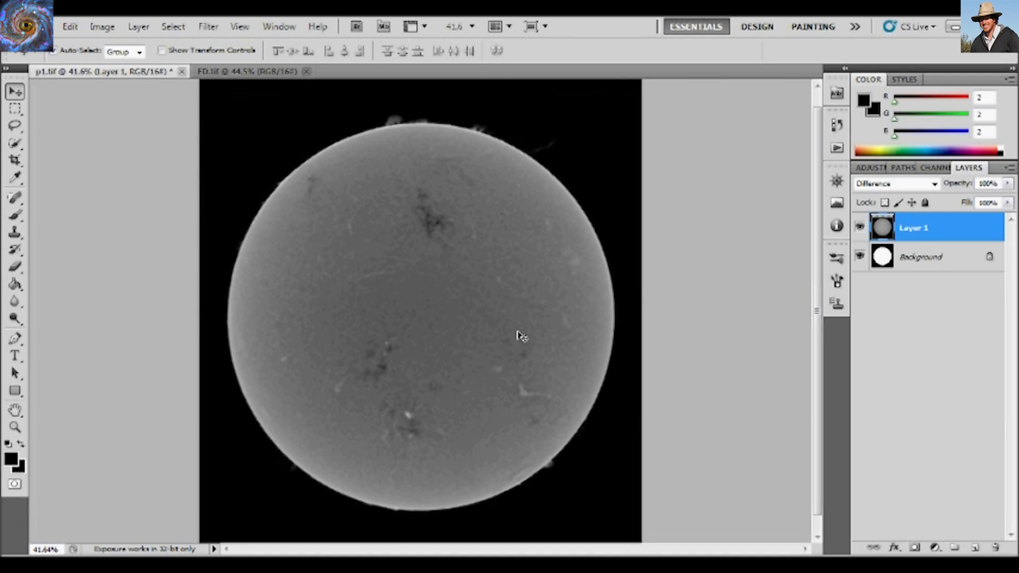
key(ctrl+minus)
key(ctrl+minus)
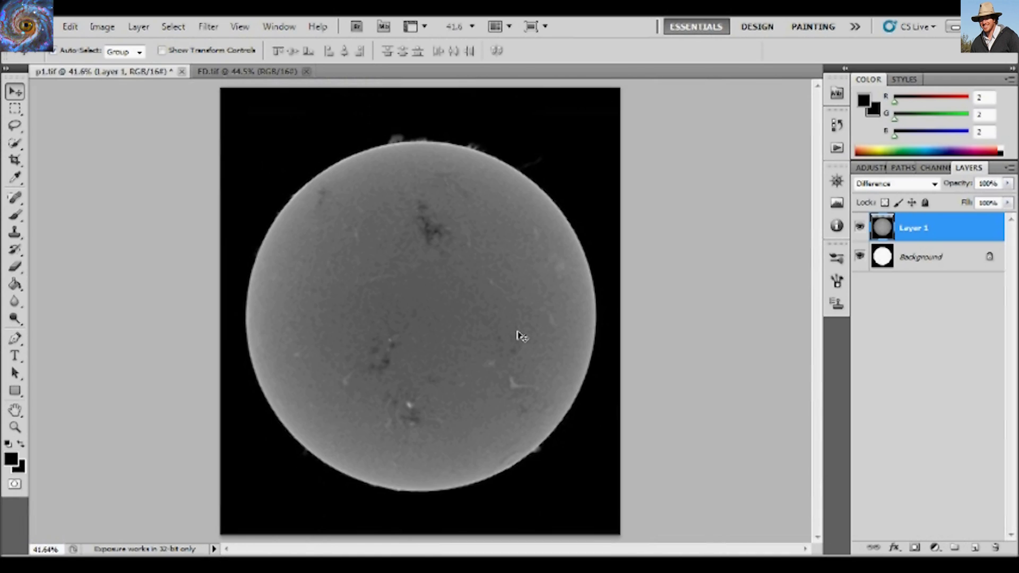
click(934, 186)
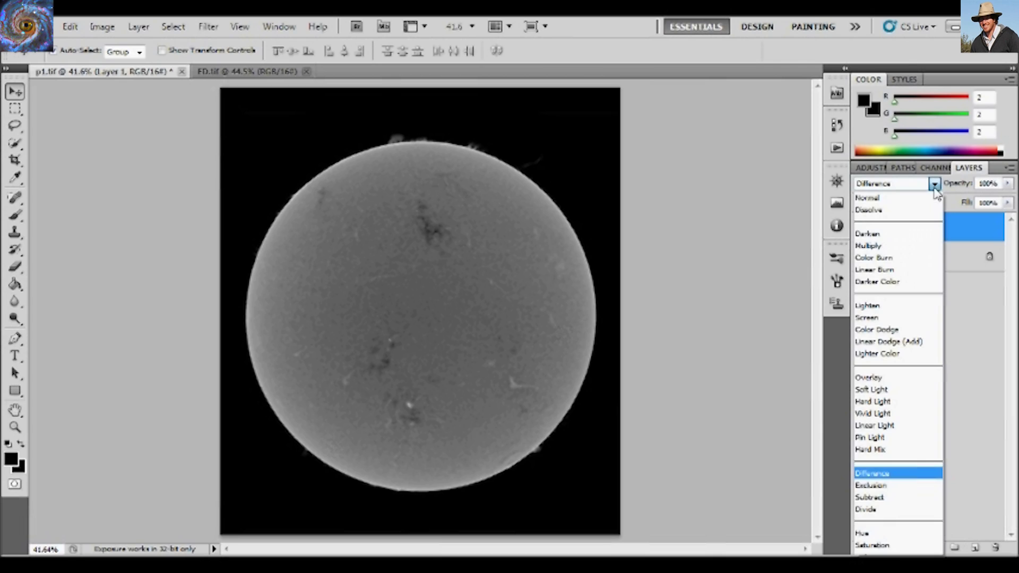
click(910, 201)
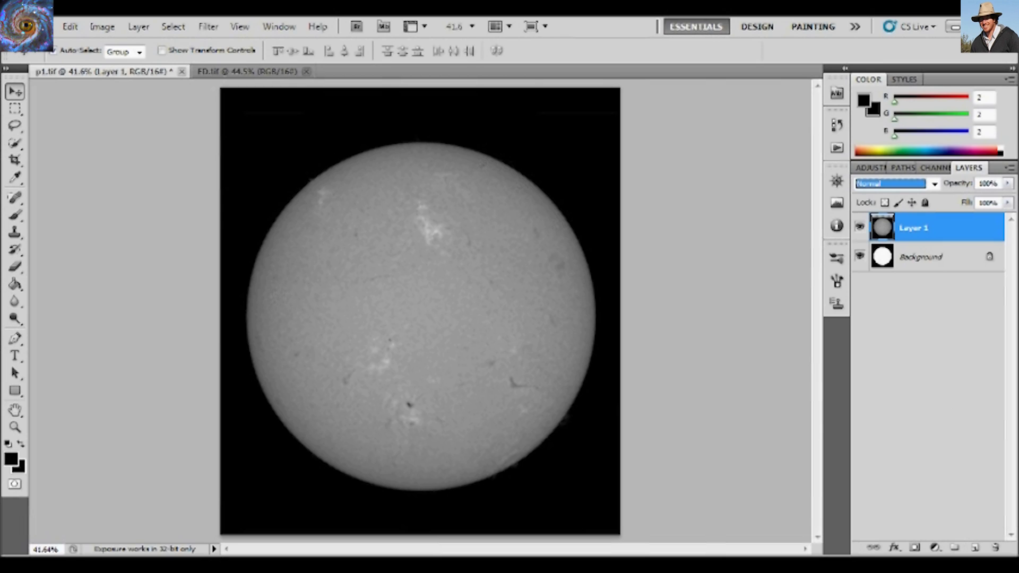
click(926, 565)
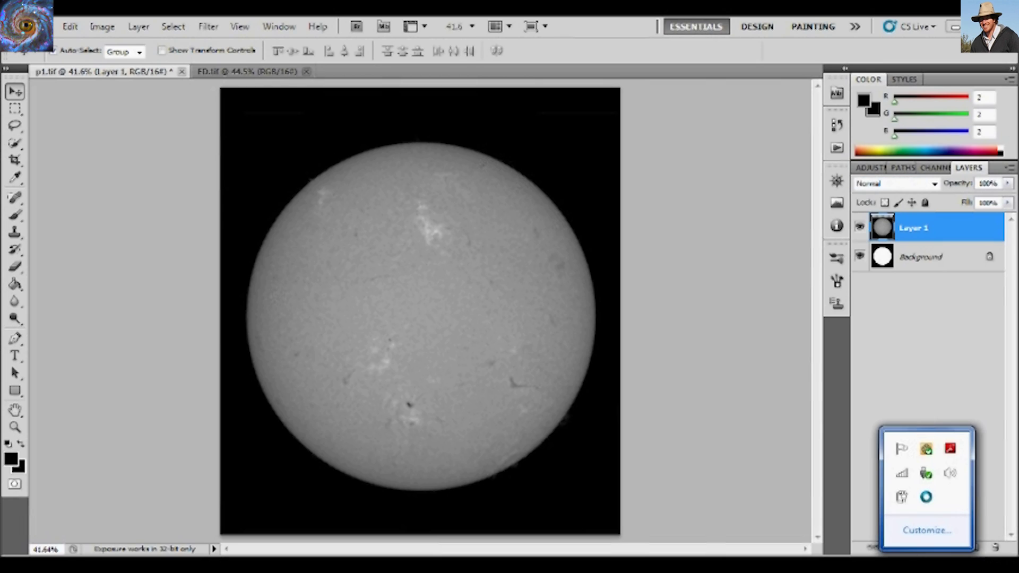
click(926, 497)
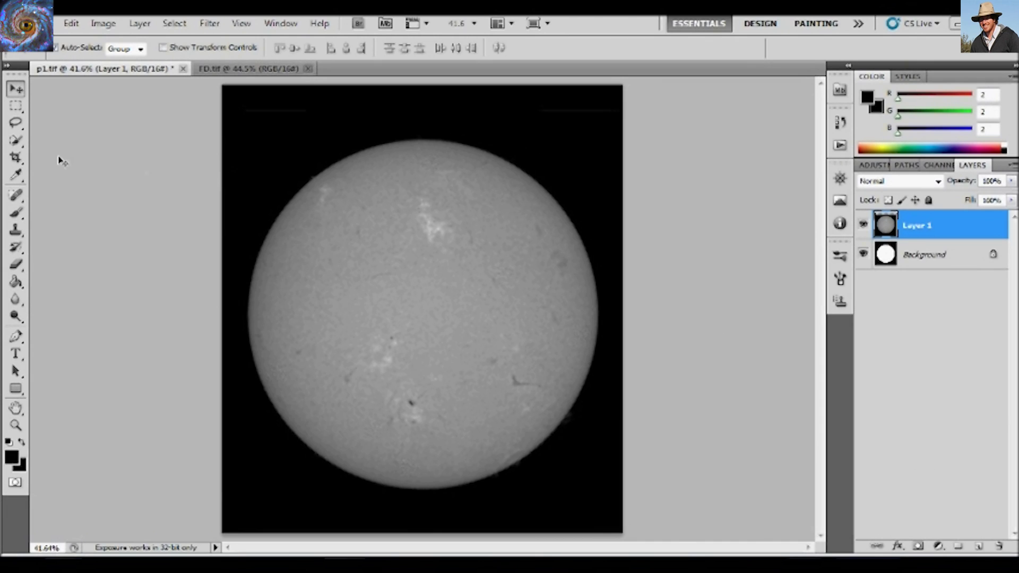
Try selecting the solar disk on Layer 1 with the Quick Selection tool and drop the selection
click(16, 140)
click(20, 145)
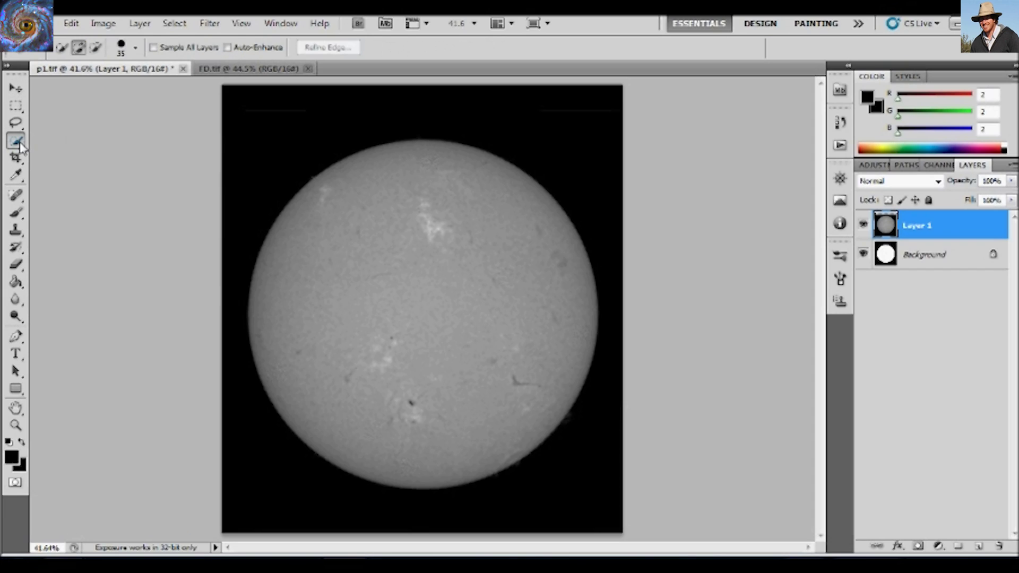
mouse_move(316, 244)
mouse_down()
mouse_move(303, 305)
mouse_move(377, 409)
mouse_move(368, 405)
mouse_up()
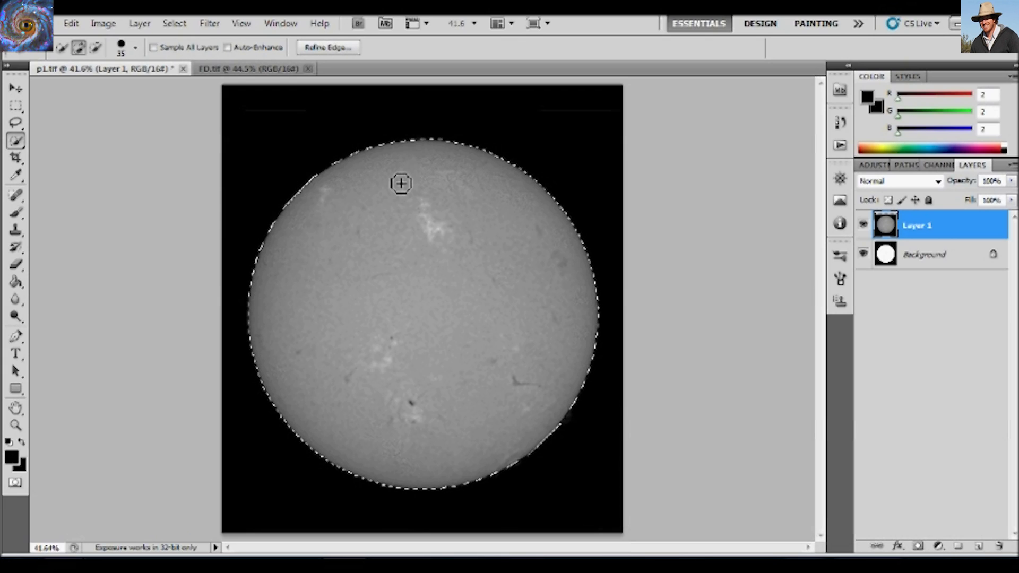
key(ctrl+d)
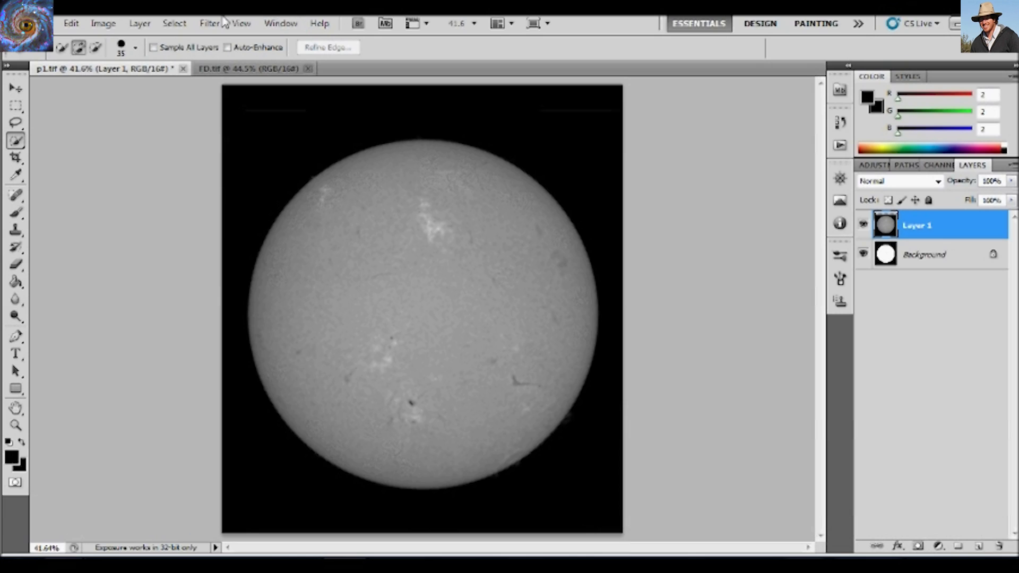
Select the black background around the sun with Color Range, adjusting the fuzziness, and invert the selection to the solar disk
click(173, 22)
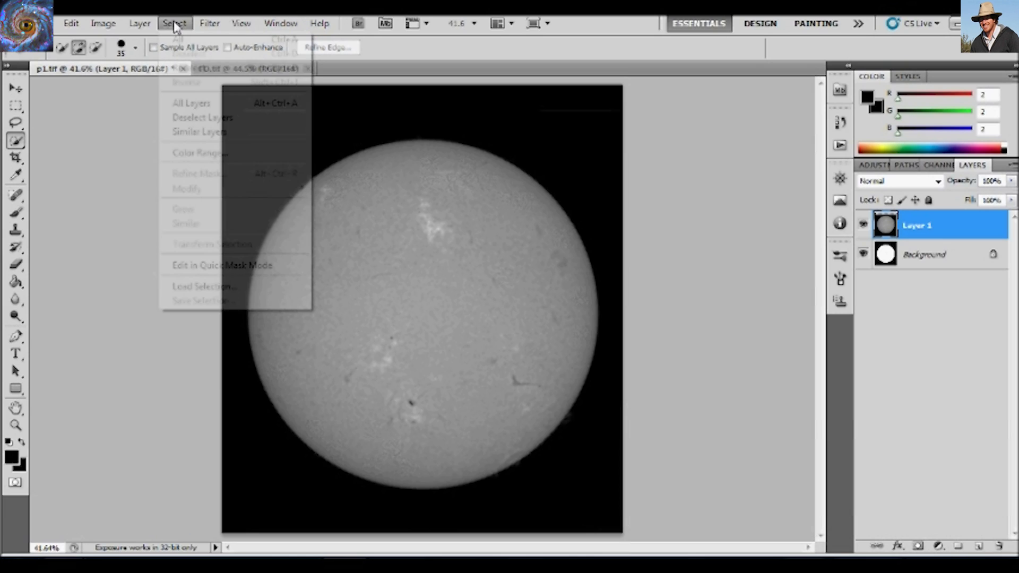
click(179, 154)
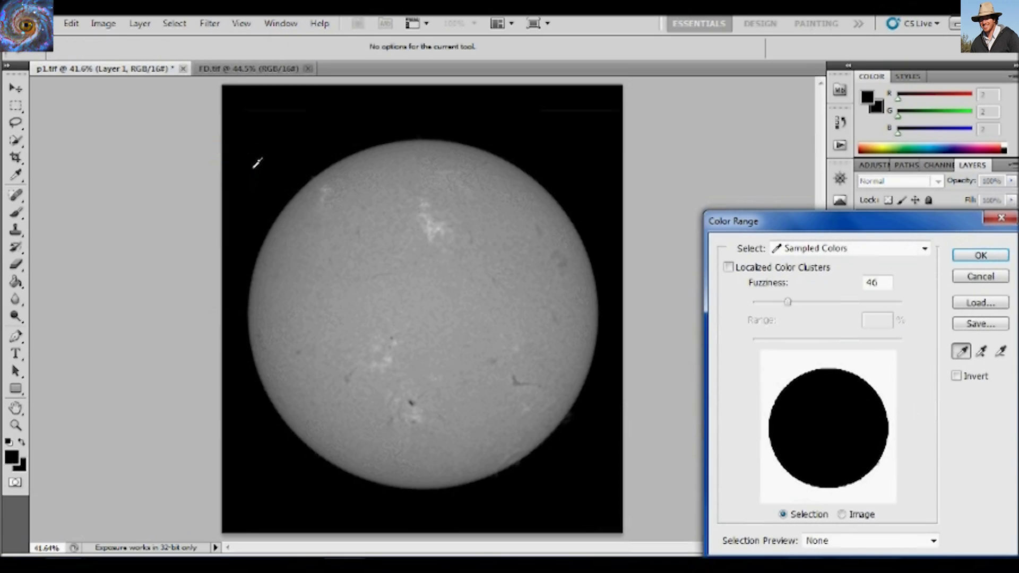
click(255, 160)
mouse_move(788, 301)
mouse_down()
mouse_move(874, 310)
mouse_move(703, 298)
mouse_move(686, 307)
mouse_move(815, 296)
mouse_move(1014, 351)
mouse_move(802, 300)
mouse_move(766, 306)
mouse_move(801, 316)
mouse_up()
click(981, 256)
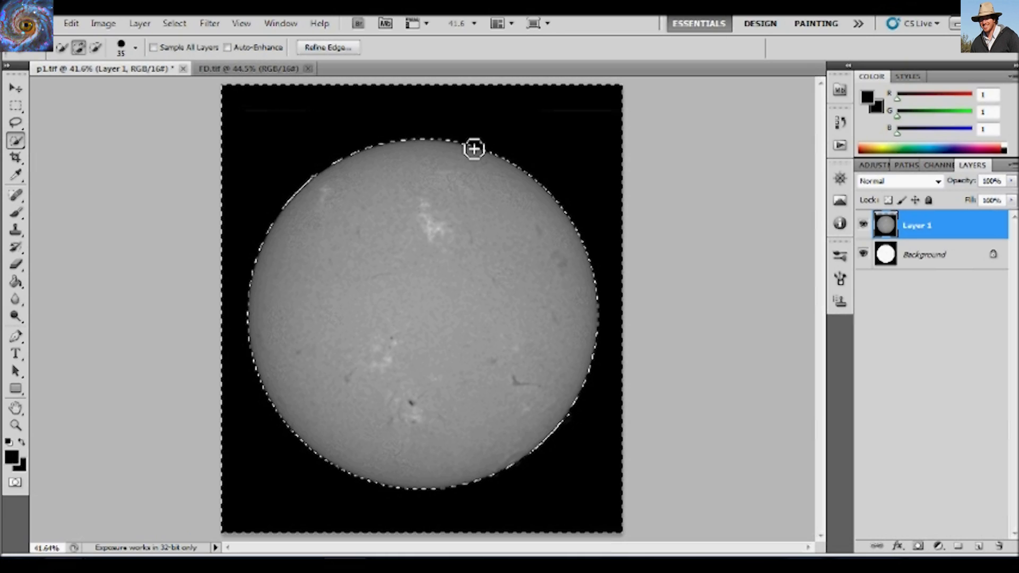
click(174, 22)
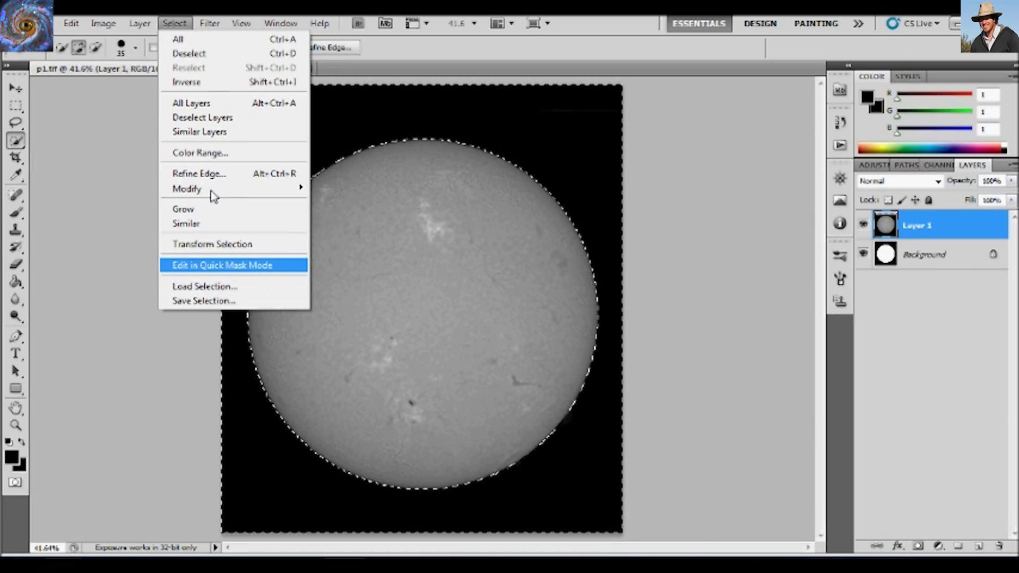
click(235, 84)
Save the disk selection as a new channel named a, deselect, and display that channel on its own
click(174, 23)
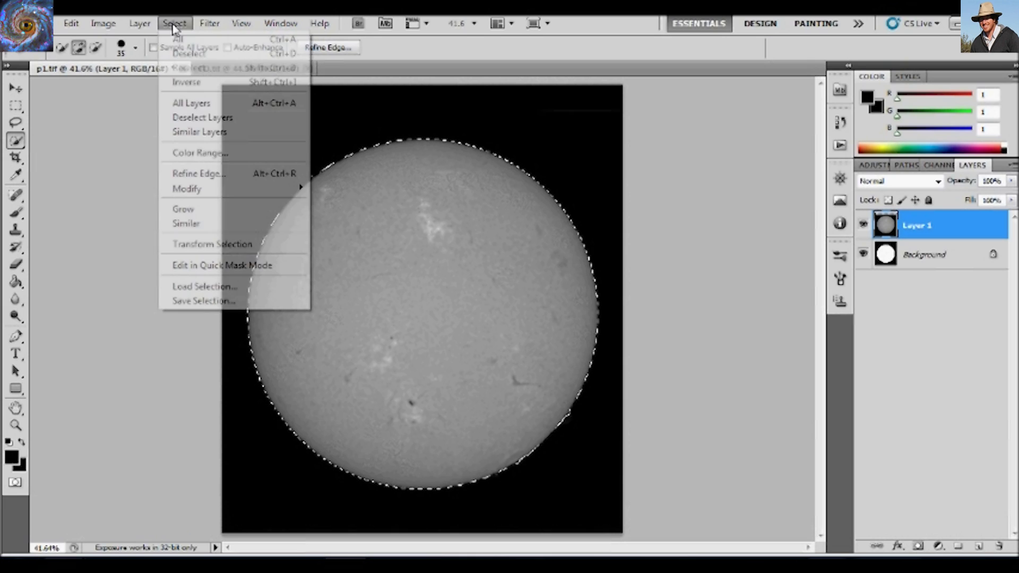
click(200, 301)
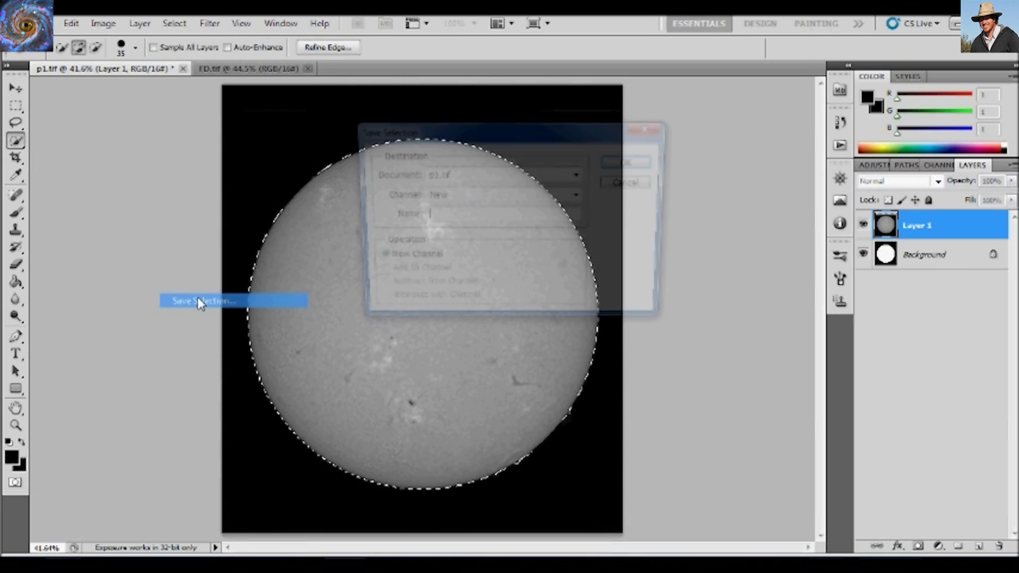
text(a)
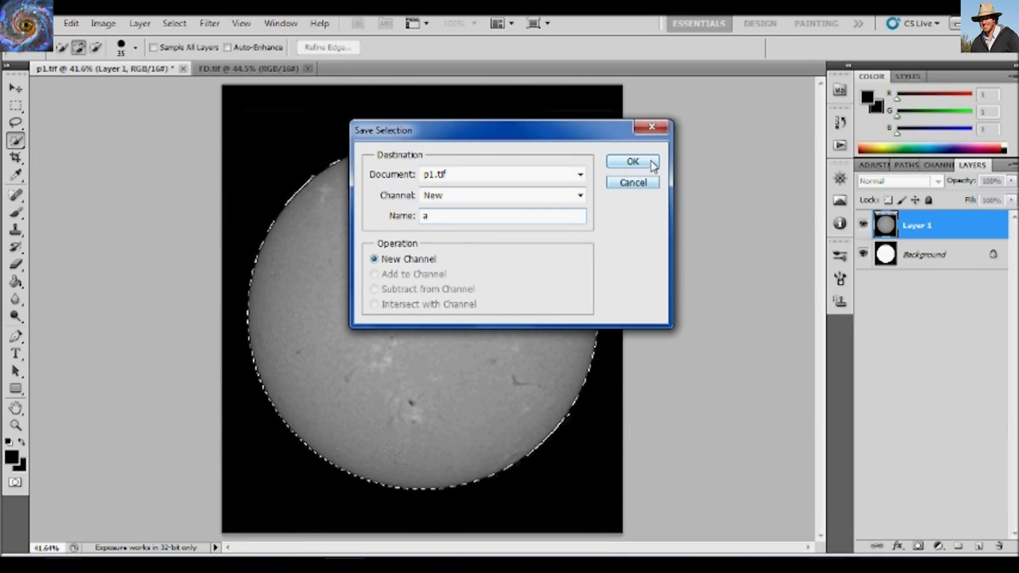
click(632, 162)
key(ctrl+d)
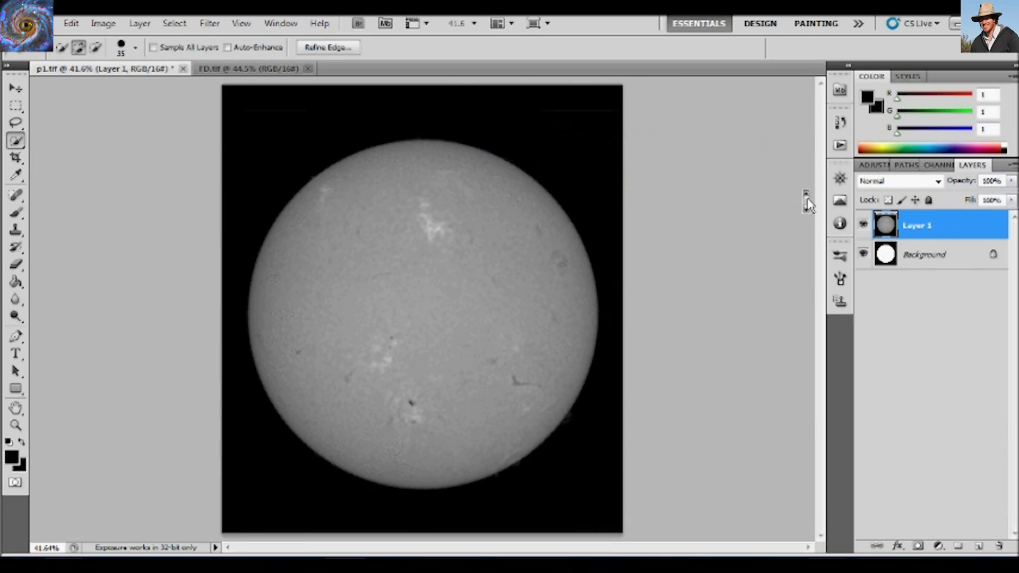
click(939, 166)
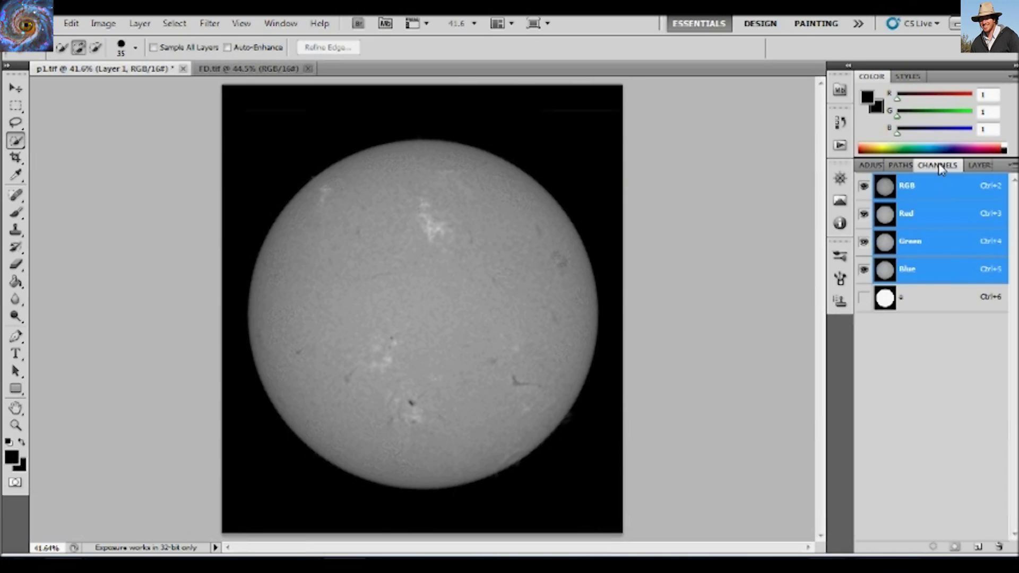
click(905, 302)
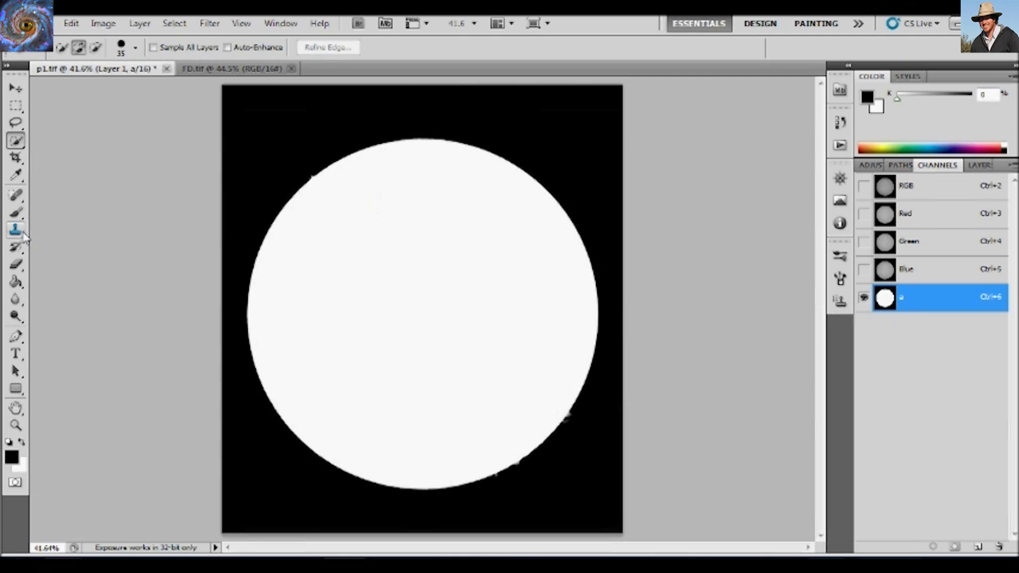
Try the Eraser on the black area of channel a above the disk, undo the stroke, and choose the Brush tool
click(15, 264)
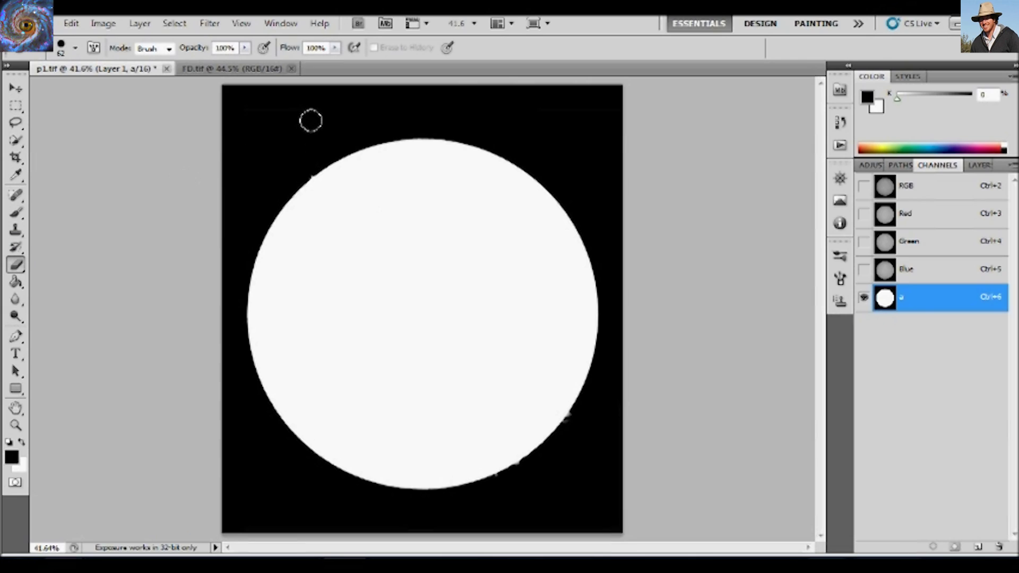
drag(299, 110, 277, 114)
key(ctrl+z)
click(15, 212)
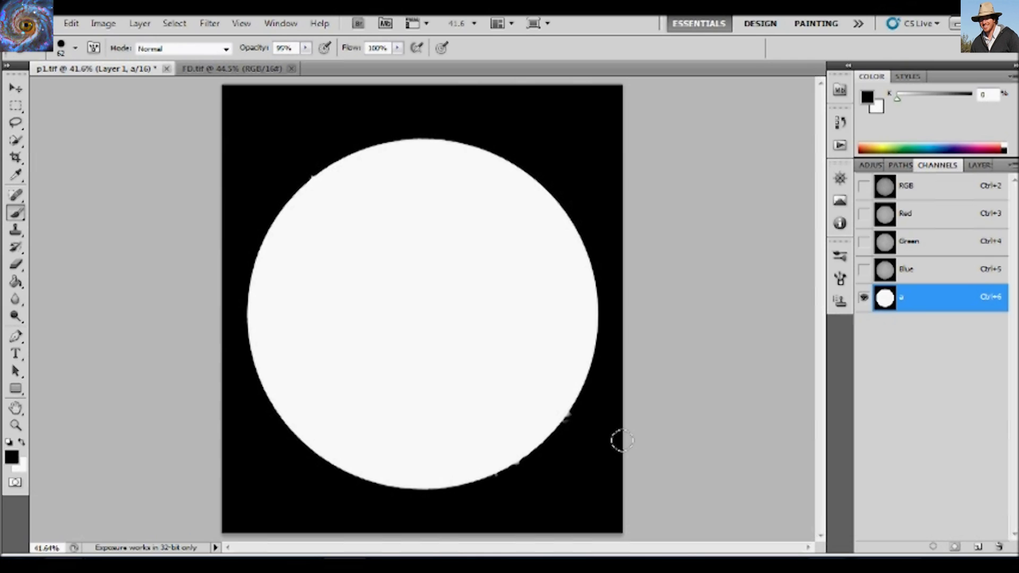
Apply a Median noise filter to channel a, with a radius large enough to remove the specks along the disk's edge
click(209, 23)
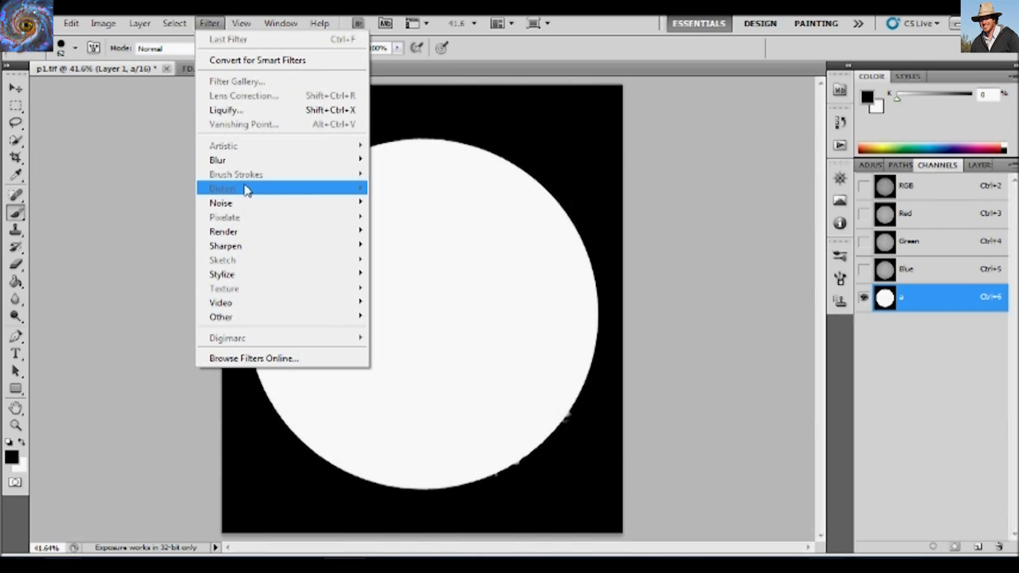
mouse_move(246, 203)
click(397, 245)
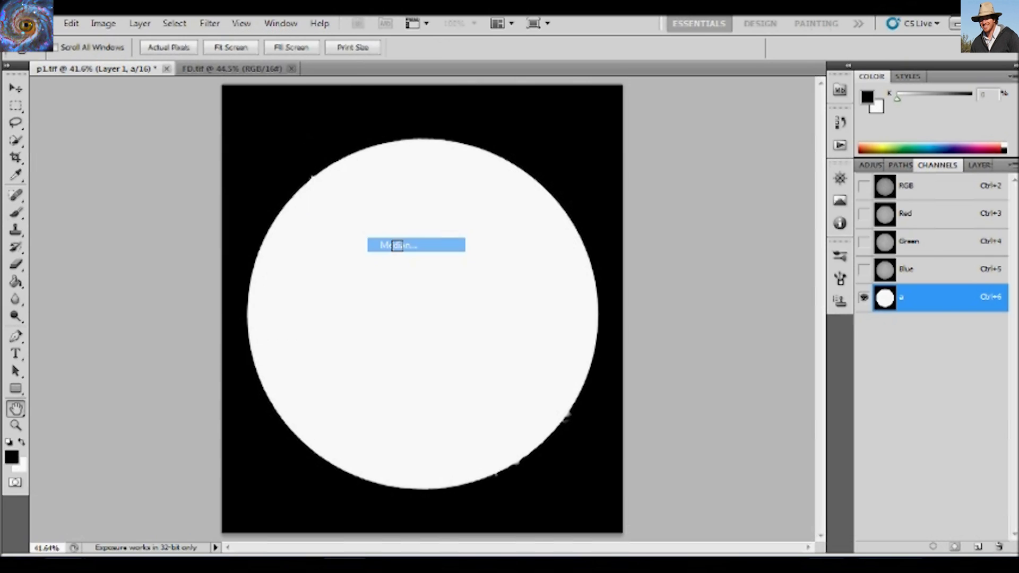
drag(908, 313, 822, 314)
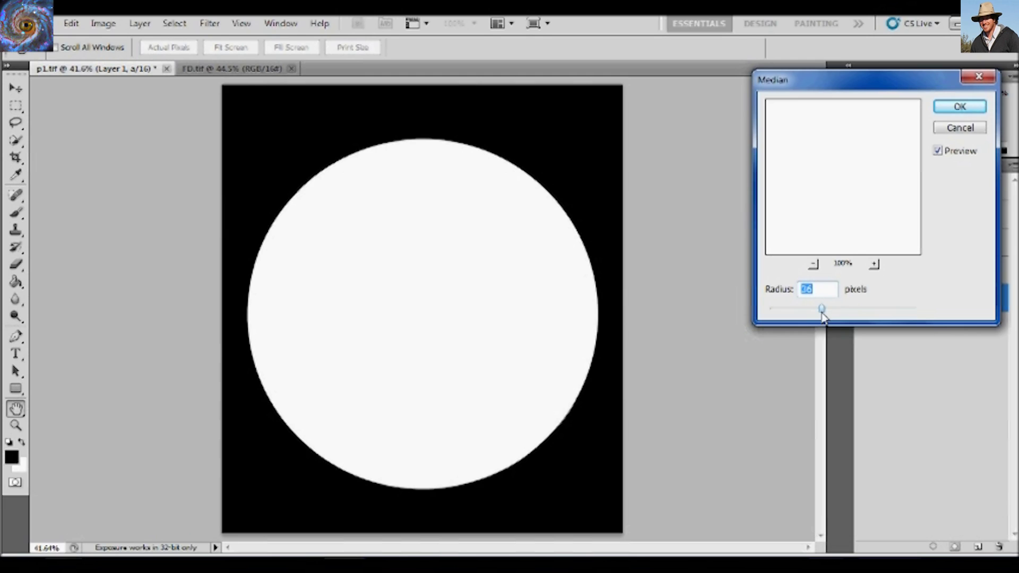
mouse_move(822, 314)
mouse_down()
mouse_move(768, 316)
mouse_move(808, 313)
mouse_up()
click(960, 107)
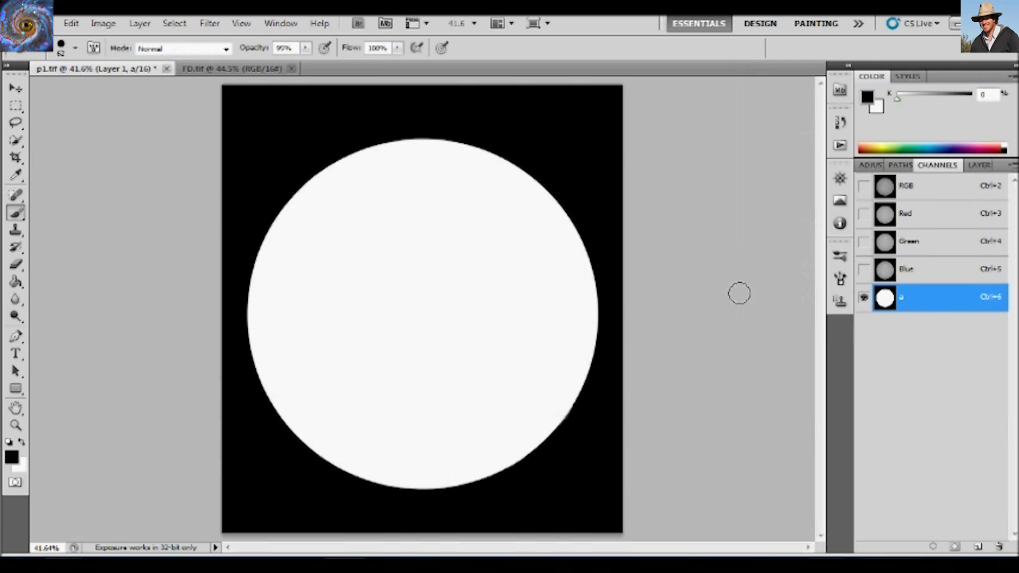
Copy the entire contents of channel a and make Layer 1 active again
key(ctrl+a)
click(978, 165)
click(918, 228)
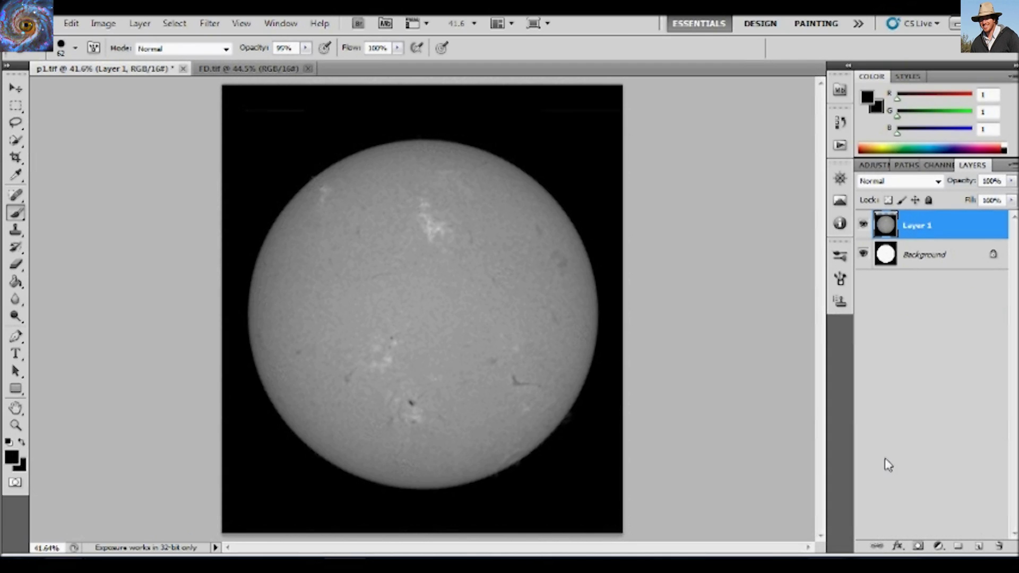
Add a layer mask to Layer 1, paste the copied disk channel into it, return to the layer's image and deselect
click(920, 547)
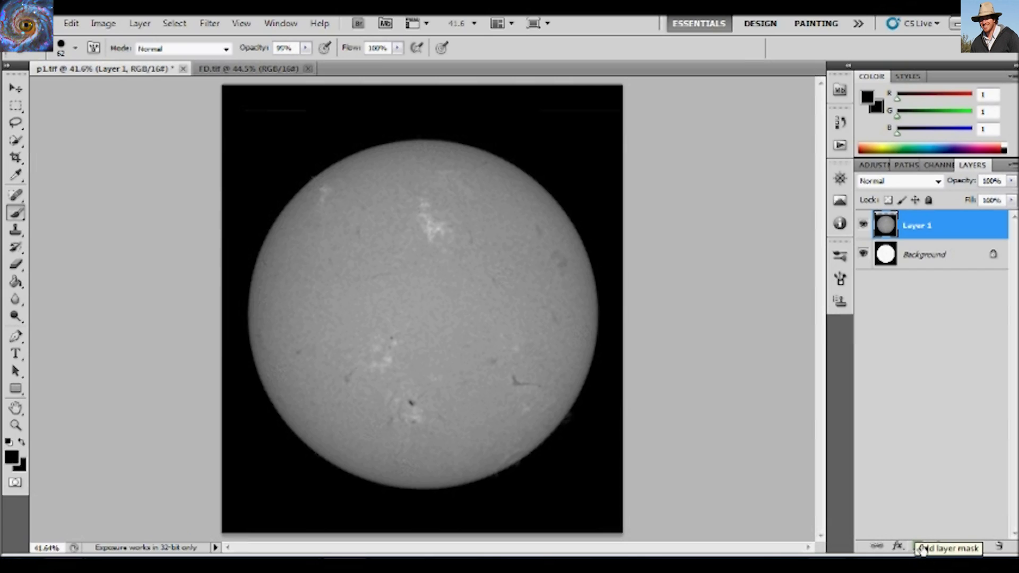
click(920, 549)
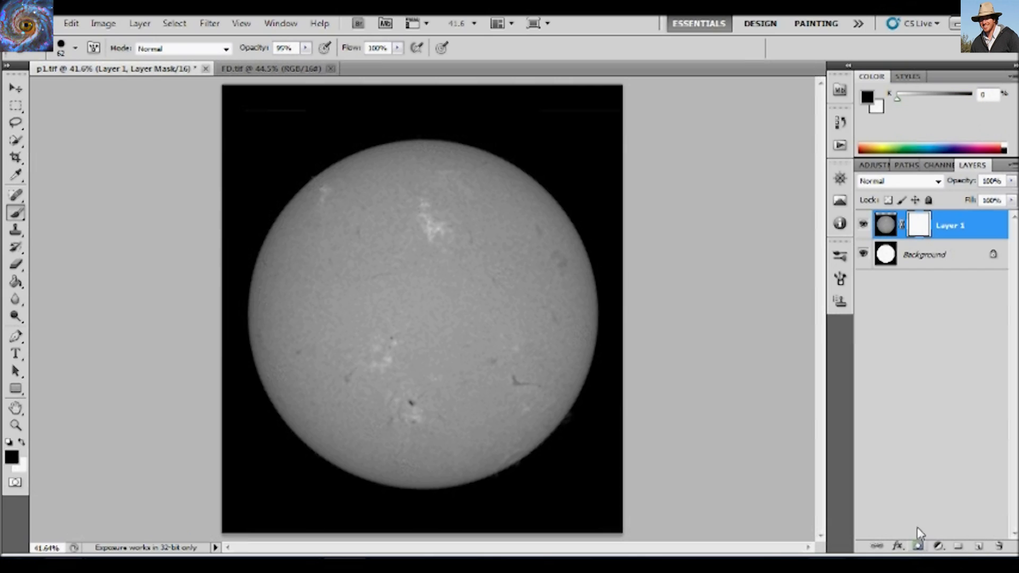
alt+click(926, 230)
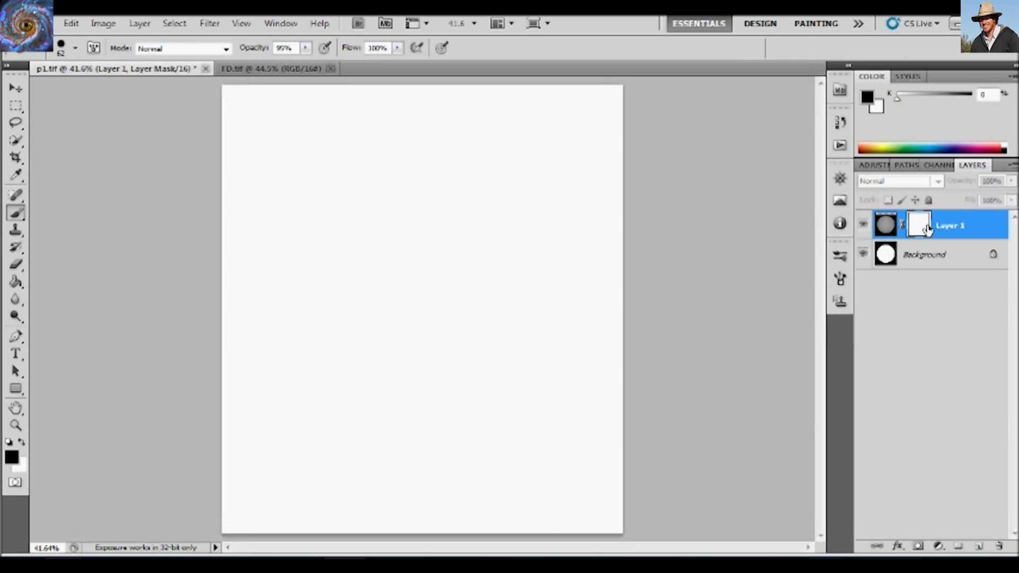
key(ctrl+v)
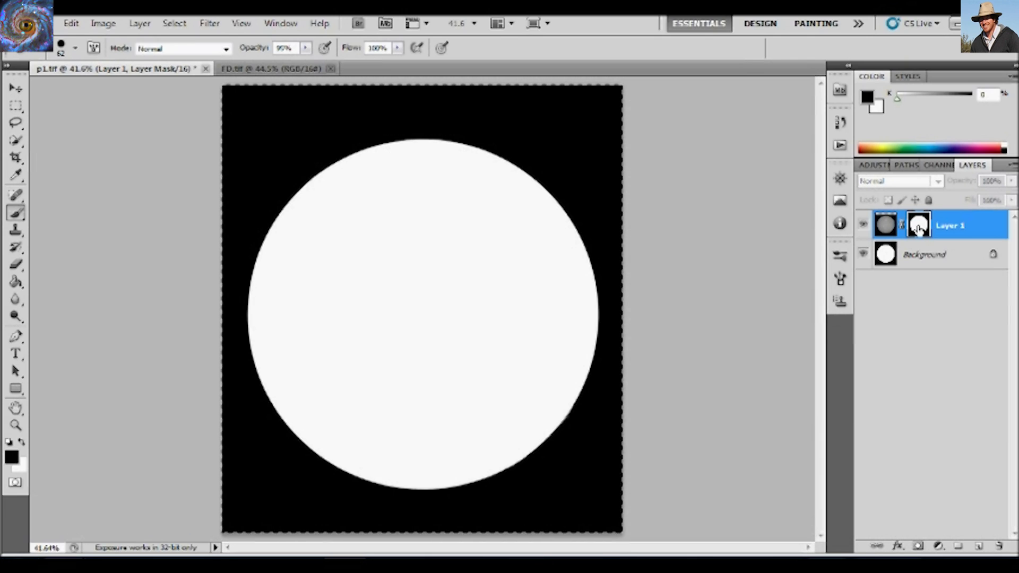
click(890, 231)
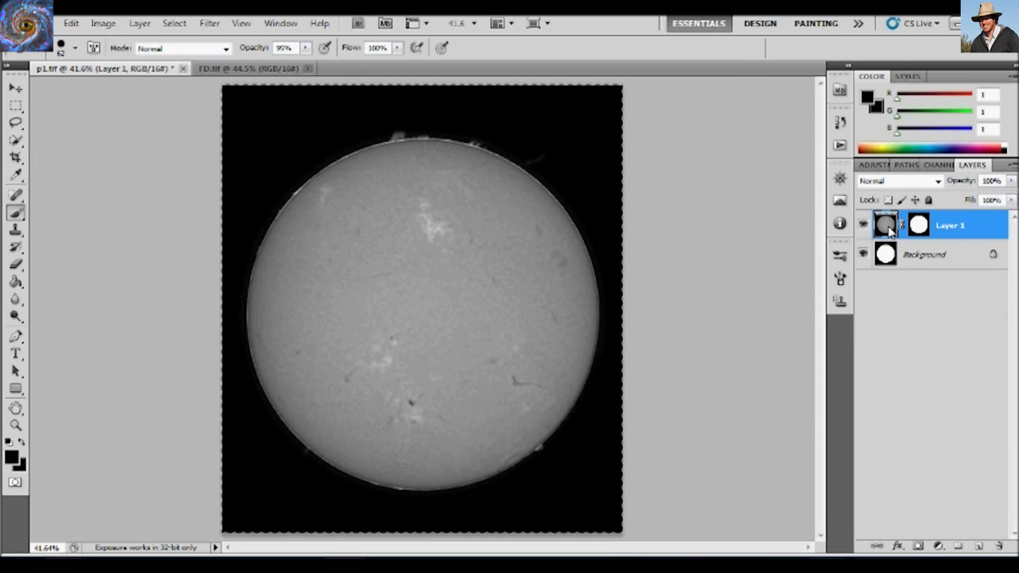
key(ctrl+d)
Reposition the masked surface layer with the Move tool, nudging it up until its limb fits evenly inside the prominence ring
click(16, 88)
mouse_move(498, 284)
mouse_down()
mouse_move(558, 277)
mouse_move(509, 348)
mouse_move(541, 311)
mouse_move(490, 271)
mouse_move(490, 282)
mouse_up()
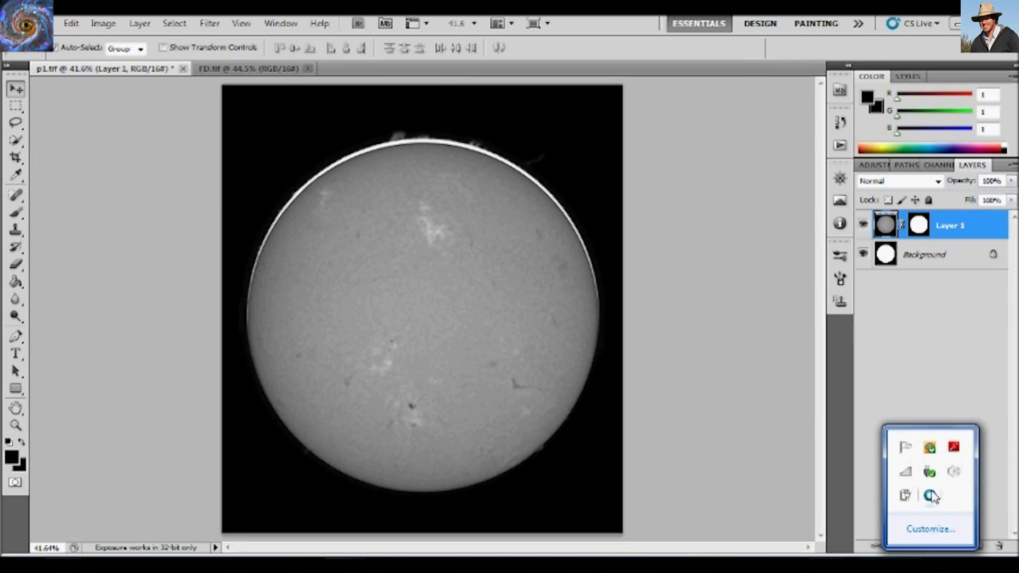
click(420, 312)
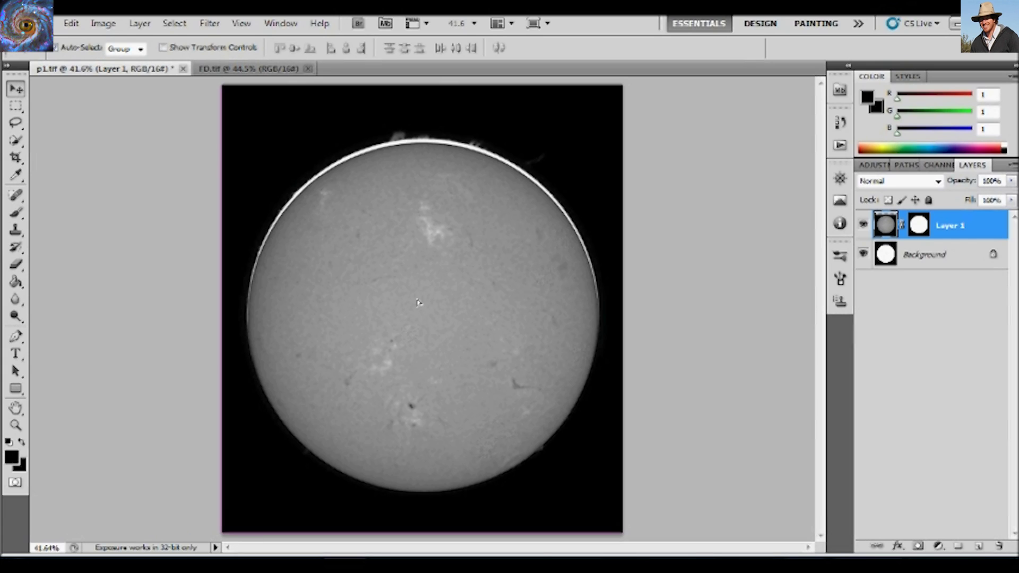
key(ctrl+z)
key(ctrl+z)
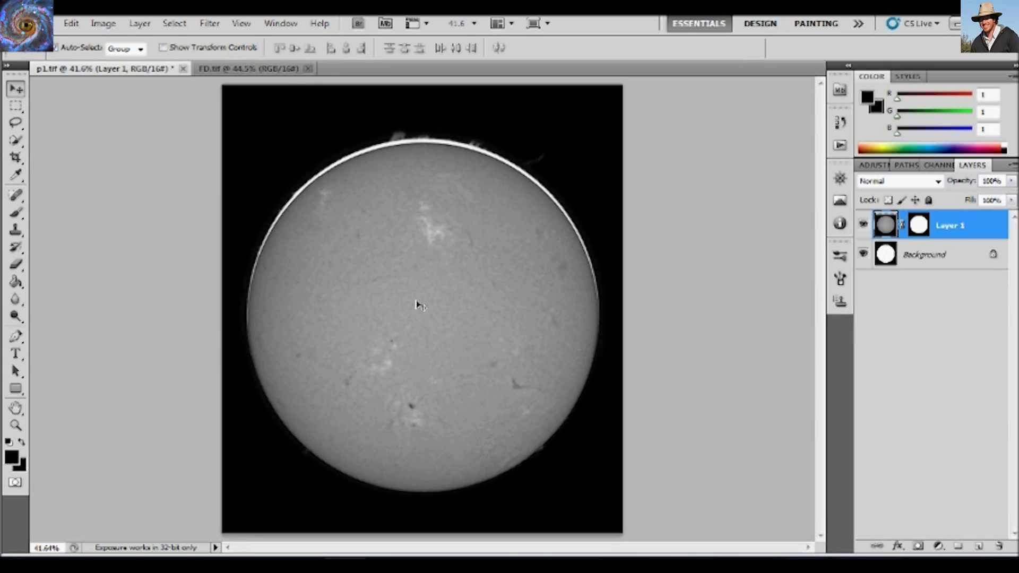
key(Up)
key(Up)
key(Up)
key(Up)
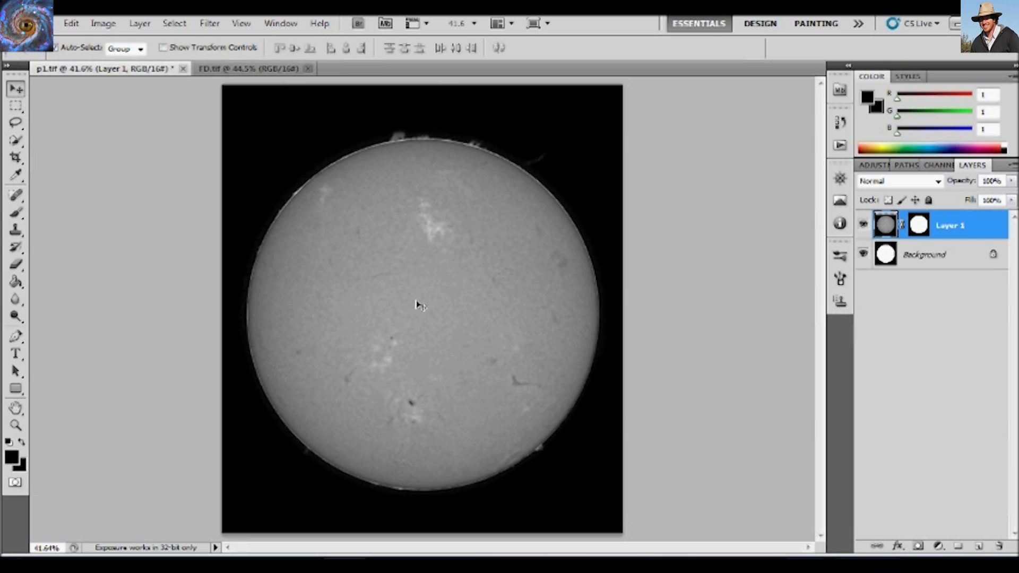
Apply Smart Sharpen to Layer 1's surface image with amount 275%, radius 1.0 px, Lens Blur removal and More Accurate enabled
key(ctrl+1)
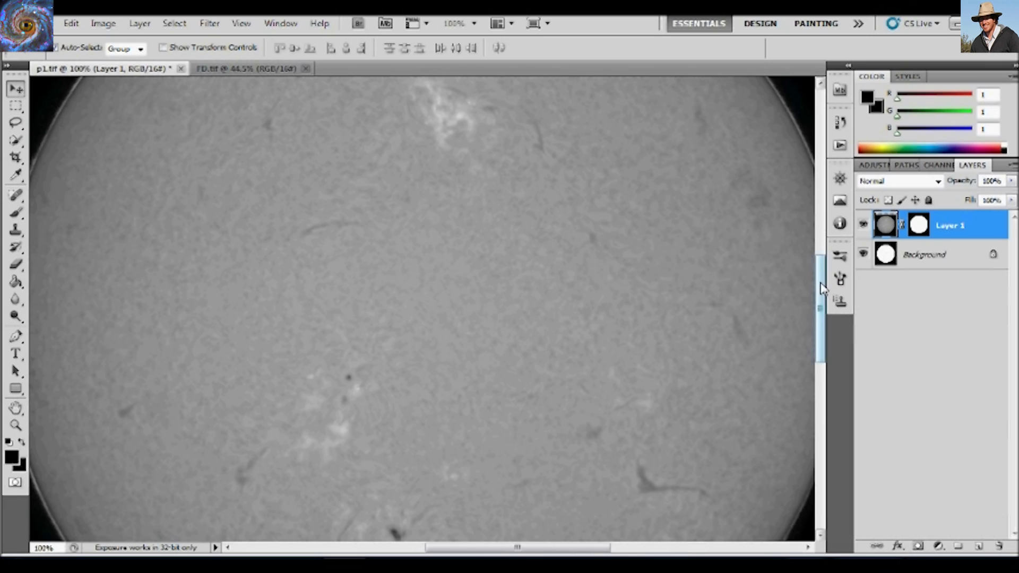
drag(821, 284, 826, 232)
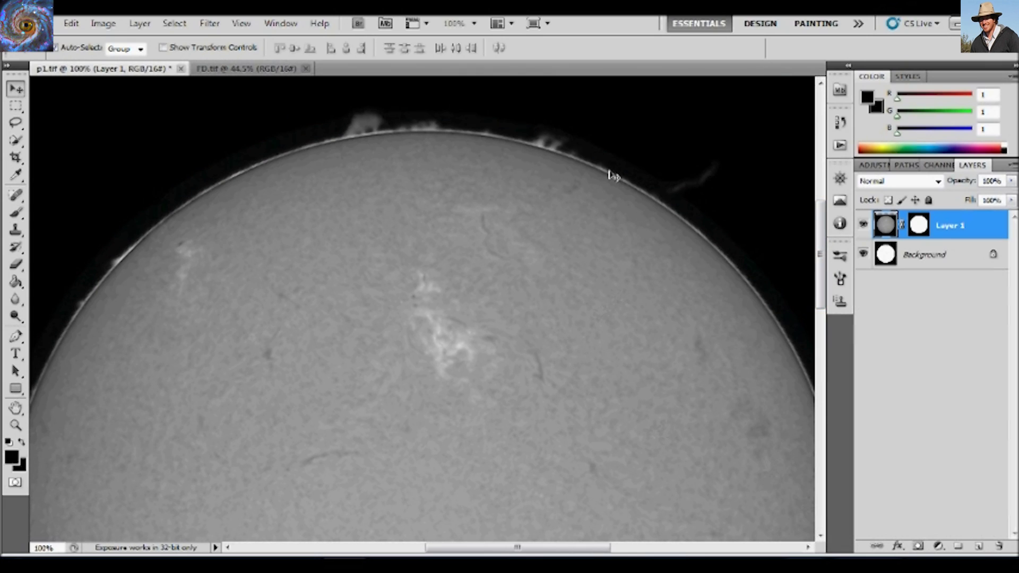
drag(826, 219, 832, 324)
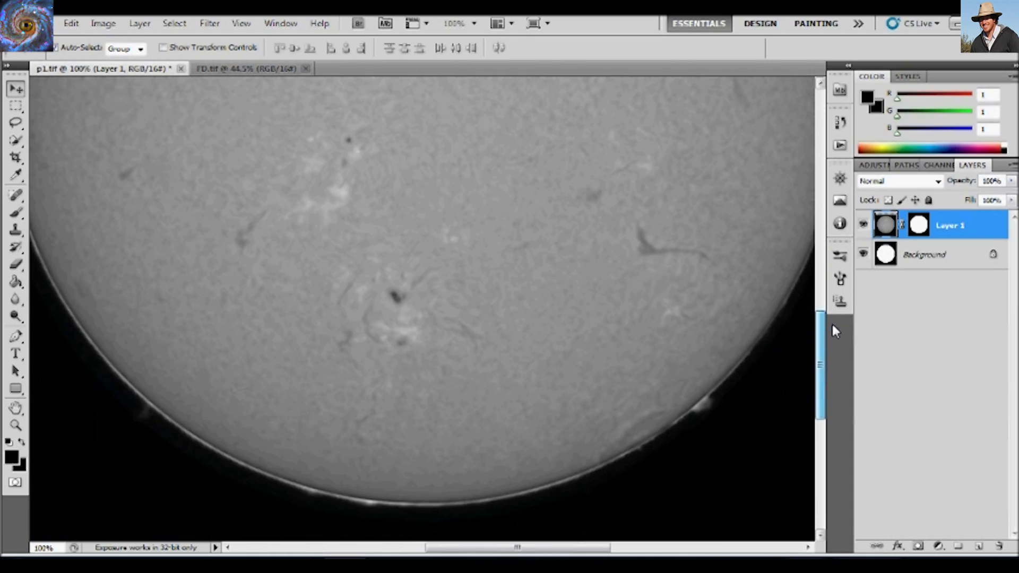
key(ctrl+0)
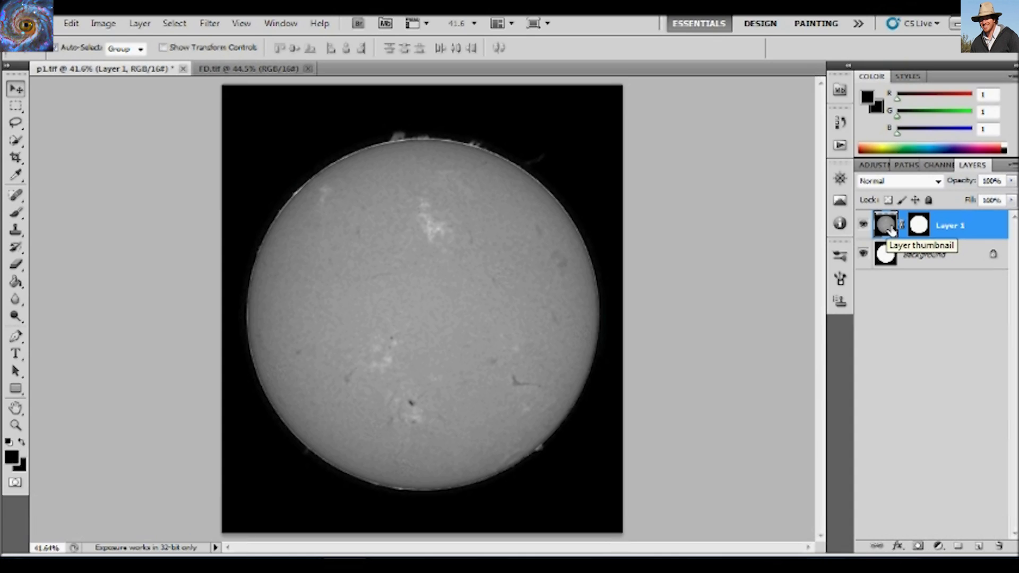
key(ctrl+plus)
key(ctrl+plus)
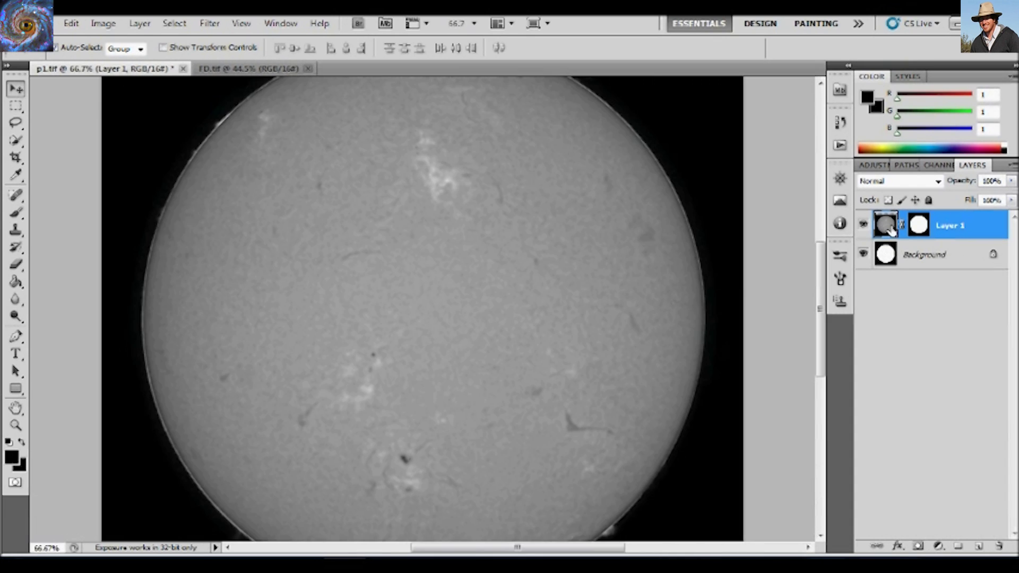
click(209, 24)
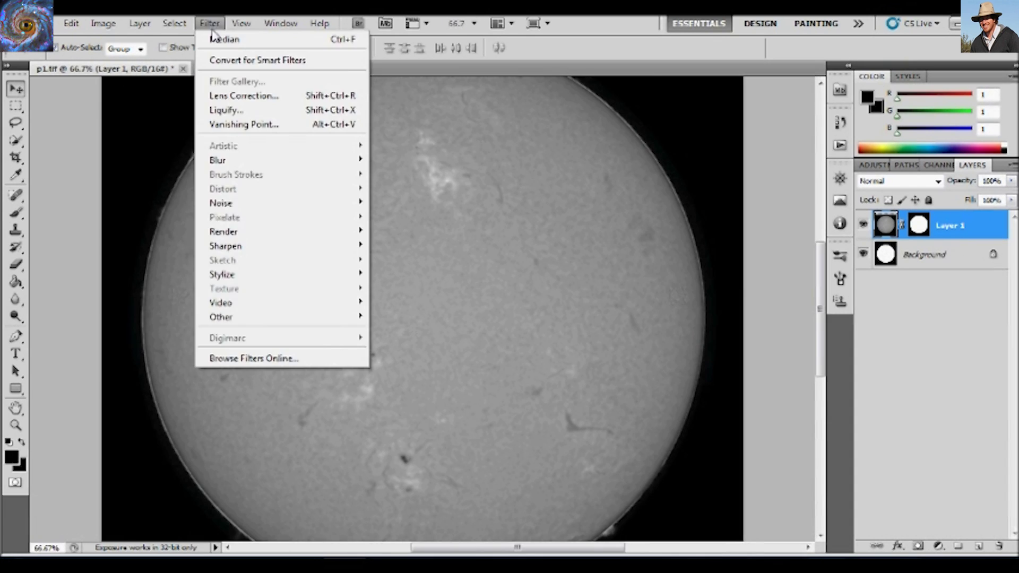
mouse_move(279, 247)
click(410, 288)
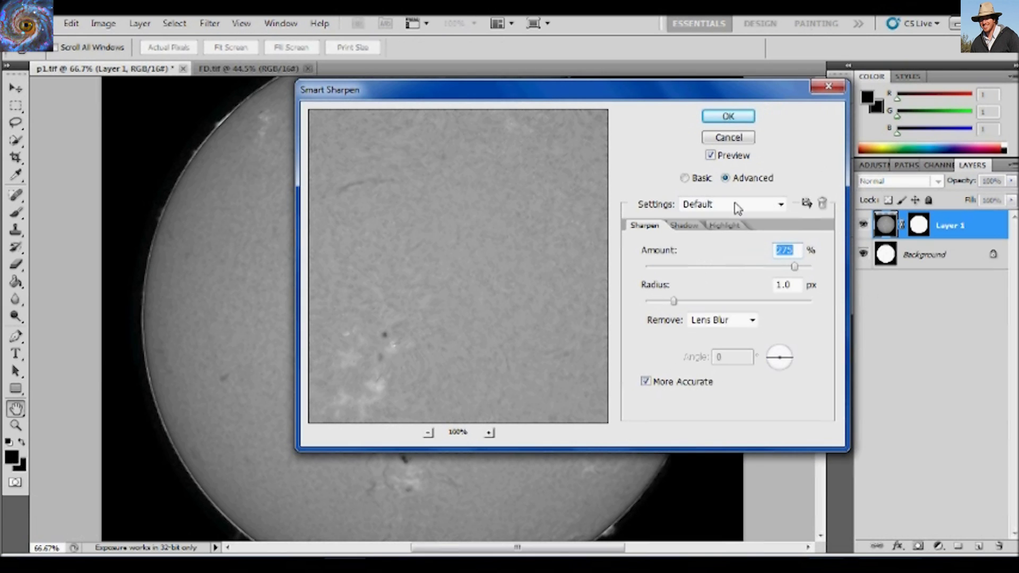
click(728, 116)
Apply an Unsharp Mask to Layer 1's surface image with an amount of 25% and a radius of 2 pixels
click(208, 23)
click(209, 24)
click(212, 23)
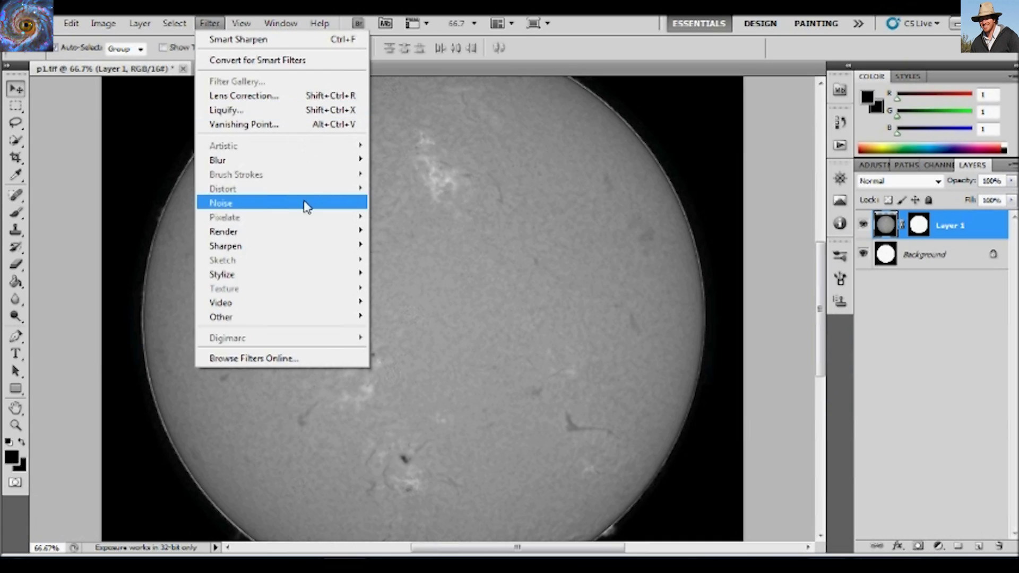
mouse_move(289, 245)
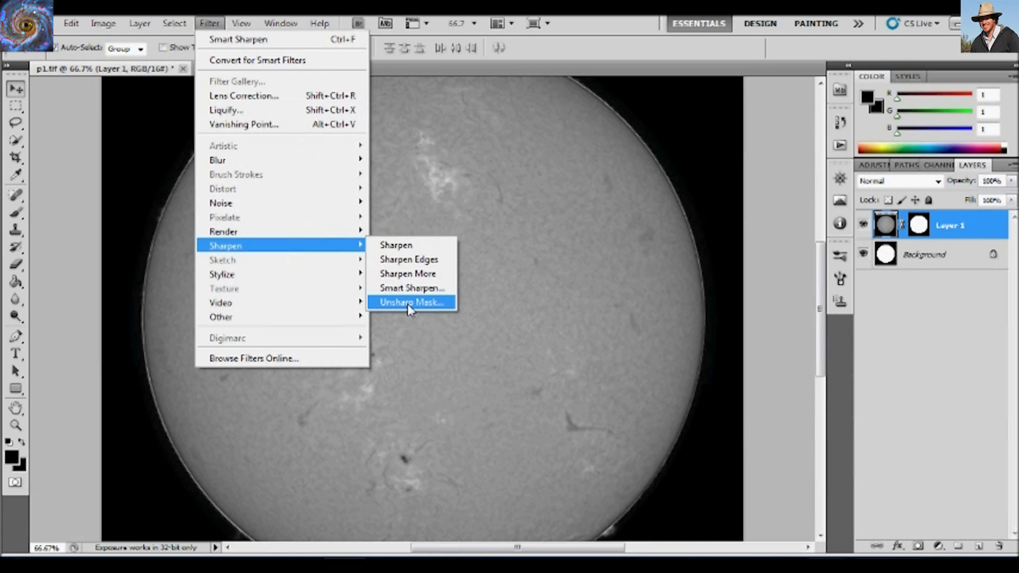
click(418, 302)
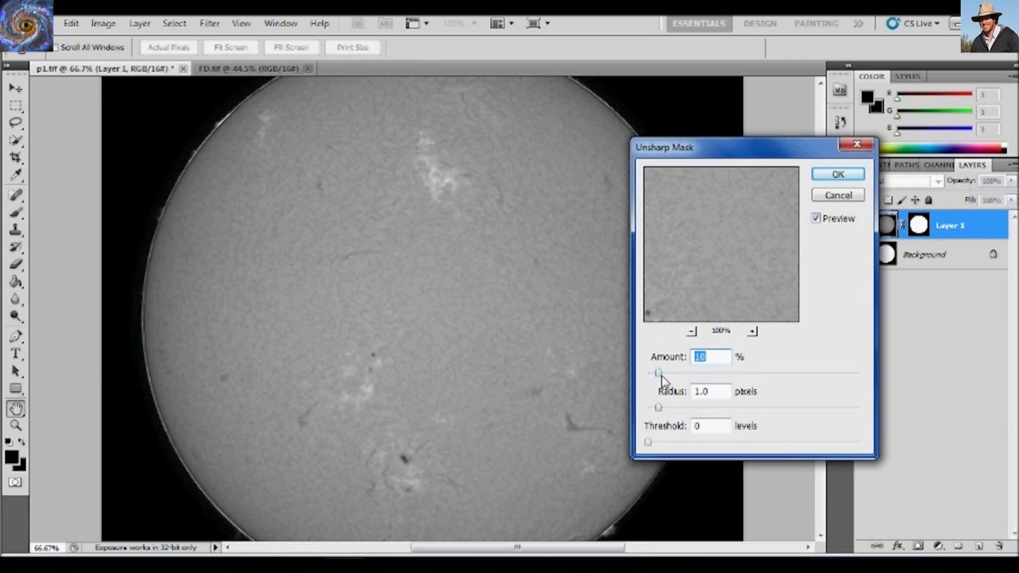
text(25)
key(Tab)
text(2)
click(843, 176)
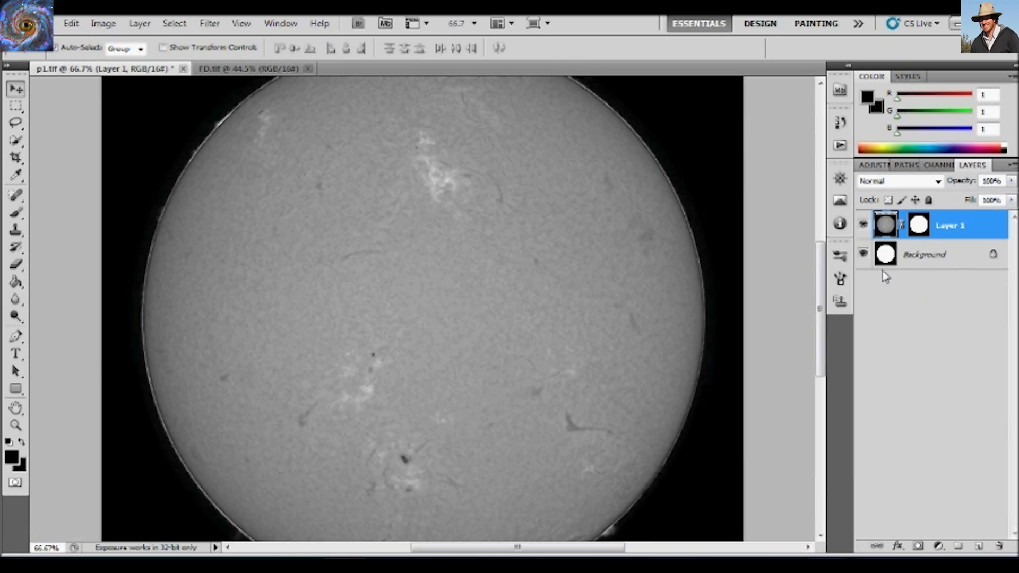
Examine the sharpened limb and sunspot regions at high zoom, and undo the accidental shift of the layer
drag(821, 273, 835, 237)
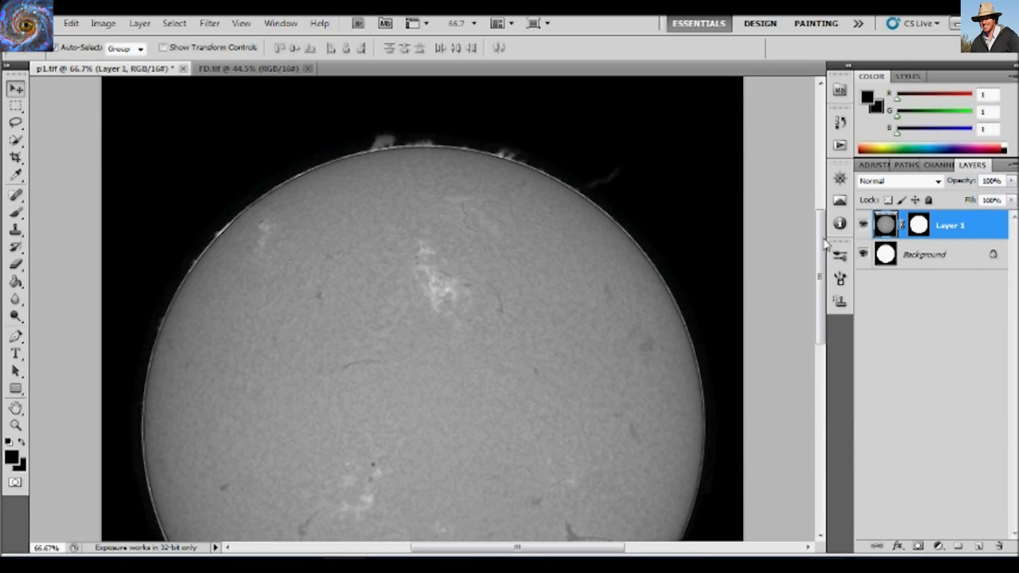
drag(821, 247, 832, 300)
key(ctrl+plus)
key(ctrl+plus)
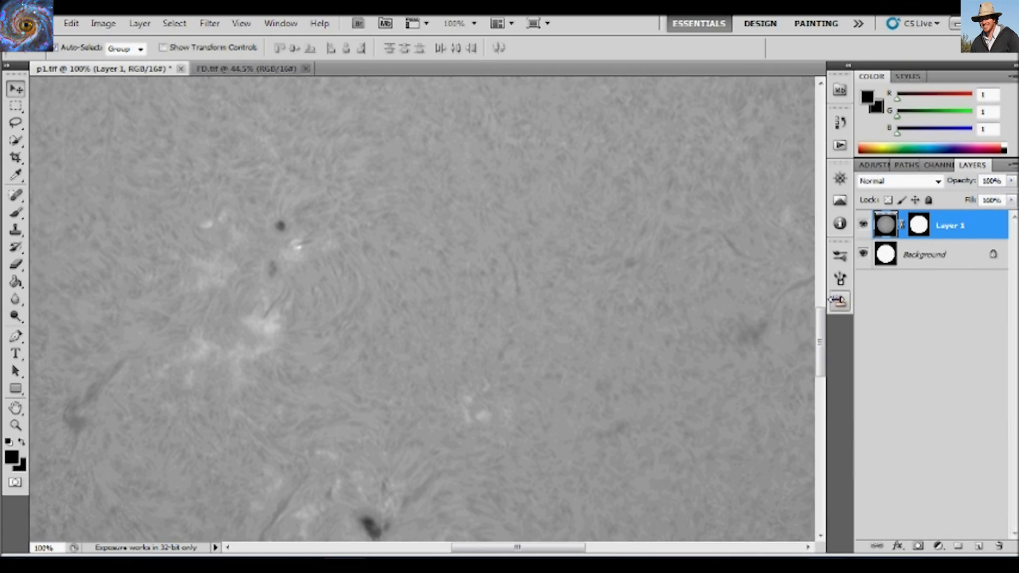
drag(397, 342, 428, 289)
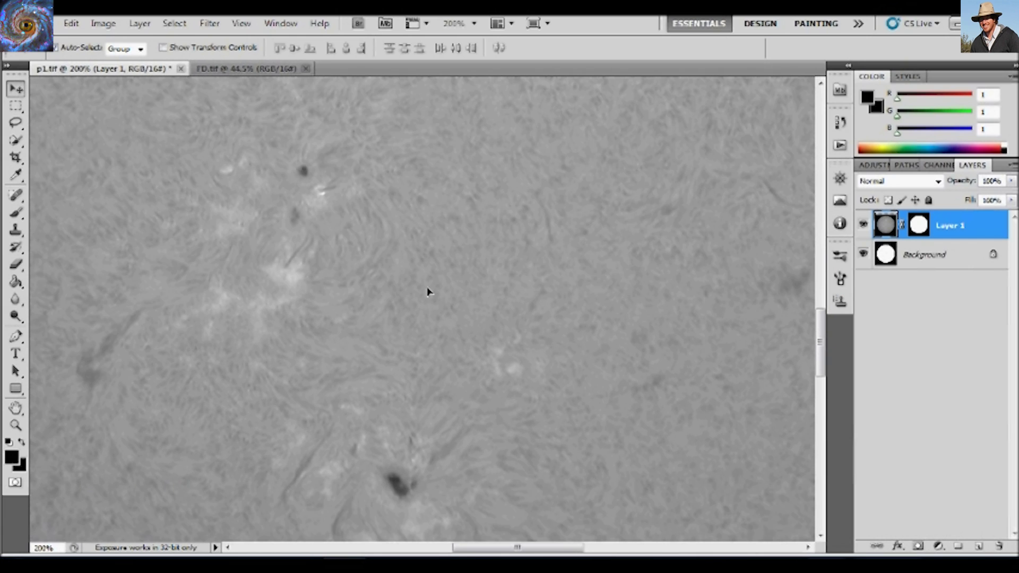
drag(435, 250, 450, 191)
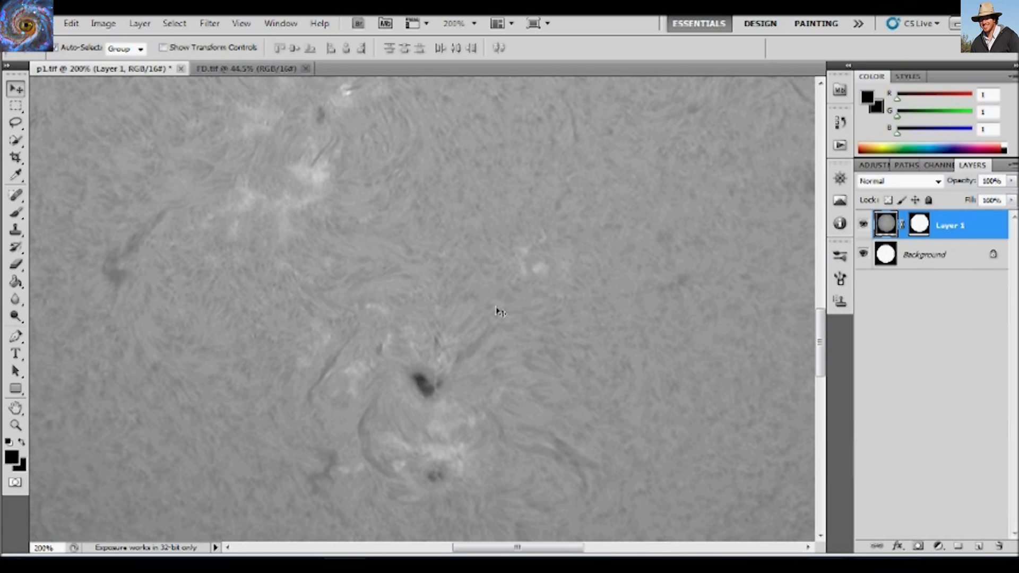
key(ctrl+0)
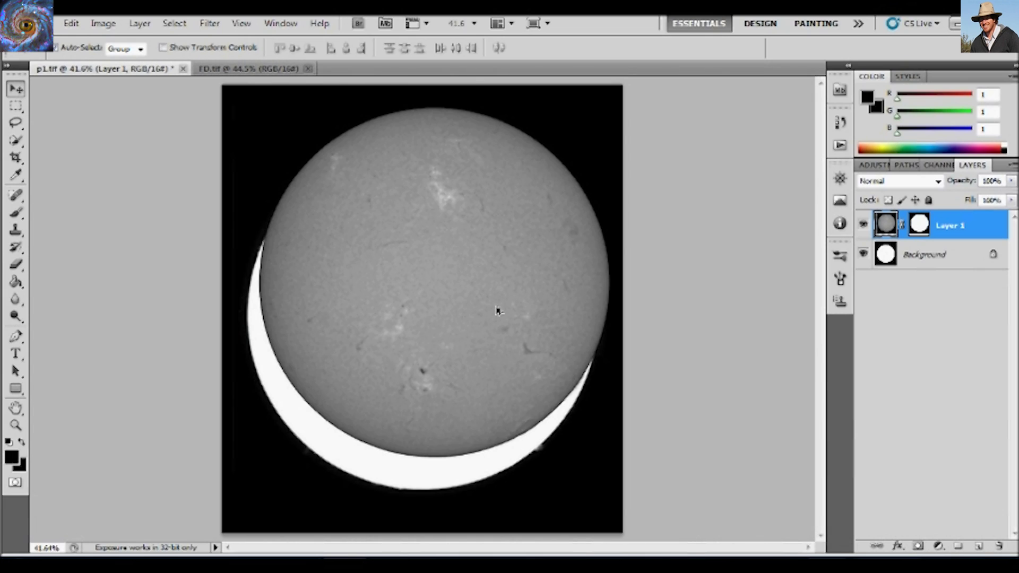
key(ctrl+z)
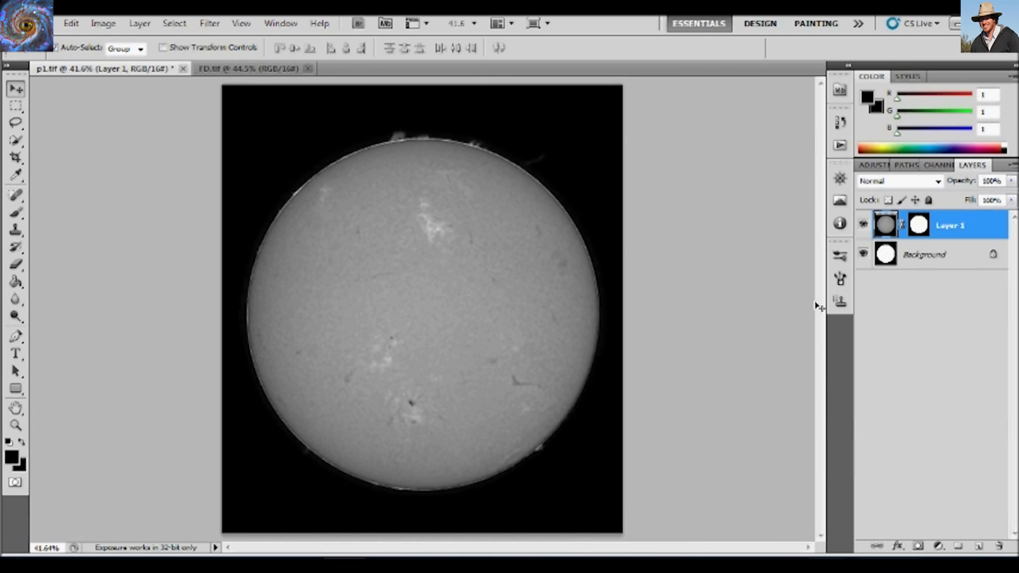
Shrink the Background prominence image slightly with a custom Lens Correction, setting the transform scale to 99%
key(ctrl+plus)
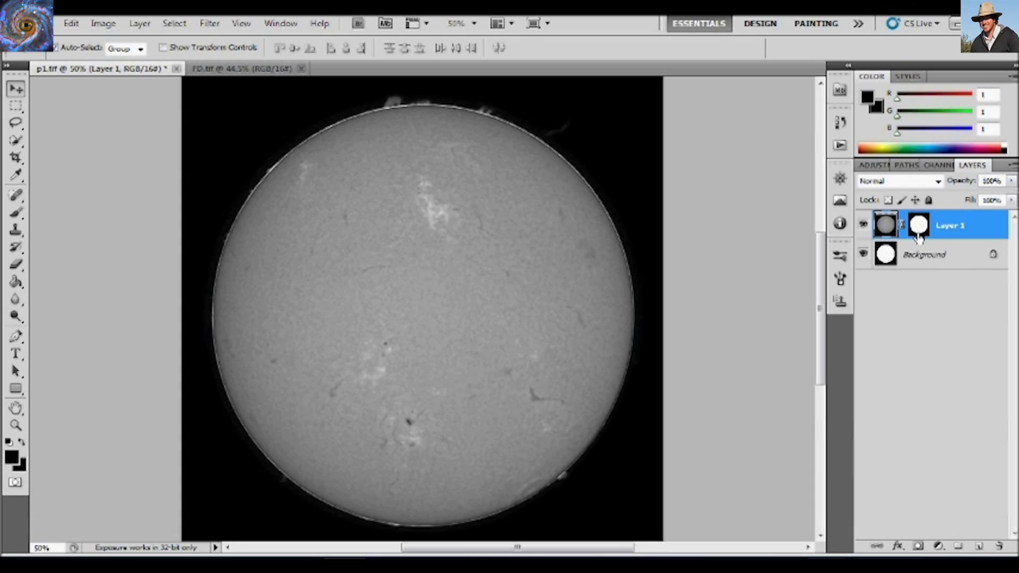
click(898, 261)
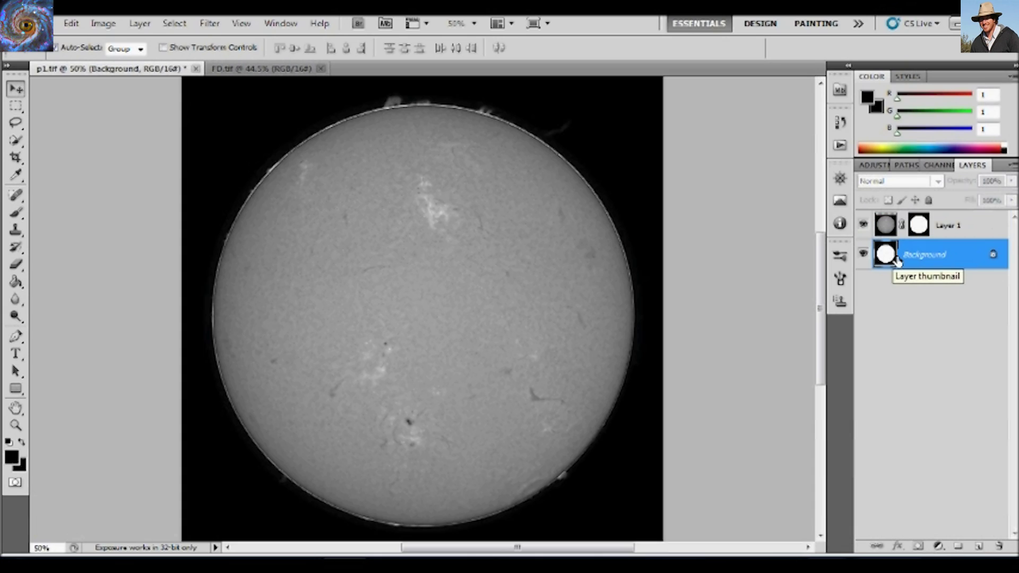
click(217, 26)
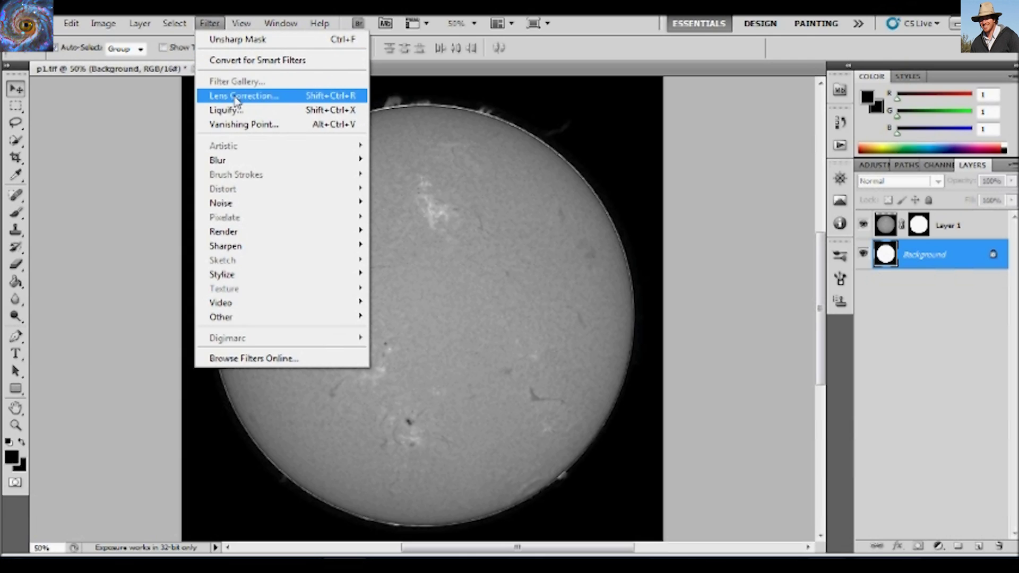
click(234, 96)
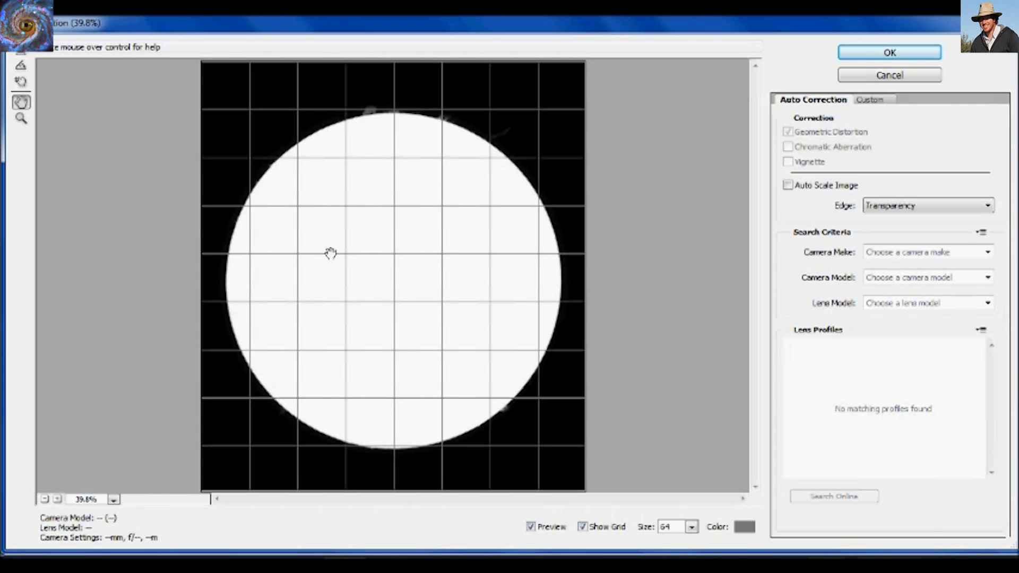
click(876, 100)
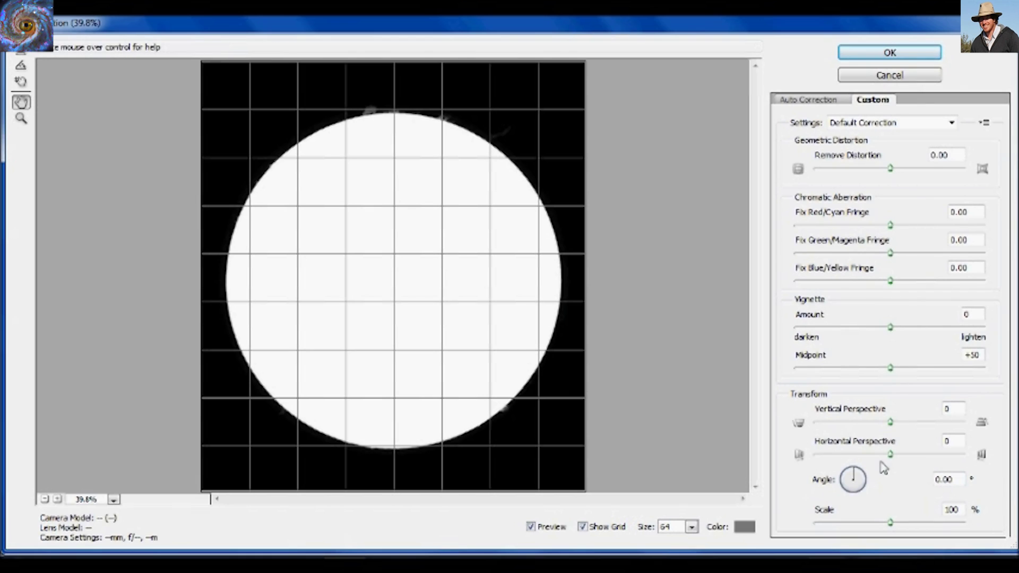
click(971, 512)
text(99)
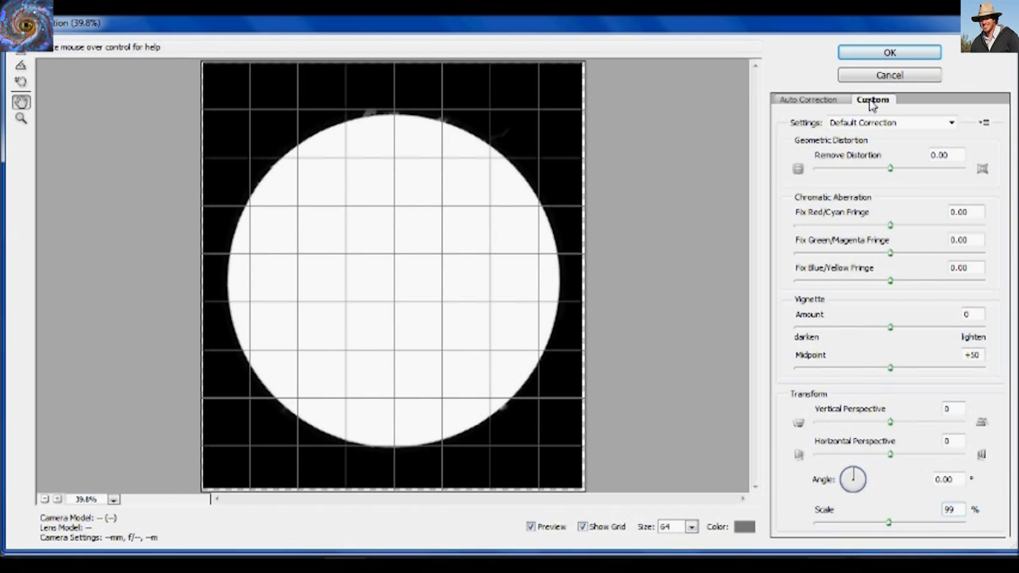
click(901, 53)
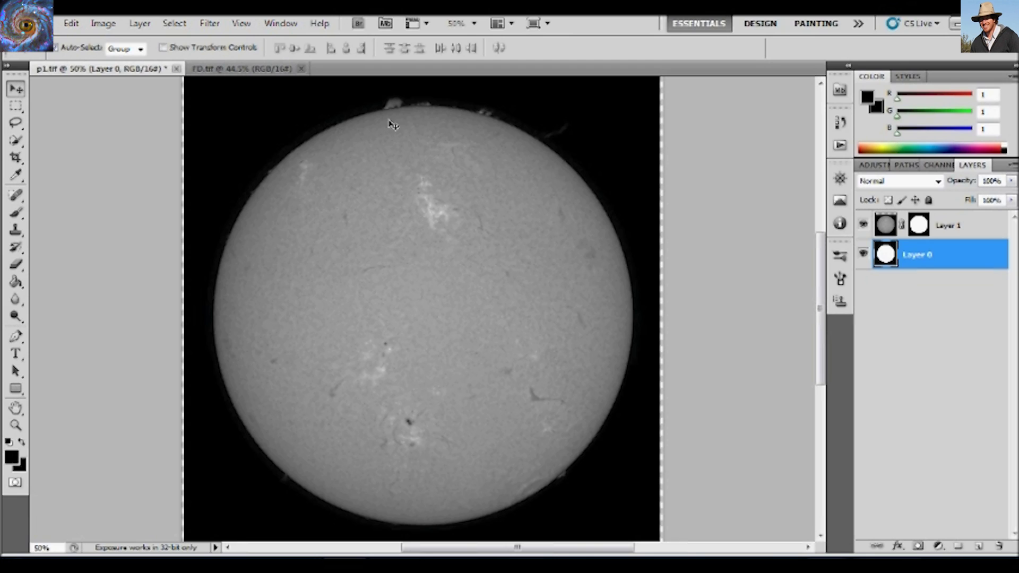
Open Refine Mask for Layer 1's disk mask, keeping the image's upper limb in view beside the dialog
scroll(824, 255, up, 2)
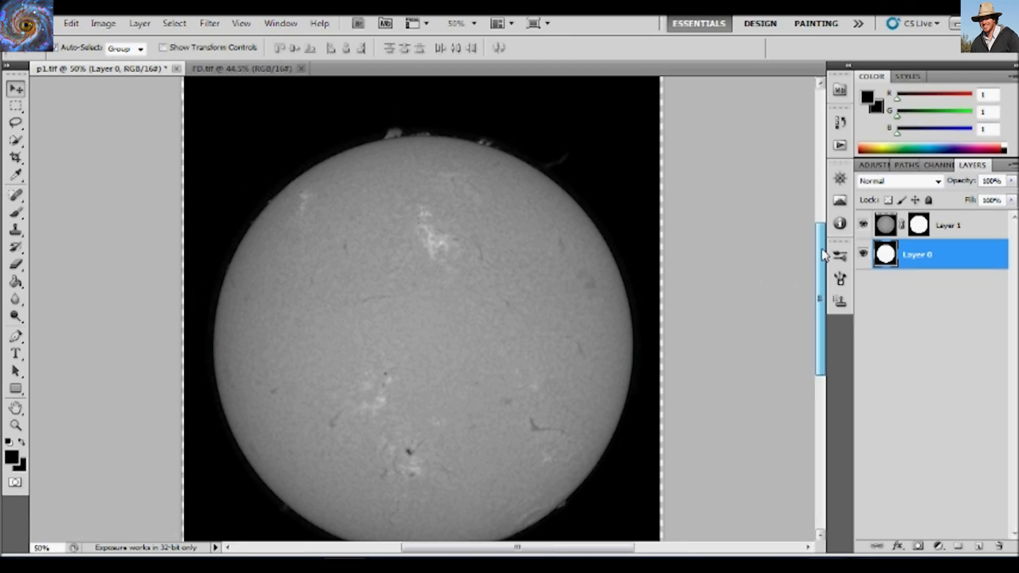
drag(823, 256, 831, 192)
key(ctrl+plus)
key(ctrl+plus)
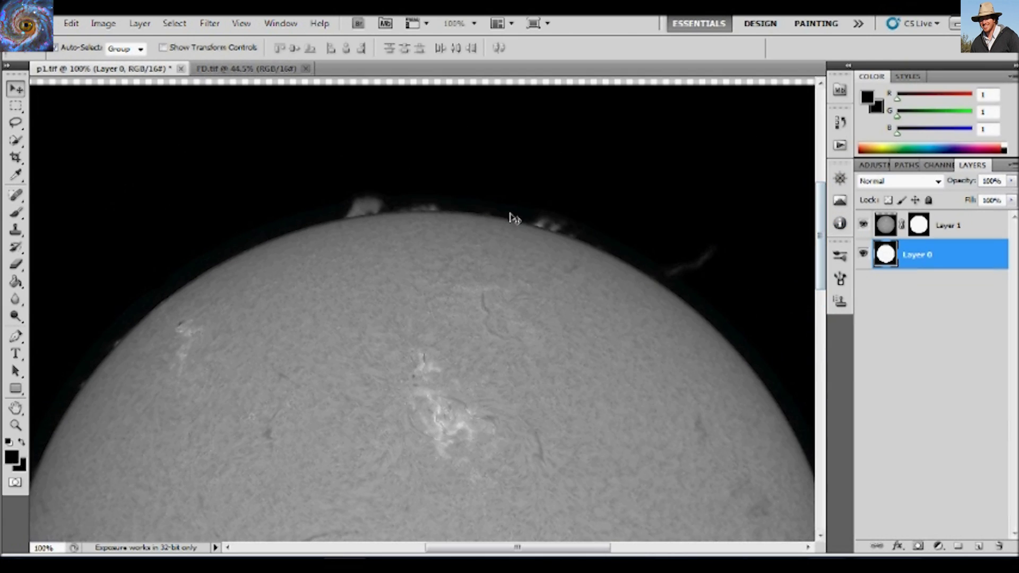
click(885, 228)
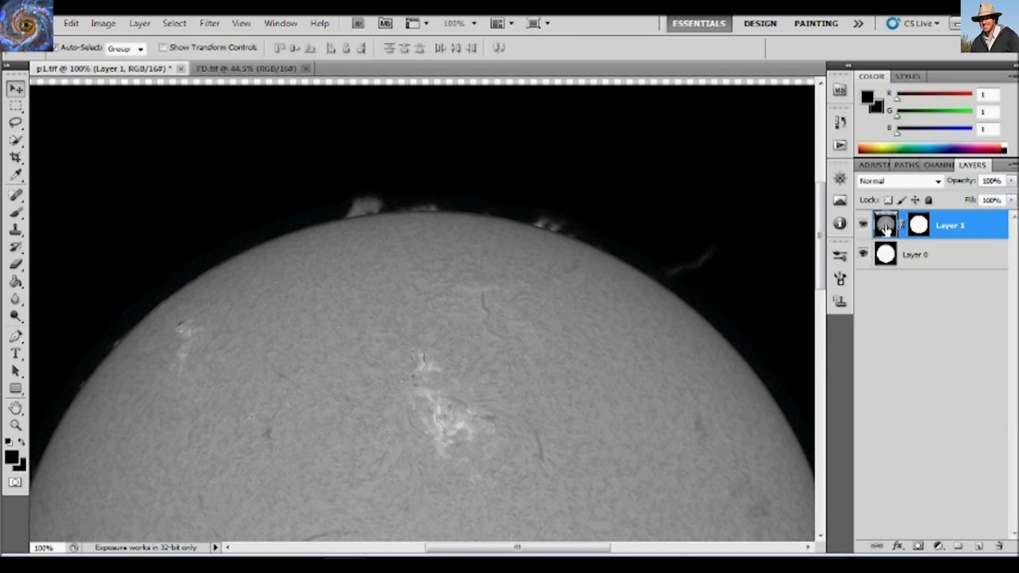
click(918, 227)
right_click(919, 228)
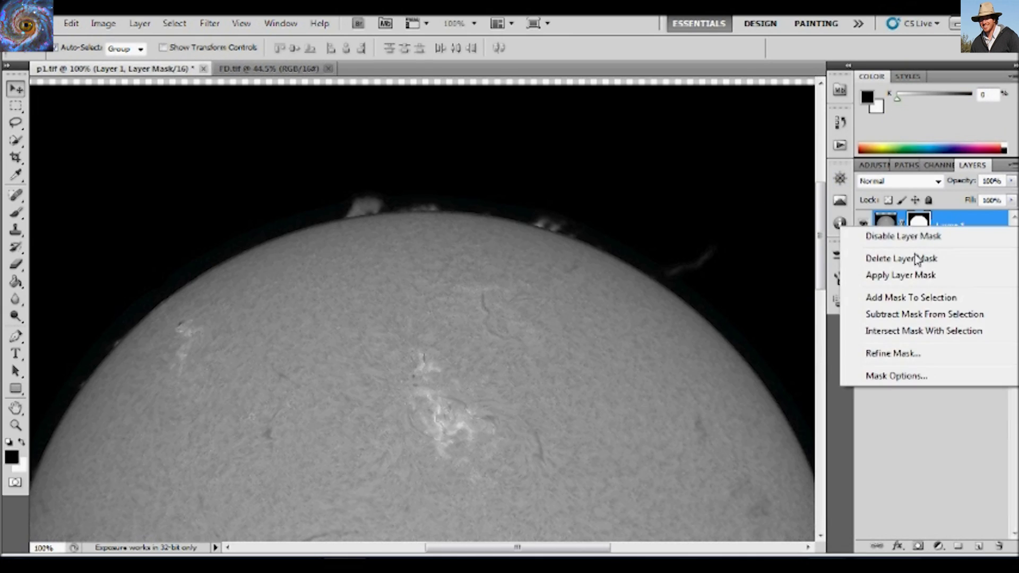
click(902, 354)
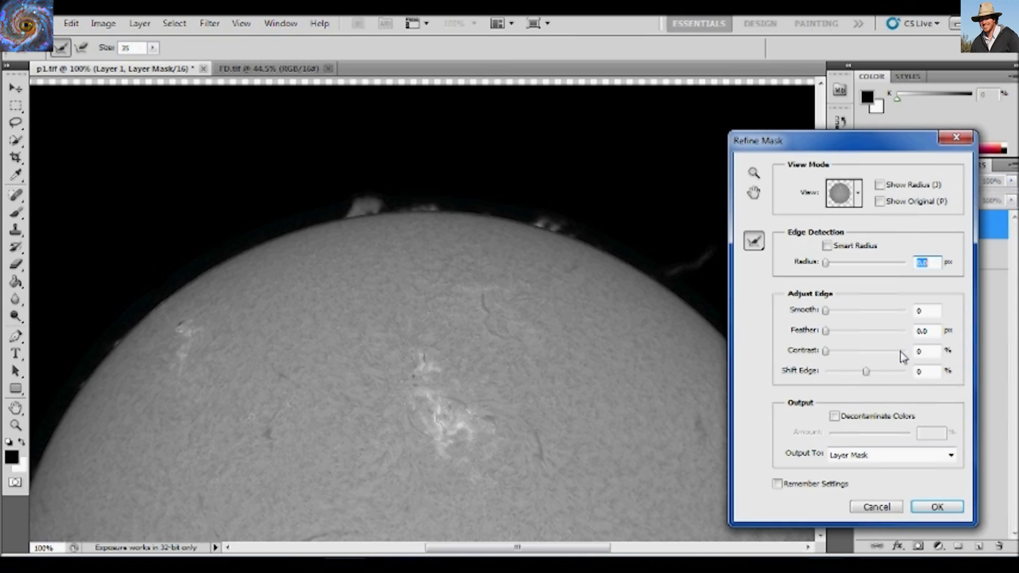
drag(839, 153, 852, 111)
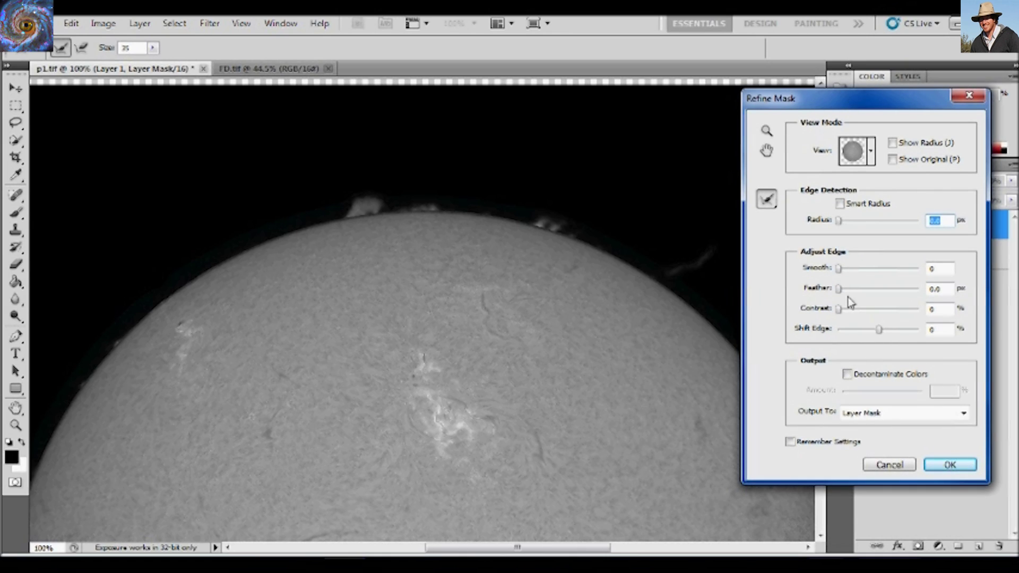
Try out mask edge adjustments, shifting the edge outward and inward to -40% and applying a strong feather
mouse_move(838, 291)
mouse_down()
mouse_move(902, 292)
mouse_move(832, 291)
mouse_up()
drag(882, 330, 910, 331)
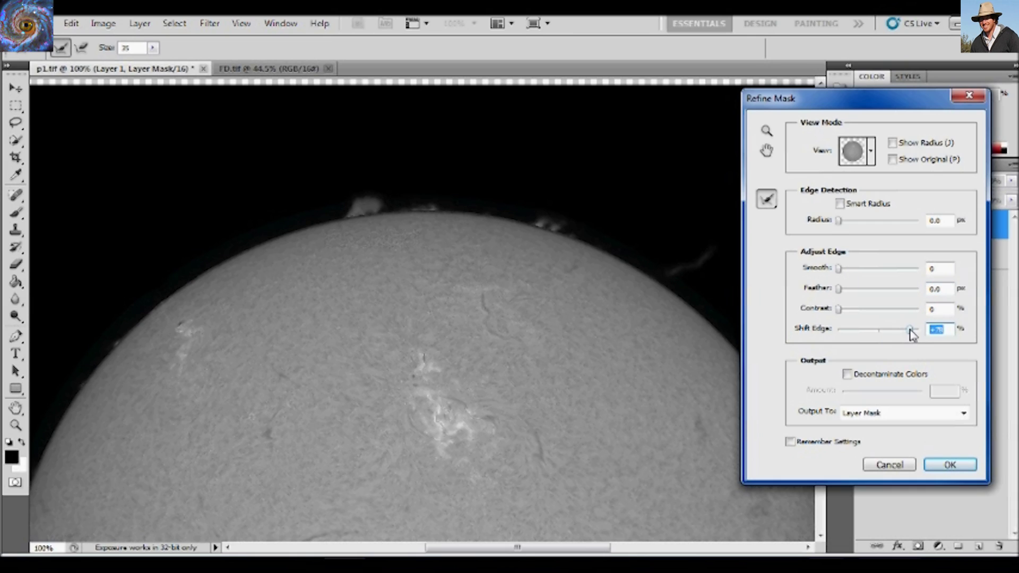
mouse_move(836, 291)
mouse_down()
mouse_move(873, 296)
mouse_move(831, 294)
mouse_up()
drag(909, 331, 864, 335)
drag(839, 290, 866, 299)
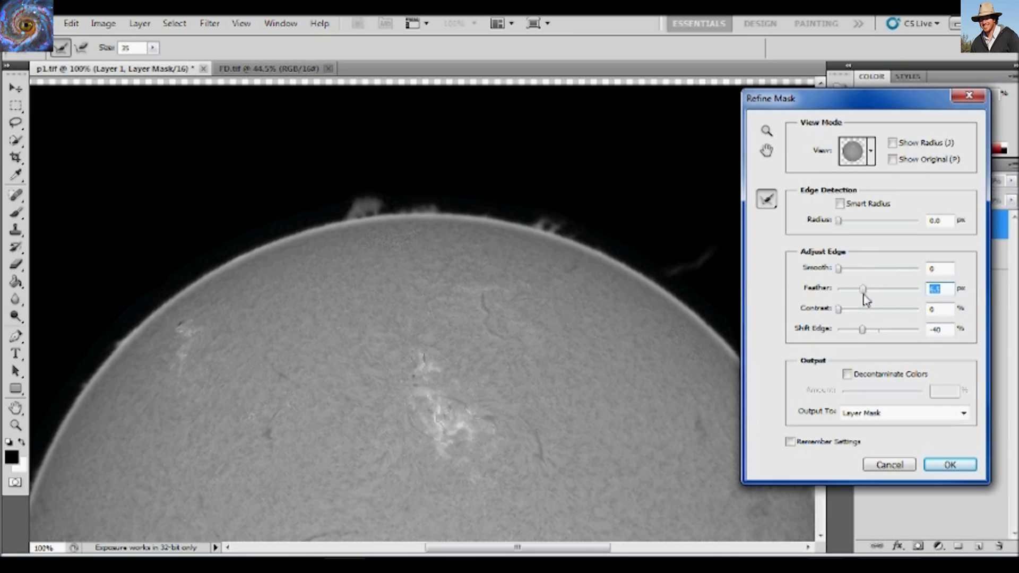
Try a 3.0 px feather with a -12% edge shift on the disk mask
key(ctrl+0)
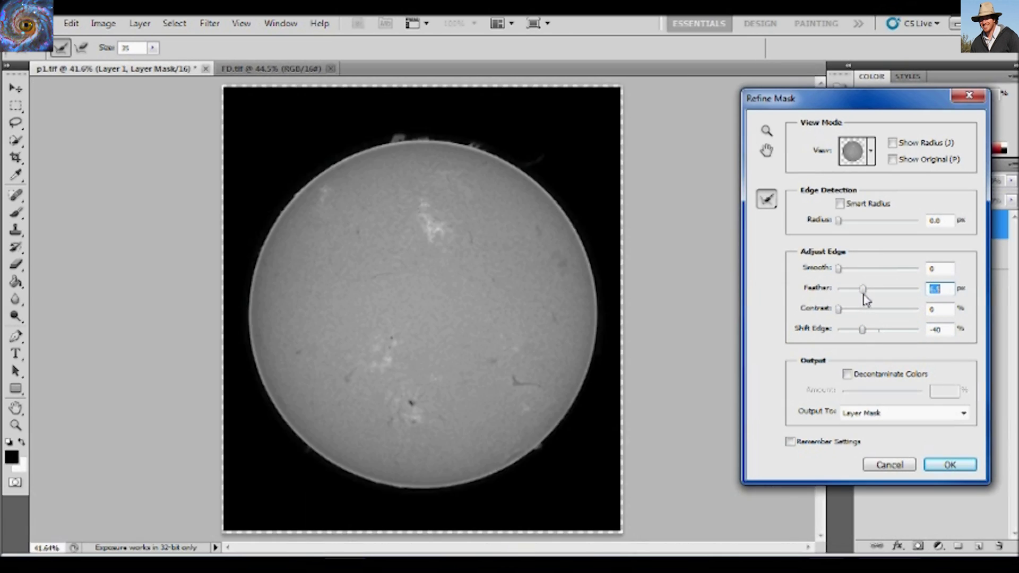
drag(854, 291, 851, 295)
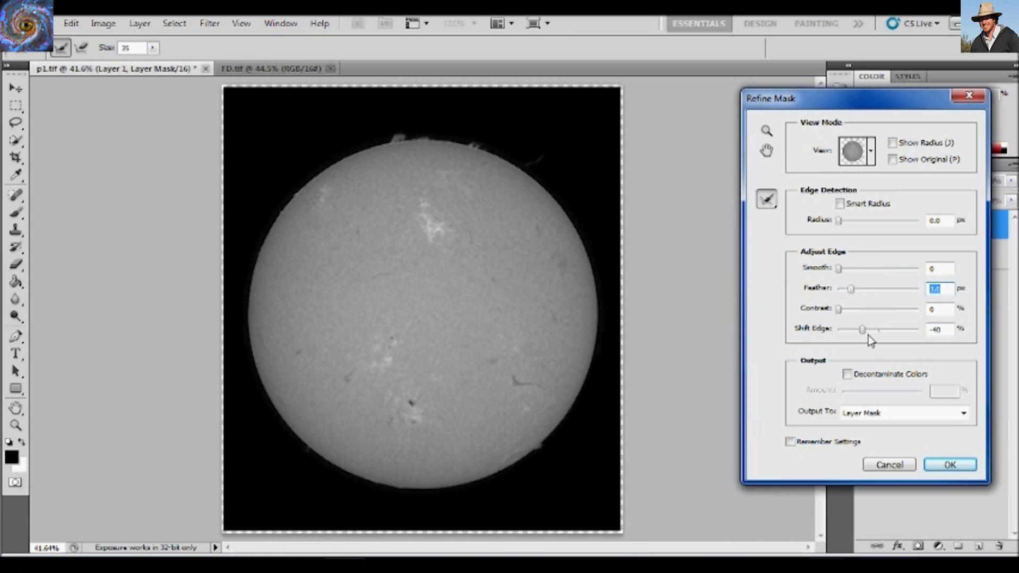
drag(865, 333, 874, 333)
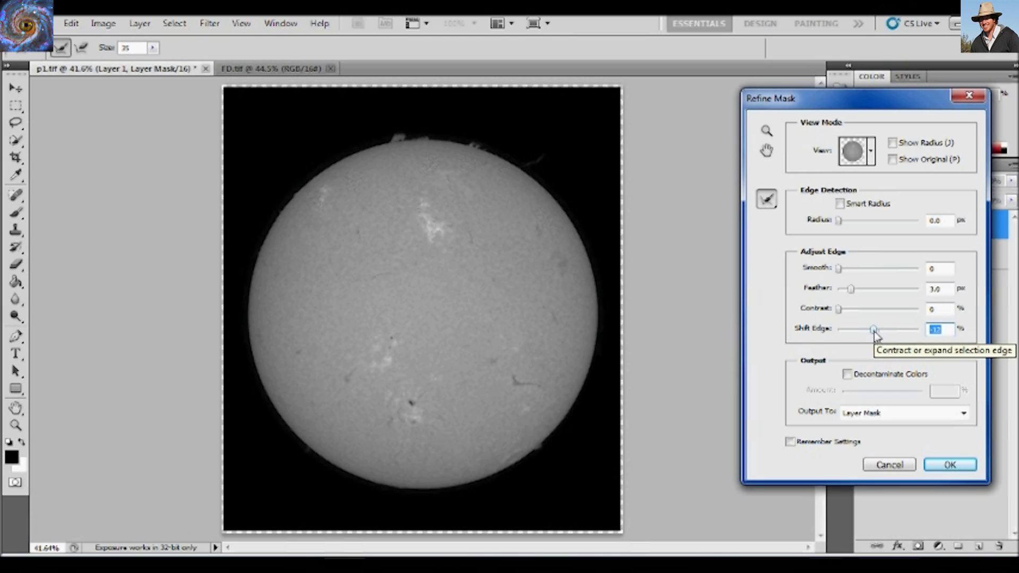
Raise the disk mask's contrast to 20%, judging the effect on the upper limb and its prominences at 200% zoom
key(ctrl+1)
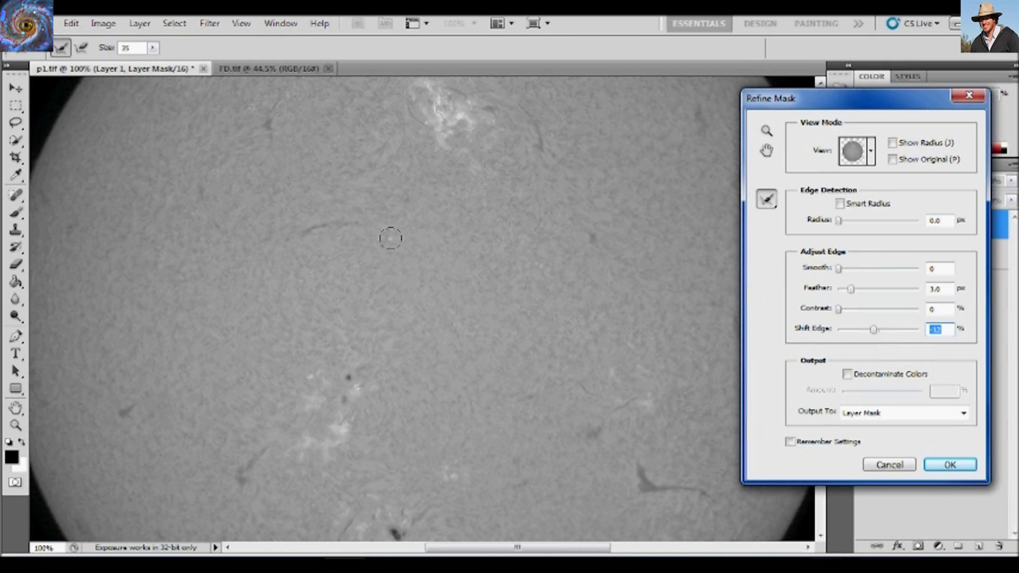
drag(872, 101, 587, 125)
drag(821, 281, 821, 215)
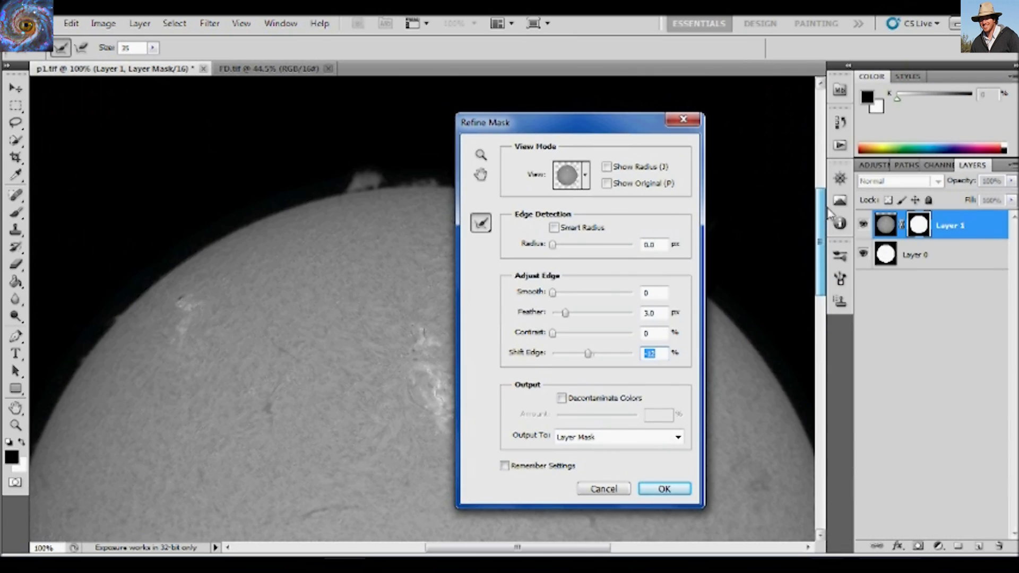
drag(594, 131, 573, 141)
key(ctrl+plus)
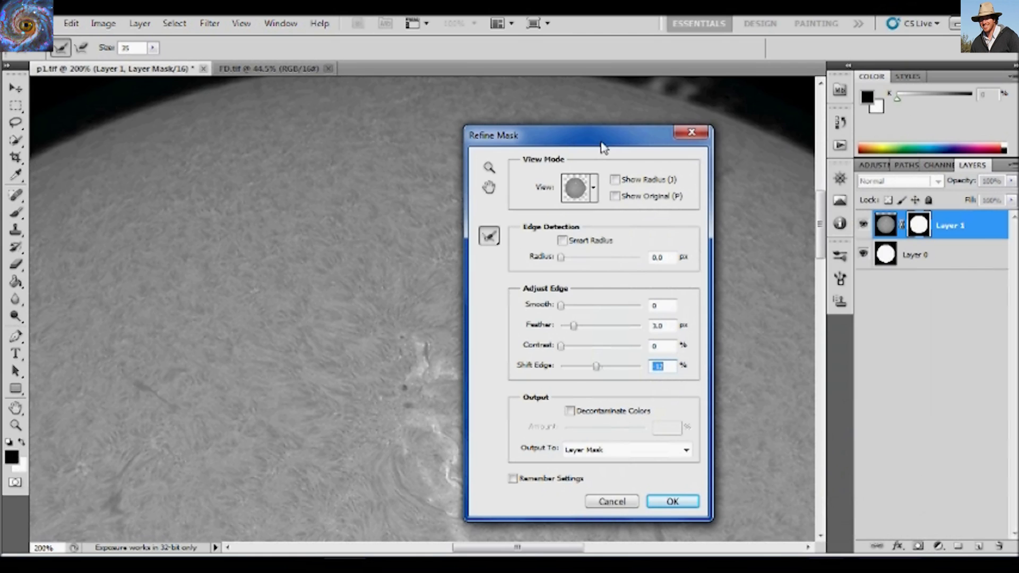
drag(822, 233, 822, 213)
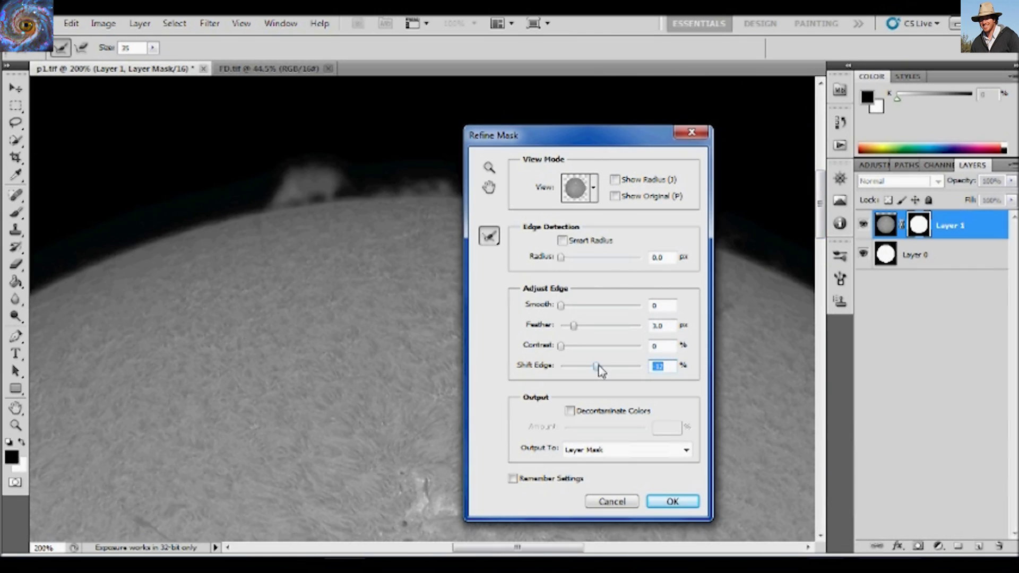
drag(624, 142, 825, 120)
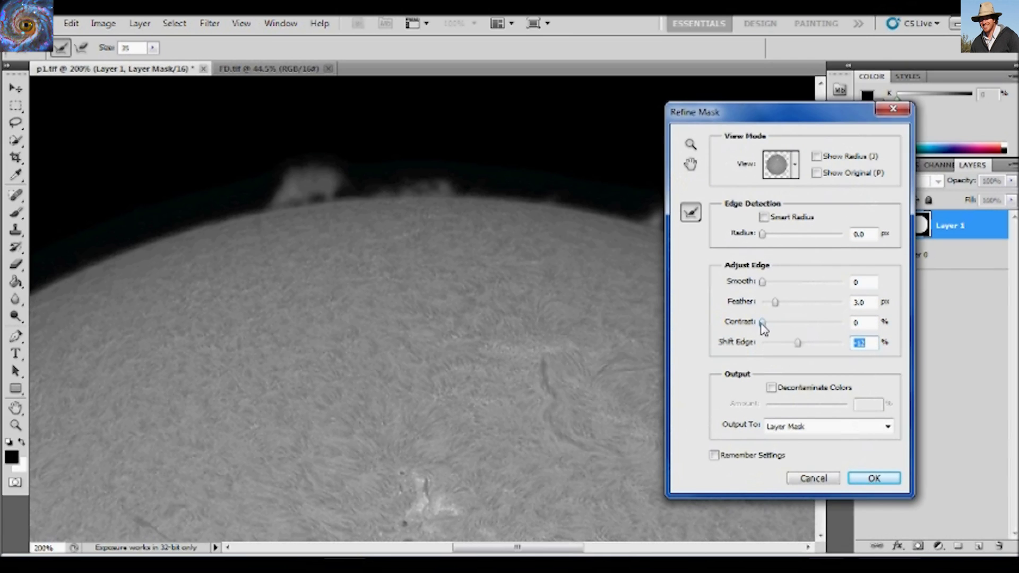
mouse_move(763, 324)
mouse_down()
mouse_move(795, 323)
mouse_move(778, 325)
mouse_up()
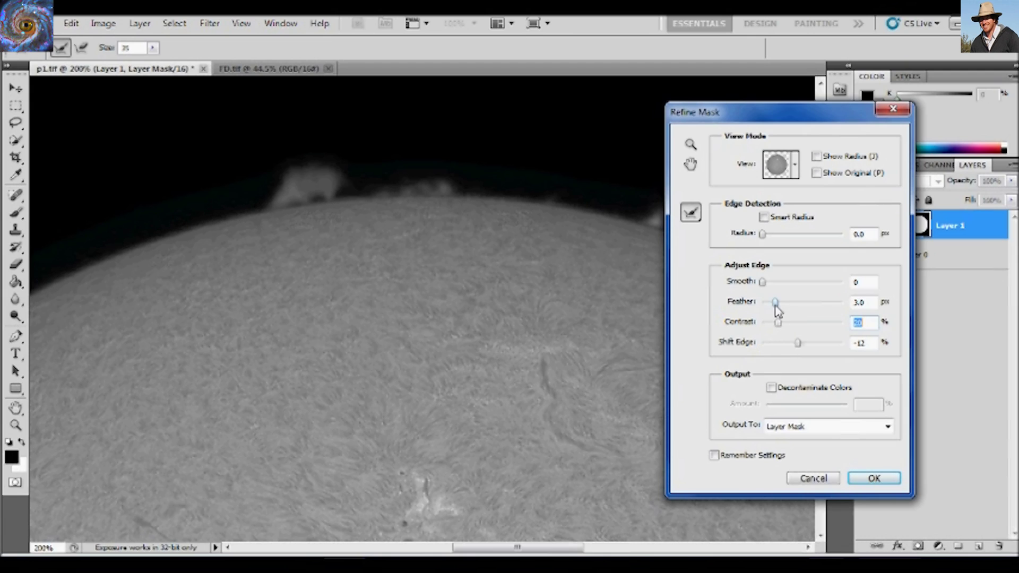
Set the mask feather to 4.0 px, readjust the edge shift against the full disk, and apply the refined mask
mouse_move(775, 302)
mouse_down()
mouse_move(795, 310)
mouse_move(781, 313)
mouse_up()
click(771, 303)
mouse_move(802, 351)
mouse_down()
mouse_move(784, 346)
mouse_move(793, 349)
mouse_up()
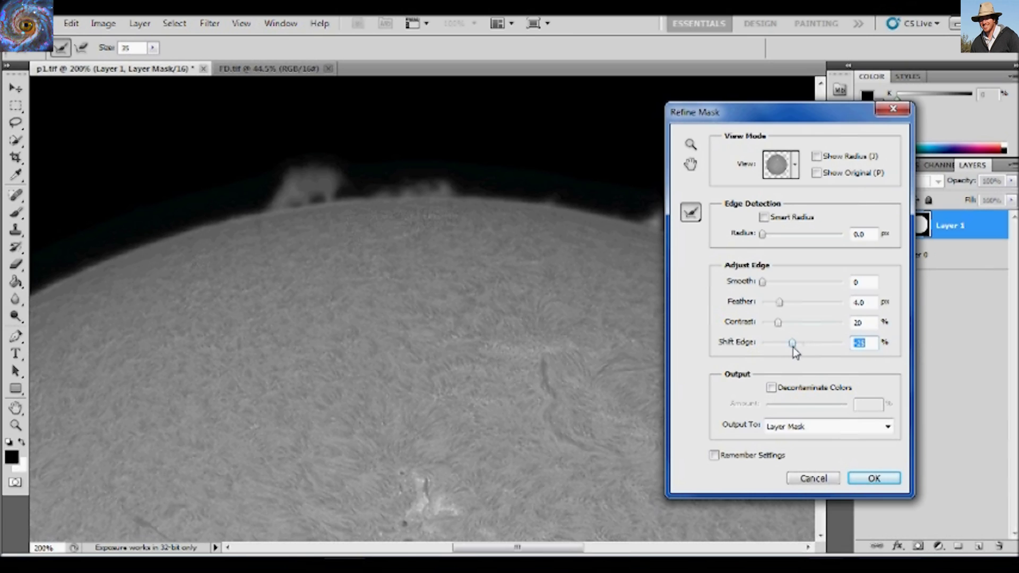
key(ctrl+0)
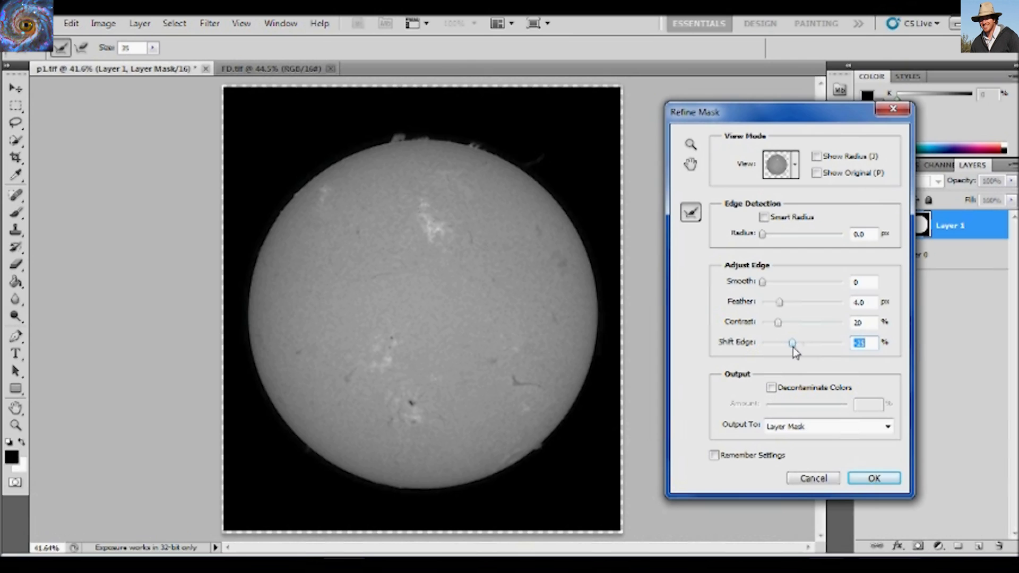
key(ctrl+plus)
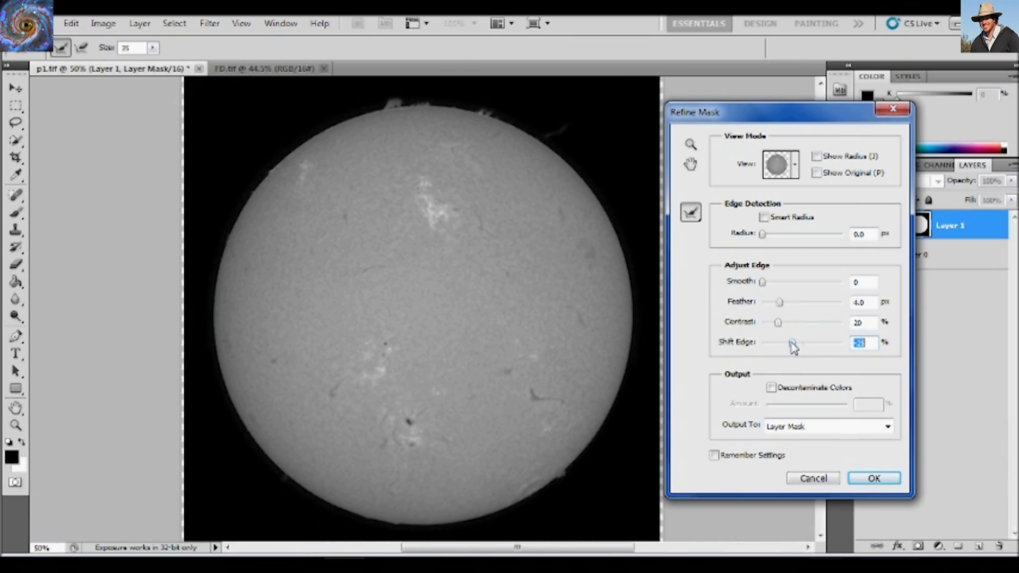
drag(795, 346, 802, 348)
click(872, 479)
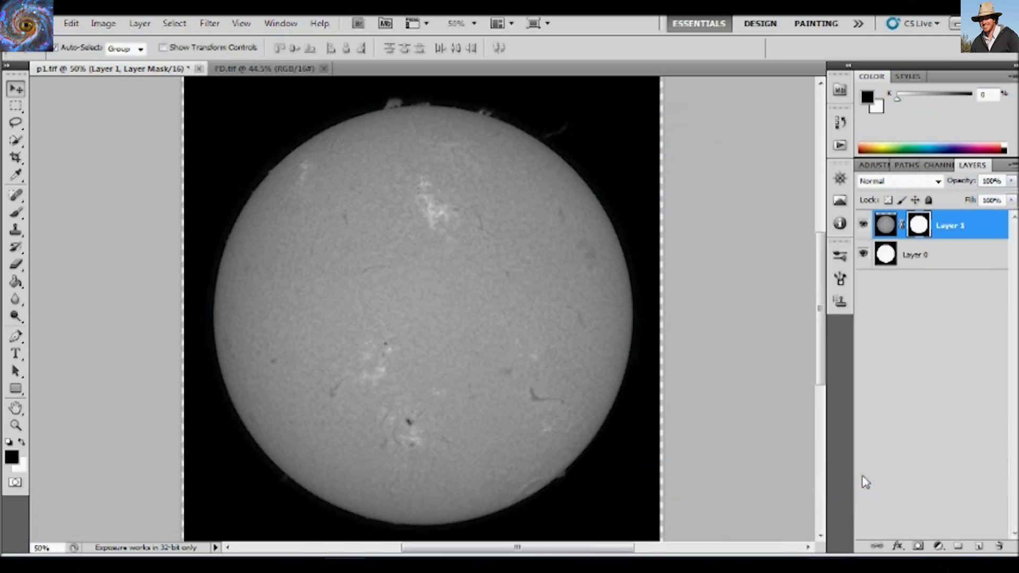
Open Unsharp Mask for Layer 0, with its preview and the 200% canvas view on the upper-limb prominences
click(921, 260)
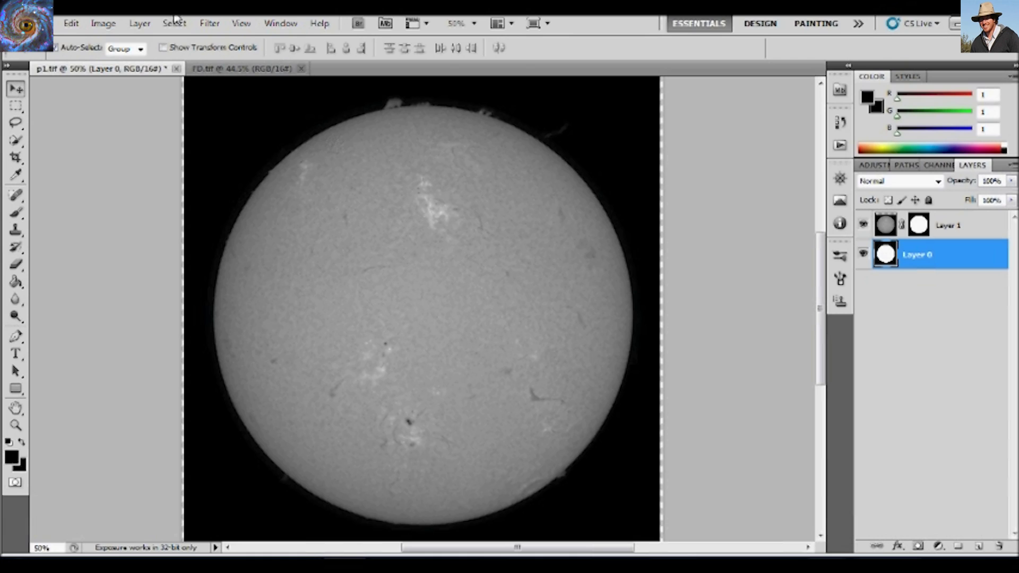
click(210, 23)
mouse_move(291, 250)
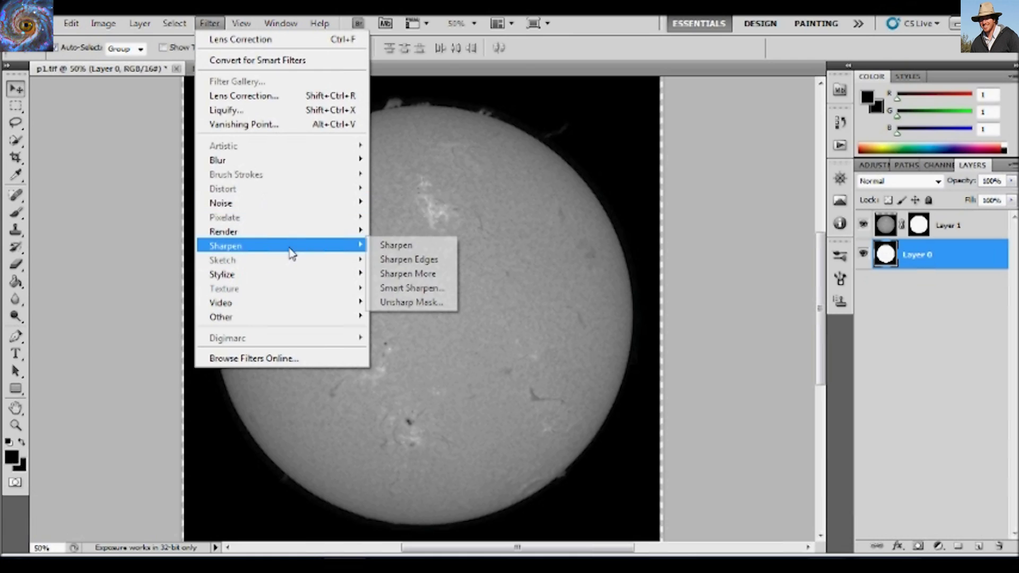
click(389, 304)
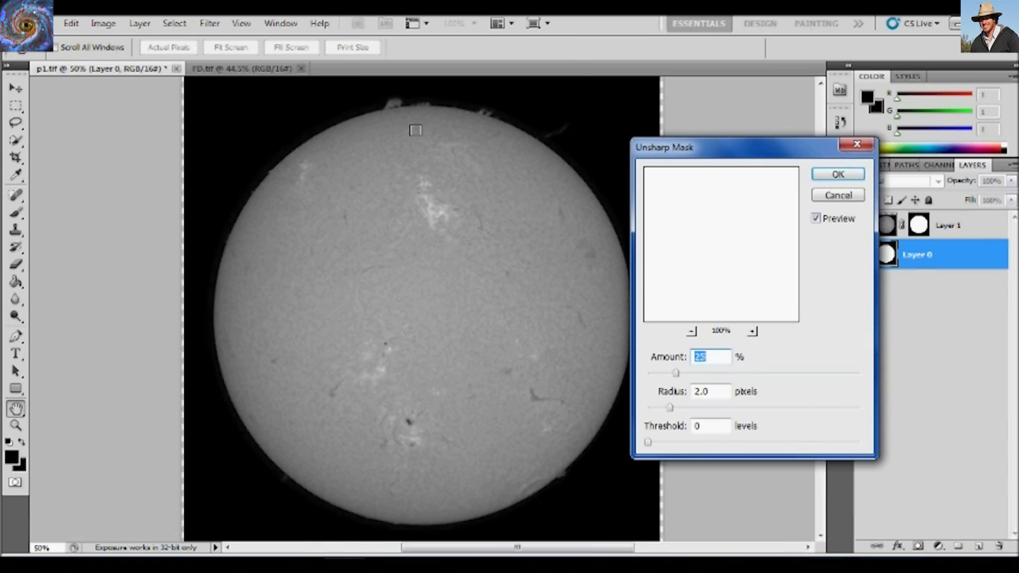
click(403, 110)
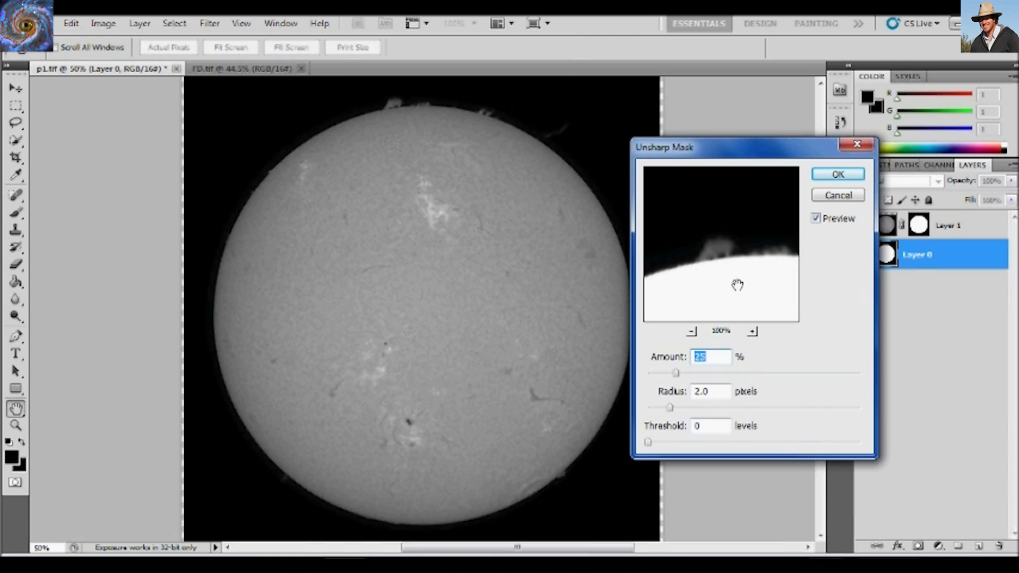
key(ctrl+plus)
key(ctrl+plus)
key(ctrl+plus)
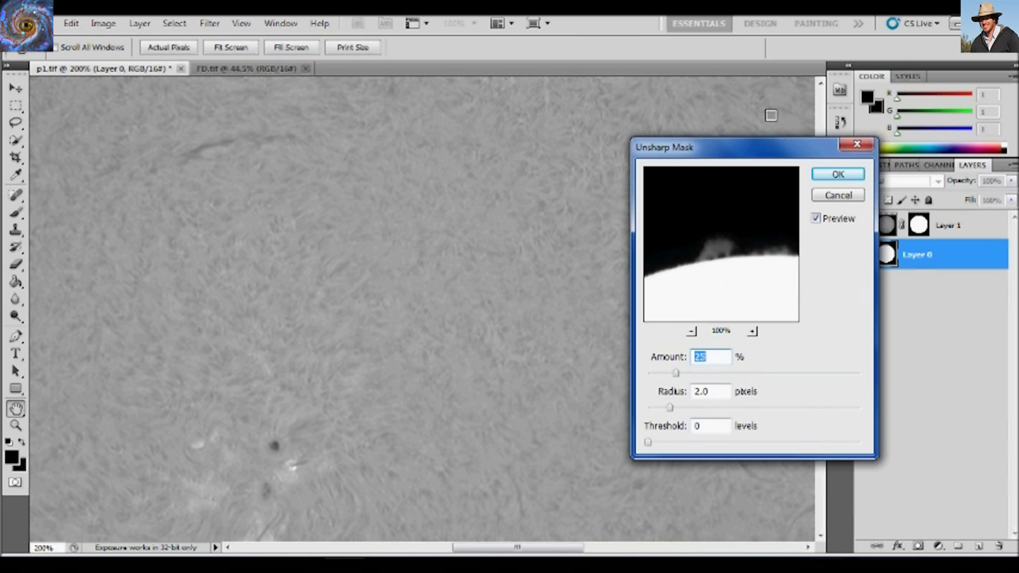
drag(722, 149, 613, 154)
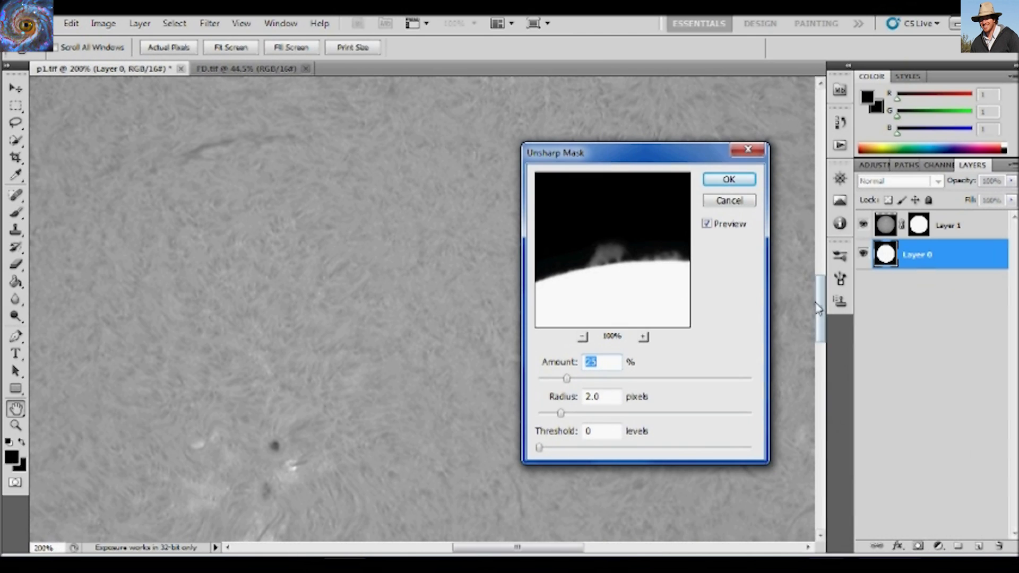
drag(820, 309, 819, 191)
drag(648, 155, 718, 153)
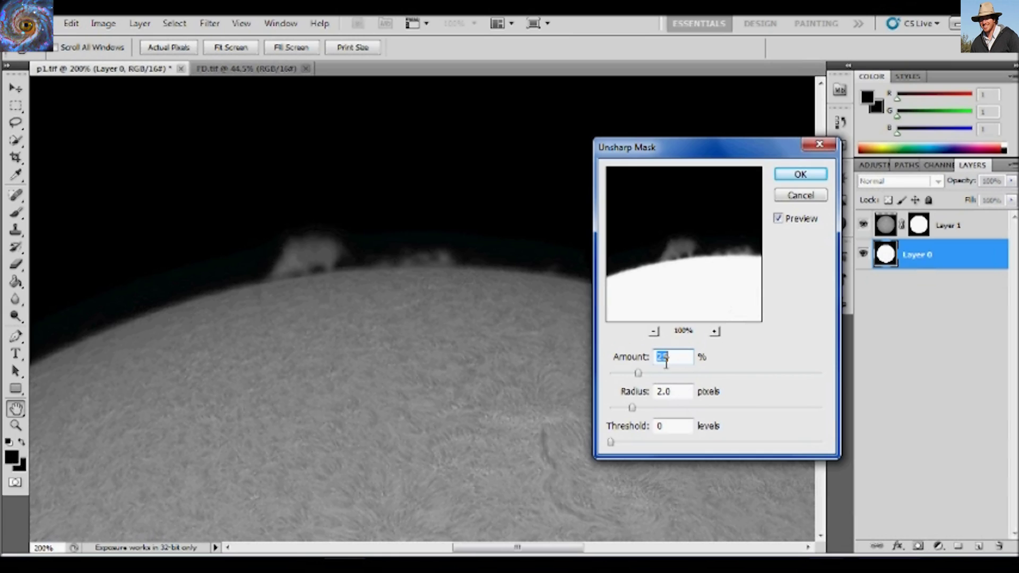
Sharpen Layer 0's prominences with Unsharp Mask at an amount of 500% and a radius of 1.0 pixels
drag(639, 374, 815, 381)
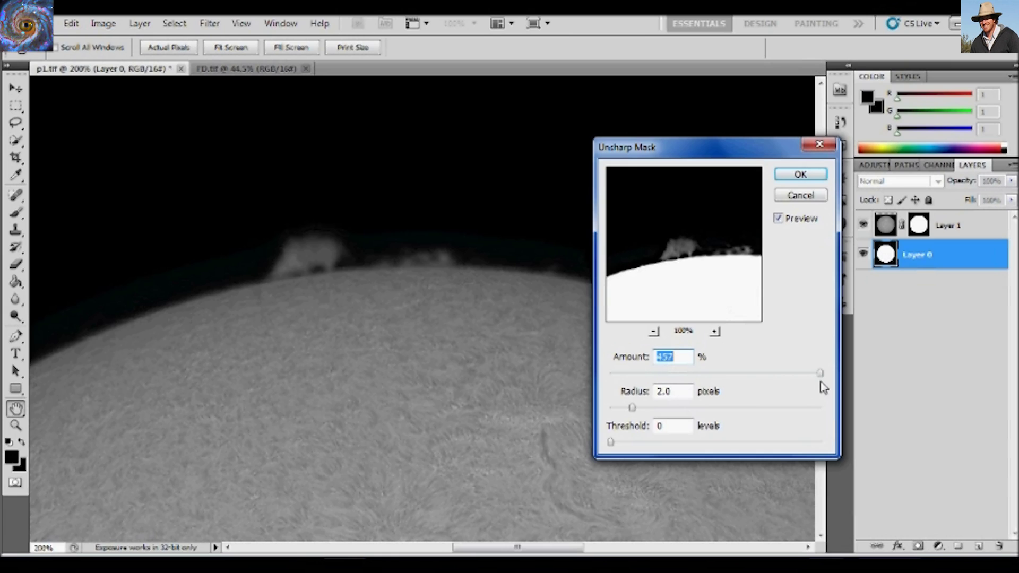
drag(631, 408, 610, 408)
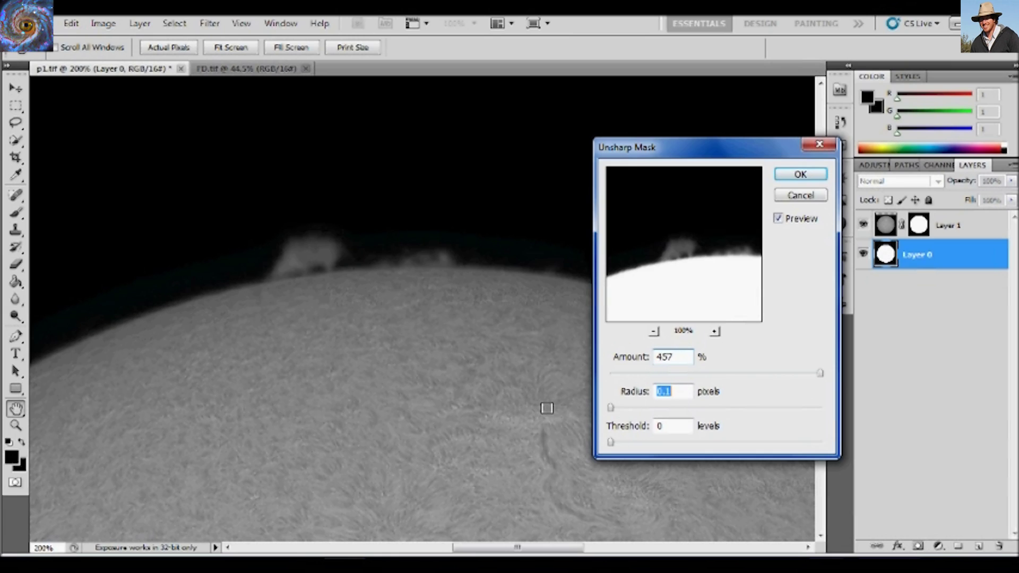
key(Up)
key(Up)
key(Up)
key(Up)
key(Up)
key(Up)
key(Up)
key(Up)
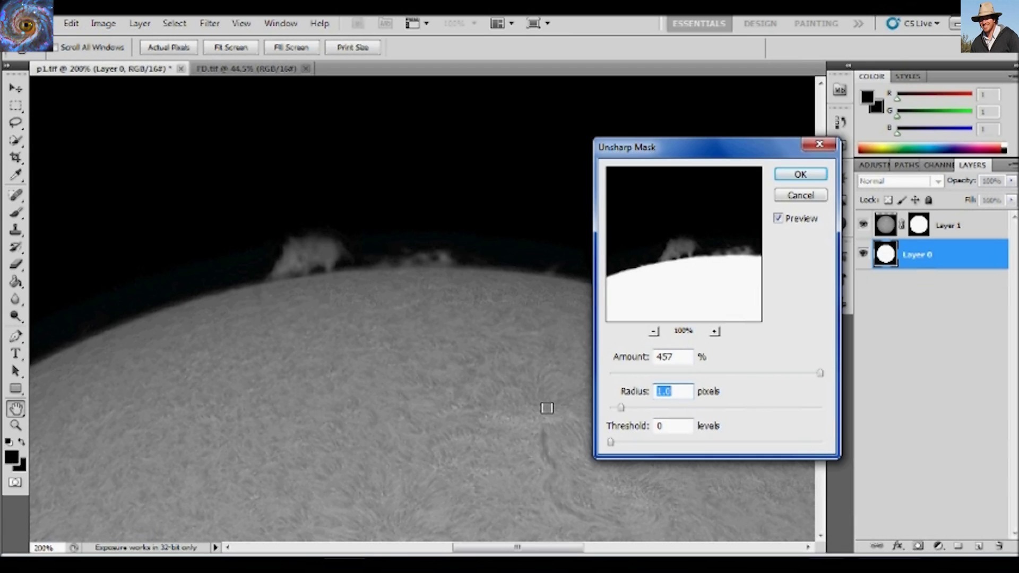
key(Up)
key(Down)
click(824, 374)
click(796, 175)
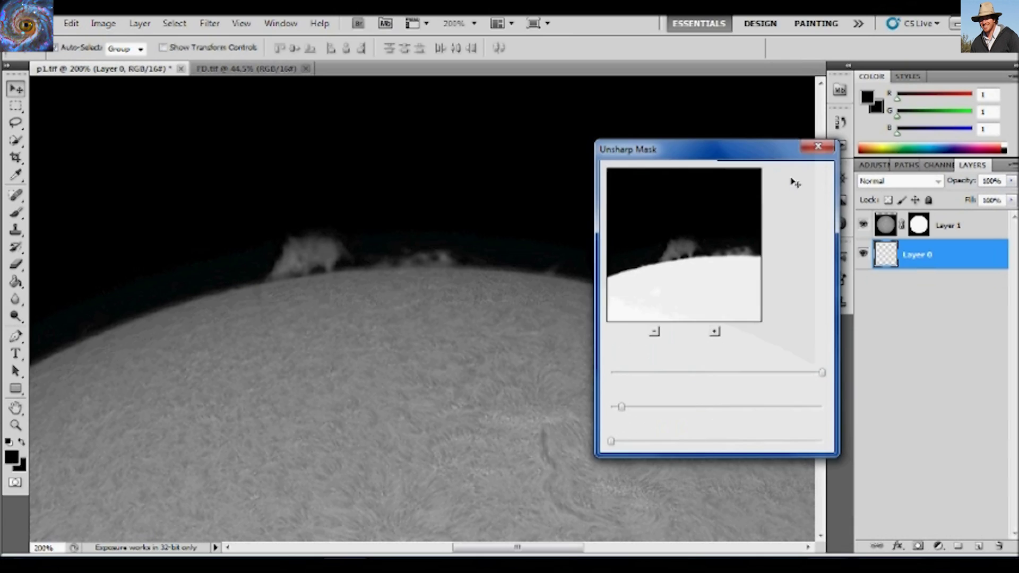
Soften Layer 0's sharpened prominences with a slight, small-radius Gaussian Blur
click(15, 408)
drag(618, 437, 423, 462)
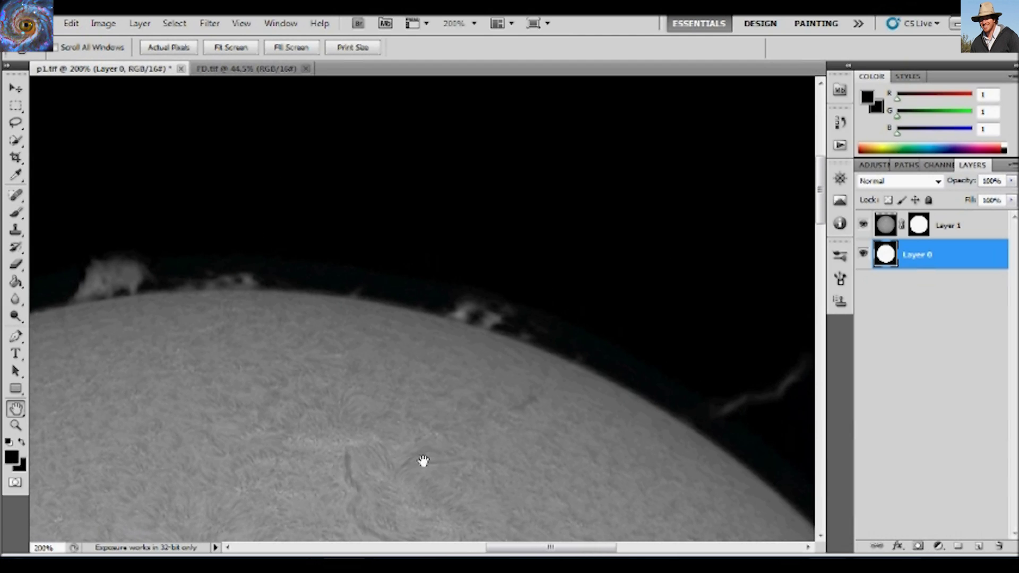
click(212, 26)
mouse_move(232, 160)
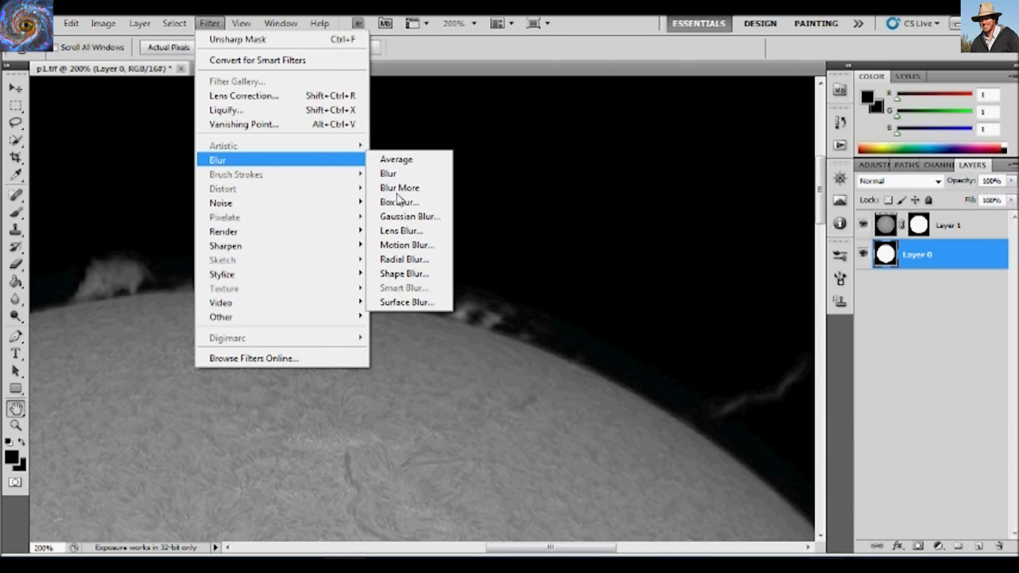
click(427, 216)
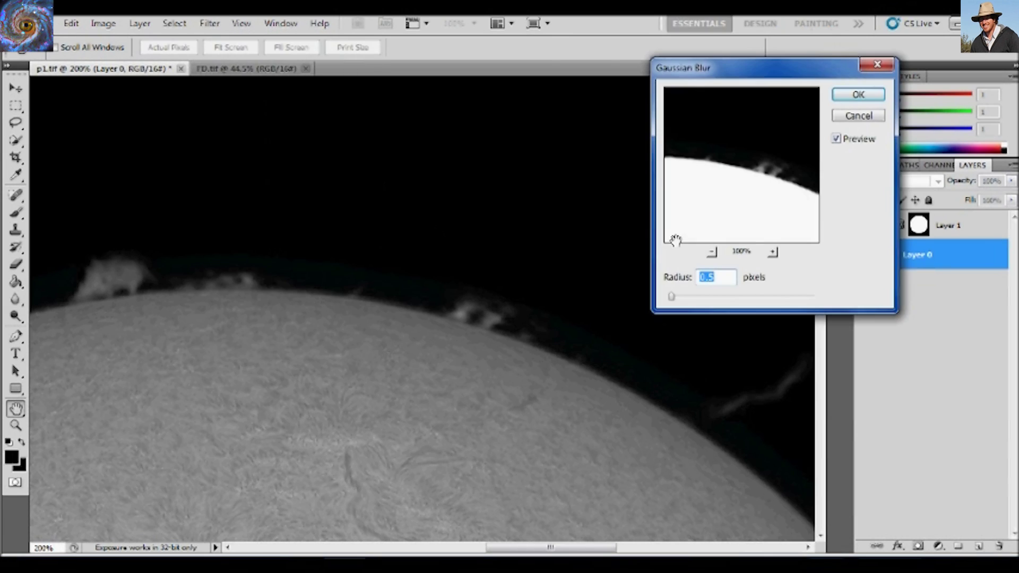
drag(672, 301, 637, 300)
key(Up)
key(Up)
key(Up)
key(Up)
click(877, 95)
Sharpen Layer 0 a second time with Unsharp Mask at 500% and a radius well below one pixel
click(211, 26)
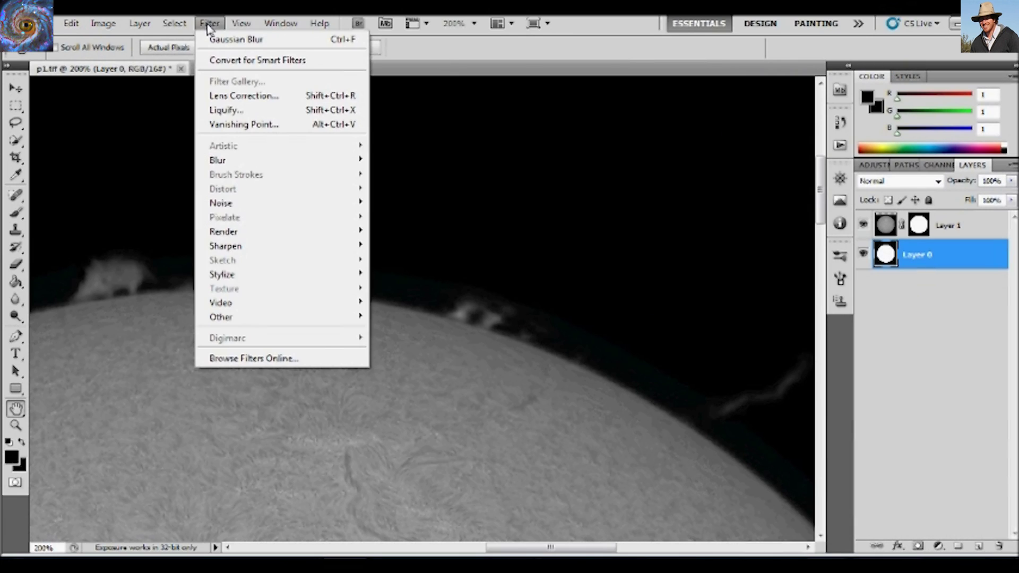
mouse_move(366, 247)
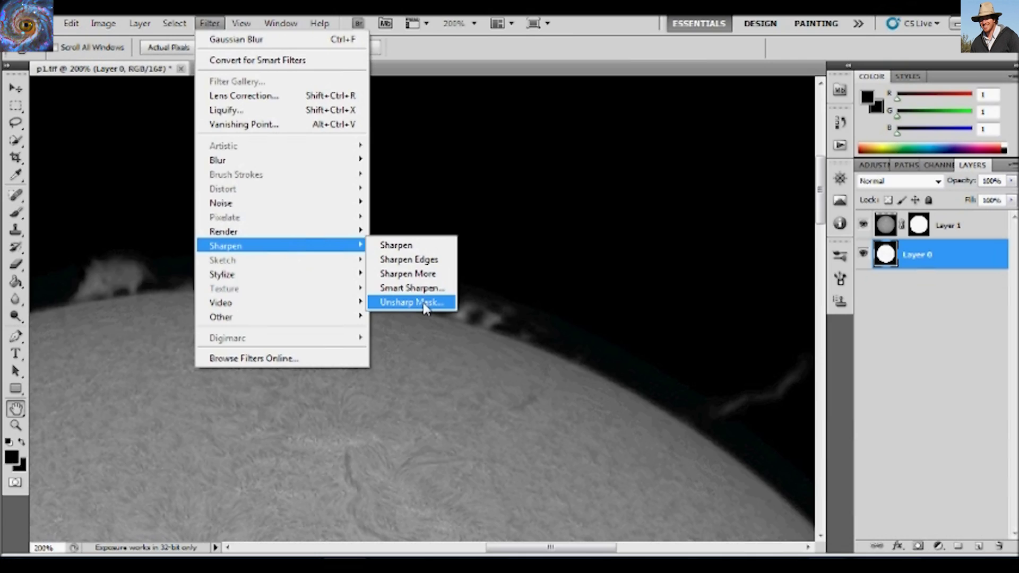
click(422, 301)
drag(620, 407, 612, 407)
key(Up)
key(Up)
key(Up)
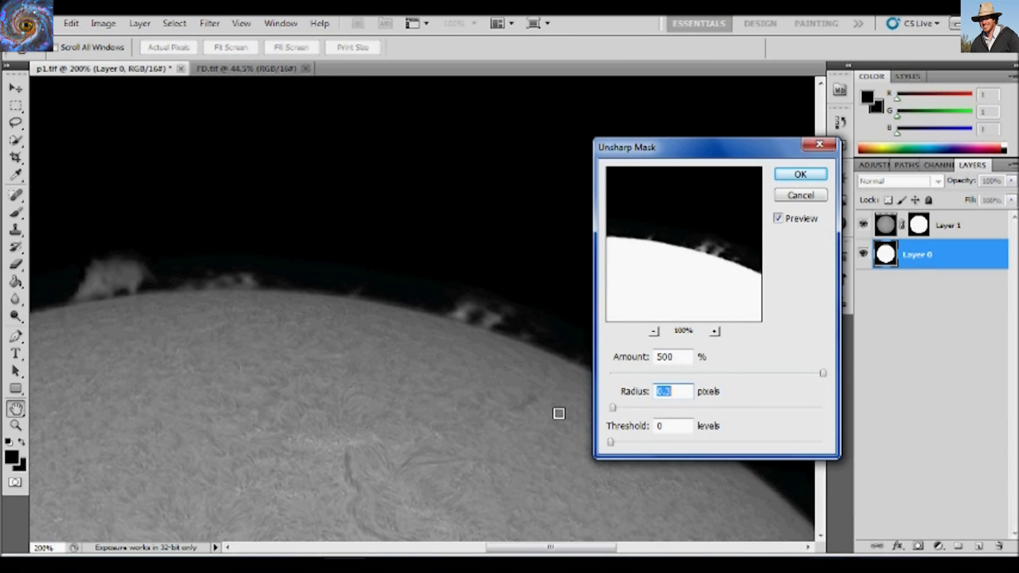
key(Up)
key(Up)
key(Down)
click(791, 176)
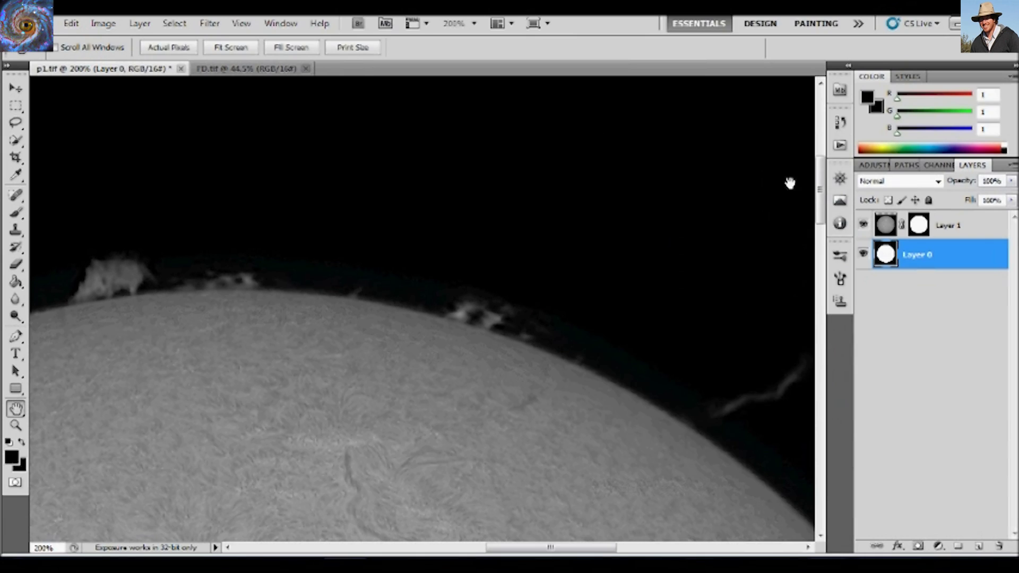
Examine the sharpened prominences along the upper limb and their blend with the full solar disk
drag(273, 348, 384, 272)
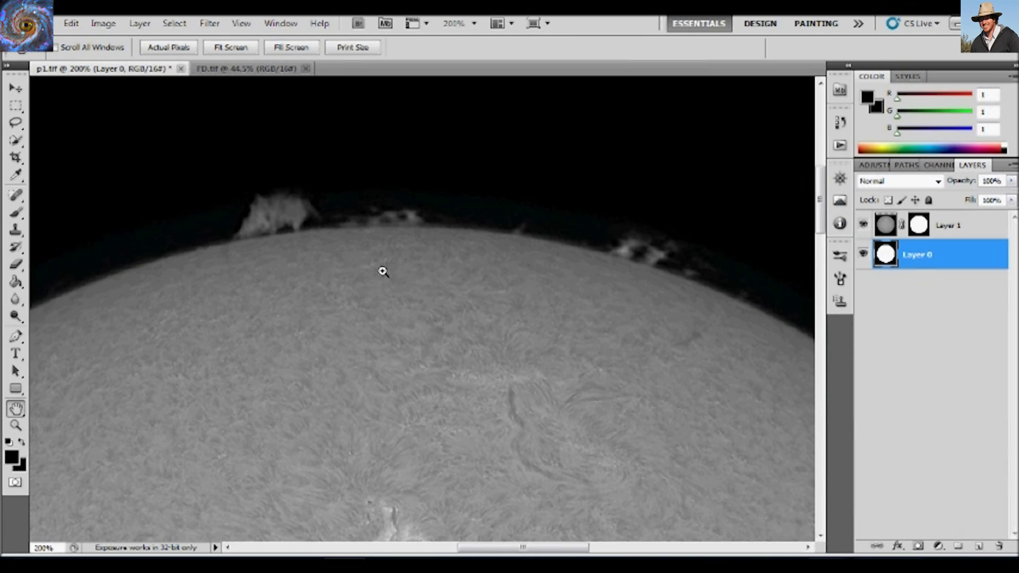
alt+click(383, 272)
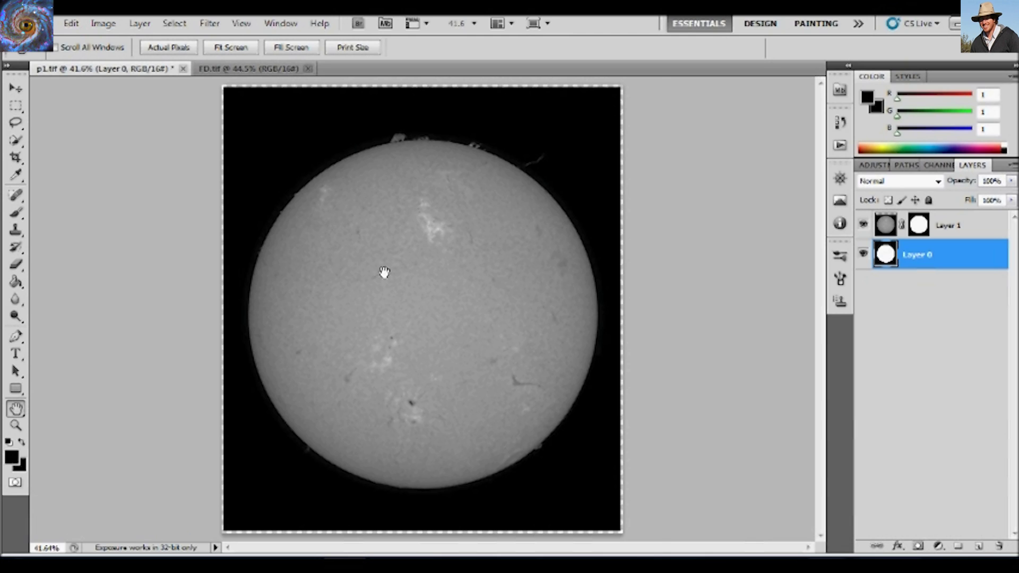
ctrl+click(383, 272)
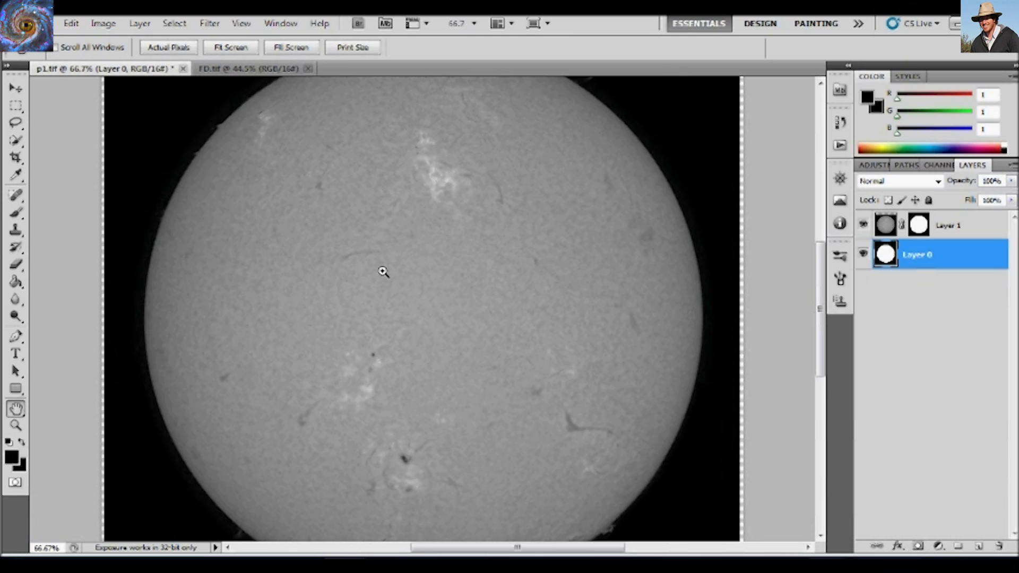
ctrl+click(383, 272)
key(ctrl+0)
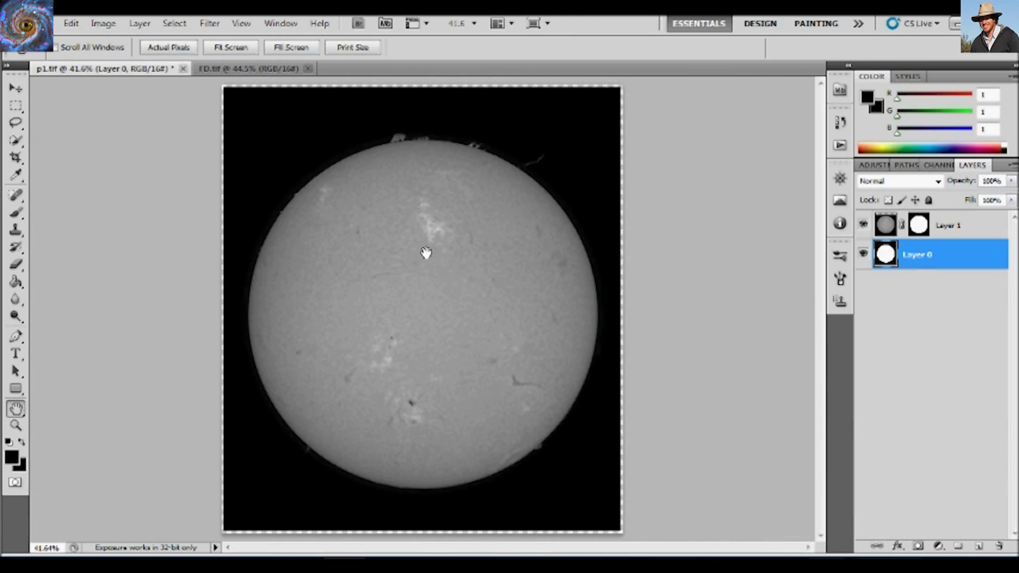
Brighten the image on Layer 1 with Levels by lowering the white input level to 234
click(885, 227)
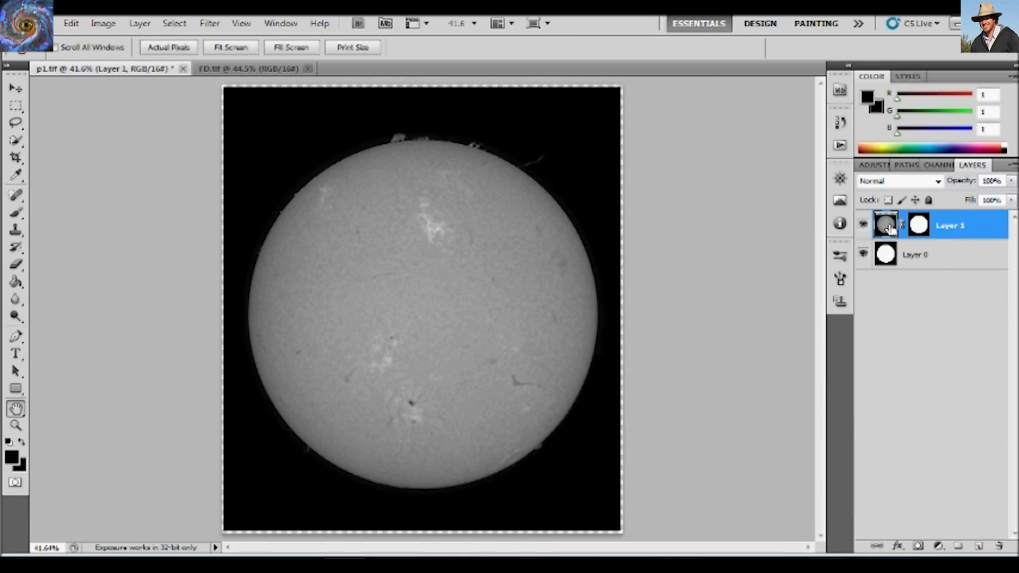
key(ctrl+l)
mouse_move(934, 202)
mouse_down()
mouse_move(908, 207)
mouse_move(922, 208)
mouse_up()
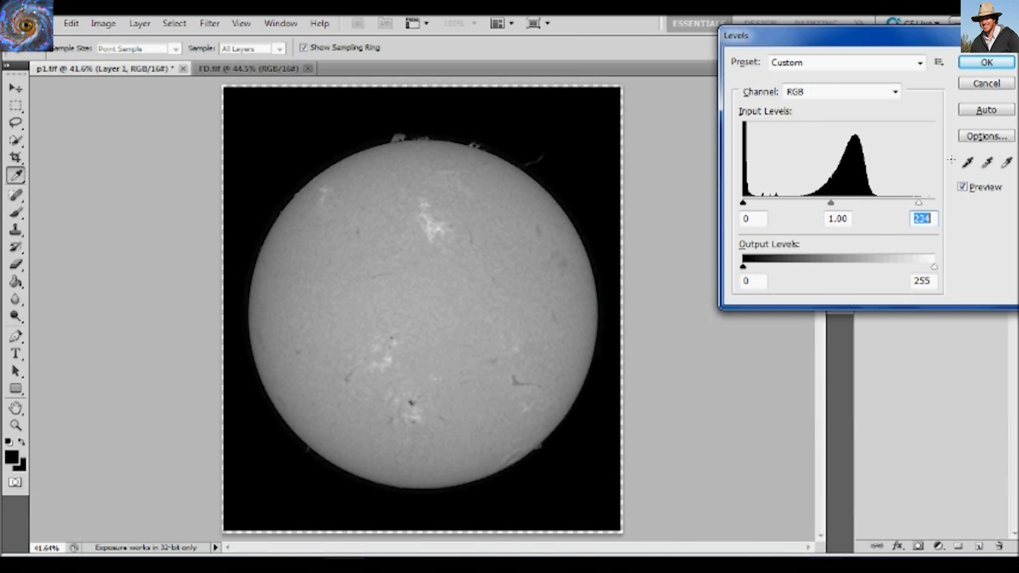
click(986, 63)
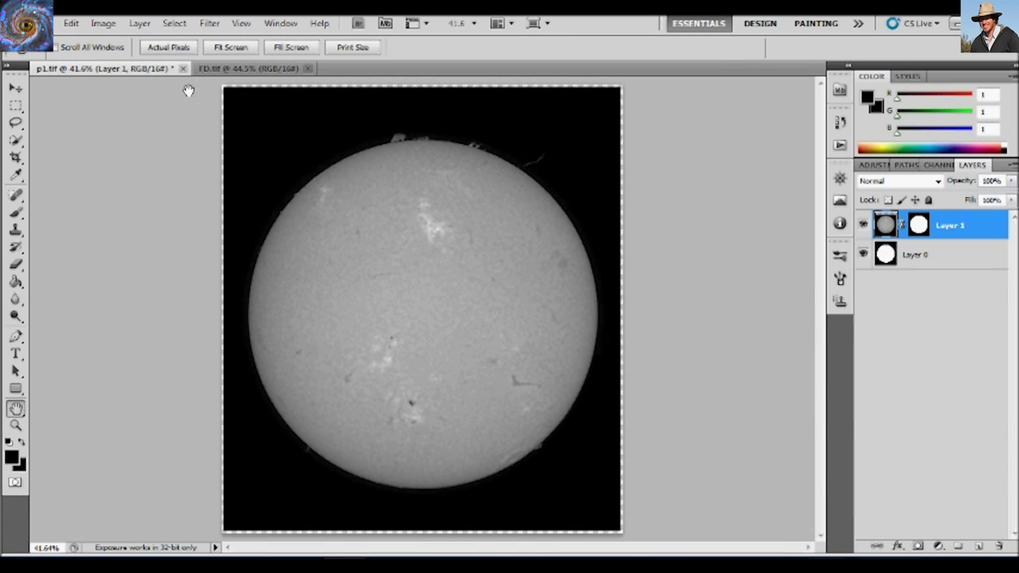
Add a Levels adjustment layer above Layer 1 and set its Red midtone input level to 1.6
click(140, 24)
mouse_move(212, 153)
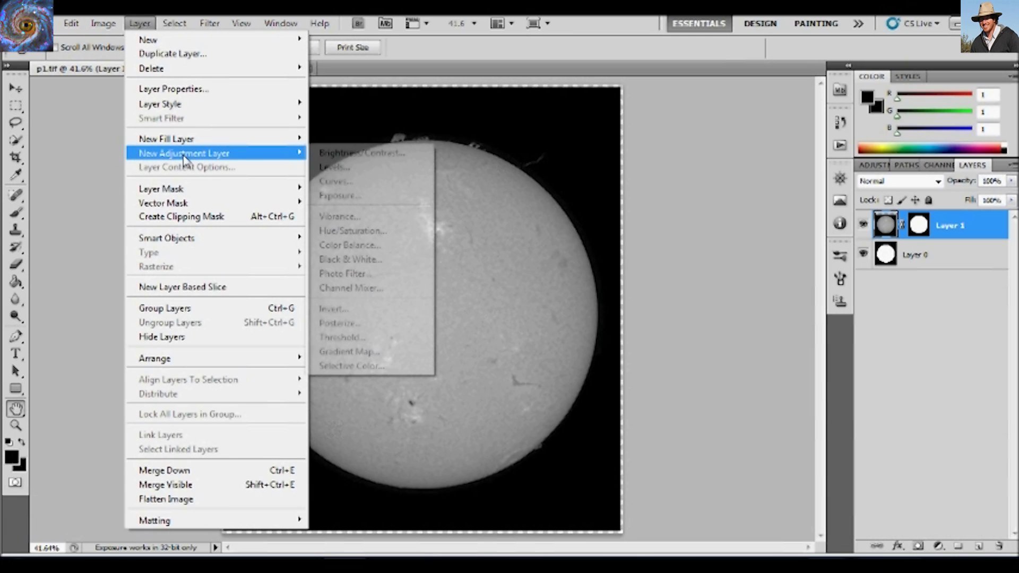
click(336, 174)
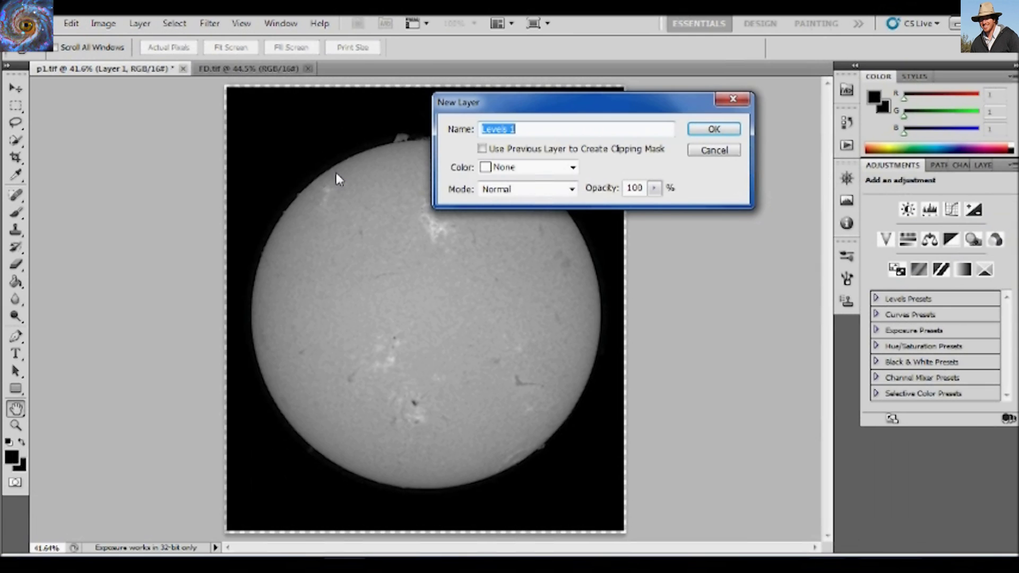
click(718, 128)
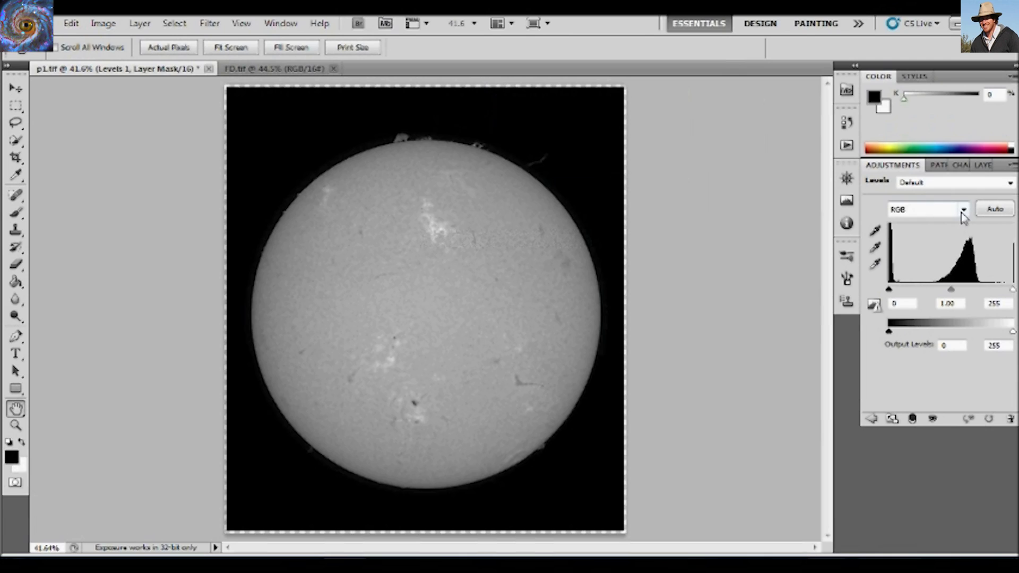
click(963, 209)
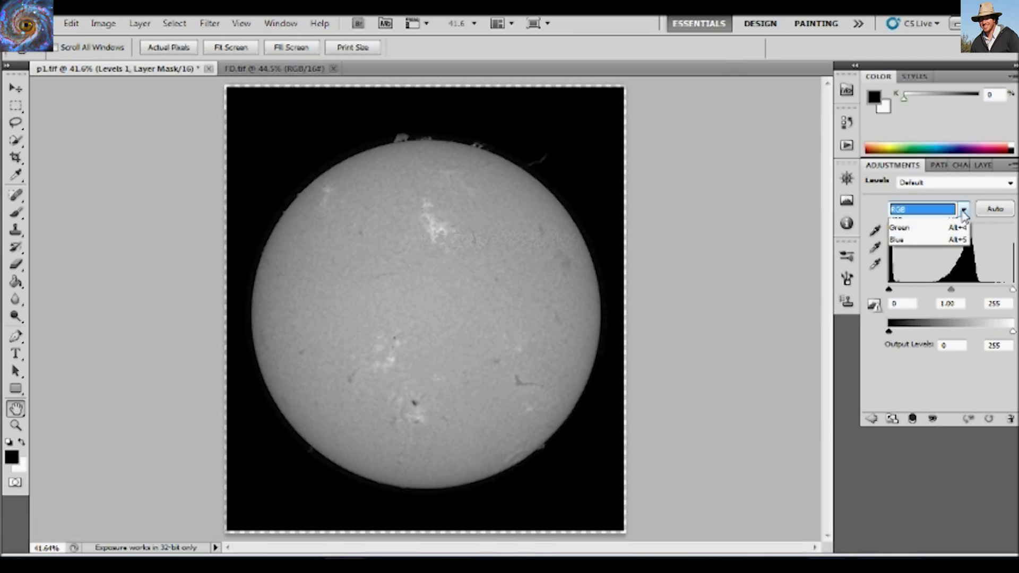
click(950, 231)
double_click(947, 303)
text(1.4)
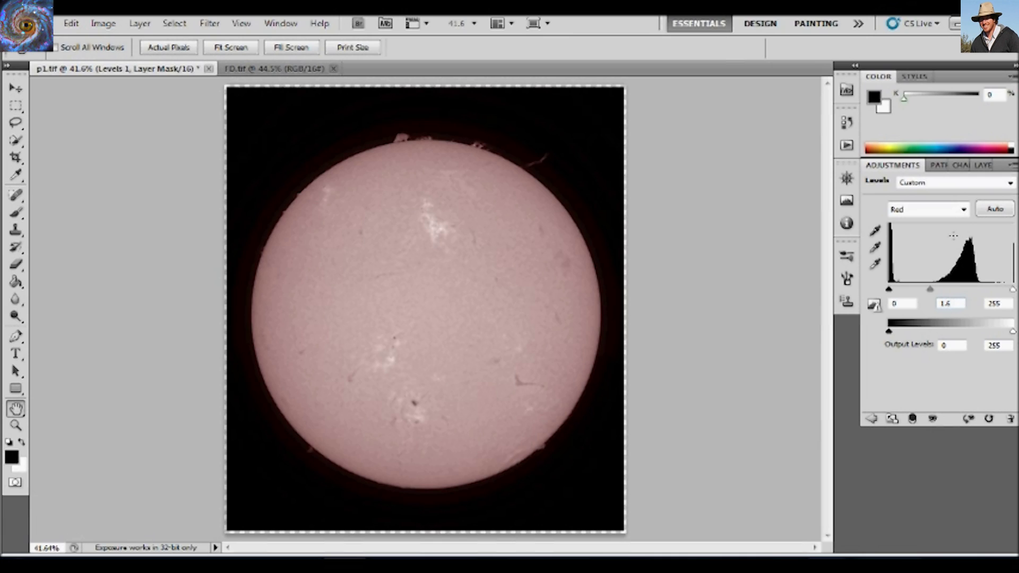
Set the Green midtone input level of the Levels 1 adjustment to 0.6
click(961, 213)
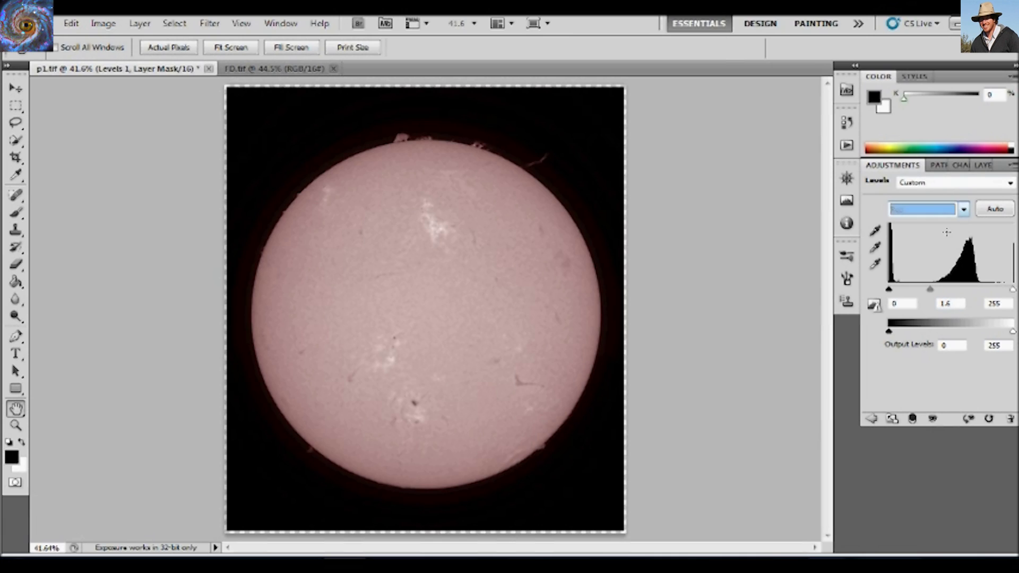
click(963, 209)
click(934, 246)
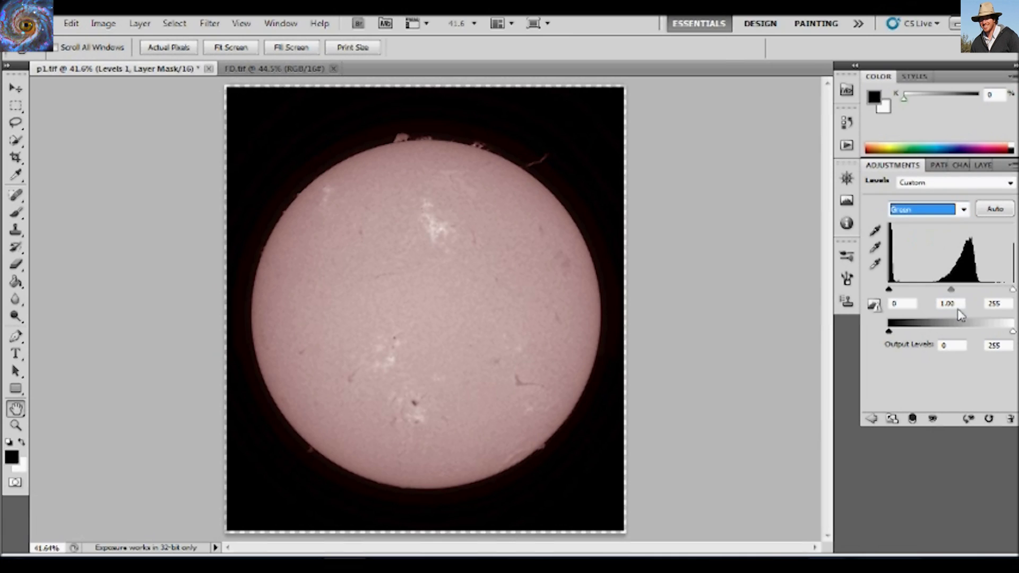
click(962, 305)
text(.6)
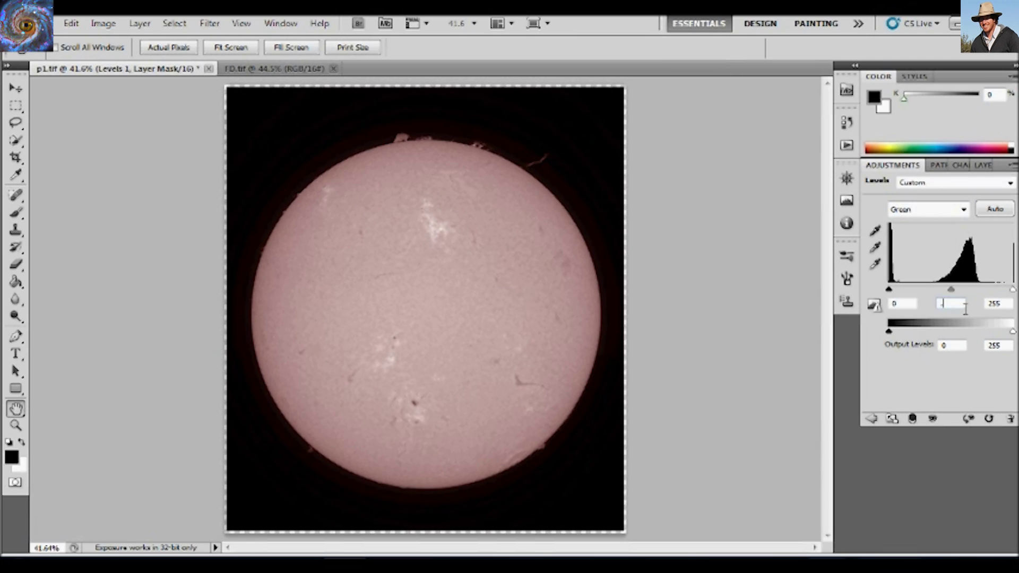
Lower the Blue midtone input level of the Levels 1 adjustment to 0.15 for a golden-orange disk
click(963, 209)
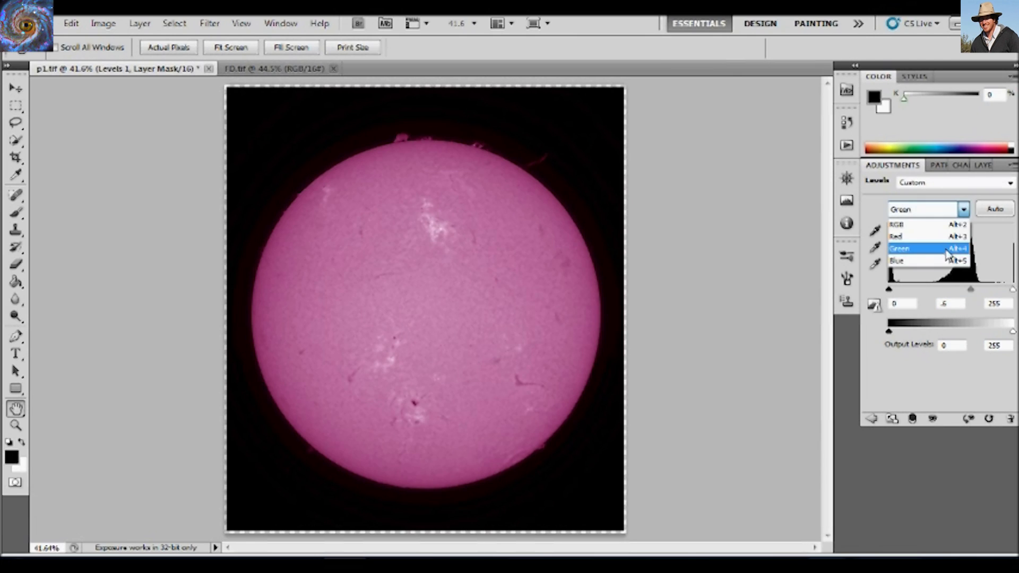
click(933, 261)
click(963, 307)
text(.2)
key(Down)
key(Down)
key(Down)
key(Down)
key(Down)
key(Down)
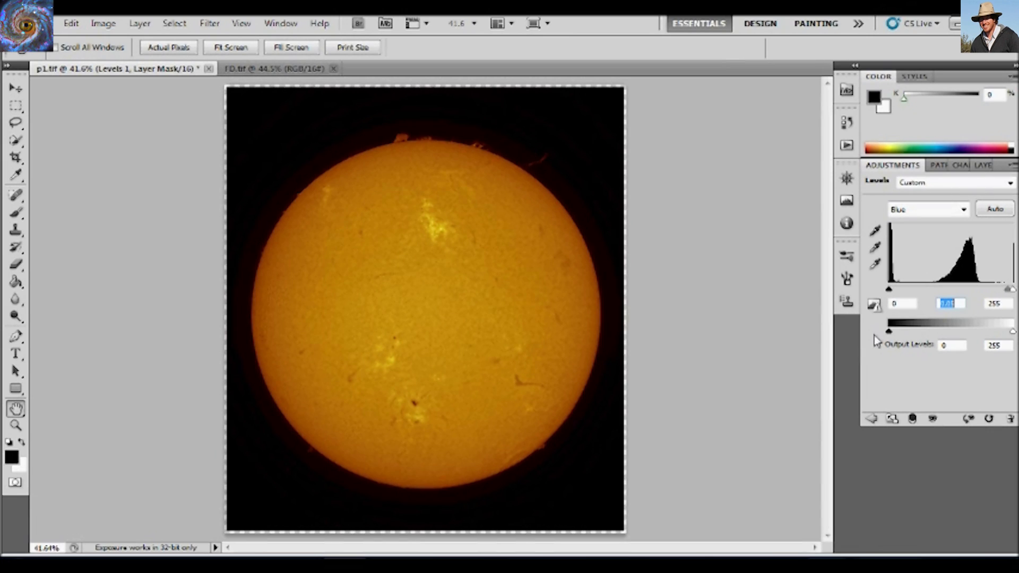
key(Up)
key(Up)
key(Up)
key(Up)
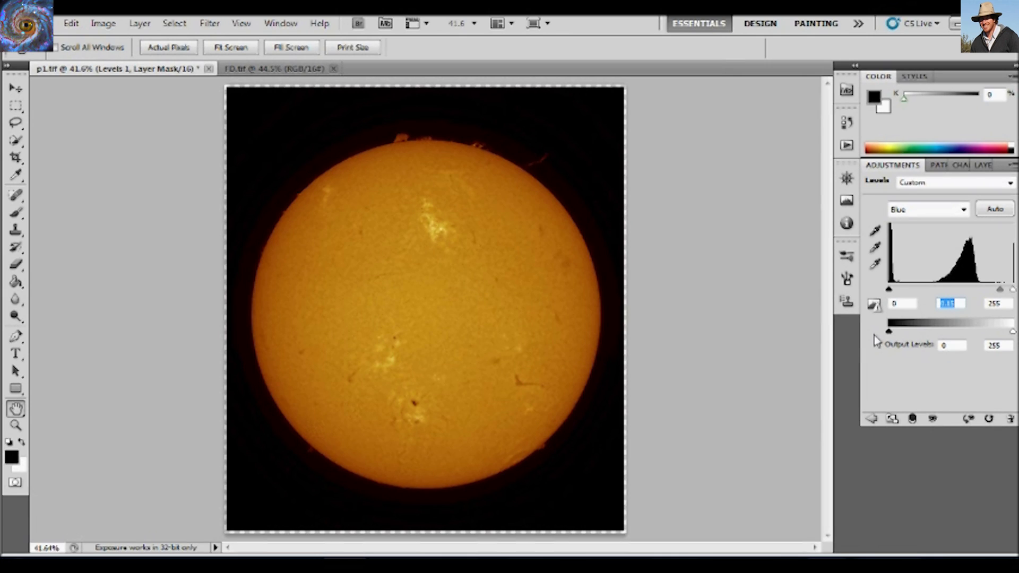
Clip the Levels 1 adjustment to Layer 1 and compare the disk with the adjustment hidden and shown
click(983, 165)
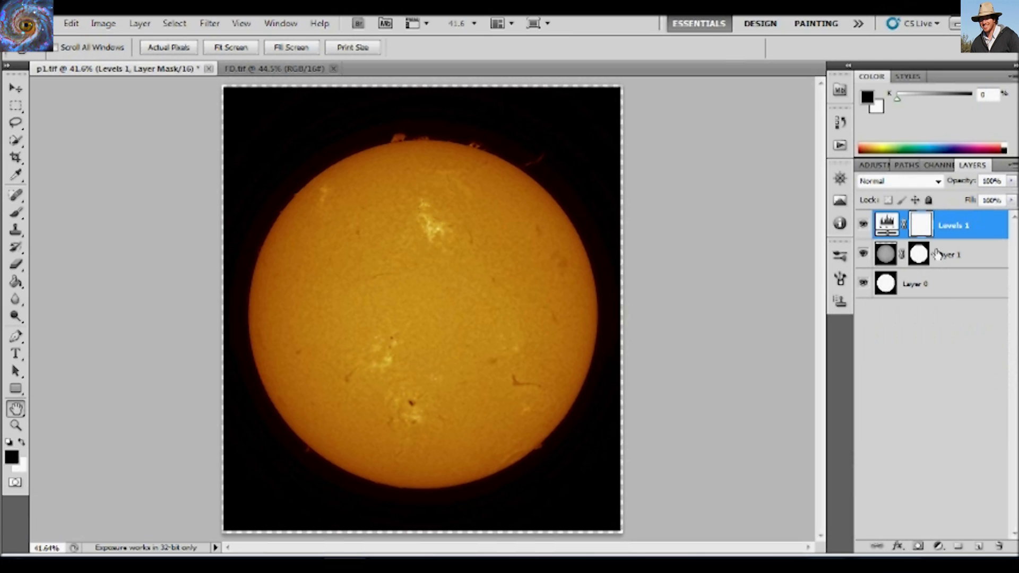
click(865, 225)
click(864, 225)
click(972, 228)
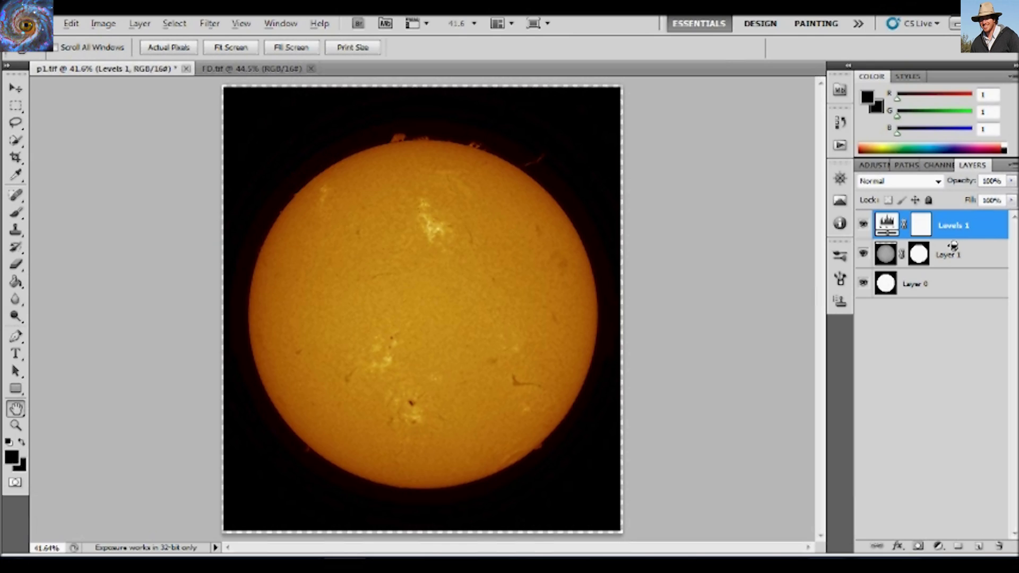
alt+click(961, 246)
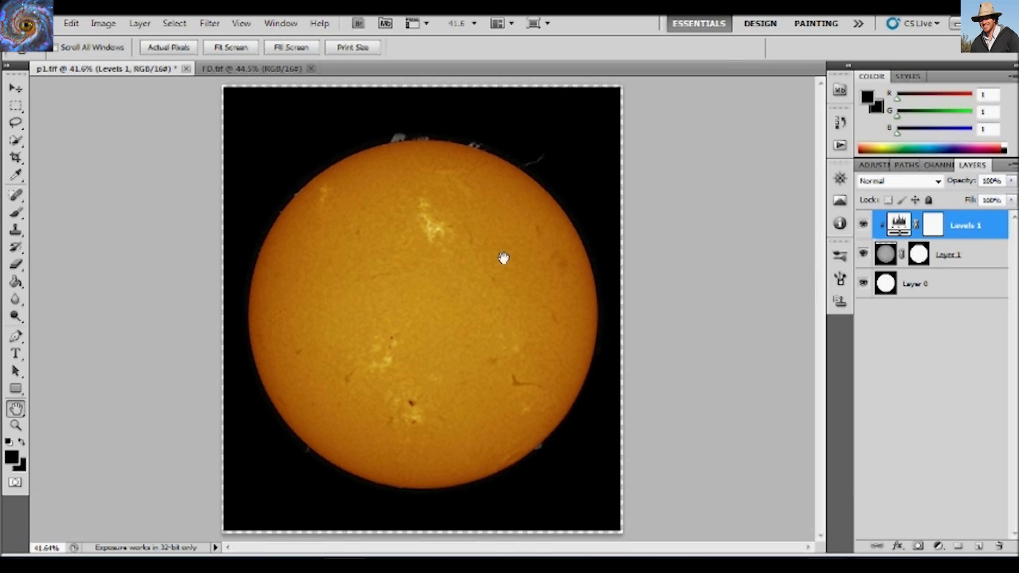
click(863, 225)
click(864, 225)
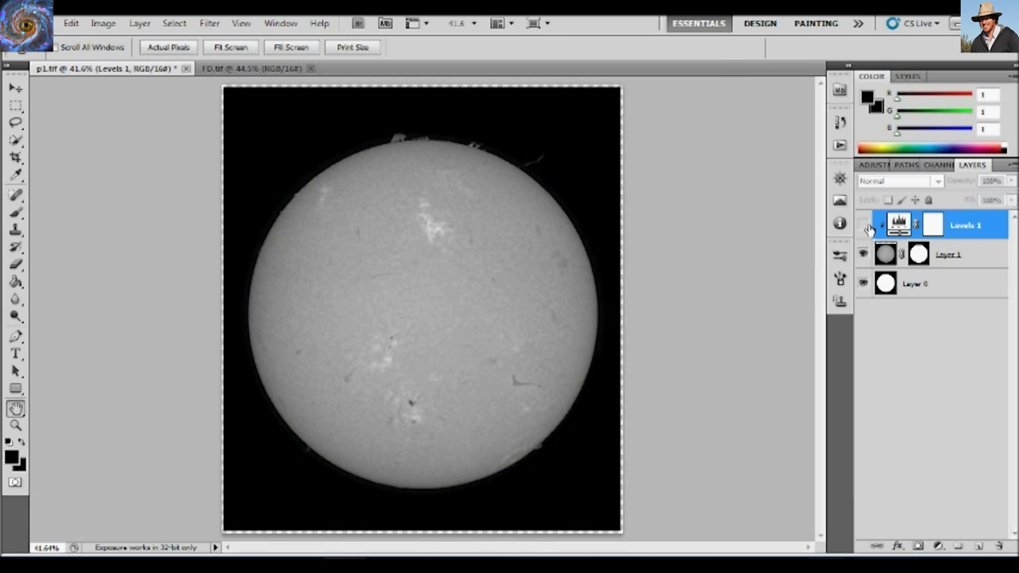
click(864, 225)
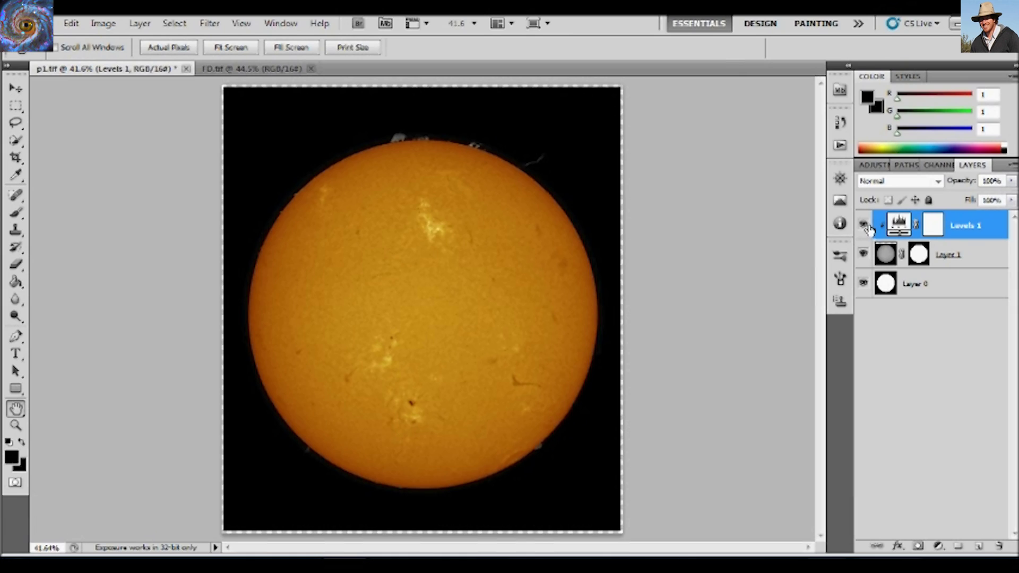
Add a second Levels adjustment layer directly above Layer 0 with the default layer options
click(912, 286)
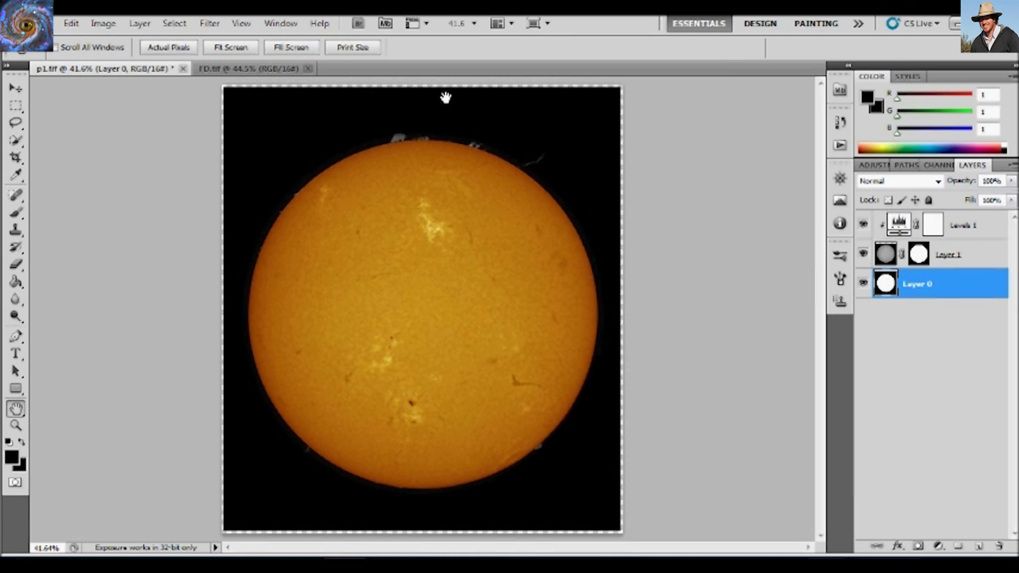
click(103, 24)
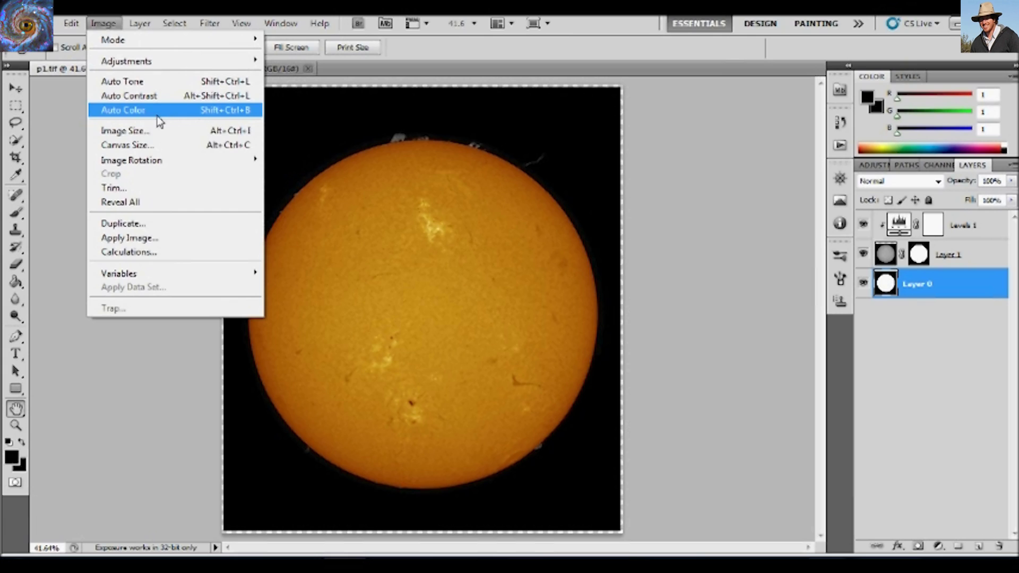
mouse_move(214, 62)
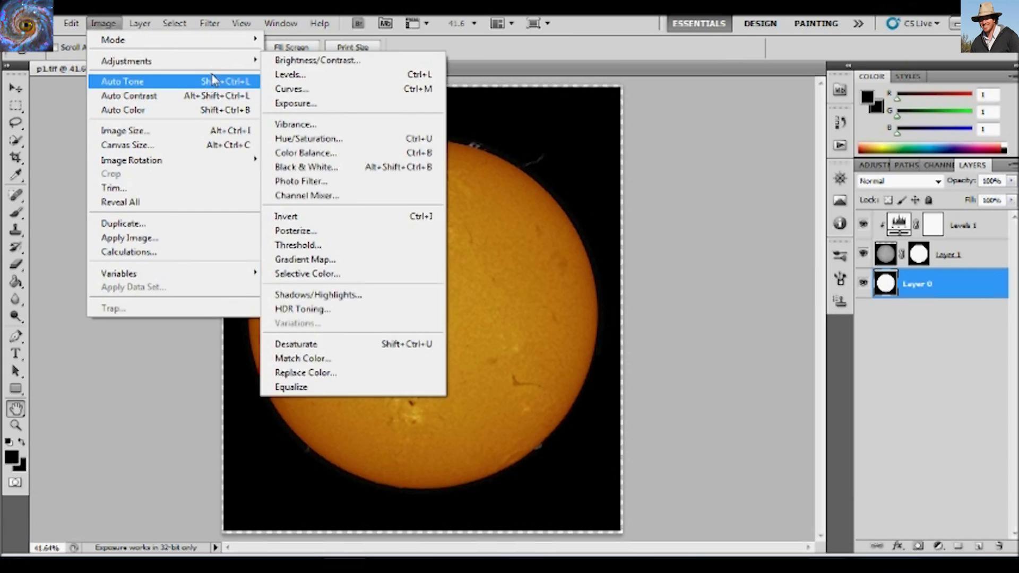
mouse_move(139, 23)
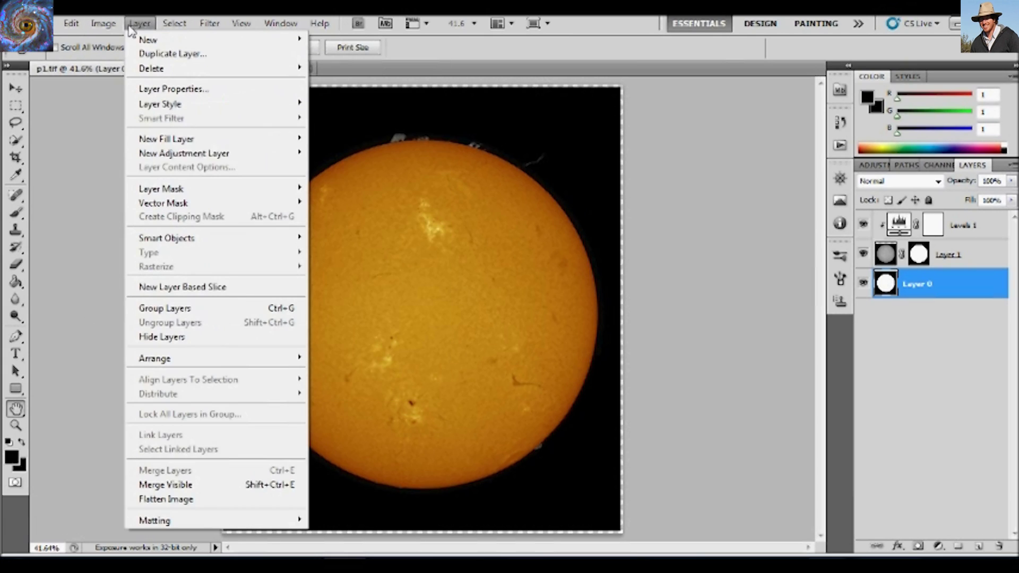
mouse_move(225, 154)
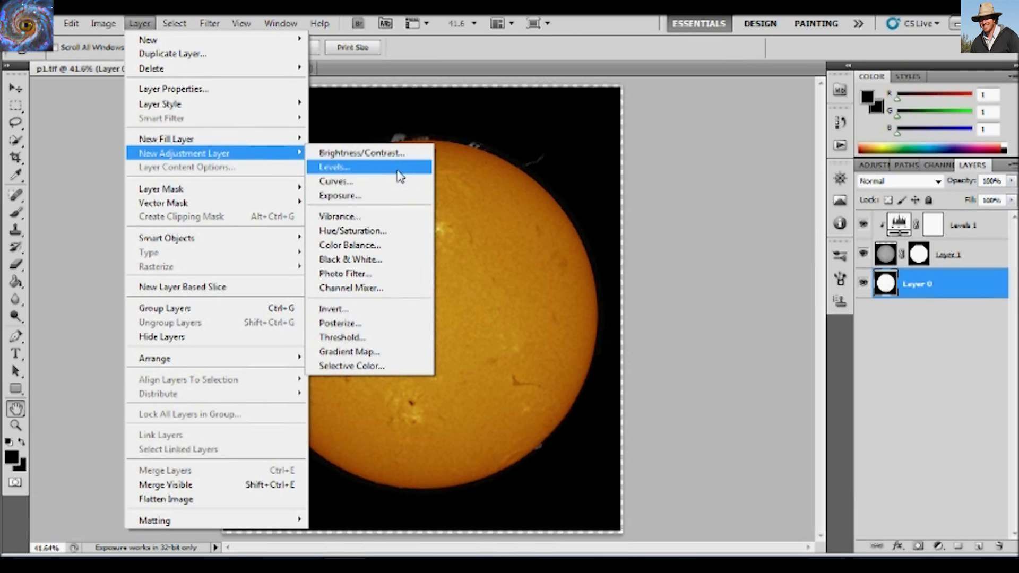
click(377, 167)
click(709, 129)
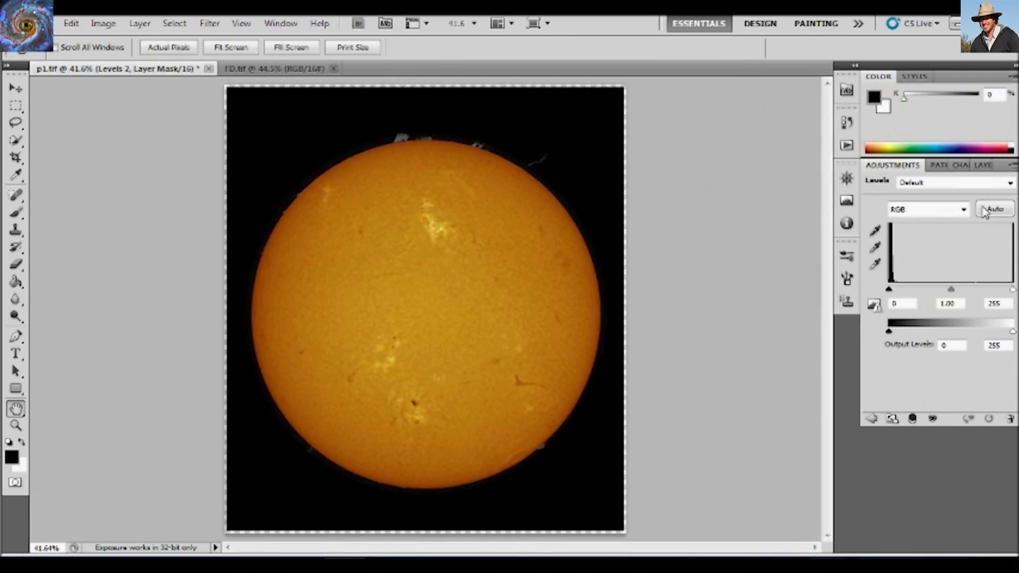
Set the Levels 2 adjustment's midtone input level to 1.6 for Red and 0.6 for Green
click(963, 209)
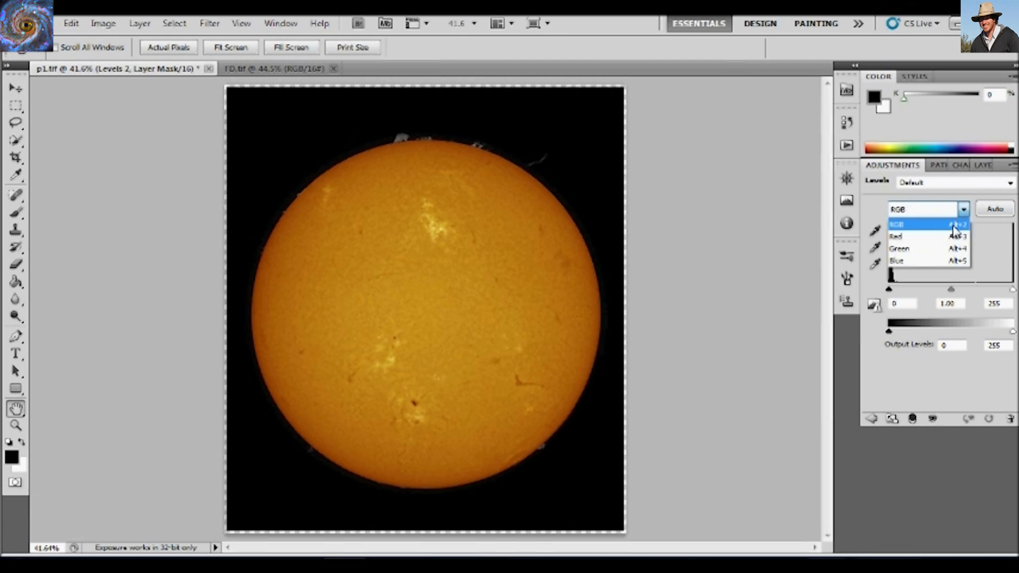
click(944, 243)
click(957, 305)
text(1.6)
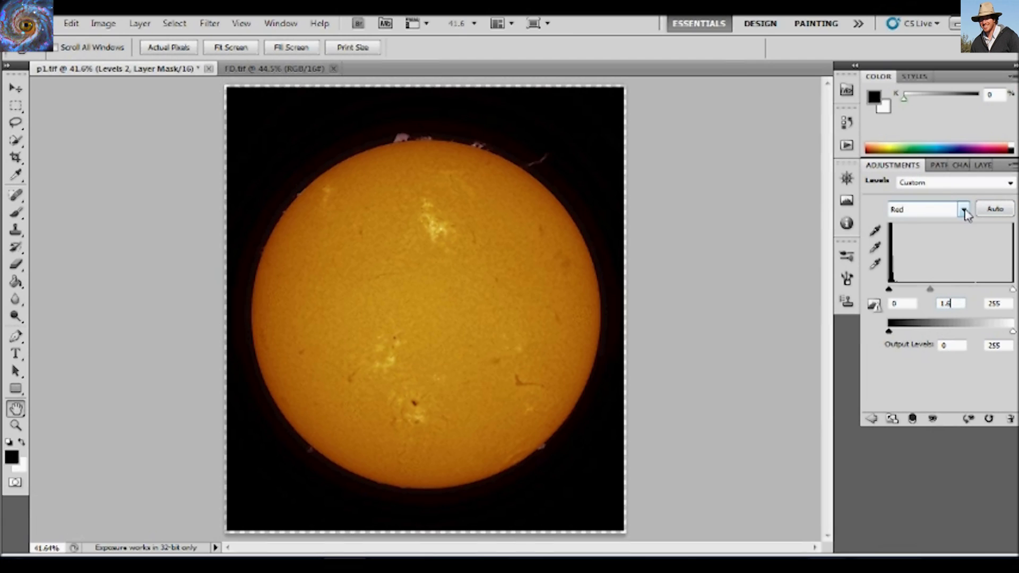
click(963, 209)
click(944, 250)
double_click(946, 304)
text(.6)
Set the Blue midtone input level of the Levels 2 adjustment to 0.15 so the prominences match the disk
click(963, 209)
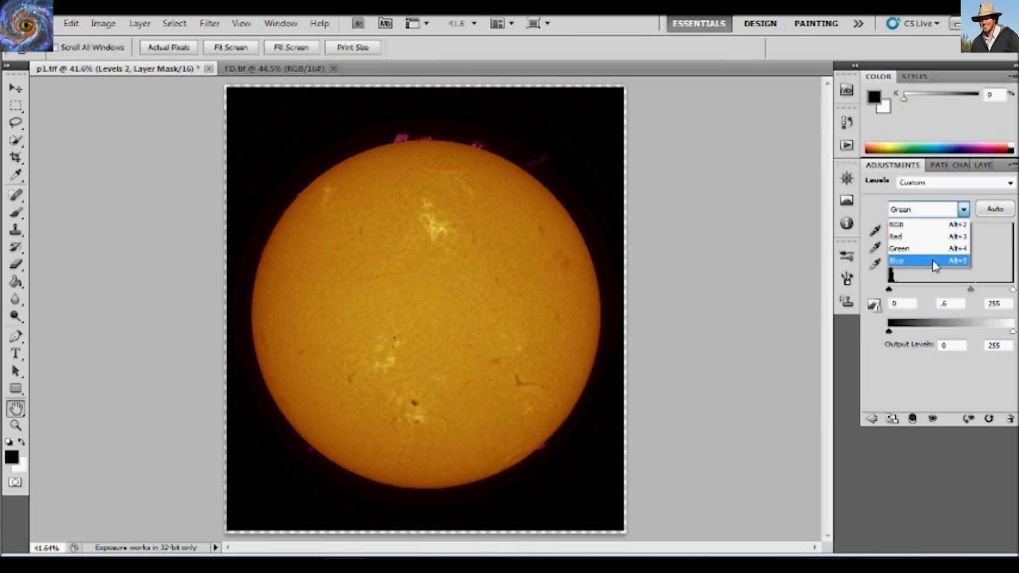
click(935, 261)
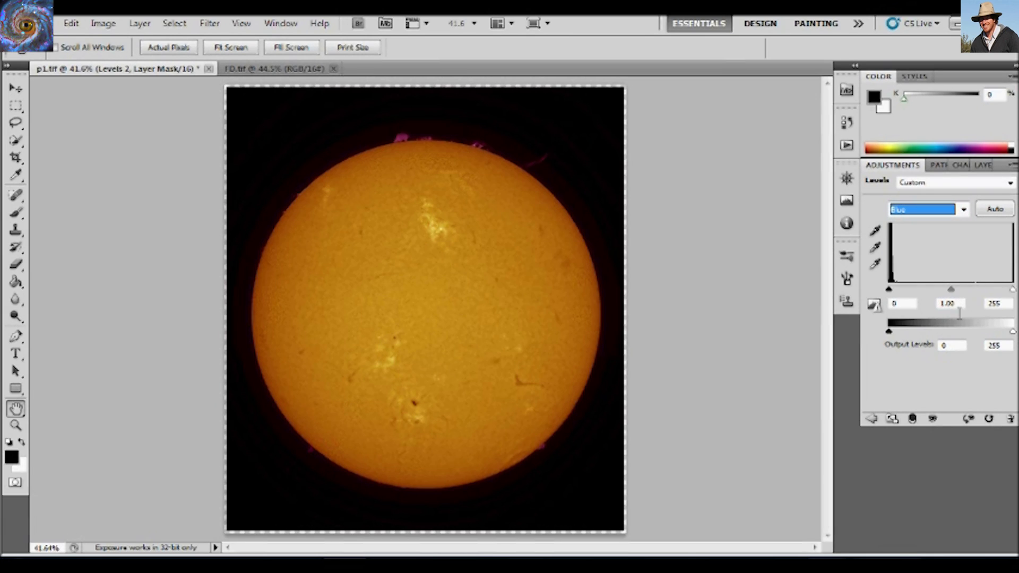
click(959, 307)
double_click(959, 307)
text(.2)
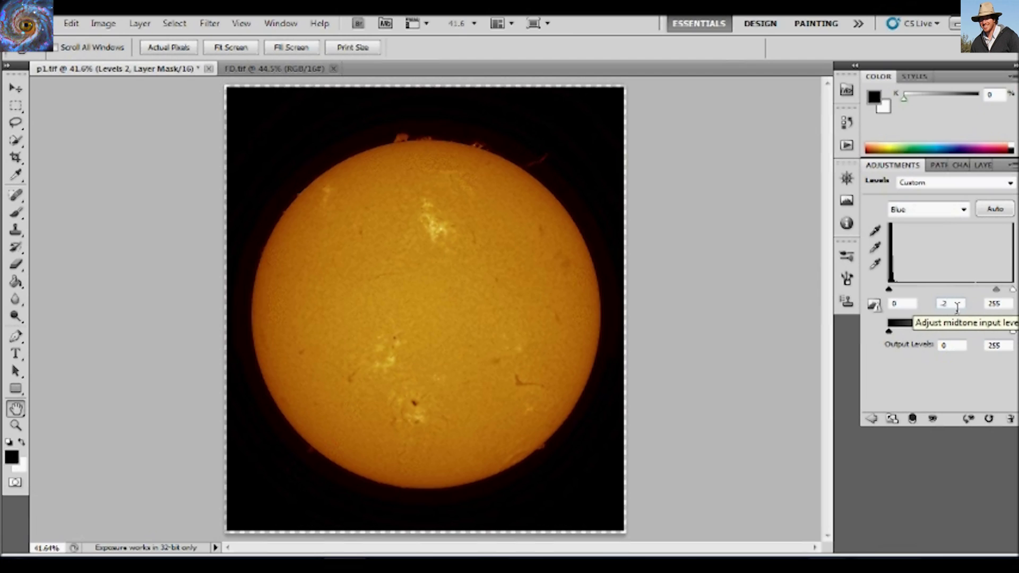
key(Return)
key(Down)
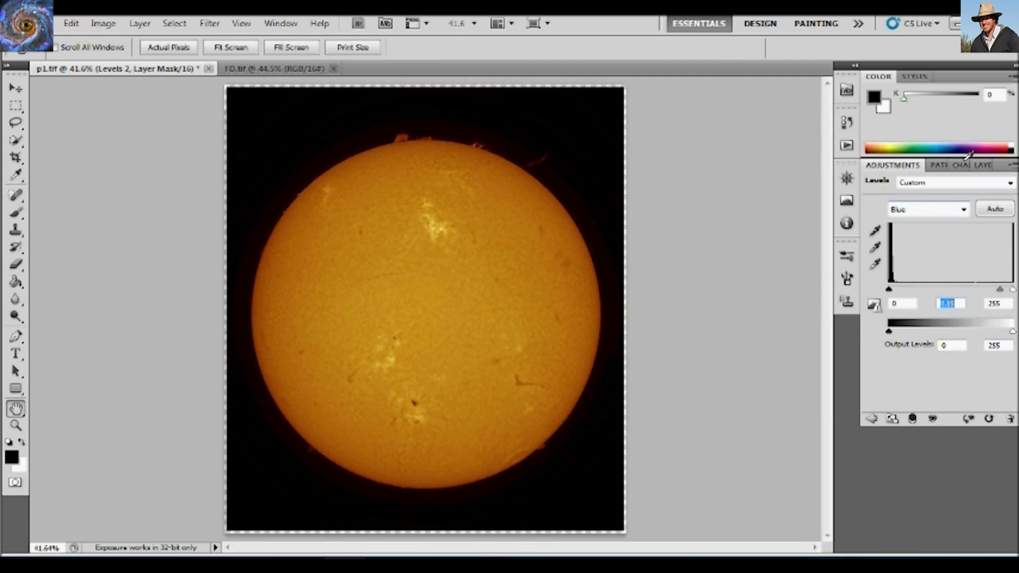
Select Layer 1 and examine the colorized upper disk and limb prominences at 100% magnification
click(981, 166)
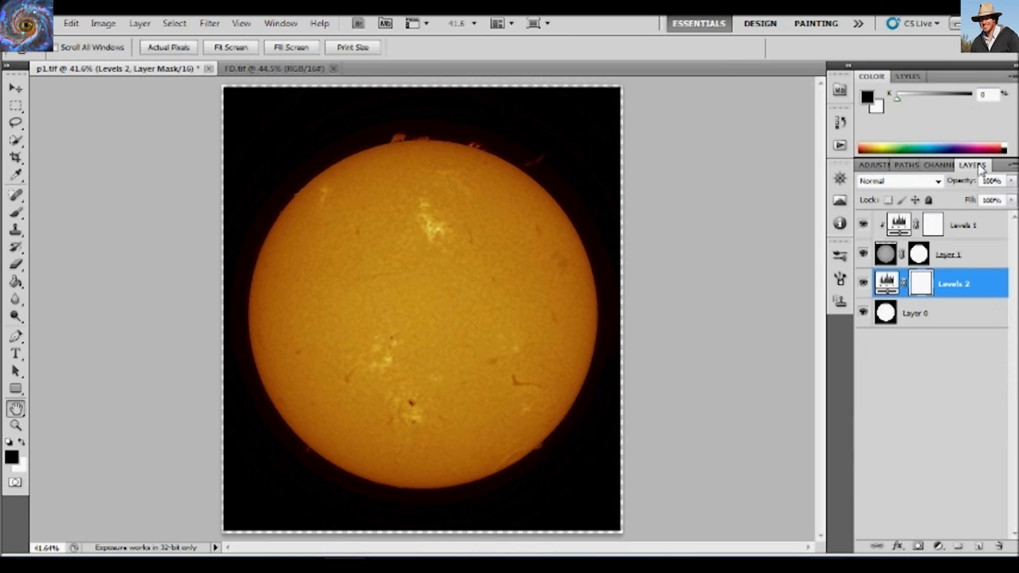
click(897, 255)
key(ctrl+plus)
key(ctrl+plus)
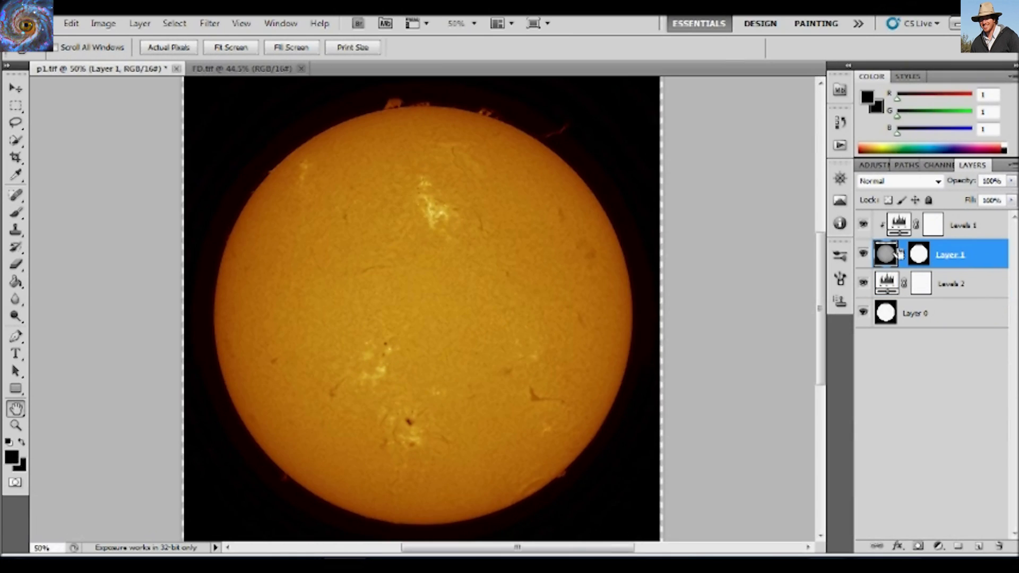
key(ctrl+plus)
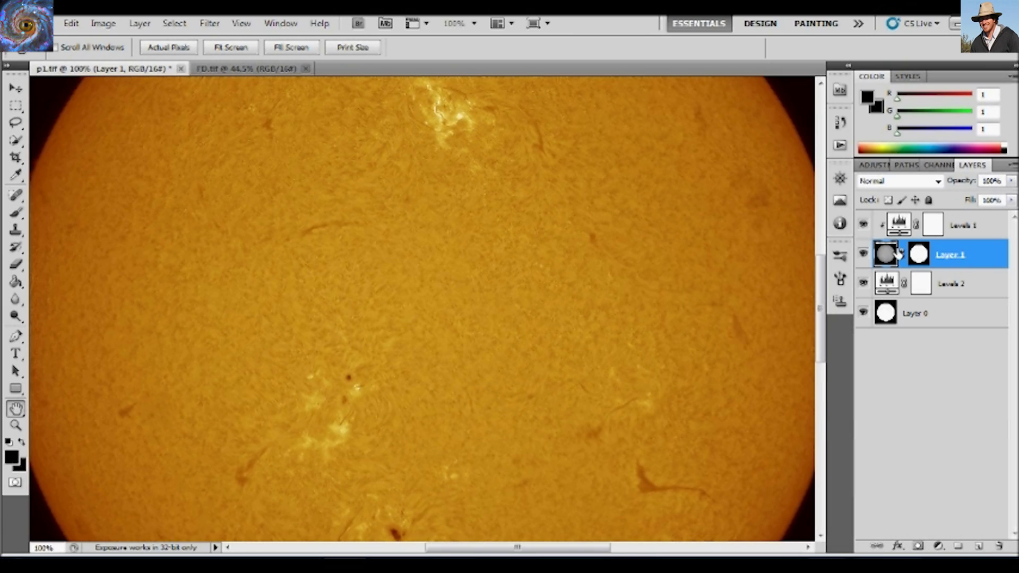
drag(417, 202, 416, 363)
drag(468, 318, 463, 377)
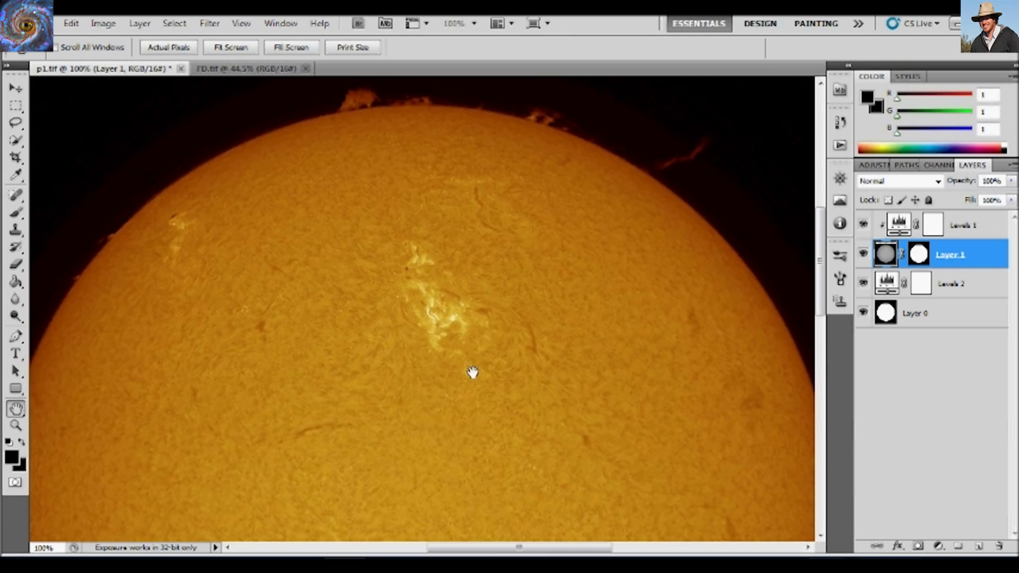
Darken Layer 1's midtones with a Curves adjustment by pulling the middle of the RGB curve down below the diagonal
drag(472, 371, 496, 254)
drag(481, 411, 471, 328)
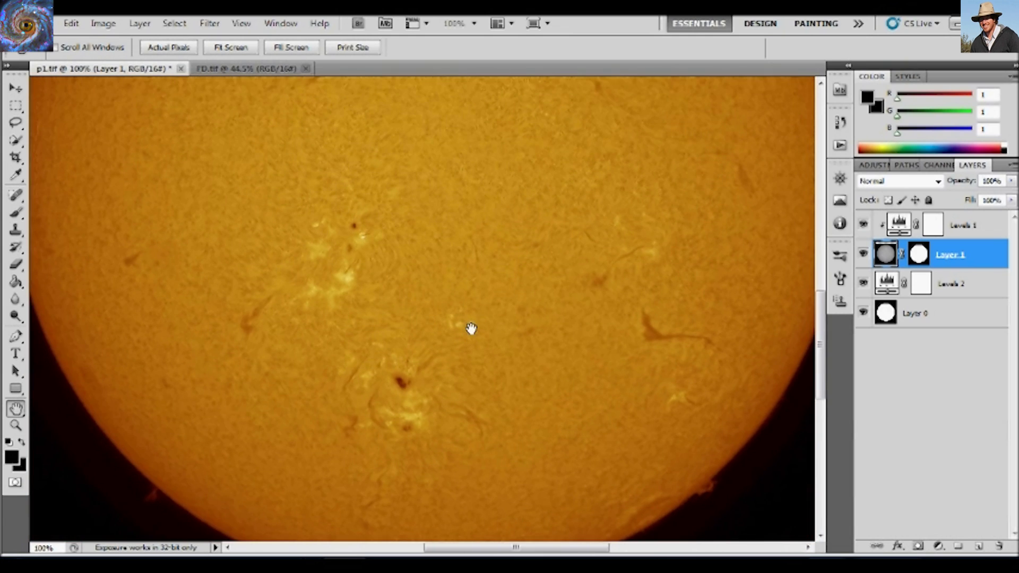
key(ctrl+0)
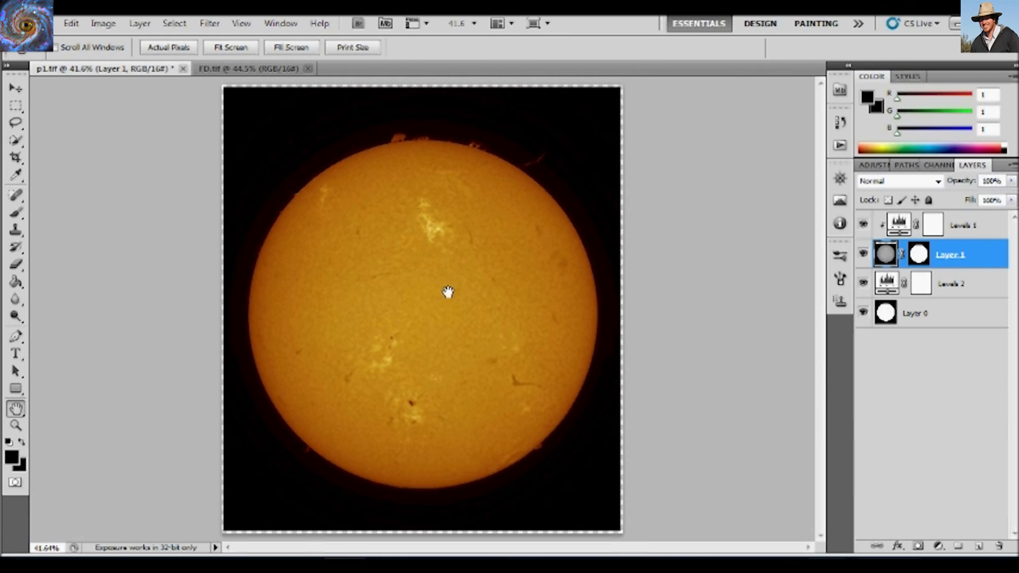
key(ctrl+m)
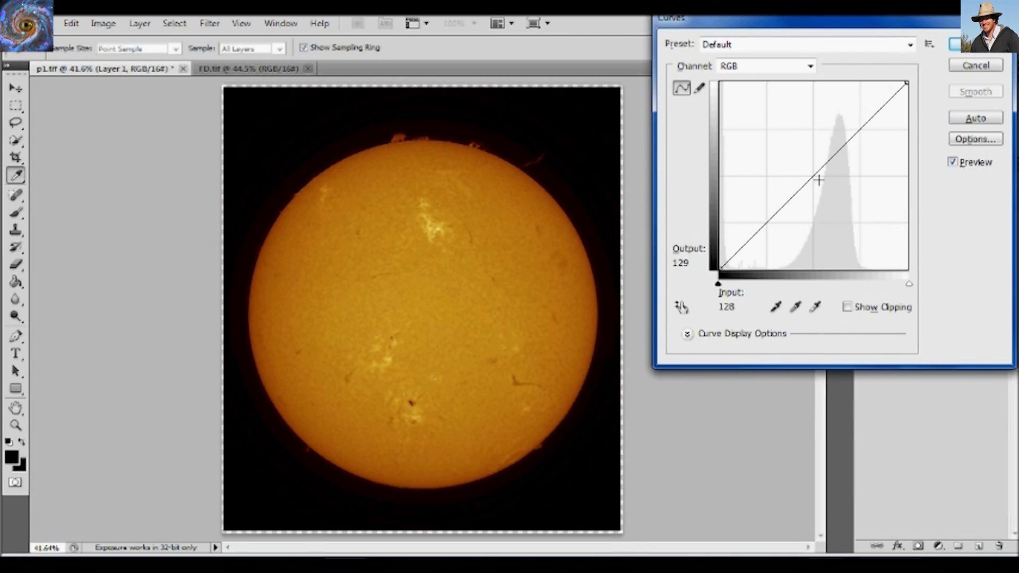
drag(819, 180, 831, 192)
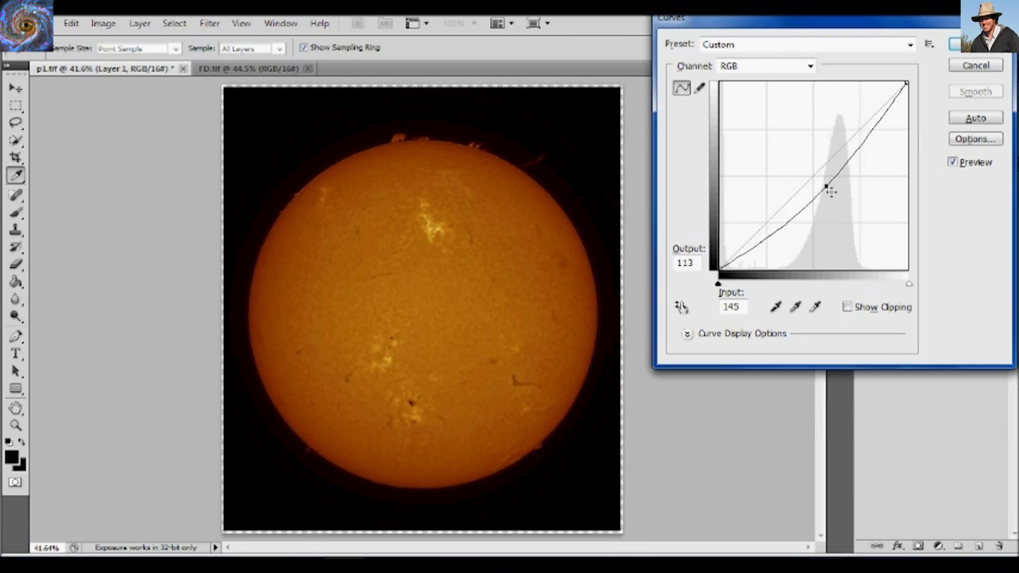
drag(831, 192, 823, 193)
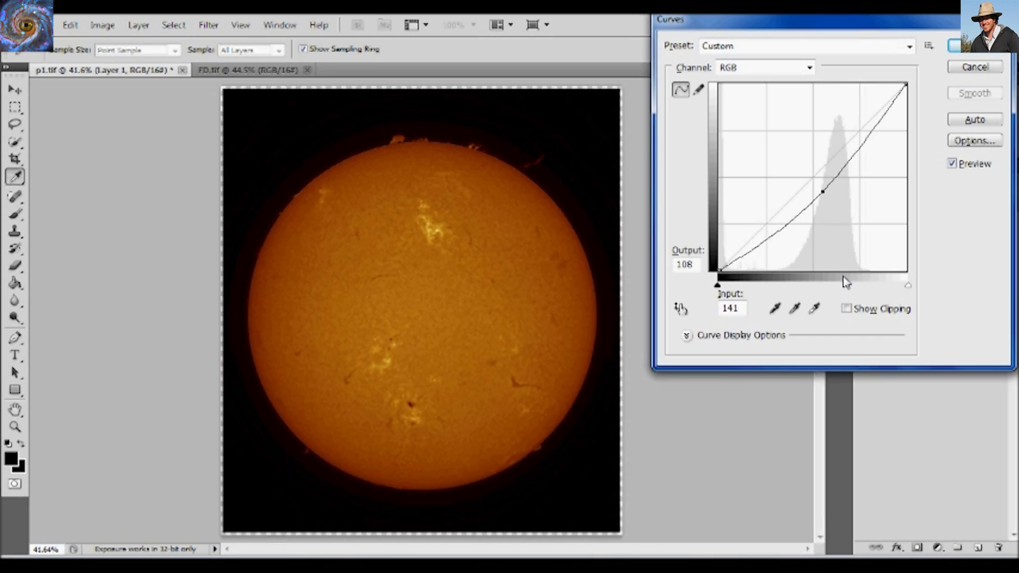
drag(823, 194, 830, 197)
click(955, 45)
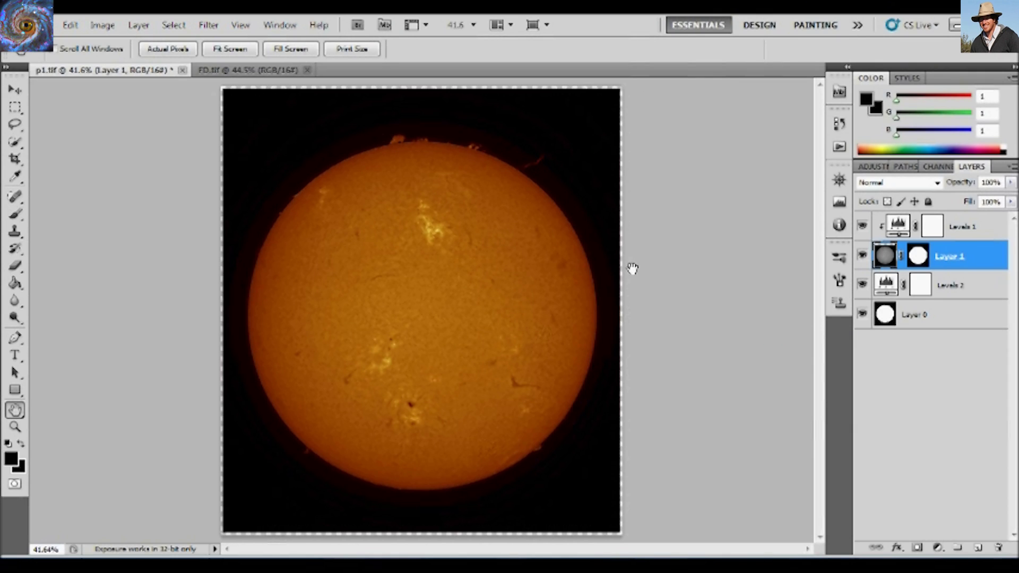
key(ctrl+l)
mouse_move(933, 205)
mouse_down()
mouse_move(900, 206)
mouse_move(934, 205)
mouse_up()
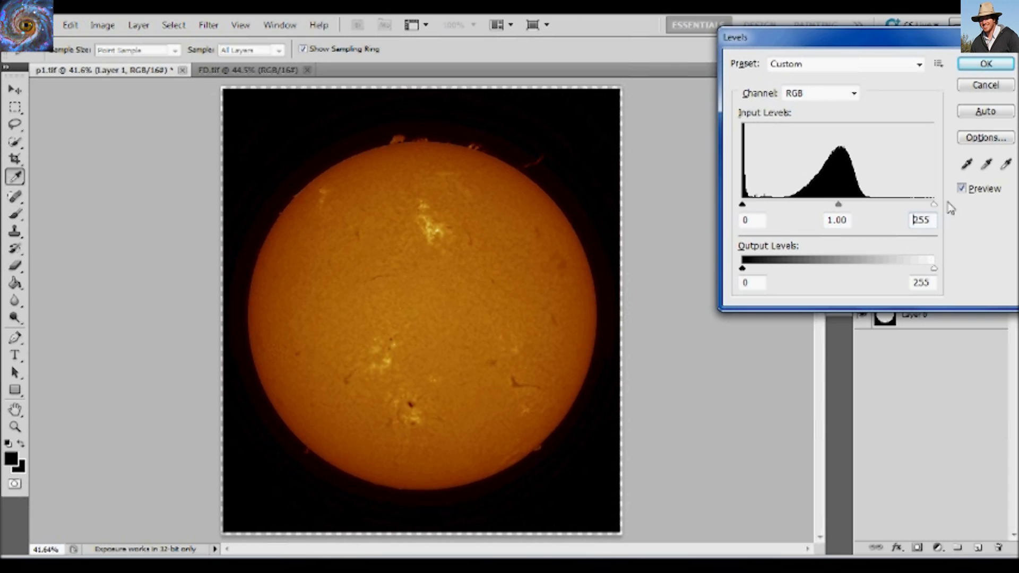
drag(838, 208, 828, 206)
key(h)
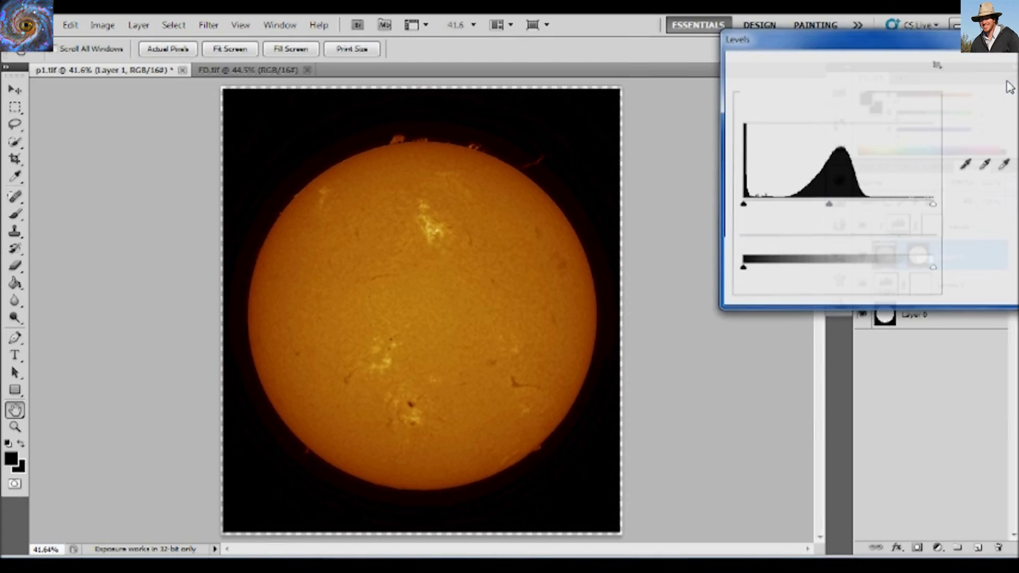
click(1008, 86)
Raise the contrast of Layer 1 to 31 with a Brightness/Contrast adjustment
click(102, 25)
mouse_move(112, 72)
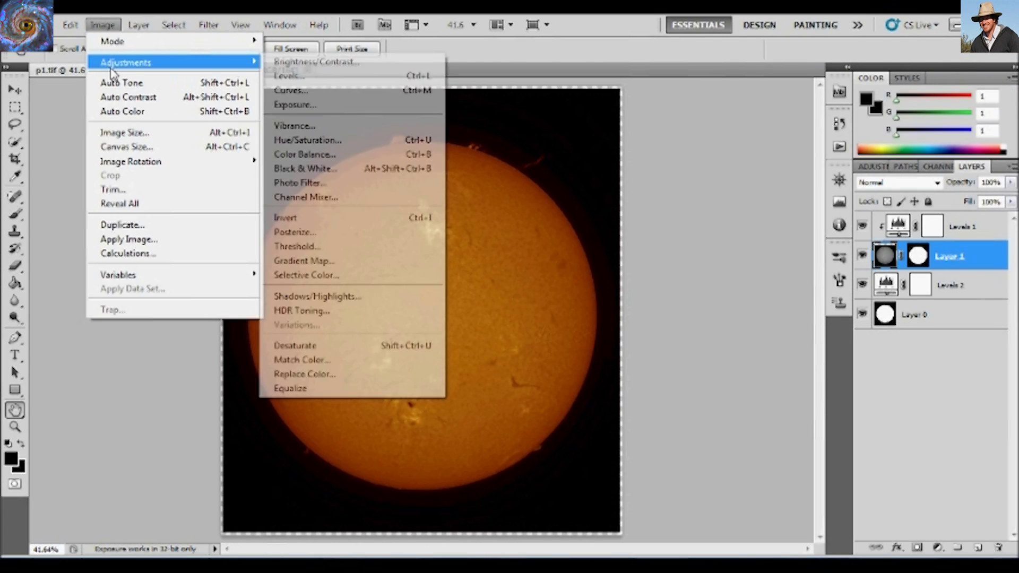
click(282, 64)
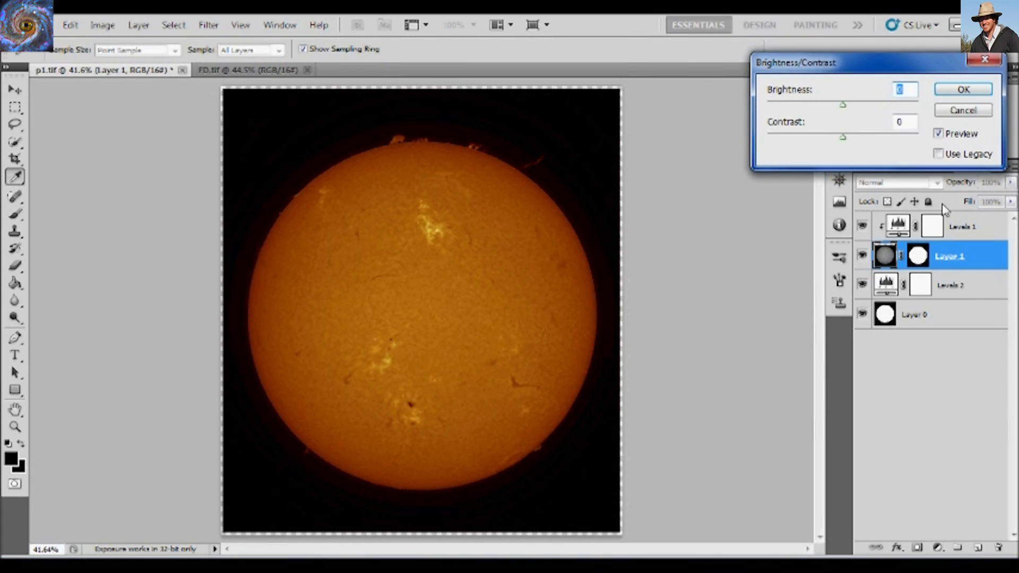
drag(843, 137, 868, 149)
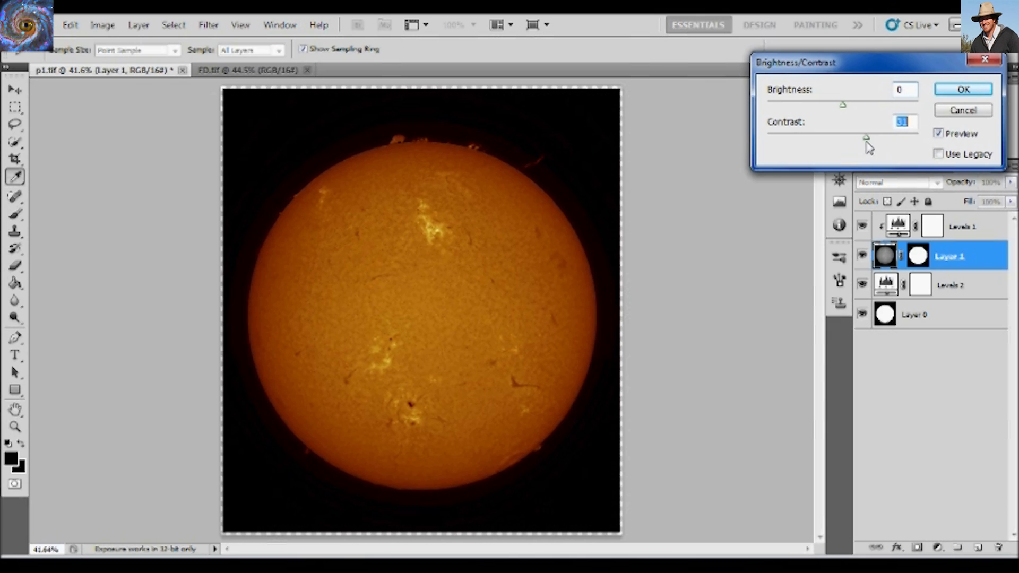
click(963, 91)
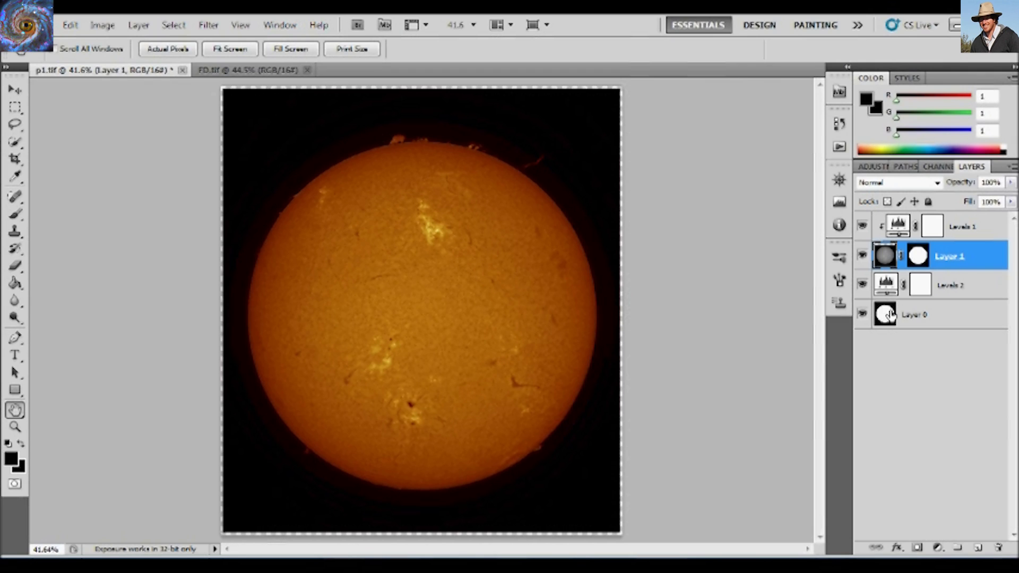
Examine the adjusted disk surface and the upper limb prominences at 66.7% magnification, returning to the full image
key(ctrl+equal)
key(ctrl+equal)
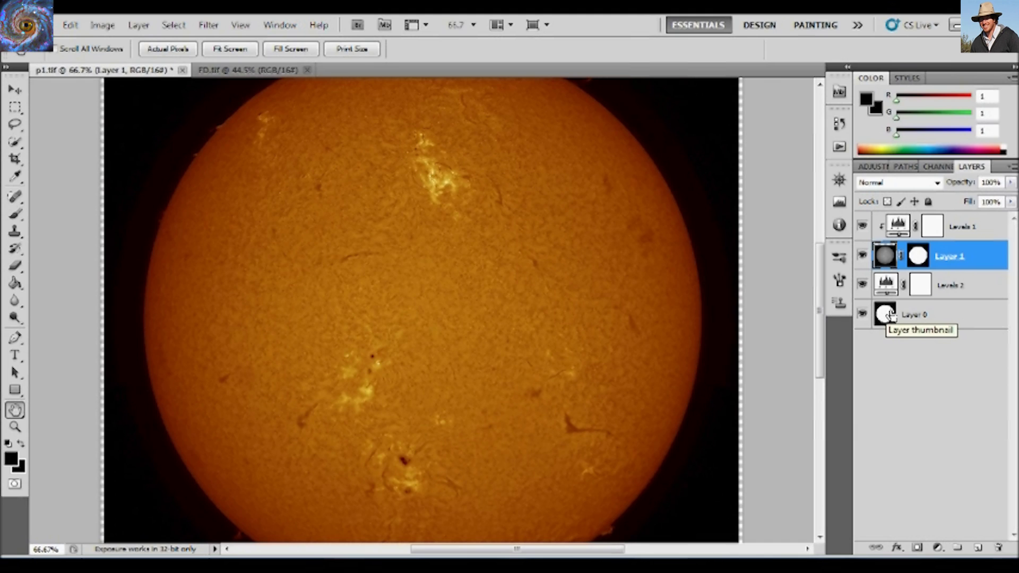
key(ctrl+0)
key(ctrl+equal)
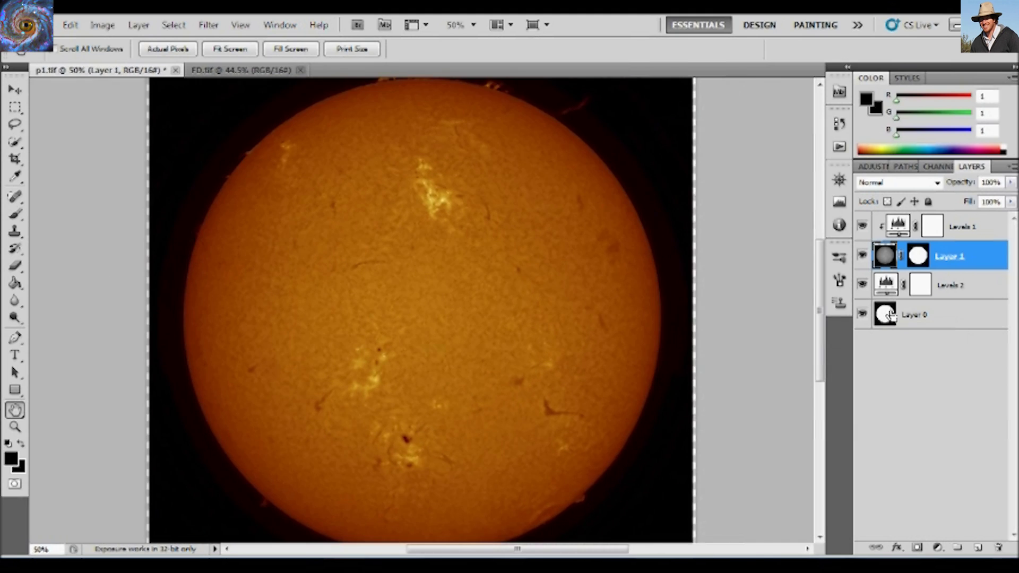
key(ctrl+equal)
scroll(816, 276, up, 5)
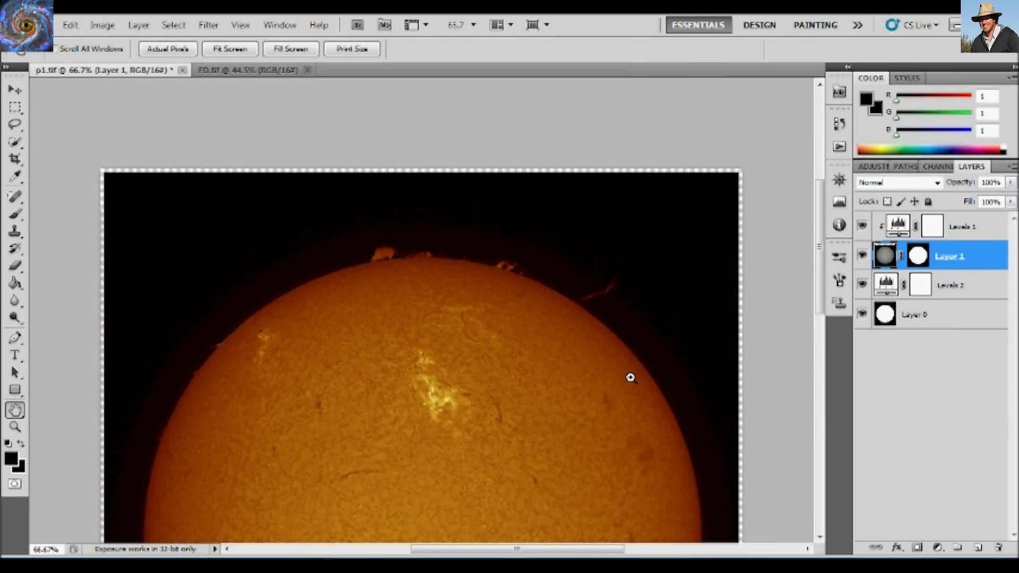
key(ctrl+0)
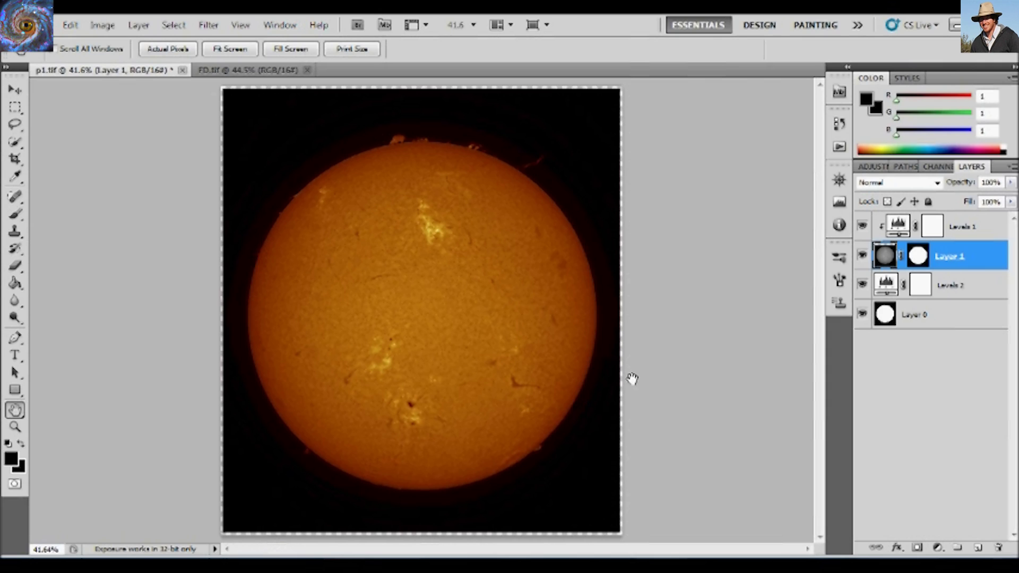
Brighten the prominences on Layer 0 with a Levels adjustment, setting the RGB midtone input level to 1.27
click(906, 316)
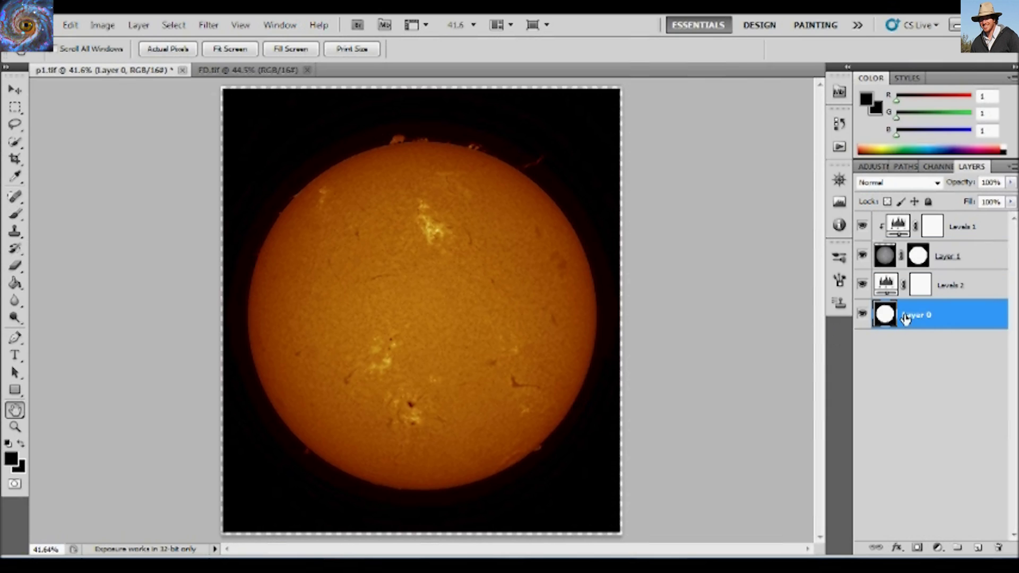
key(ctrl+l)
drag(934, 205, 1004, 224)
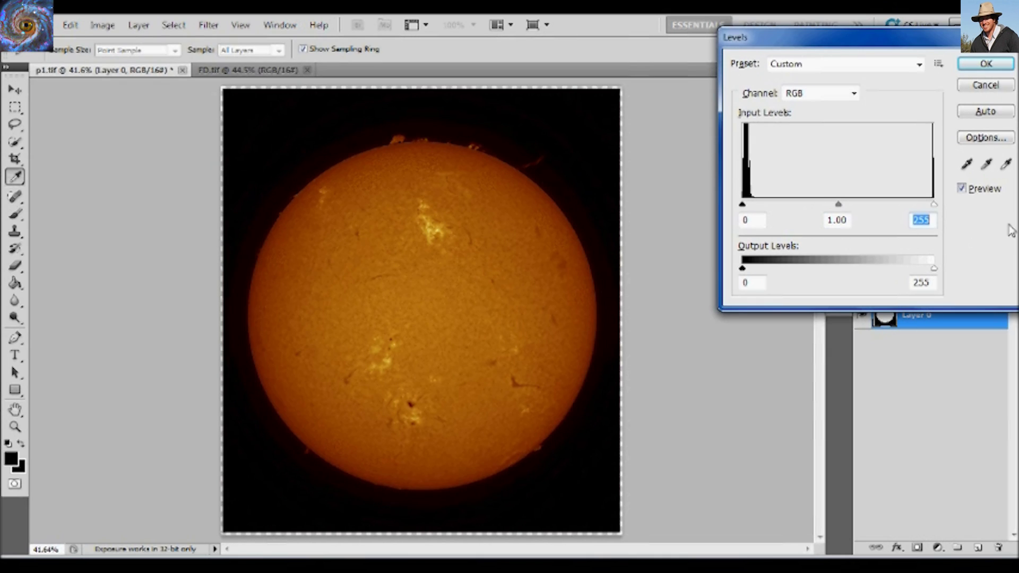
mouse_move(836, 205)
mouse_down()
mouse_move(811, 205)
mouse_move(855, 207)
mouse_move(823, 206)
mouse_up()
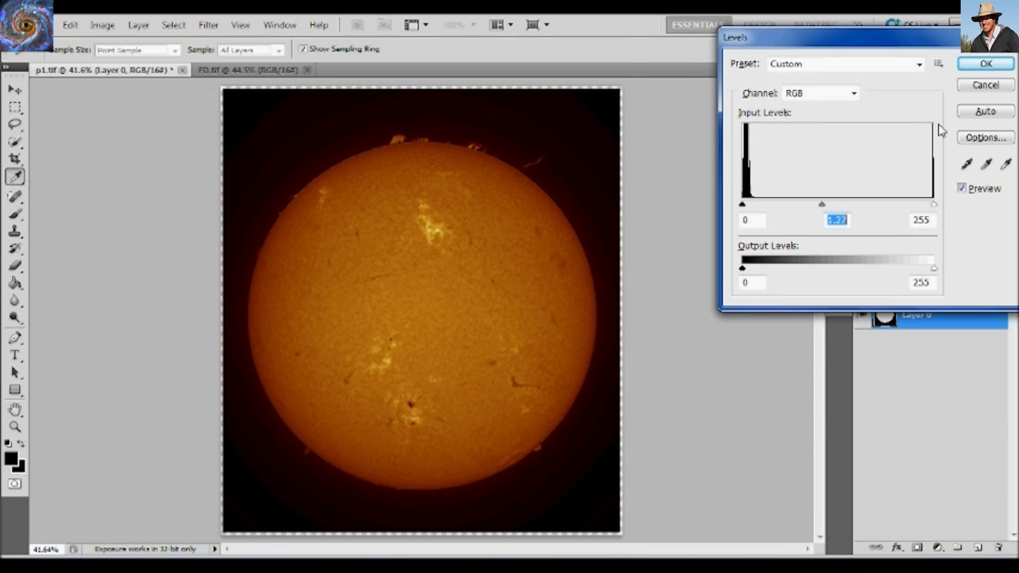
click(985, 64)
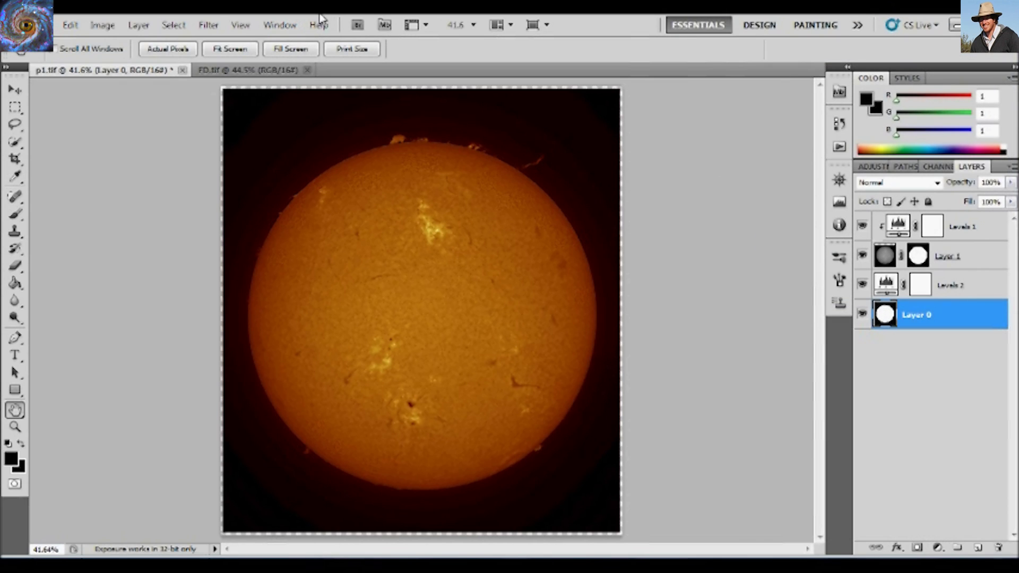
Raise the contrast of Layer 0 to 26 with a Brightness/Contrast adjustment
click(102, 25)
mouse_move(120, 69)
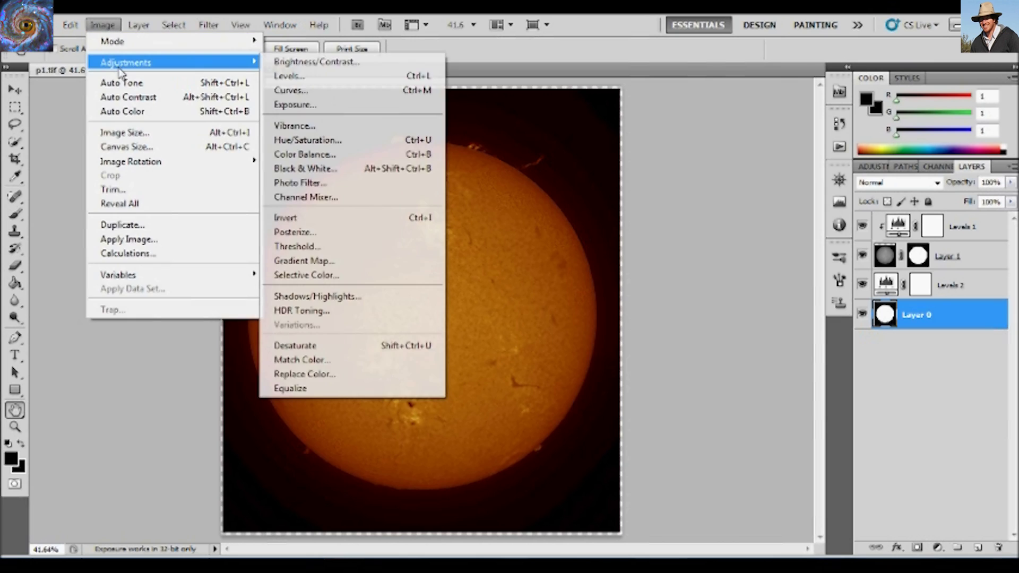
click(356, 62)
drag(843, 138, 865, 141)
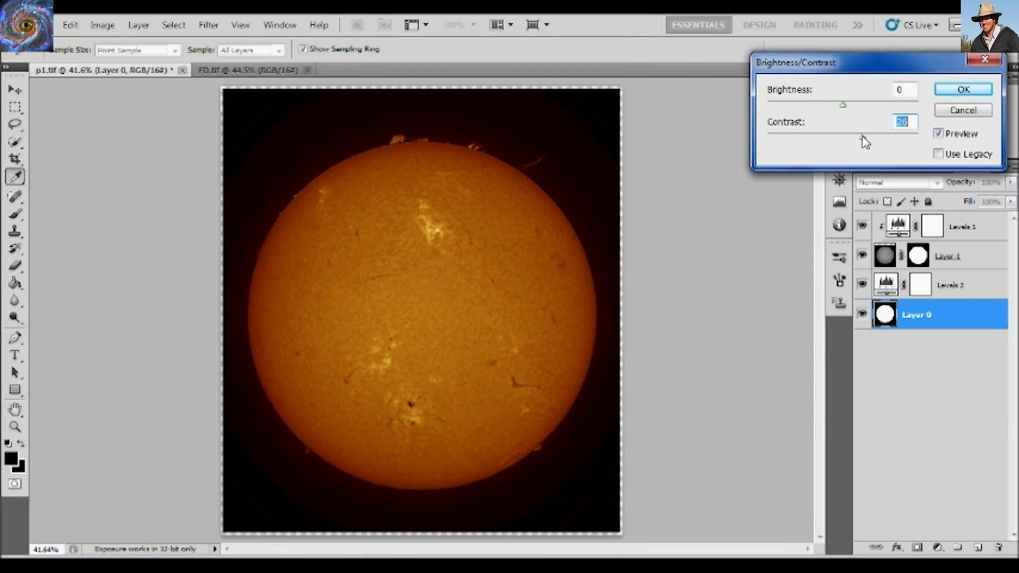
click(963, 89)
key(h)
click(109, 28)
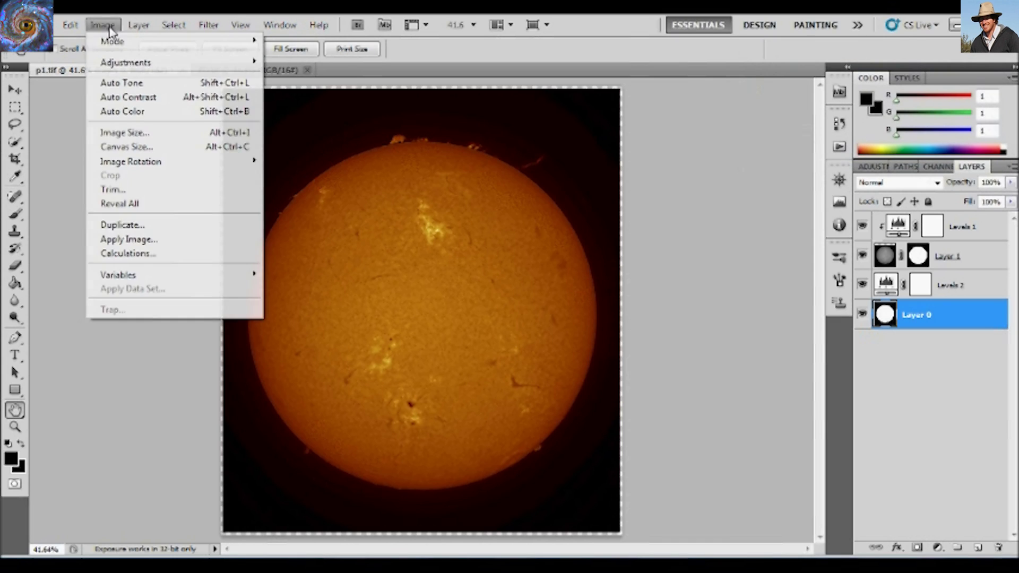
mouse_move(121, 63)
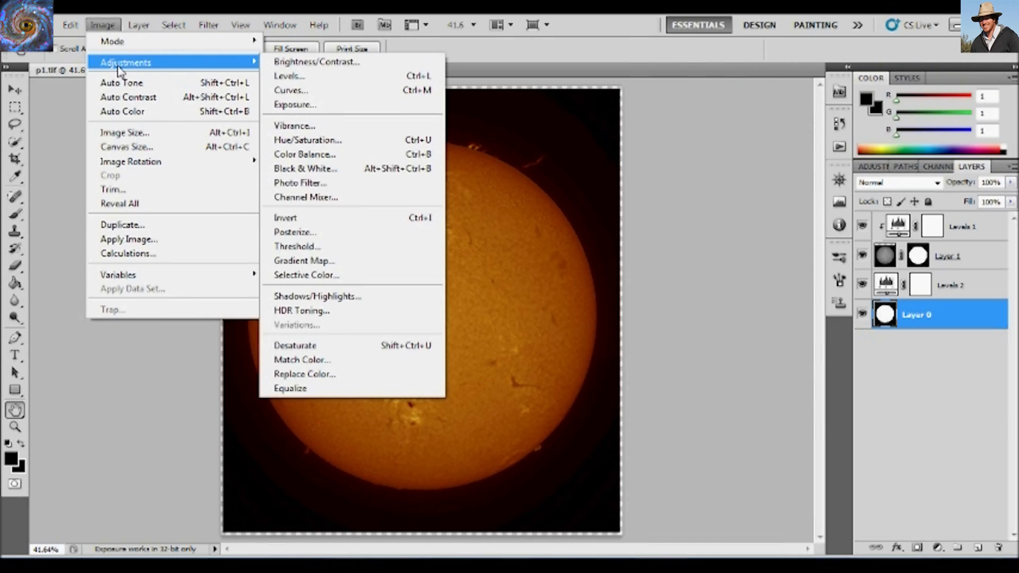
click(370, 297)
drag(853, 191, 793, 190)
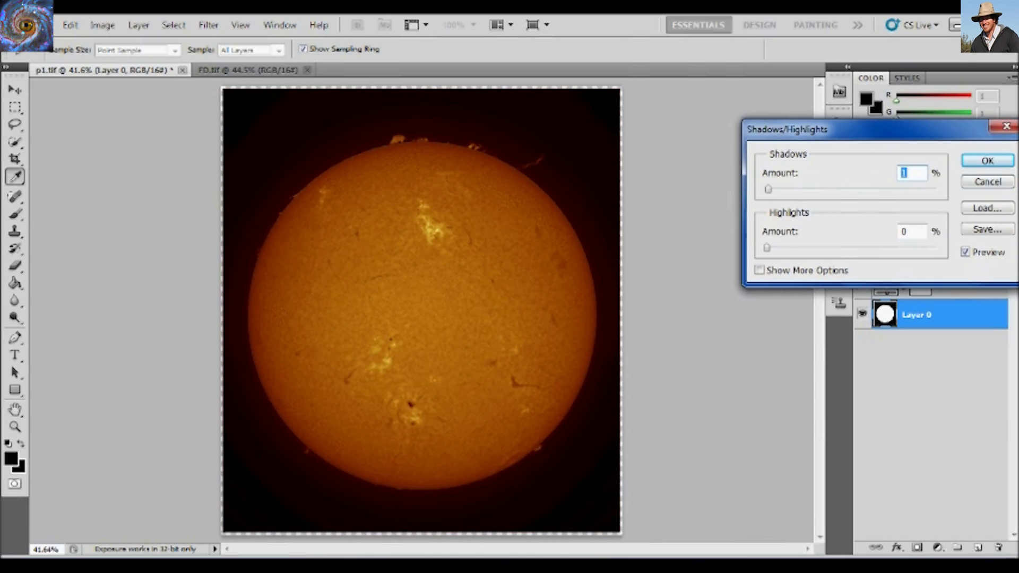
click(987, 181)
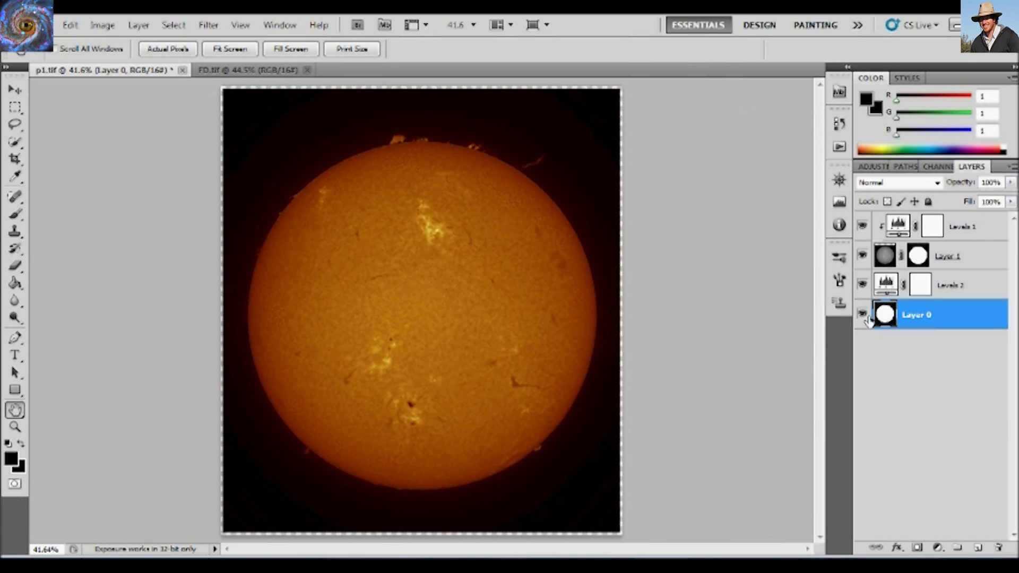
Refine Layer 1's mask edge with Feather 3.3 px, Contrast 36% and Shift Edge -8%
click(932, 254)
right_click(931, 255)
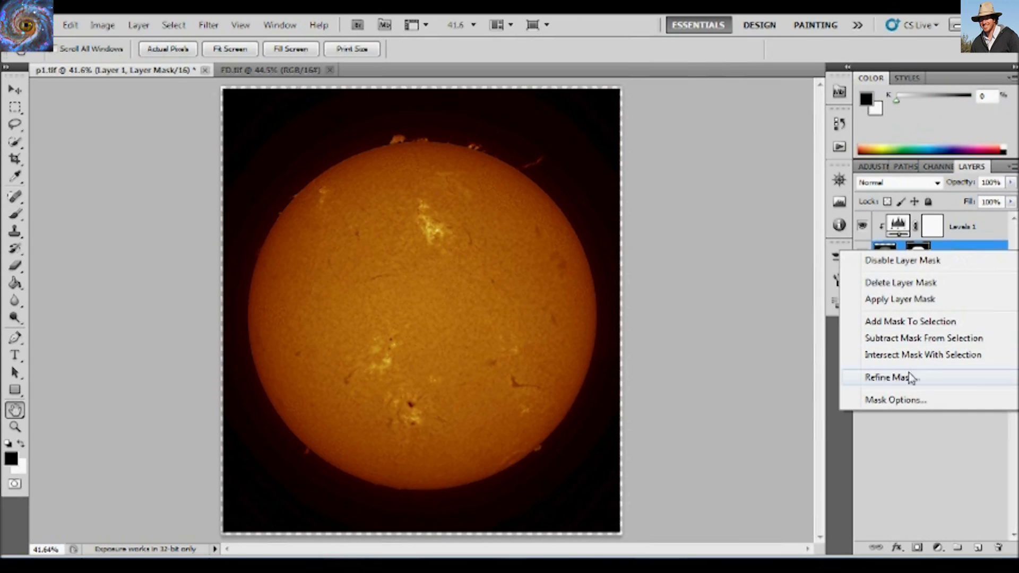
click(911, 378)
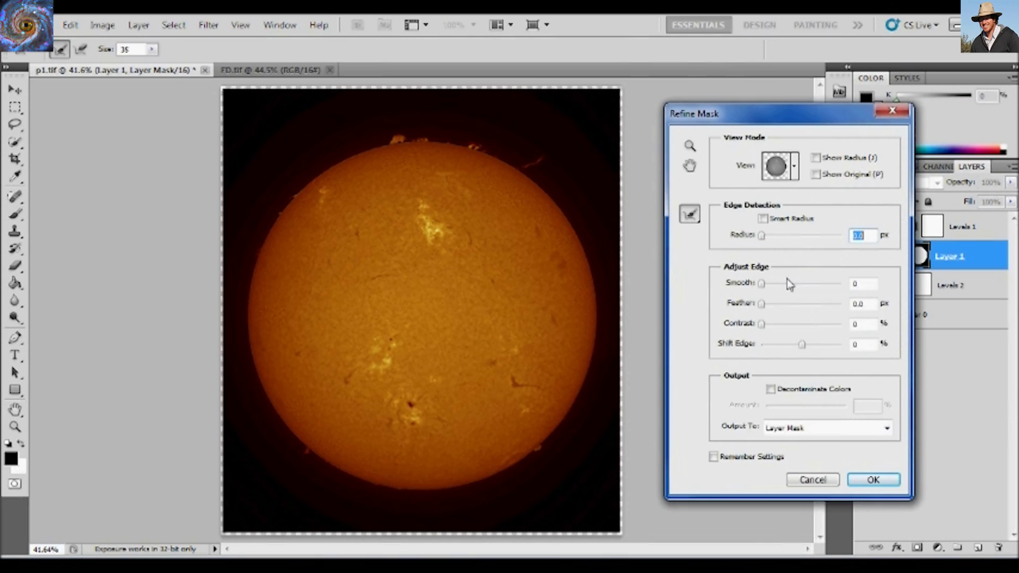
mouse_move(762, 303)
mouse_down()
mouse_move(778, 305)
mouse_move(744, 309)
mouse_up()
mouse_move(801, 345)
mouse_down()
mouse_move(823, 351)
mouse_move(798, 345)
mouse_up()
drag(762, 304, 794, 329)
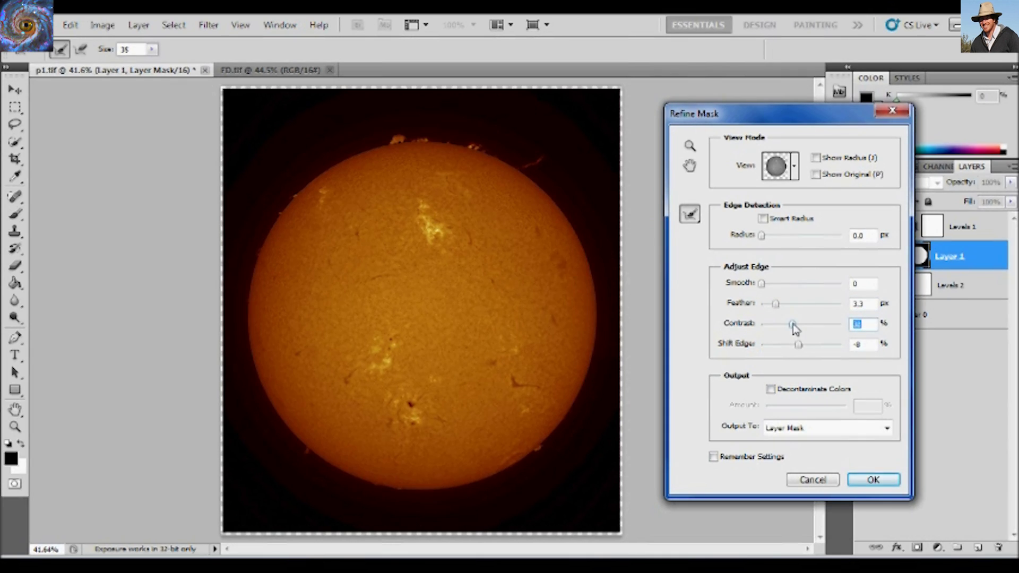
drag(794, 329, 792, 329)
Check the refined mask edge along the upper limb at 66.7% magnification and apply the refinement to the layer mask
key(ctrl+plus)
key(ctrl+plus)
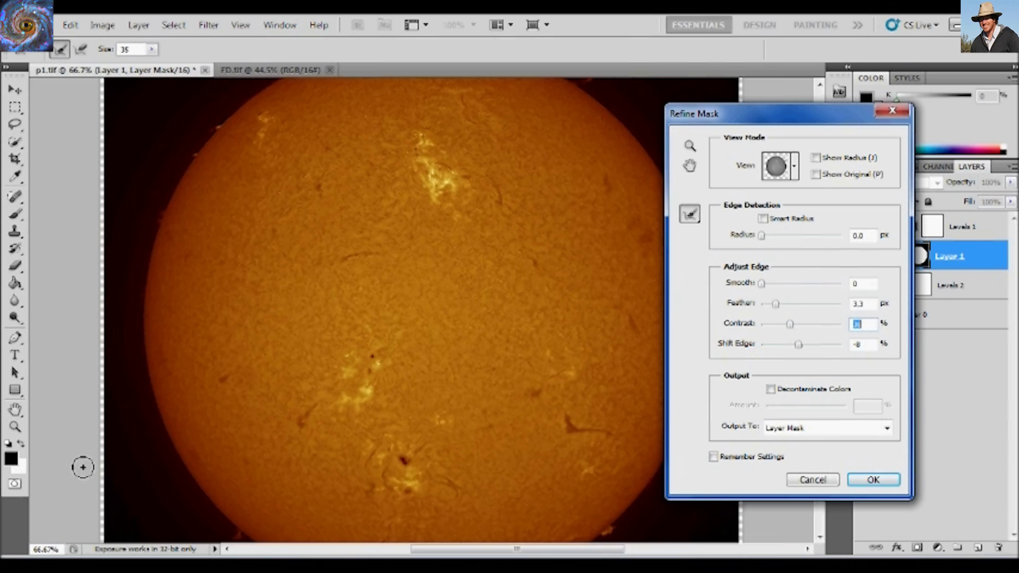
drag(836, 123, 529, 159)
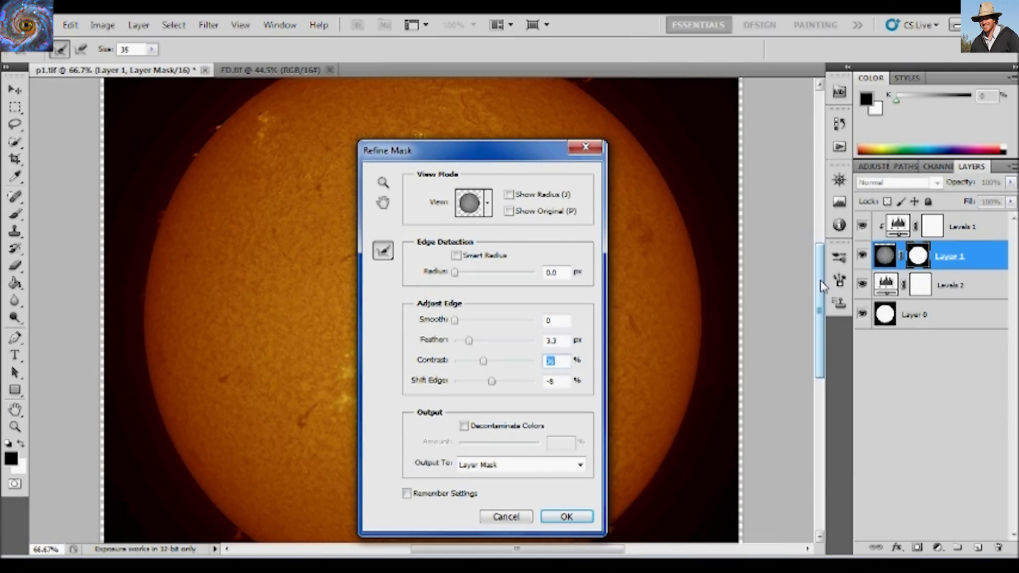
scroll(822, 286, up, 3)
drag(506, 159, 721, 153)
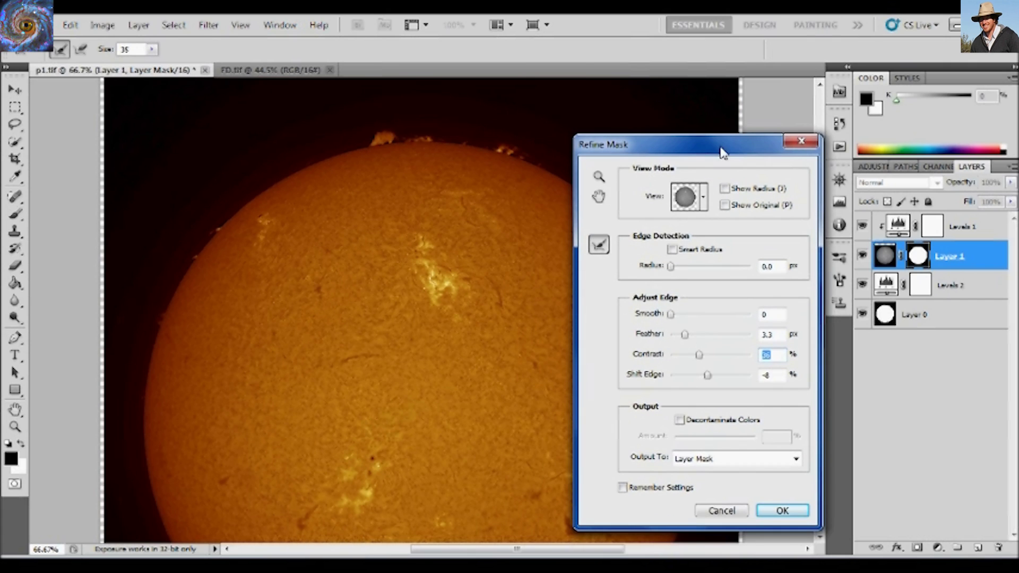
click(780, 511)
Examine the disk surface and the blended limb at 100% magnification, returning to the full image
drag(819, 340, 843, 340)
key(ctrl+1)
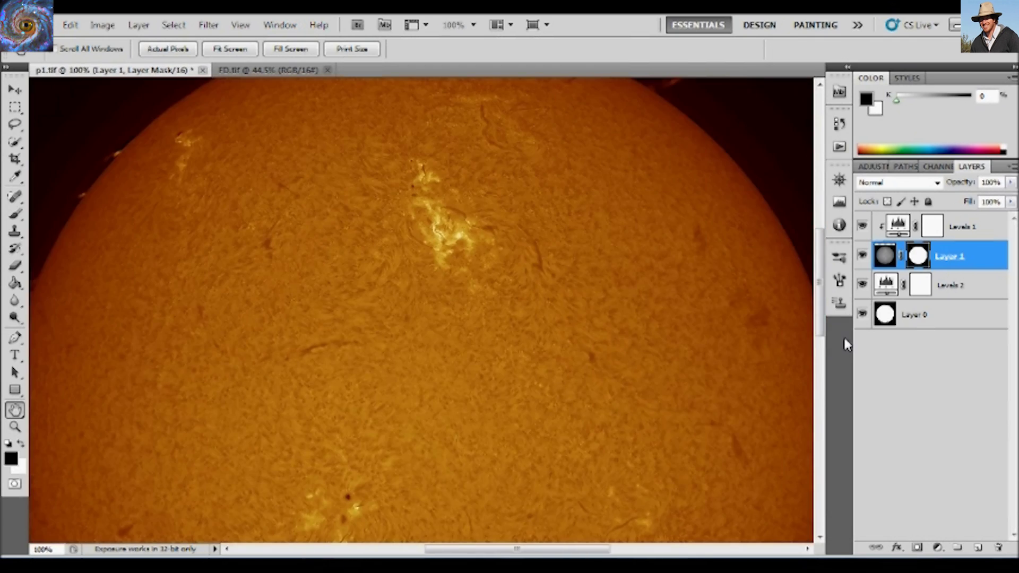
drag(820, 325, 820, 308)
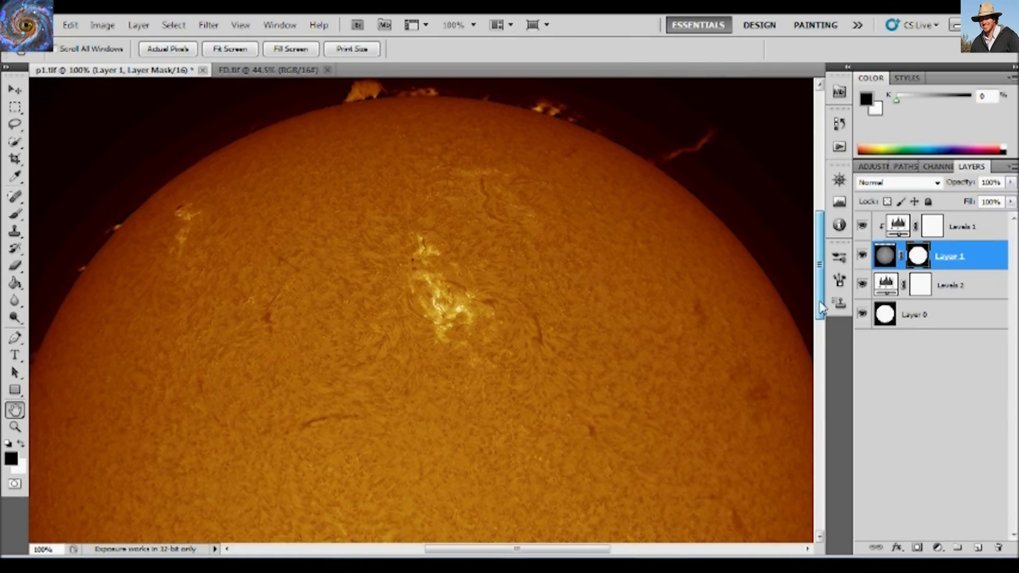
drag(820, 308, 820, 410)
key(ctrl+0)
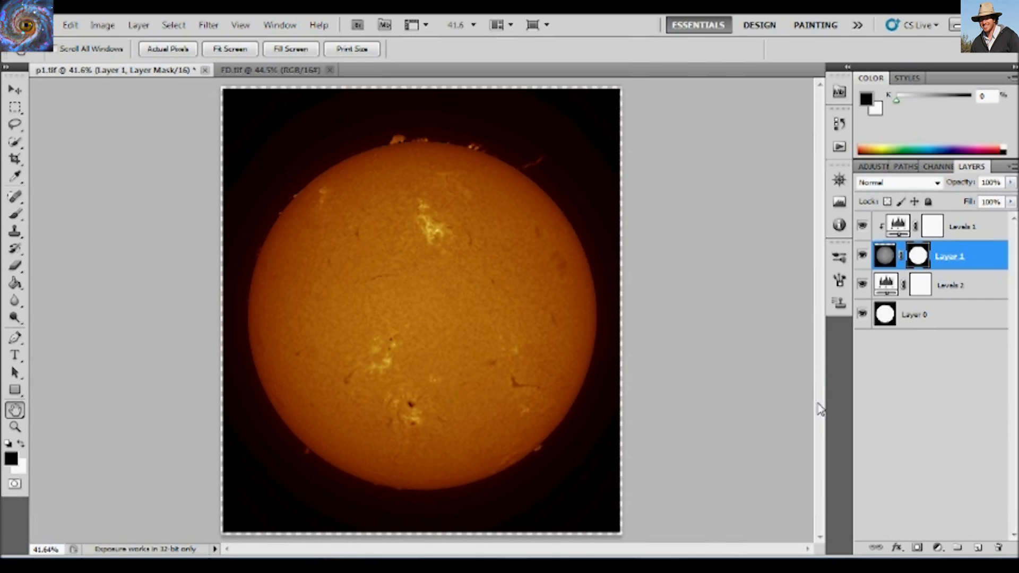
Rotate the whole image 90° clockwise
click(104, 26)
mouse_move(137, 166)
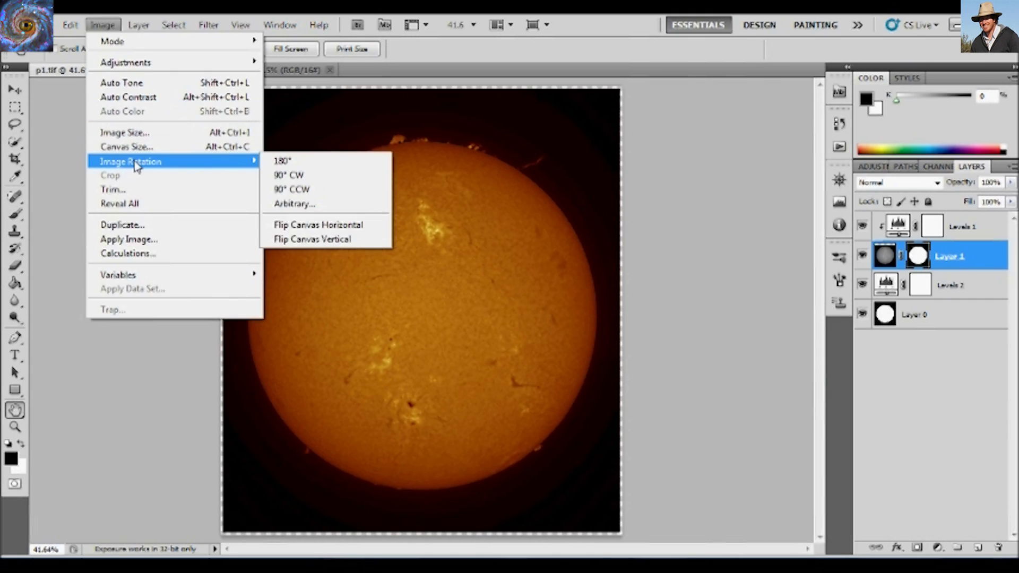
click(345, 178)
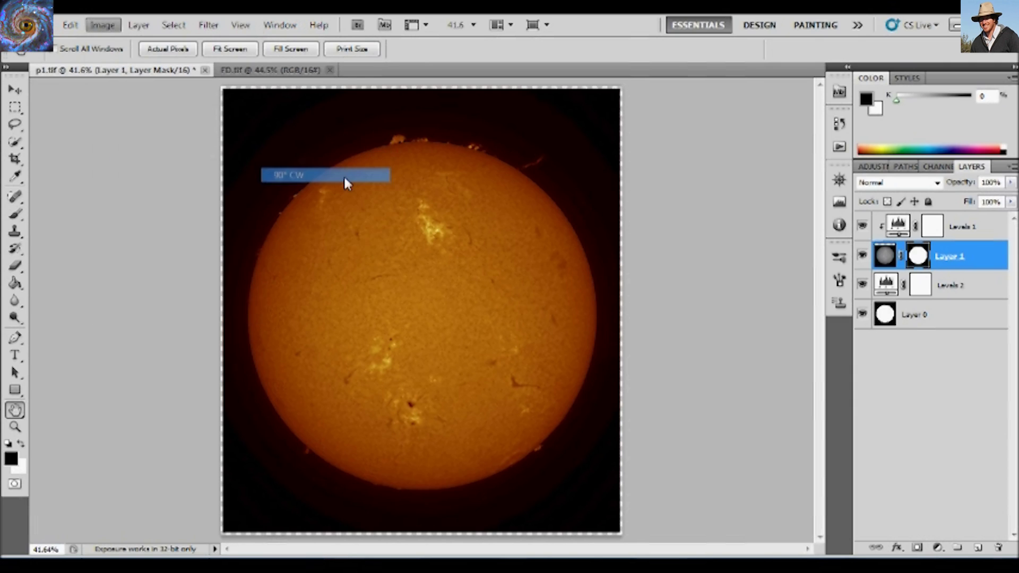
Try flipping the canvas horizontally, then undo the flip
click(102, 25)
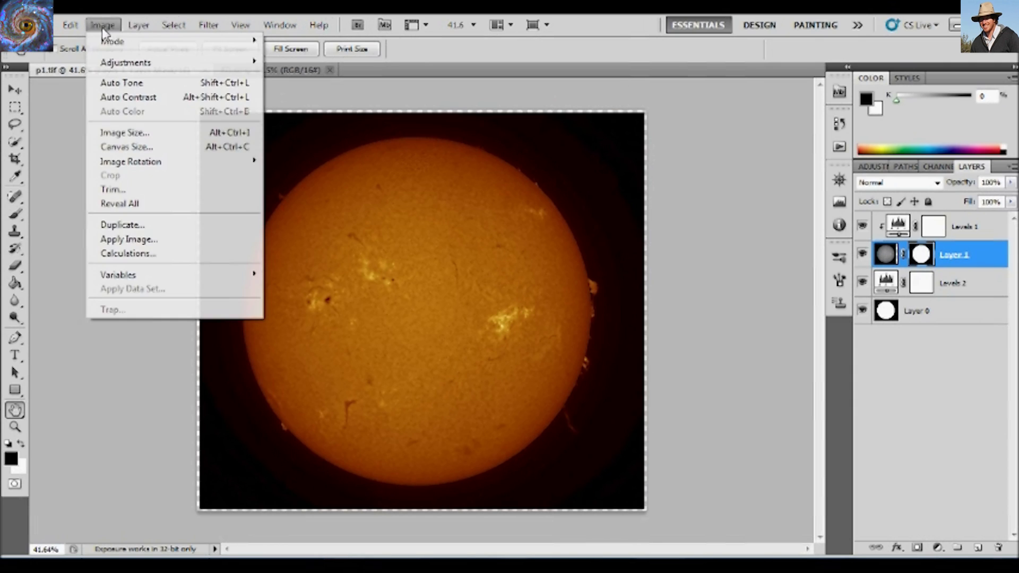
mouse_move(249, 161)
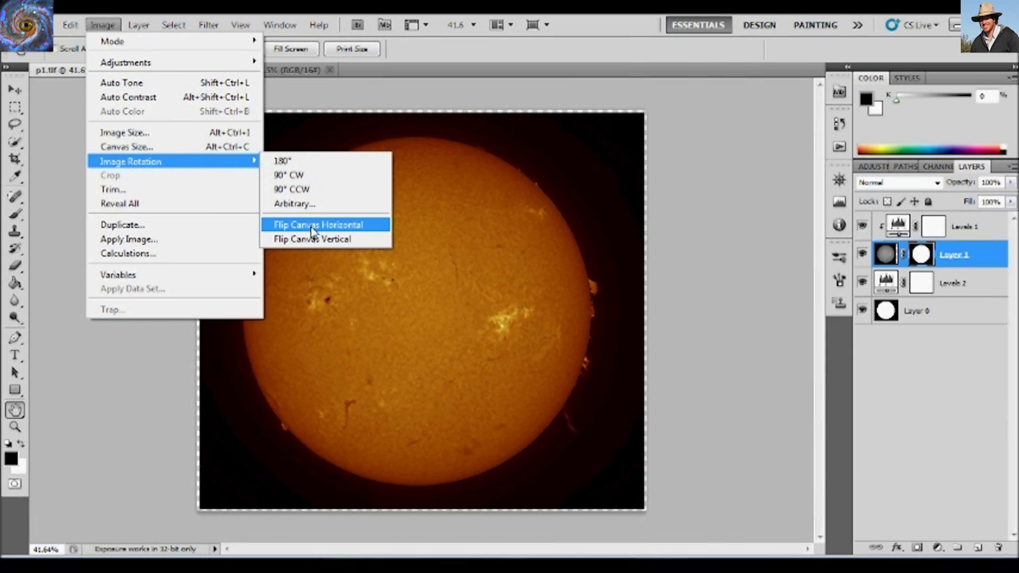
click(351, 225)
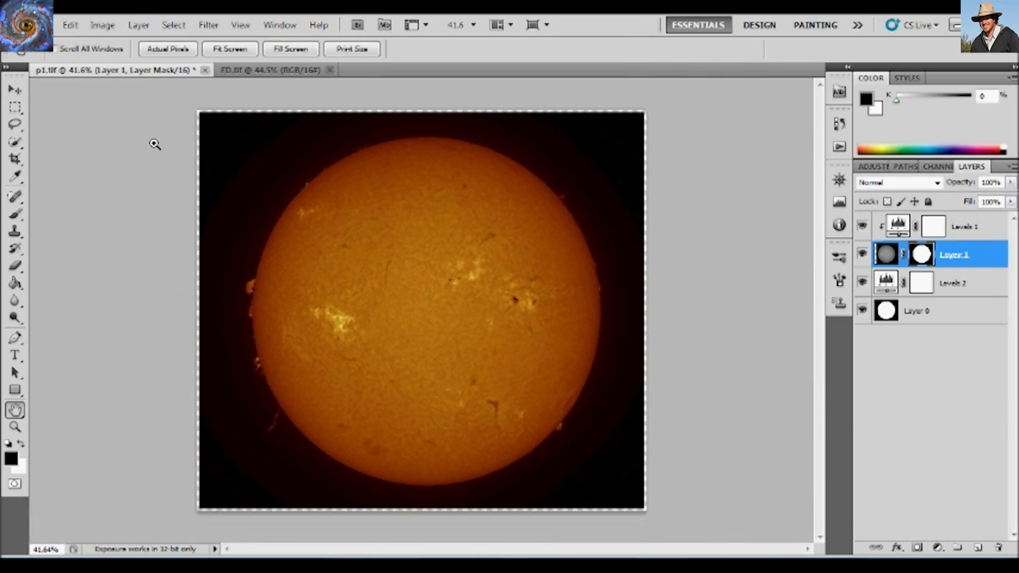
key(ctrl+z)
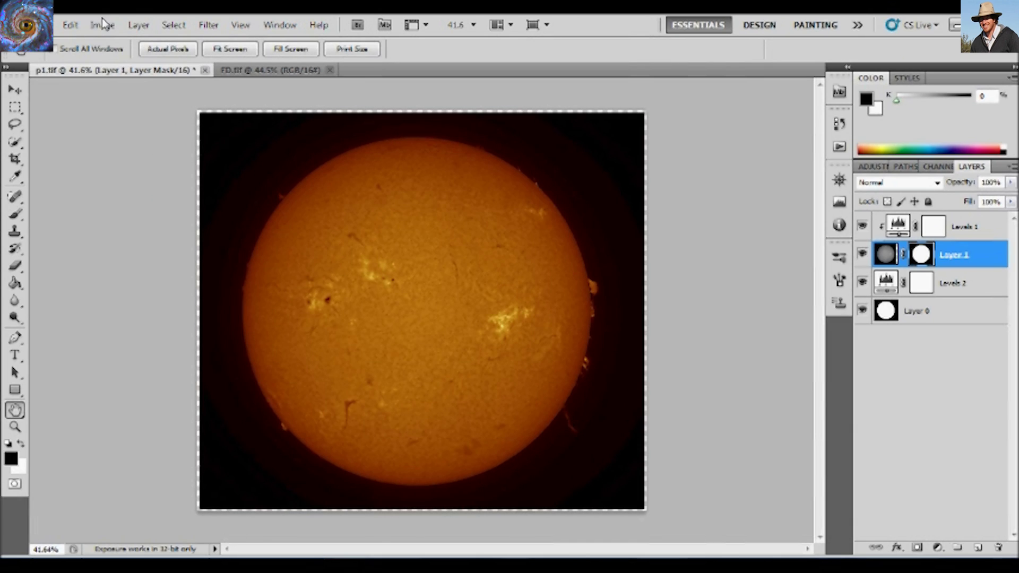
double_click(117, 40)
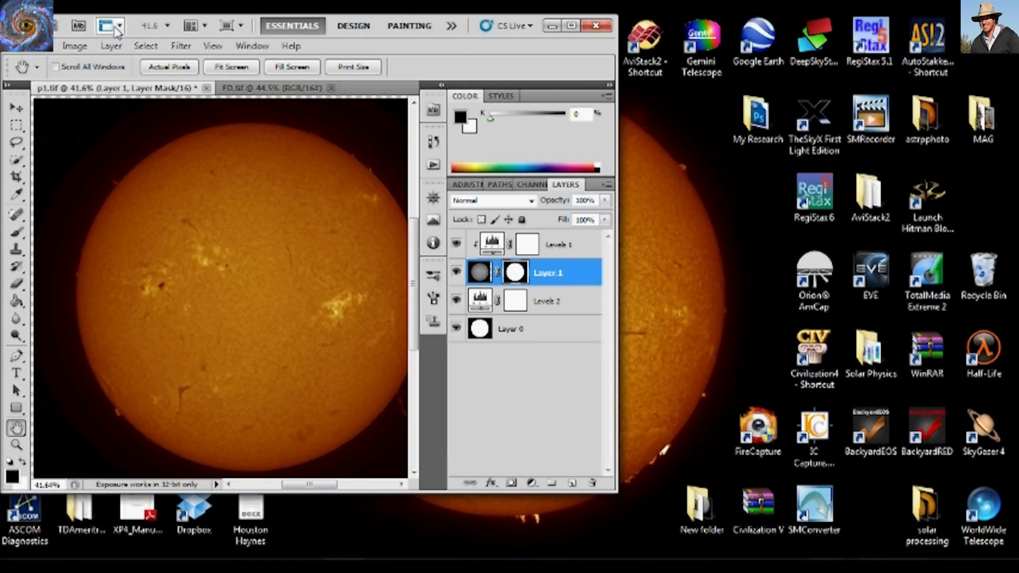
double_click(136, 18)
Flip the canvas vertically and fit the whole image in view
click(107, 25)
mouse_move(243, 166)
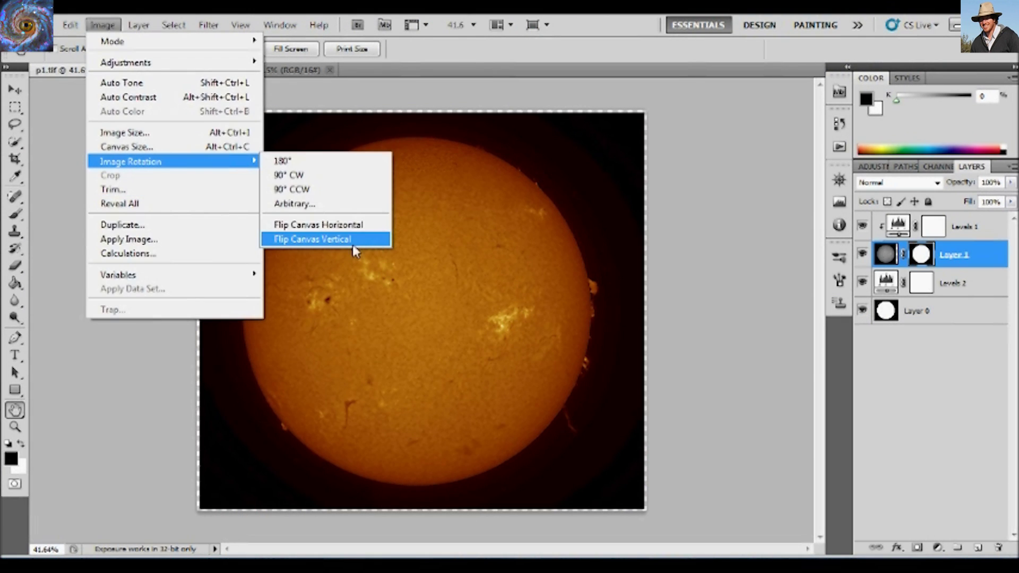
click(352, 239)
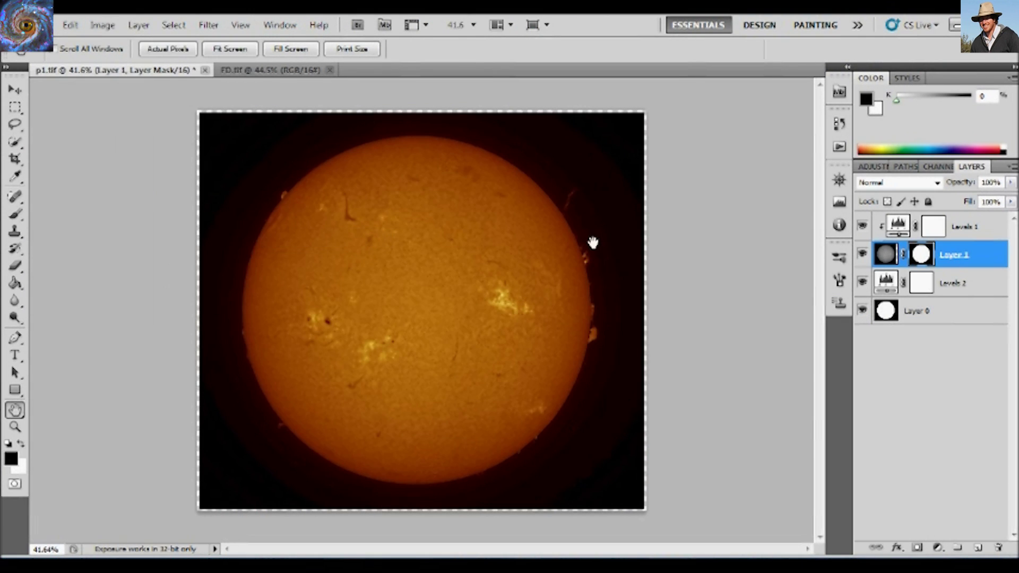
key(ctrl+0)
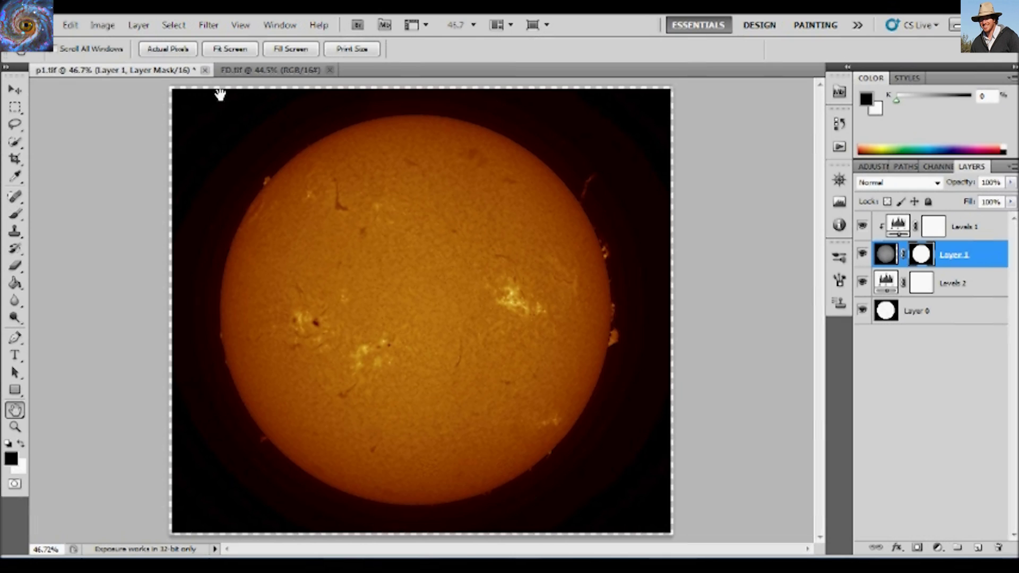
Crop the image slightly, trimming only a thin strip off its outer edges
click(15, 159)
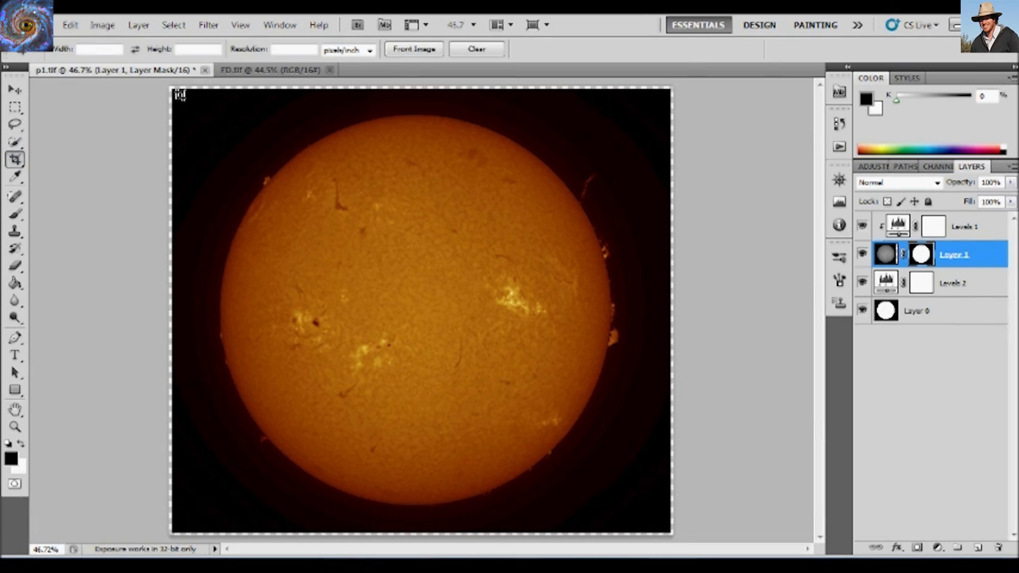
drag(178, 95, 672, 533)
right_click(617, 445)
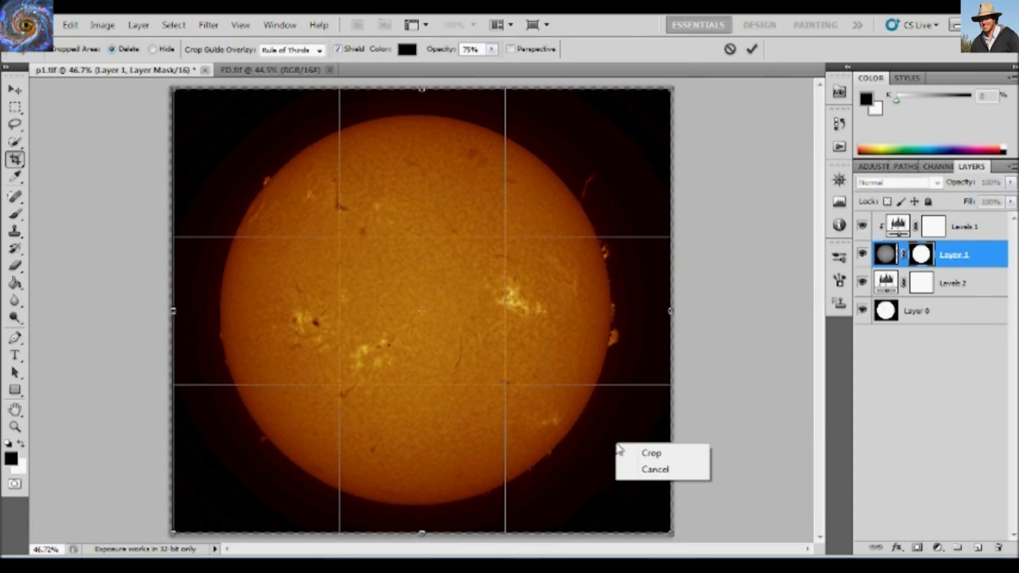
click(635, 455)
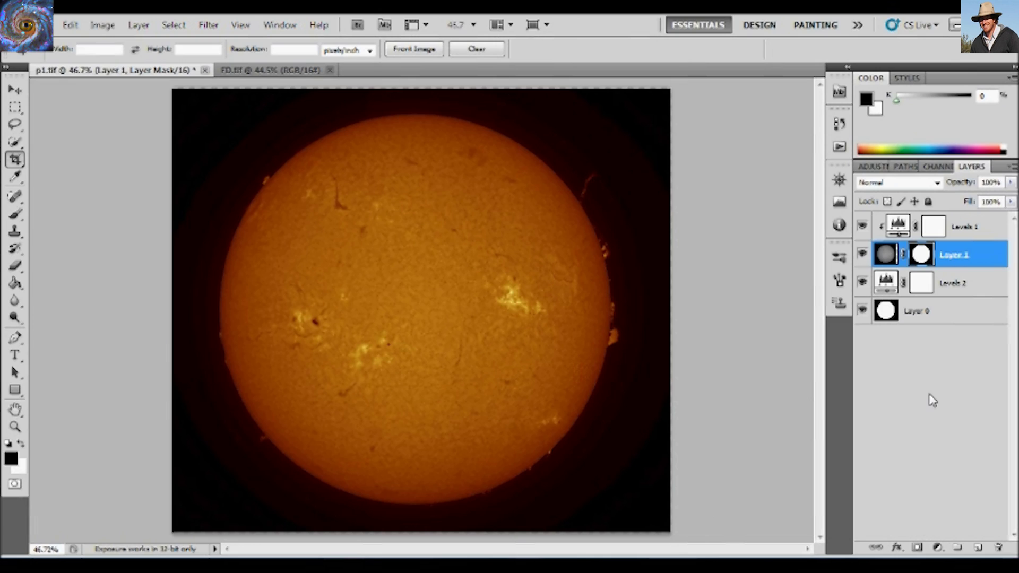
key(ctrl+l)
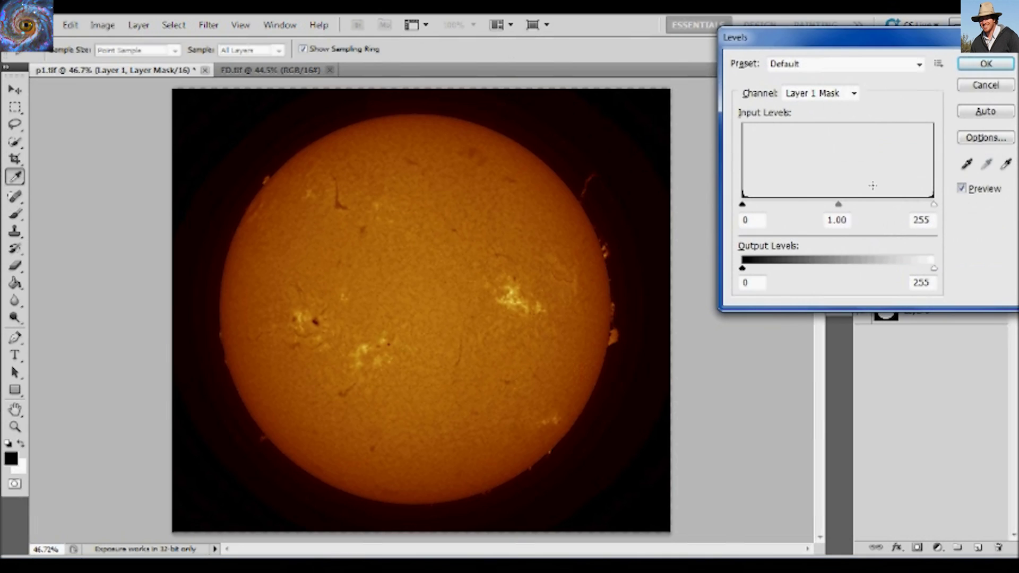
drag(839, 205, 859, 205)
click(985, 85)
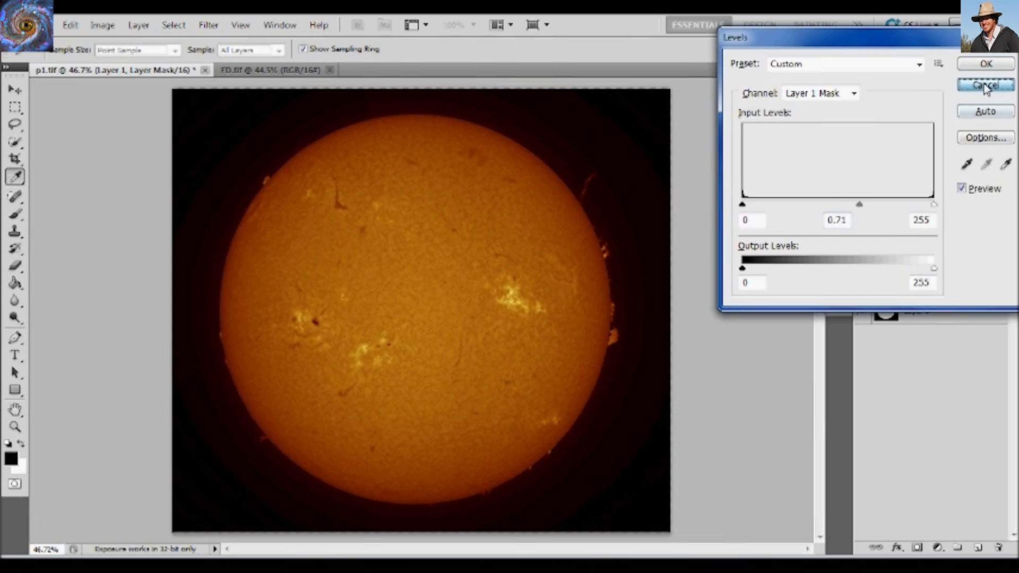
click(895, 260)
double_click(895, 260)
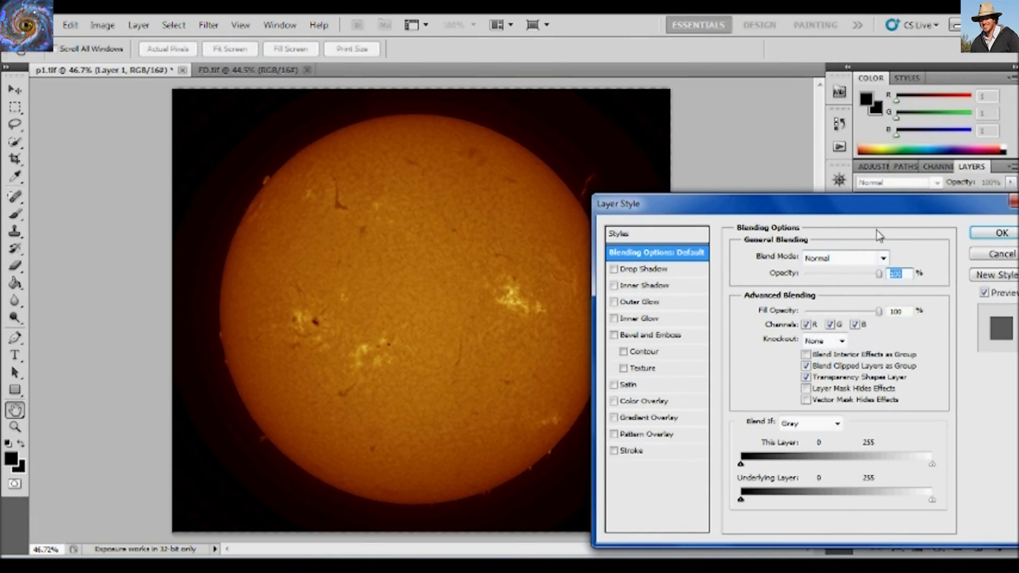
key(Escape)
Try darkening Layer 1's image with a Levels midtone of 0.88, comparing it with the preview off
key(ctrl+l)
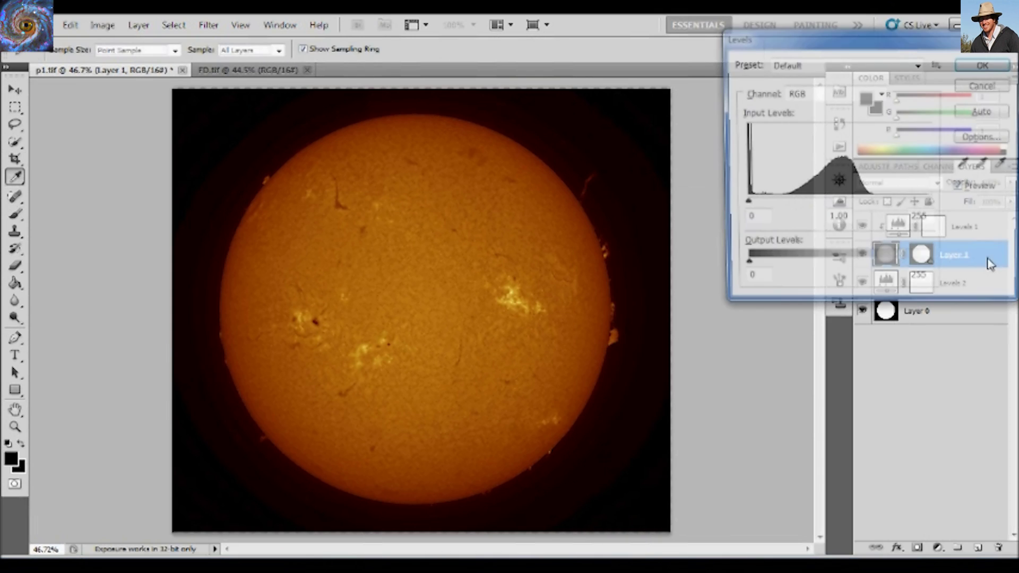
mouse_move(840, 209)
mouse_down()
mouse_move(859, 209)
mouse_move(822, 209)
mouse_move(848, 208)
mouse_up()
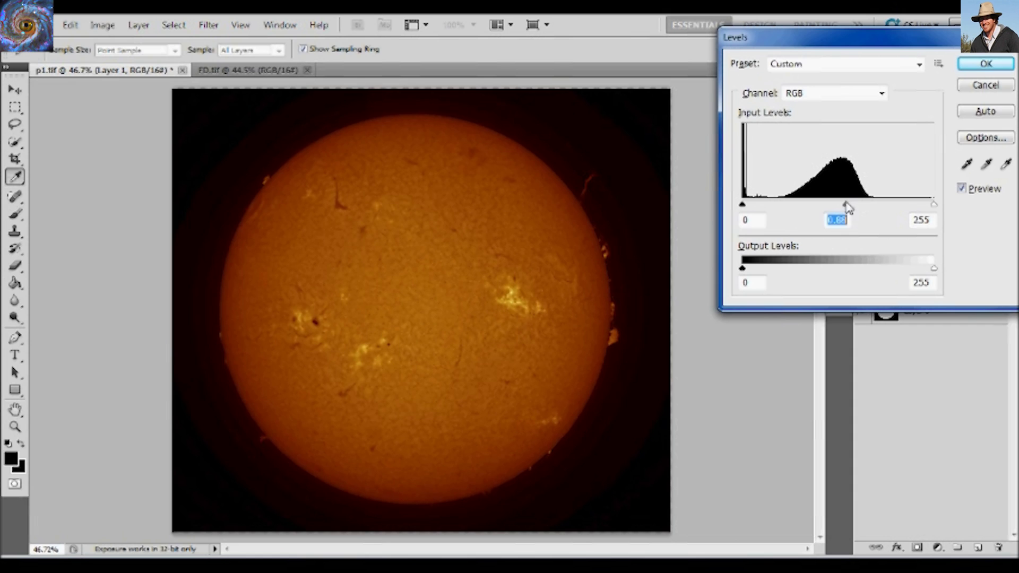
click(962, 189)
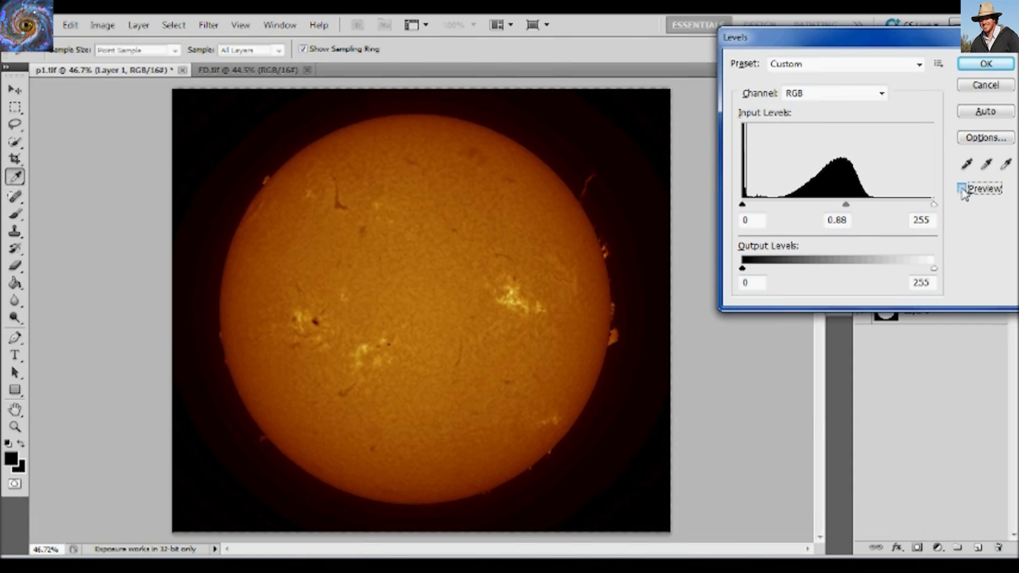
click(985, 85)
key(c)
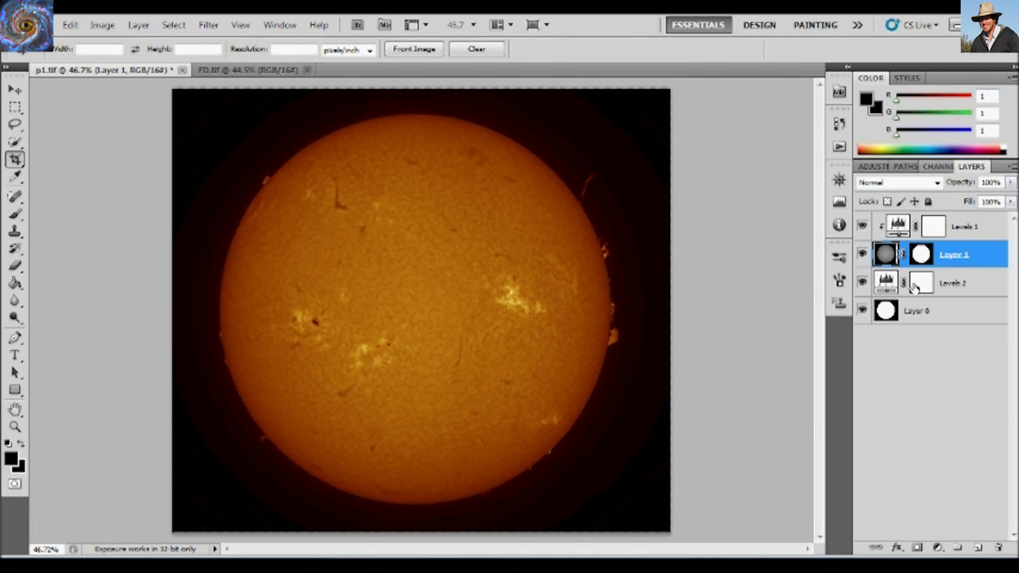
Brighten the prominences on Layer 0 with a Levels midtone value of 1.38
click(903, 309)
key(ctrl+l)
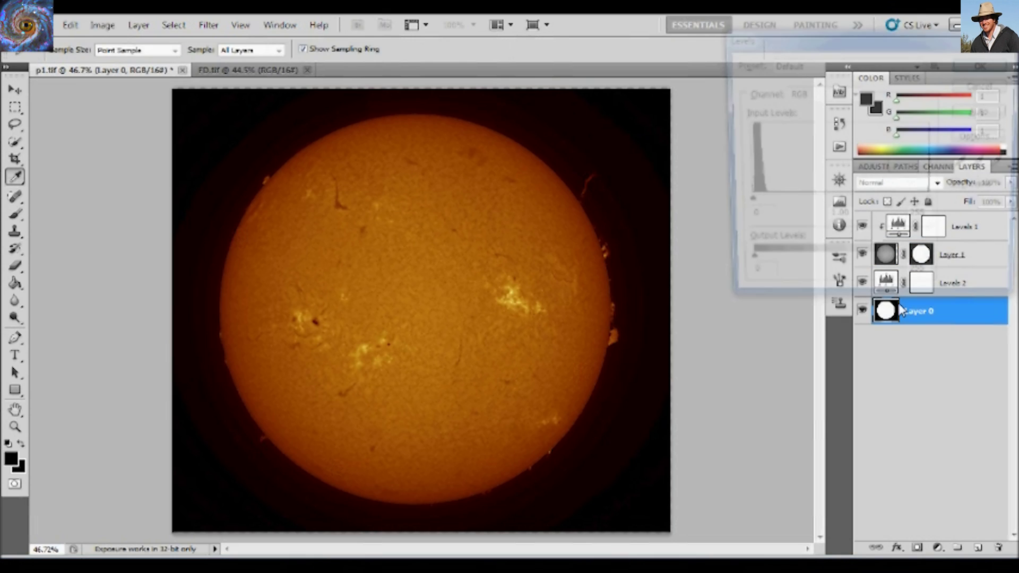
drag(838, 207, 817, 211)
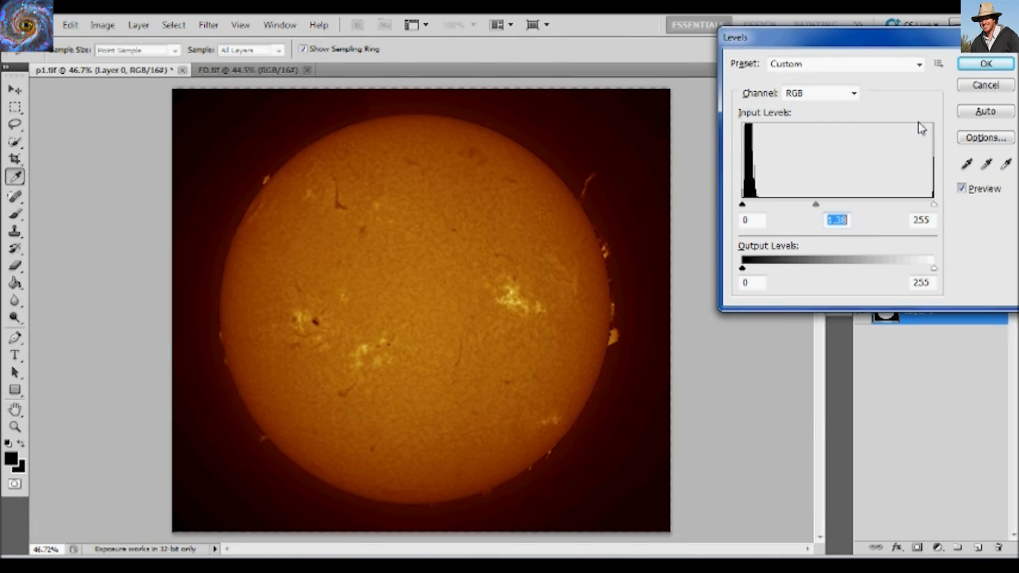
click(986, 64)
key(c)
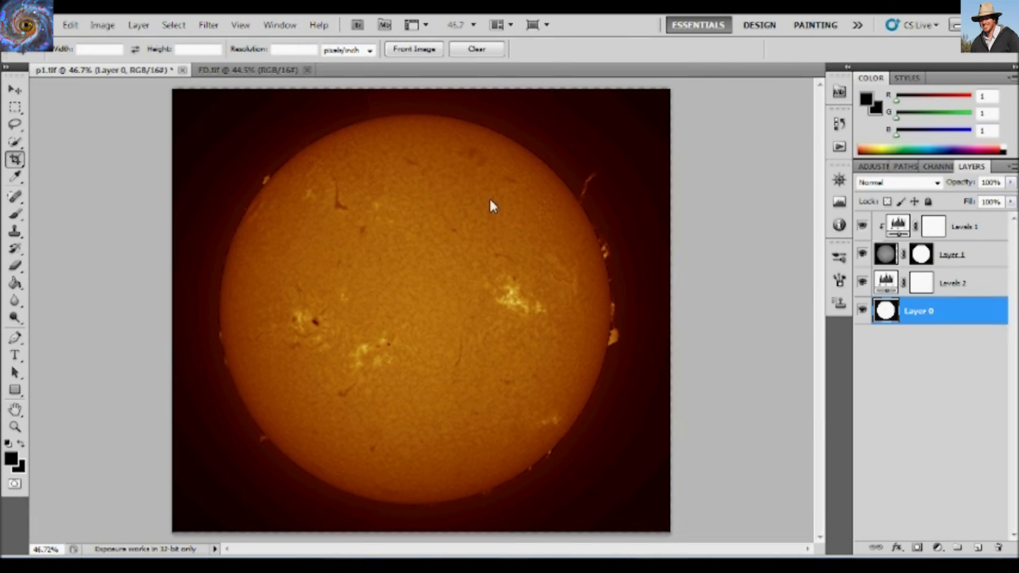
Try raising Layer 0's black input level to 12 with Levels
key(i)
key(ctrl+l)
drag(743, 204, 753, 208)
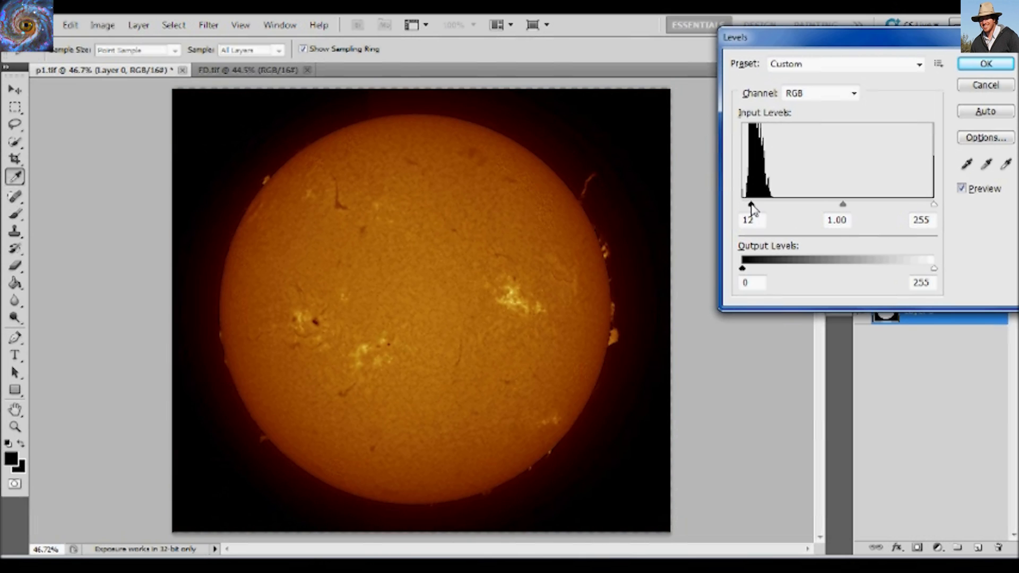
click(986, 84)
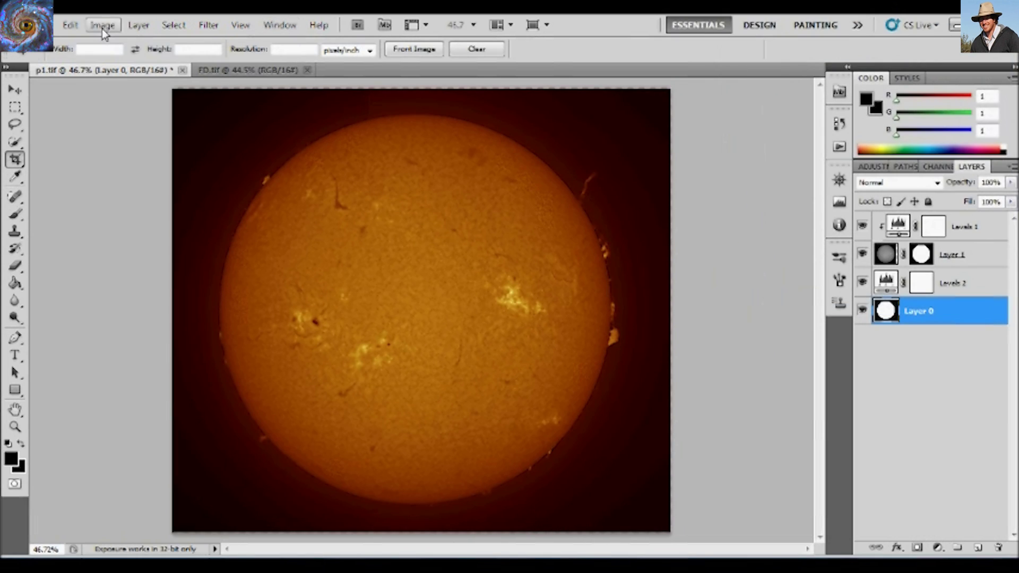
Darken Layer 0's background with a Curves point at input 90, output 57, comparing the result with the preview off
key(ctrl+m)
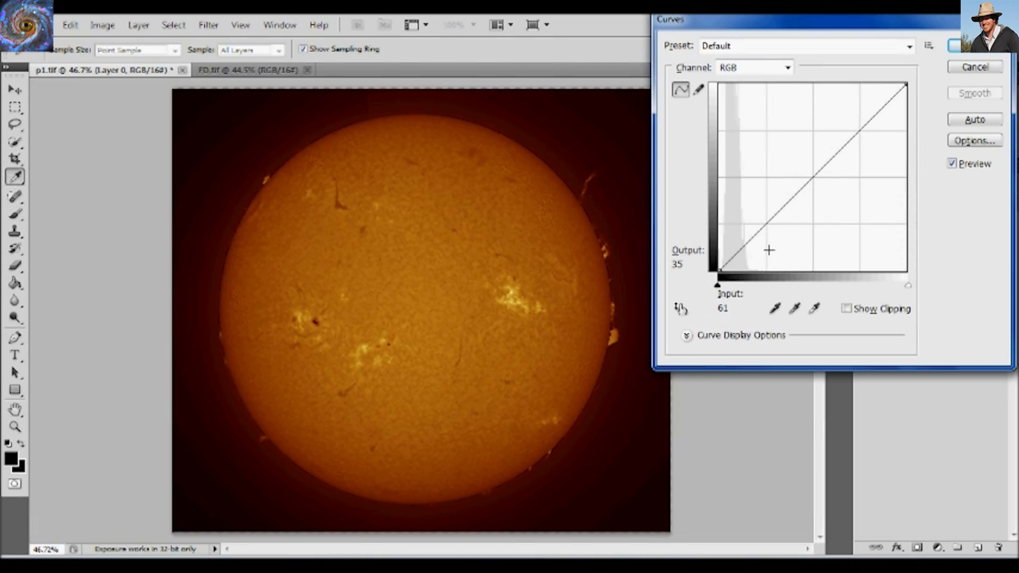
click(773, 229)
mouse_move(776, 232)
mouse_down()
mouse_move(794, 235)
mouse_move(786, 229)
mouse_up()
click(951, 165)
click(951, 165)
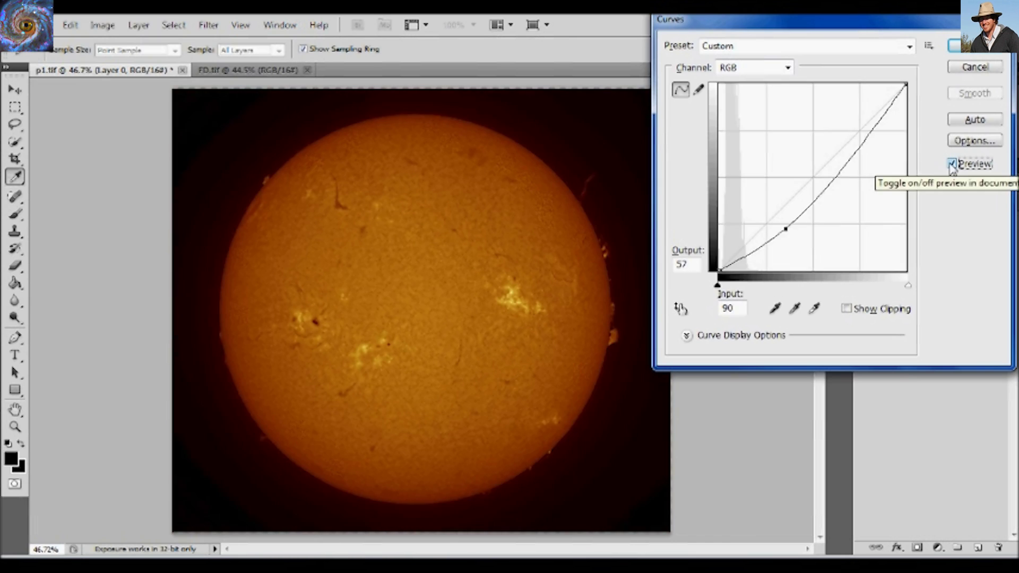
click(987, 51)
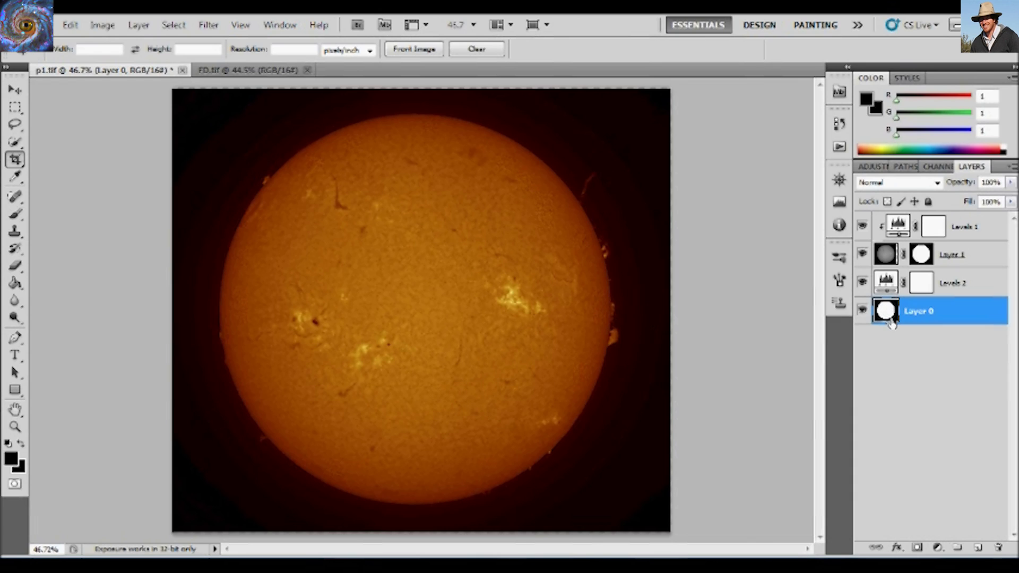
Raise Layer 0's contrast with another Brightness/Contrast adjustment
click(102, 25)
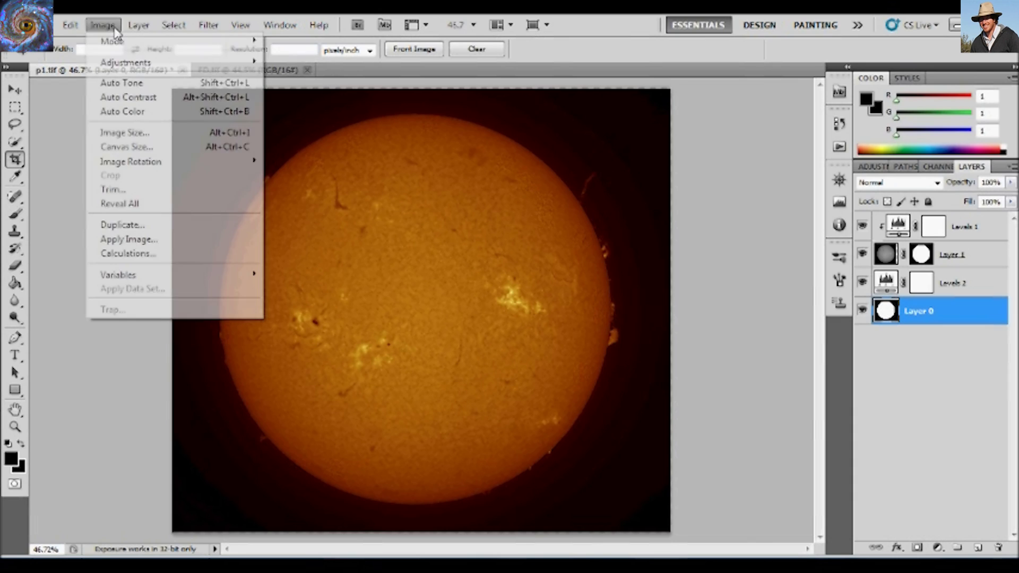
mouse_move(234, 64)
click(289, 64)
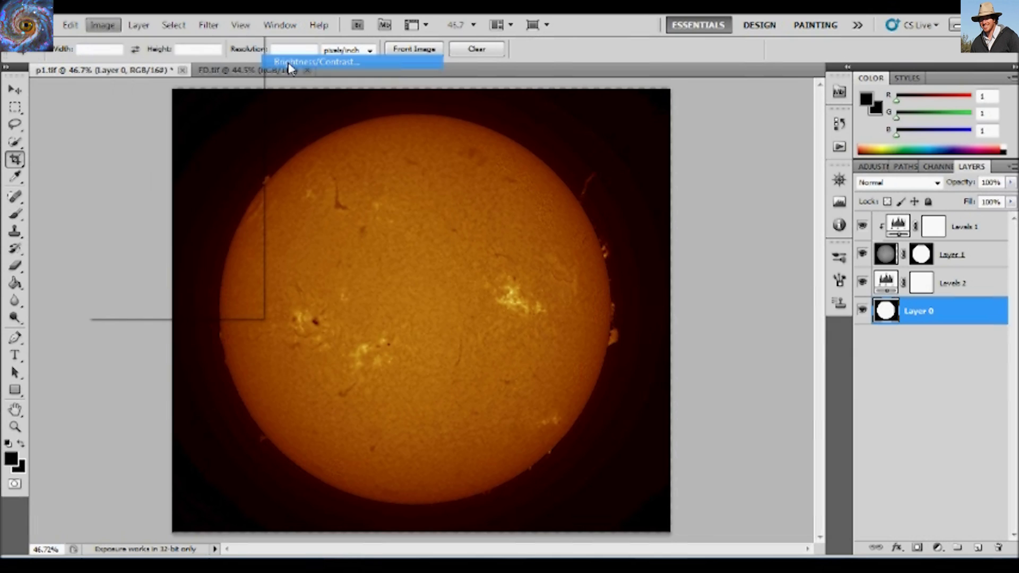
drag(843, 137, 867, 141)
click(966, 91)
key(c)
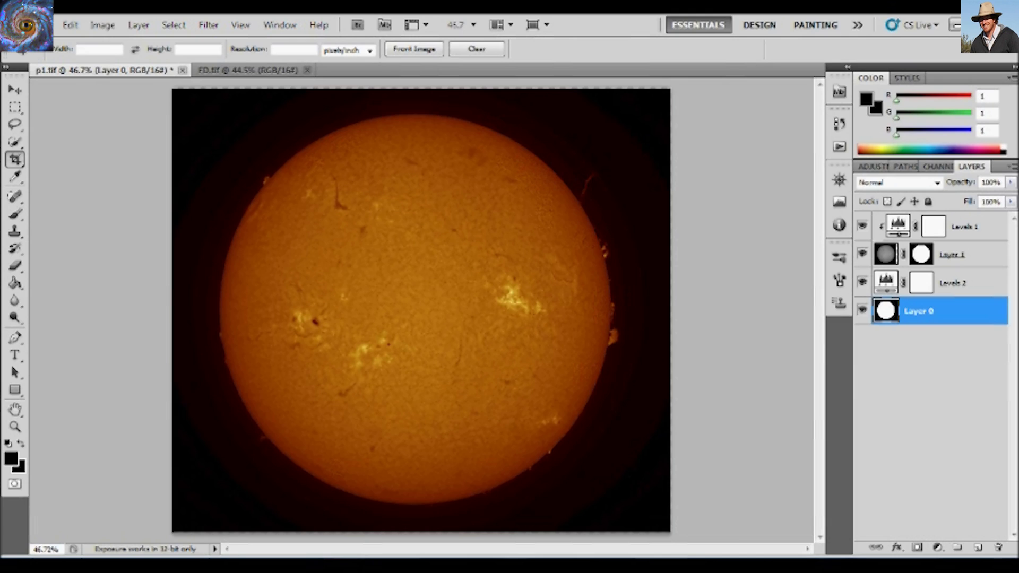
Try inverting the tones of Layer 1's image and undo the inversion
click(897, 255)
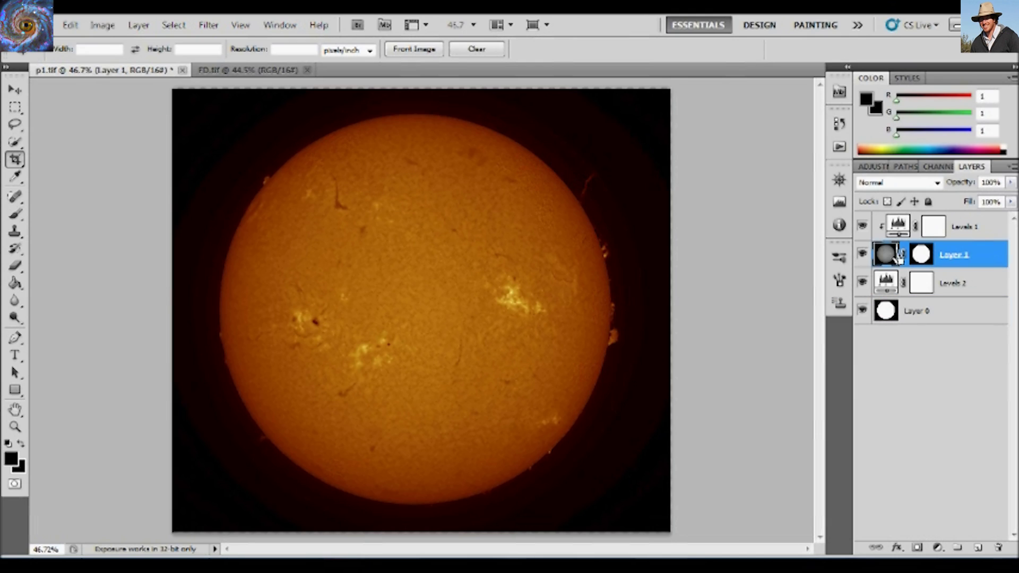
key(ctrl+i)
key(ctrl+z)
Examine the active regions and the prominences along the upper-right limb at 100% magnification
key(ctrl+1)
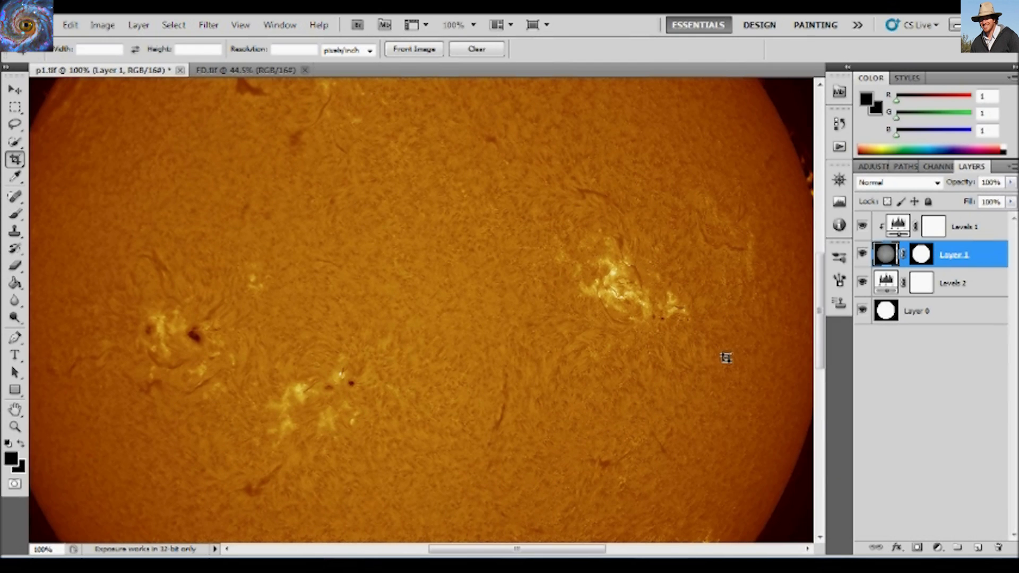
click(15, 409)
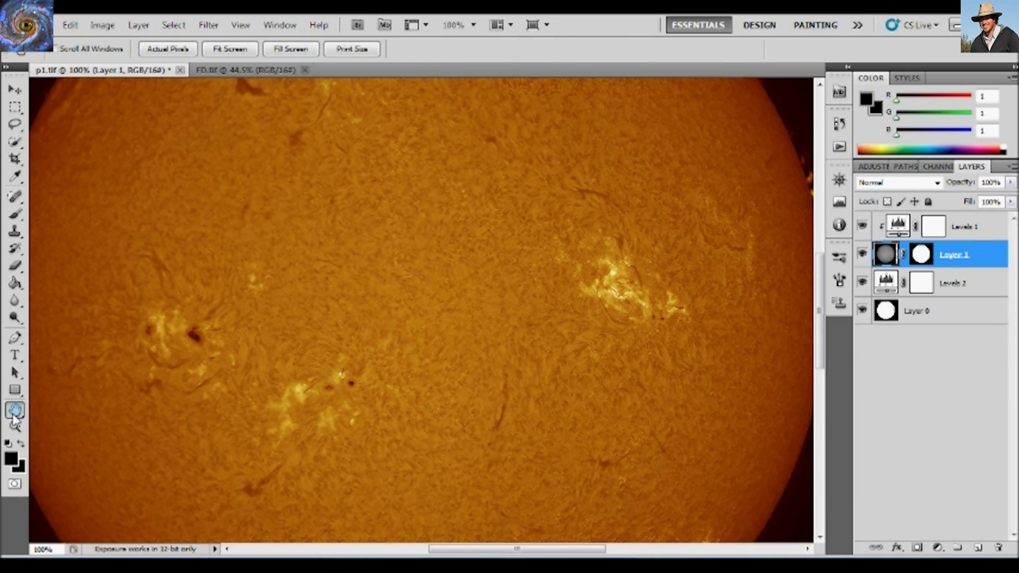
drag(671, 271, 552, 371)
drag(507, 212, 553, 210)
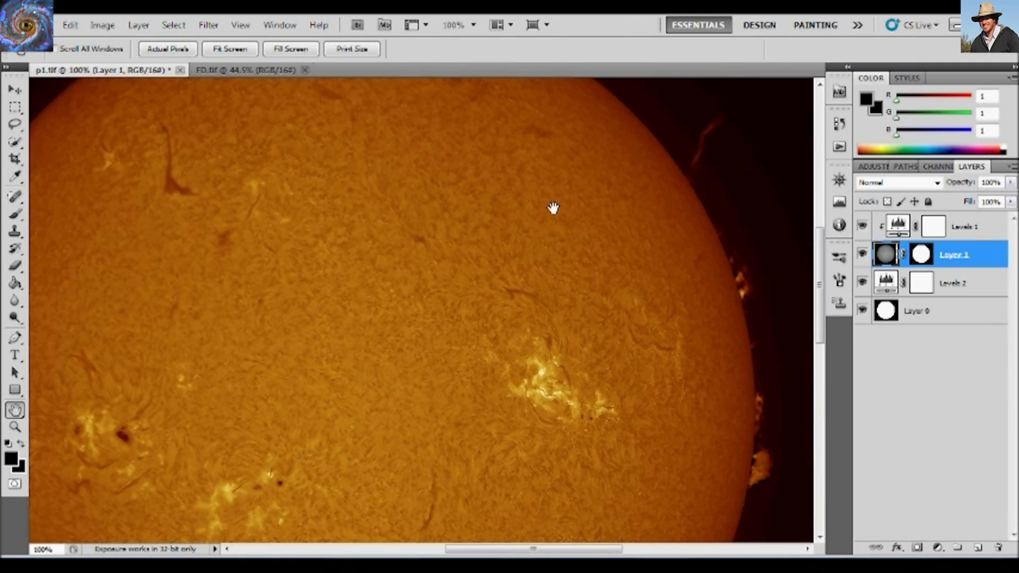
Flatten the solar image's layers and Levels adjustments into a single background layer
drag(564, 303, 441, 230)
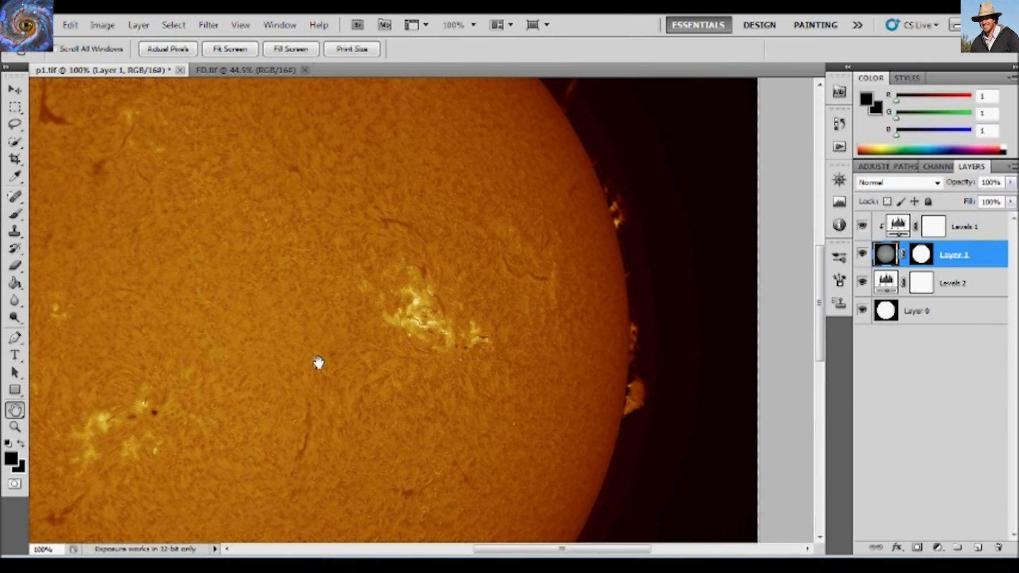
drag(175, 359, 503, 339)
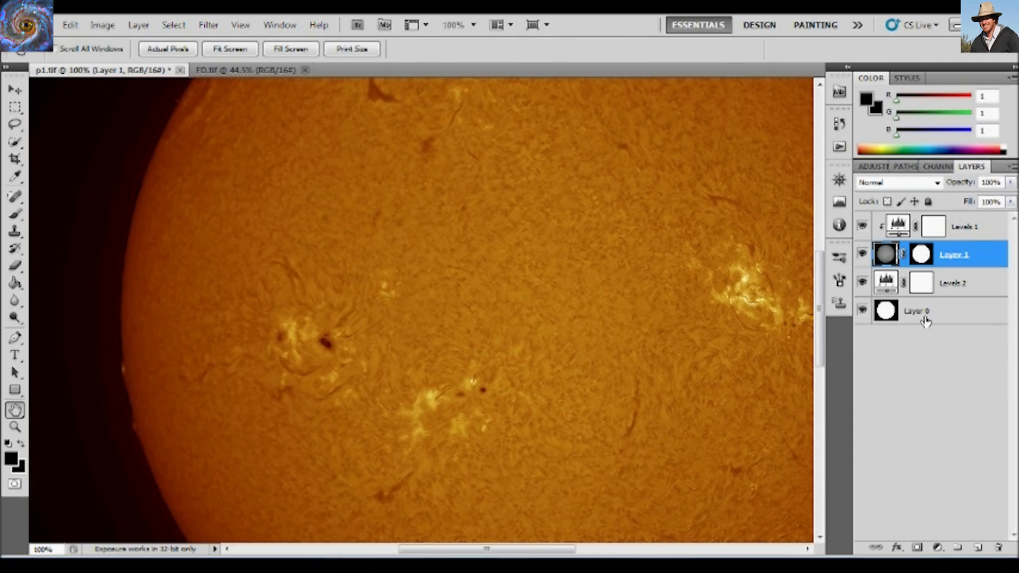
click(925, 321)
key(ctrl+0)
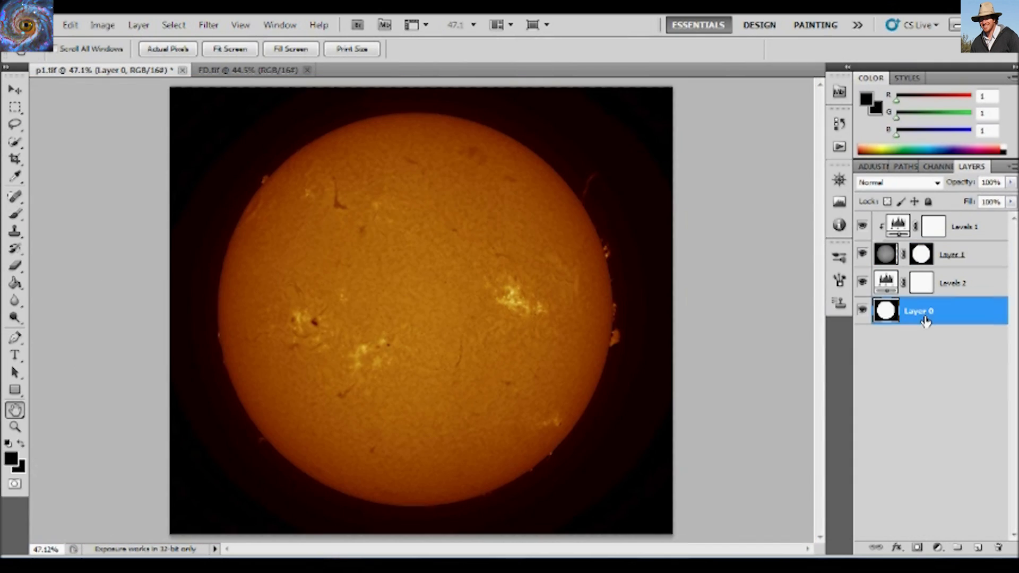
right_click(924, 321)
click(826, 548)
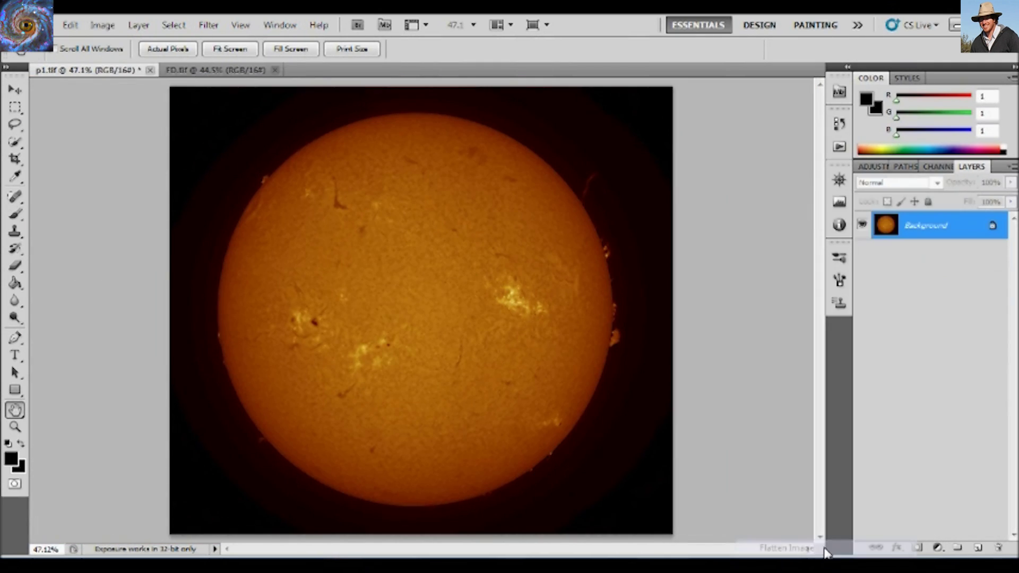
Close the FD.tif document, leaving p1.tif open
click(242, 51)
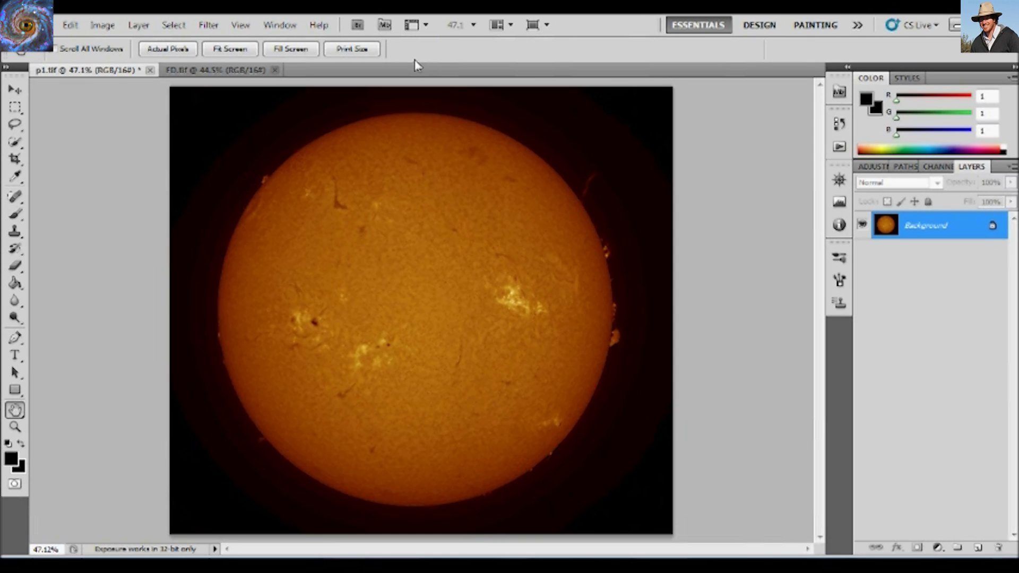
click(250, 72)
drag(249, 71, 324, 73)
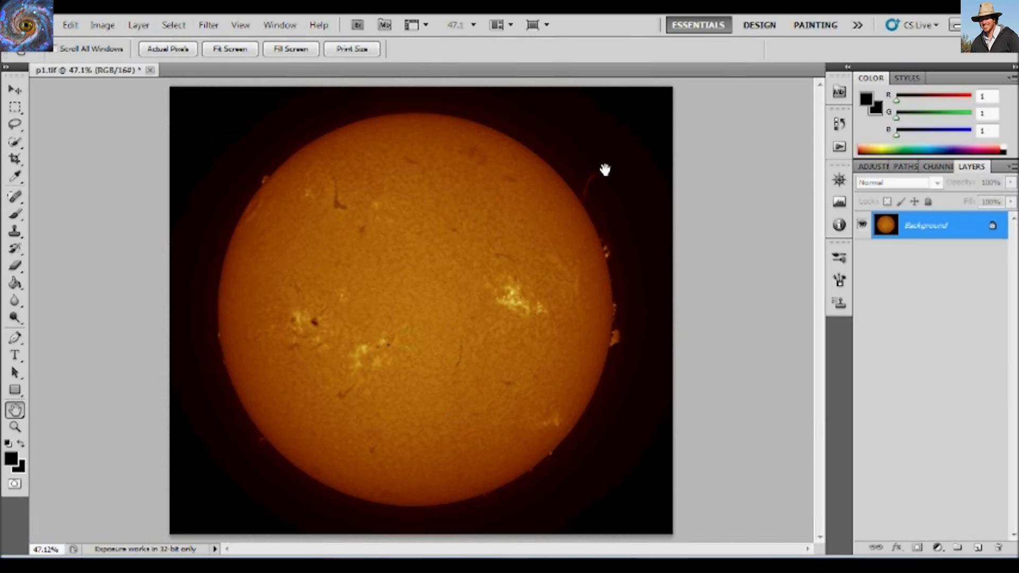